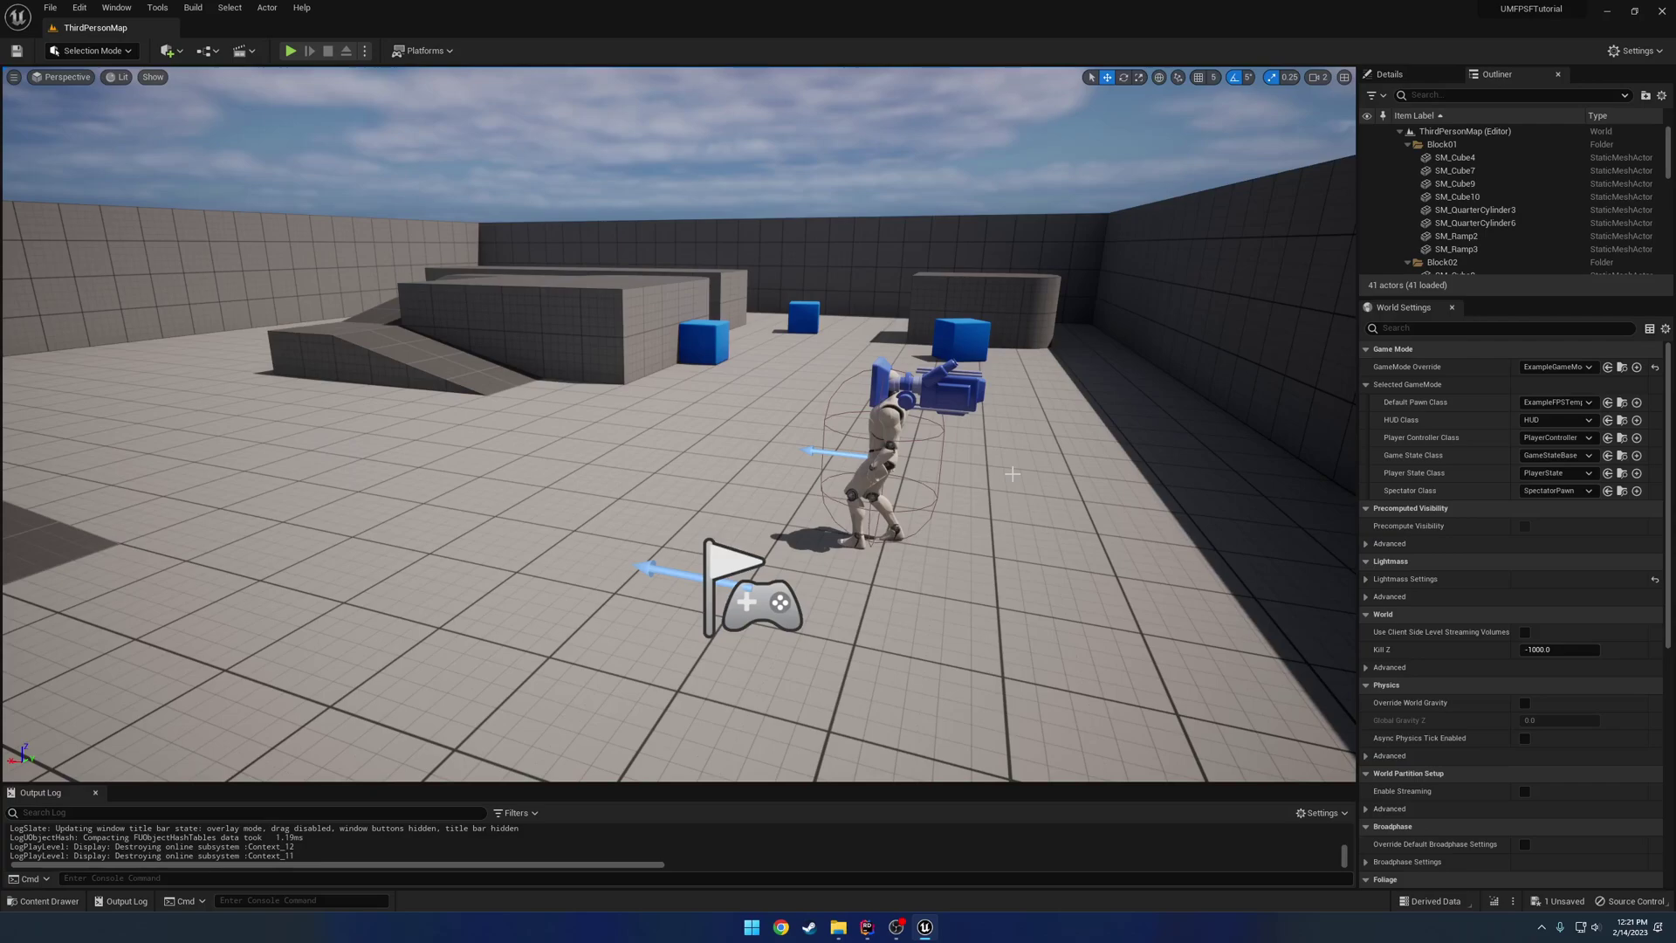
Open the ExampleFPSTemplateCharacter blueprint from UltimateFPSFramework/FPS/CharacterRelated, dock its editor in the main window and show its viewport.
key("ctrl+space")
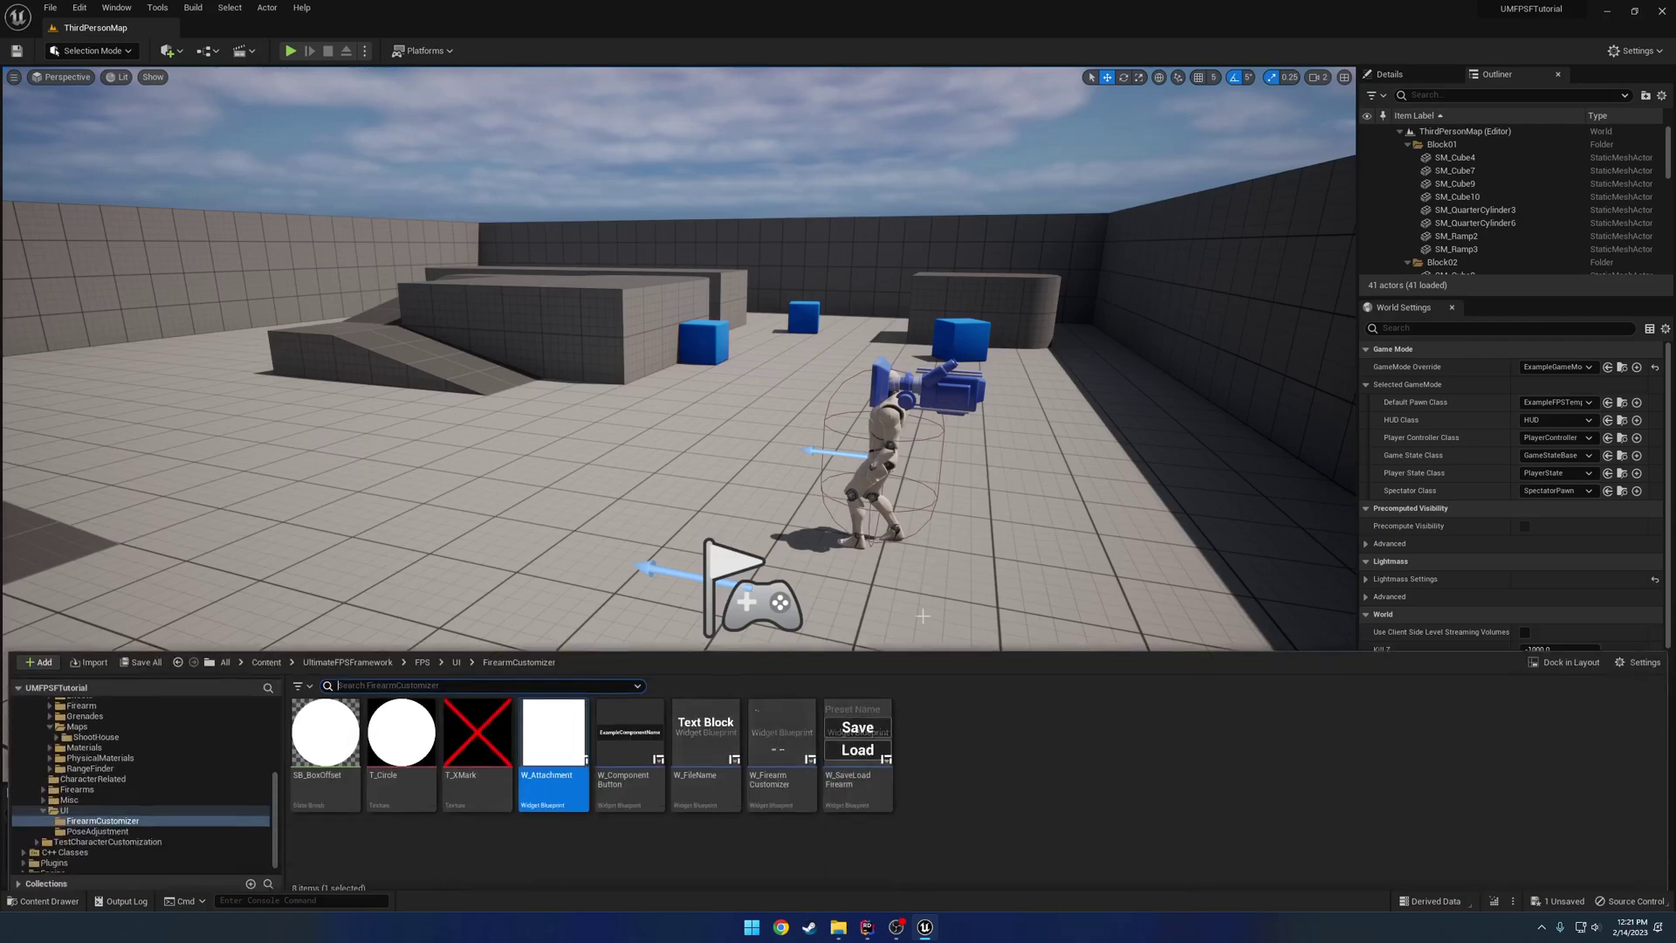
left_click(347, 662)
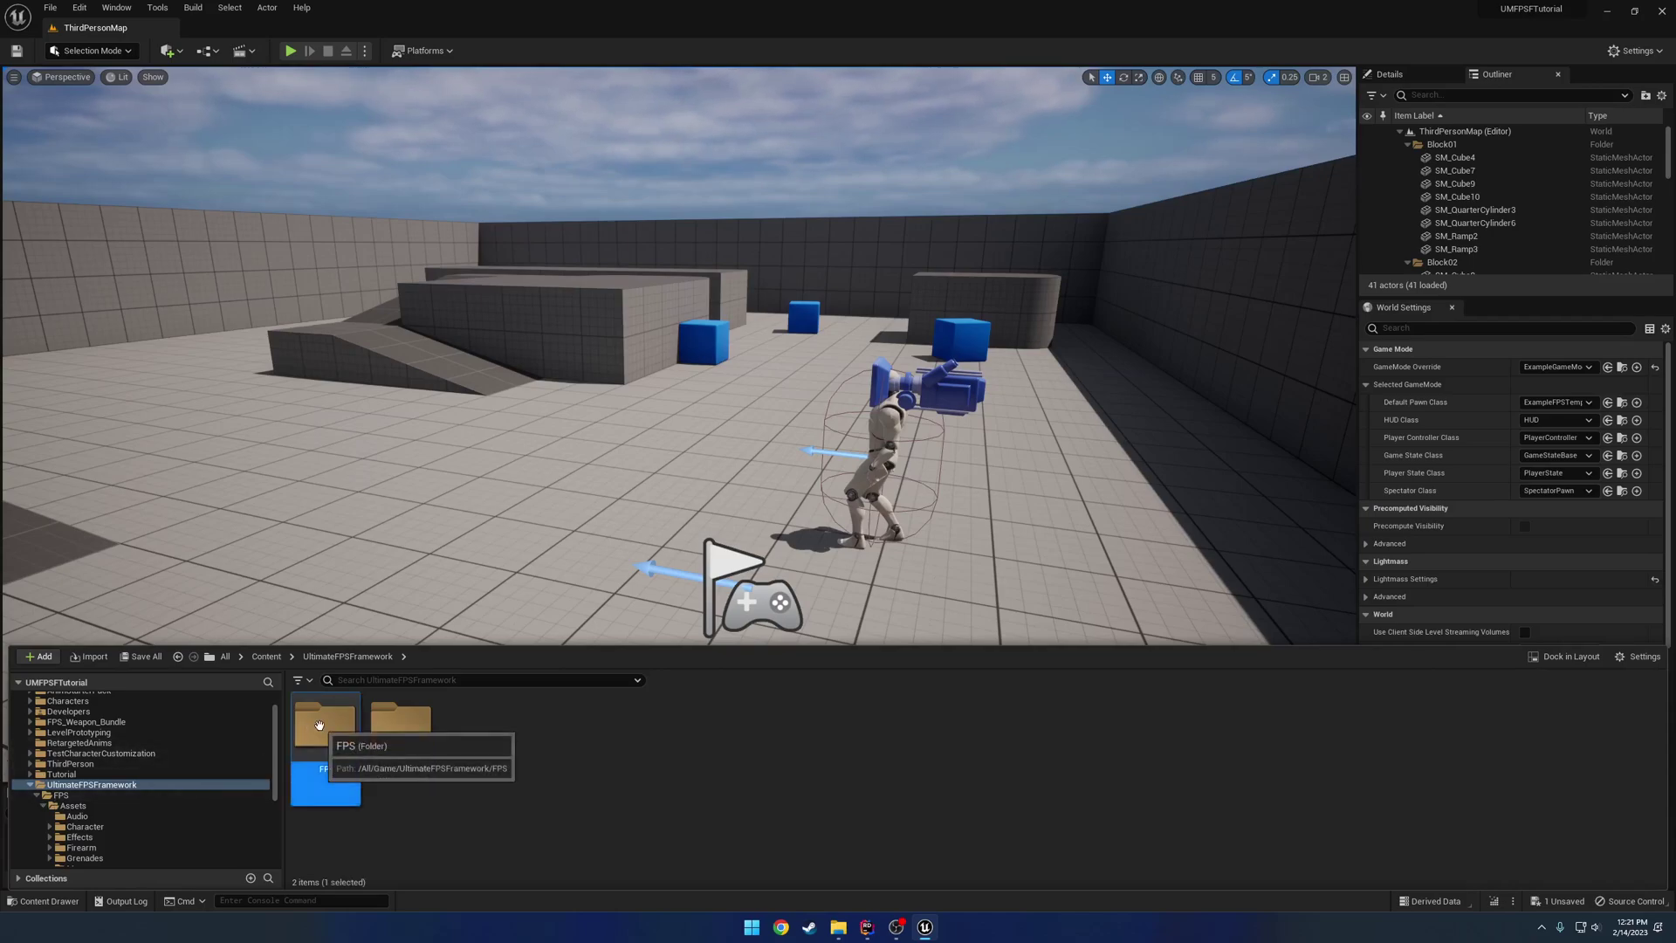
double_click(336, 720)
double_click(421, 728)
key("alt+Left")
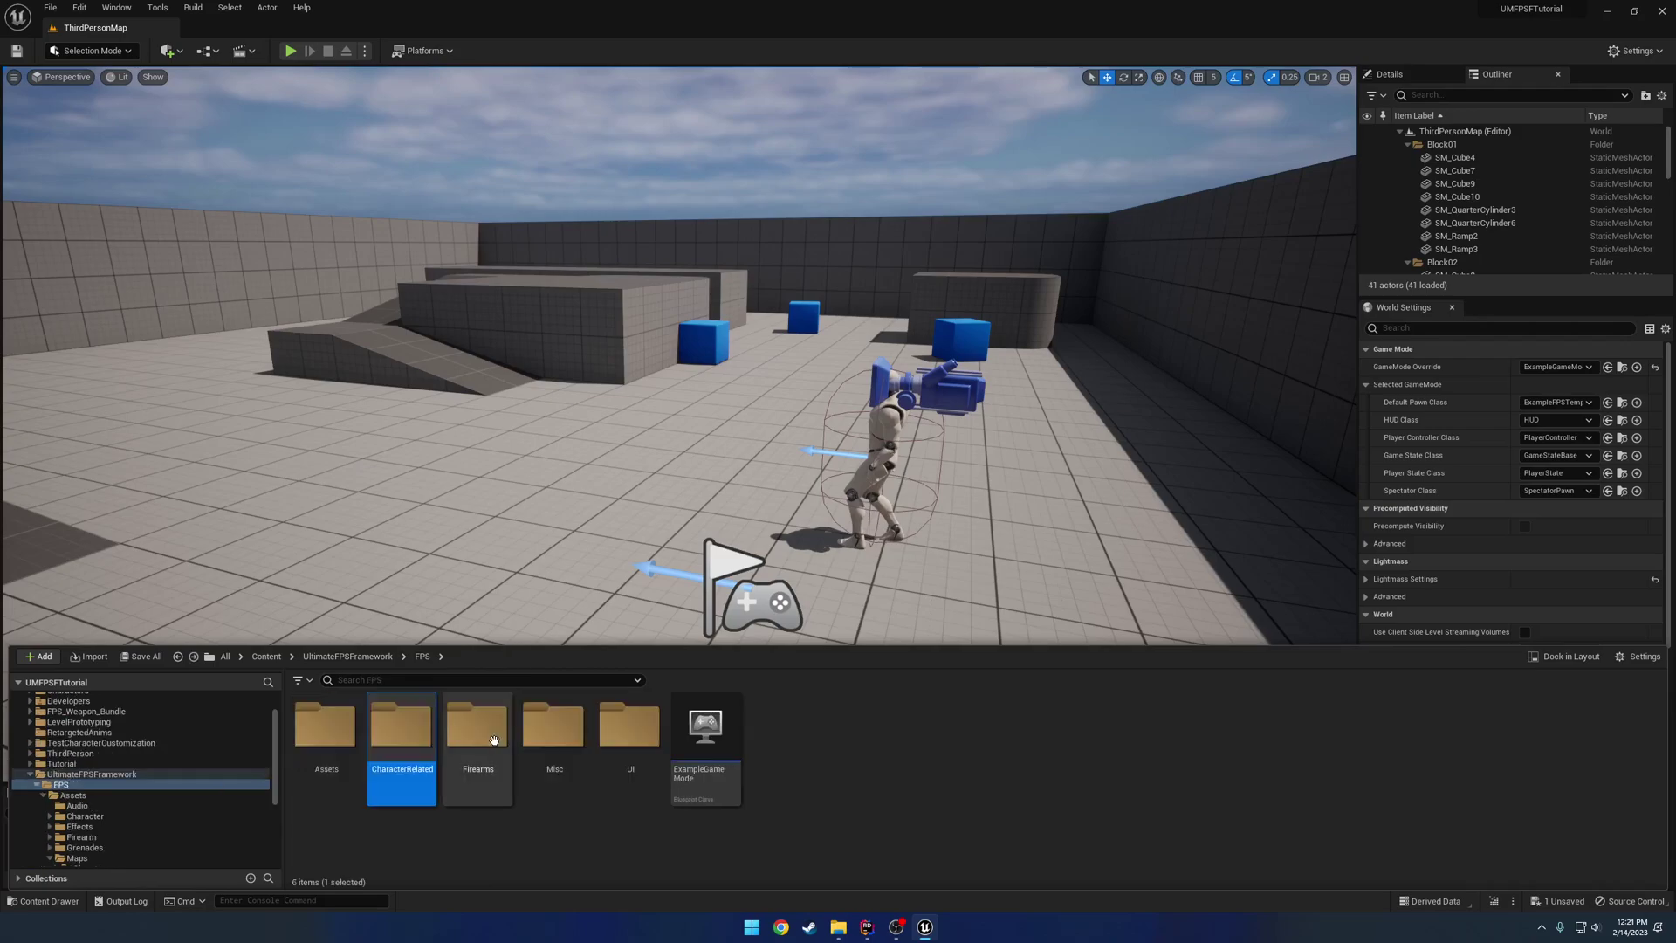
double_click(401, 728)
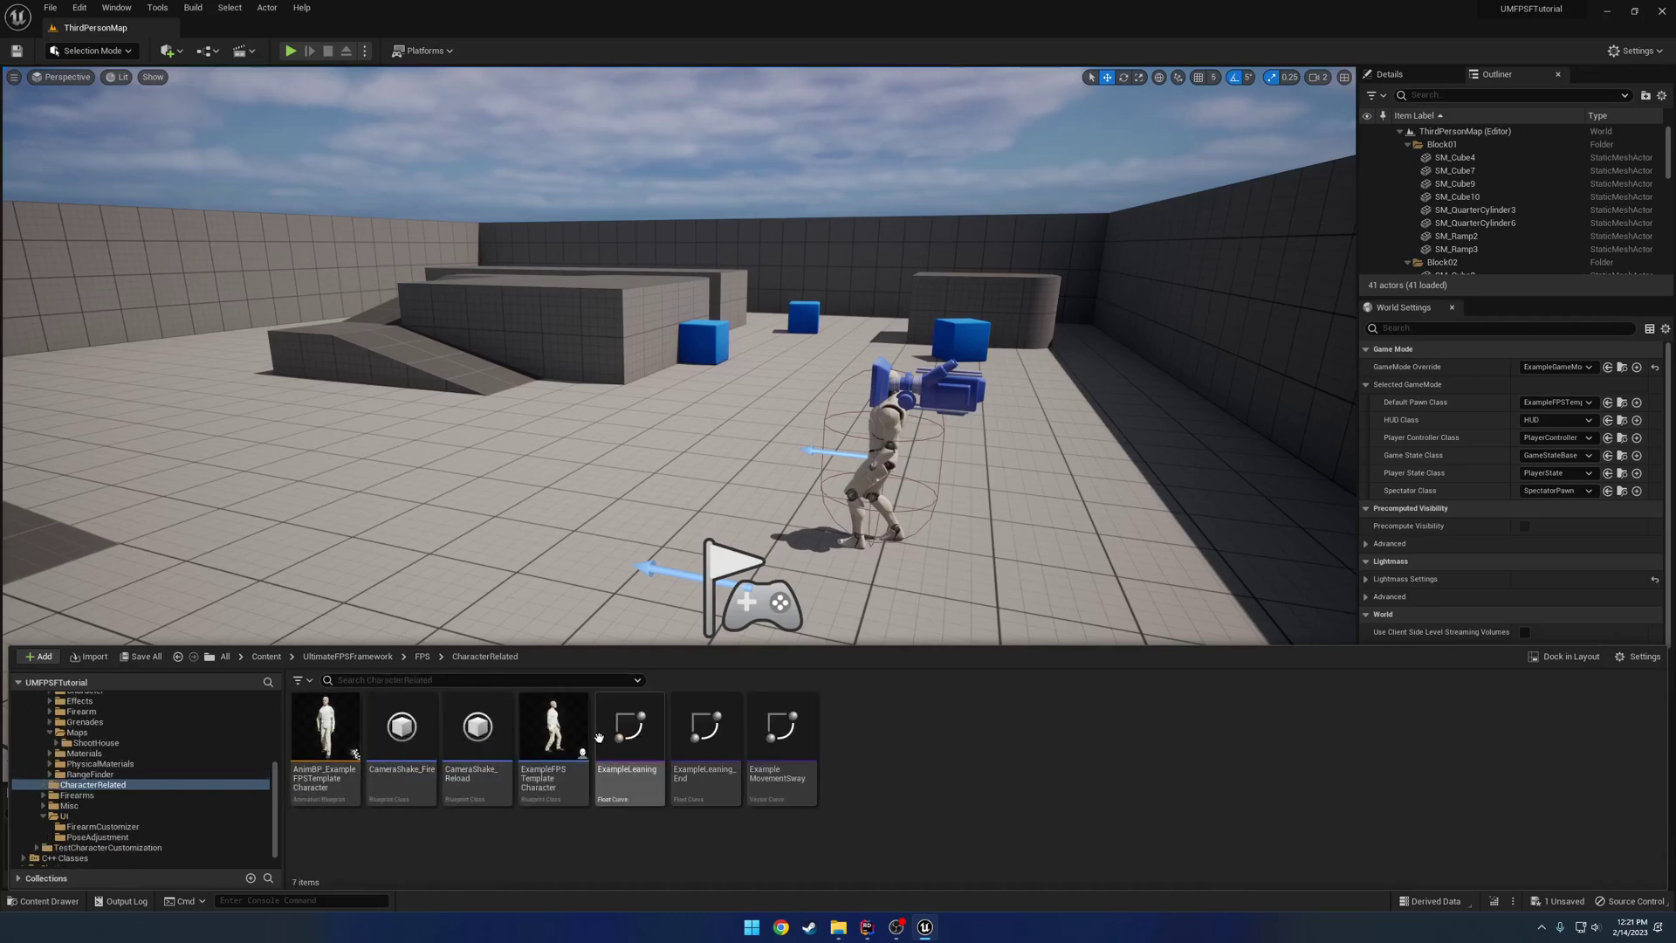
left_click(566, 726)
double_click(566, 726)
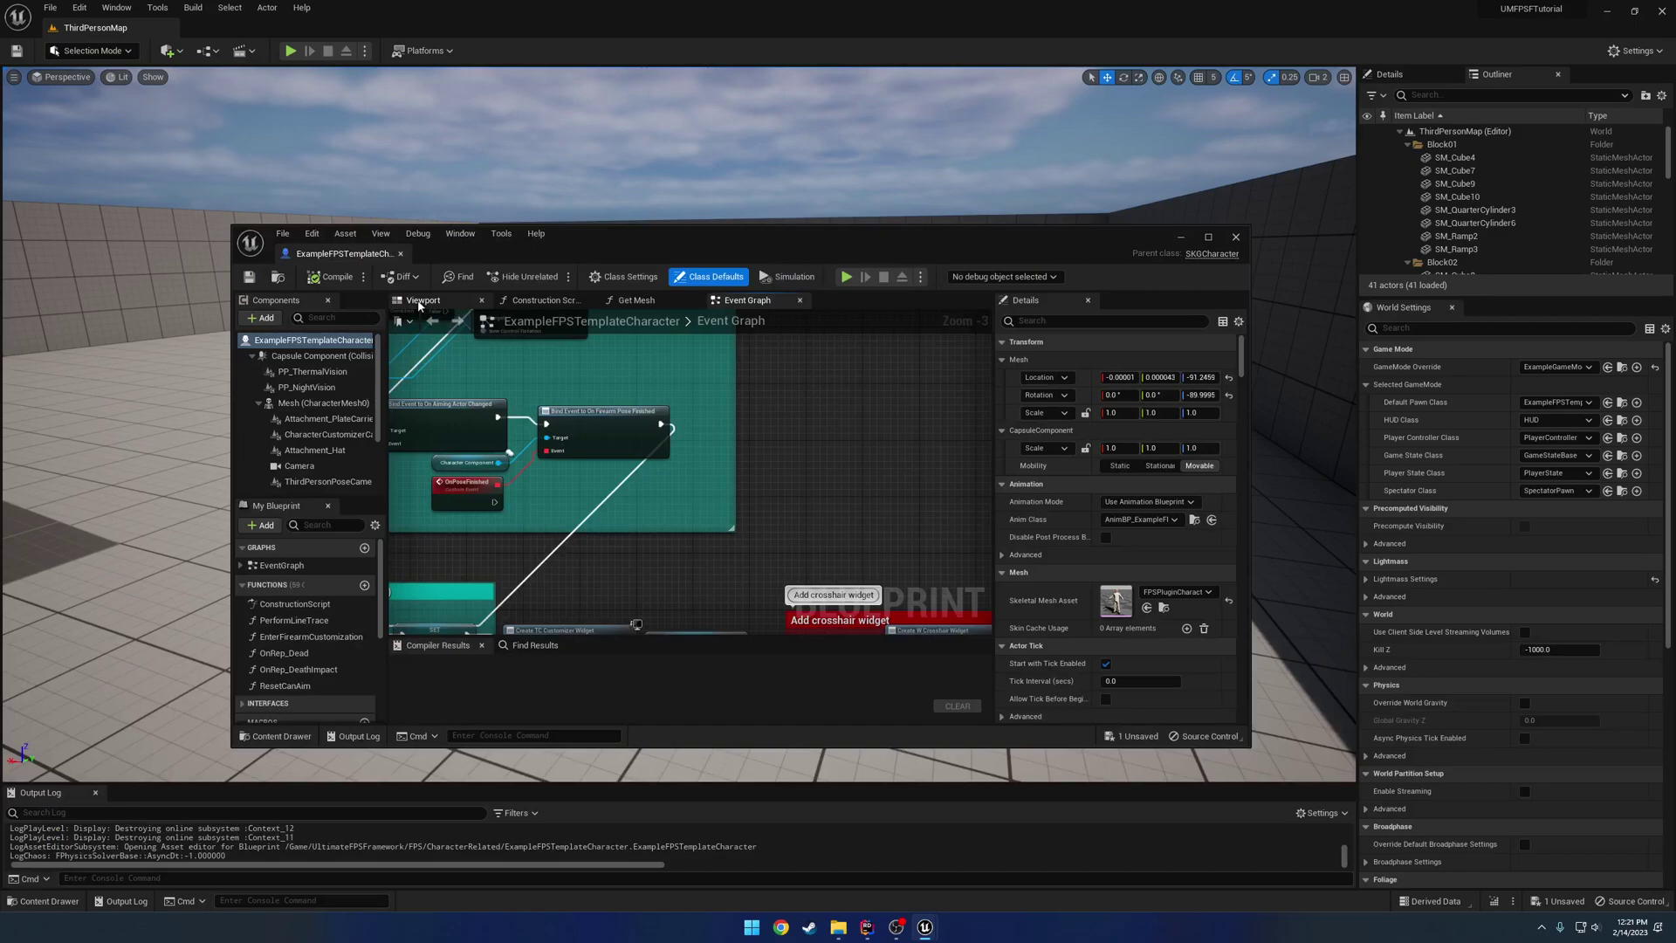
left_click_drag(337, 253, 278, 35)
left_click(293, 74)
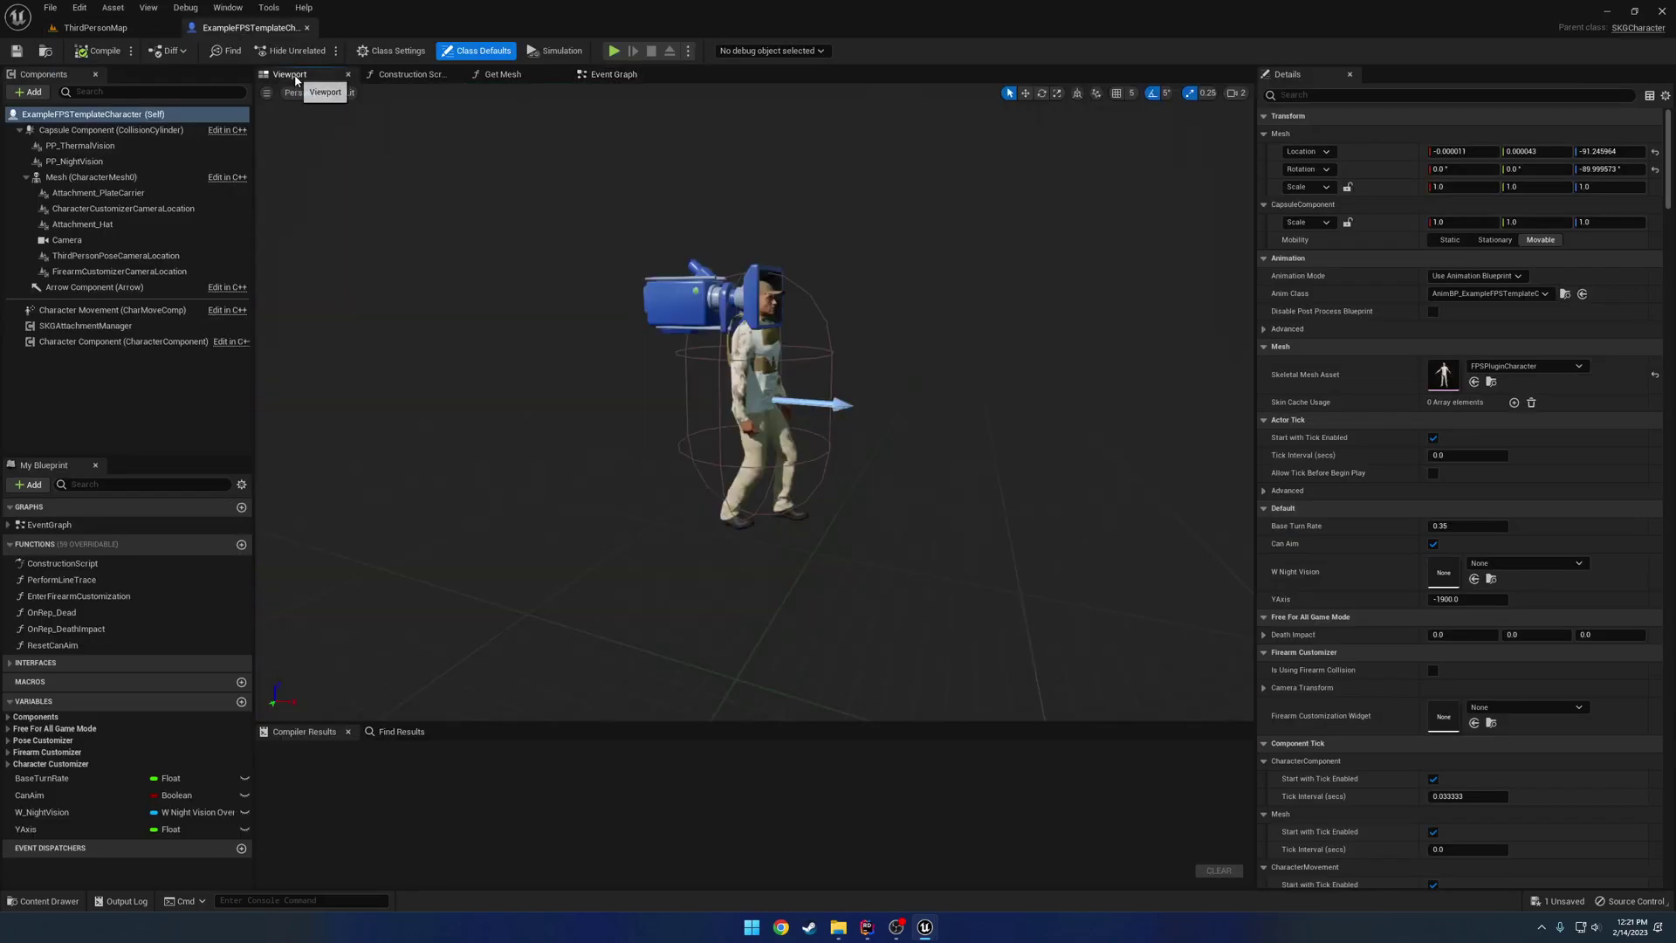
Examine the Attachment_PlateCarrier and Attachment_Hat components on the character in the viewport.
left_click(133, 228)
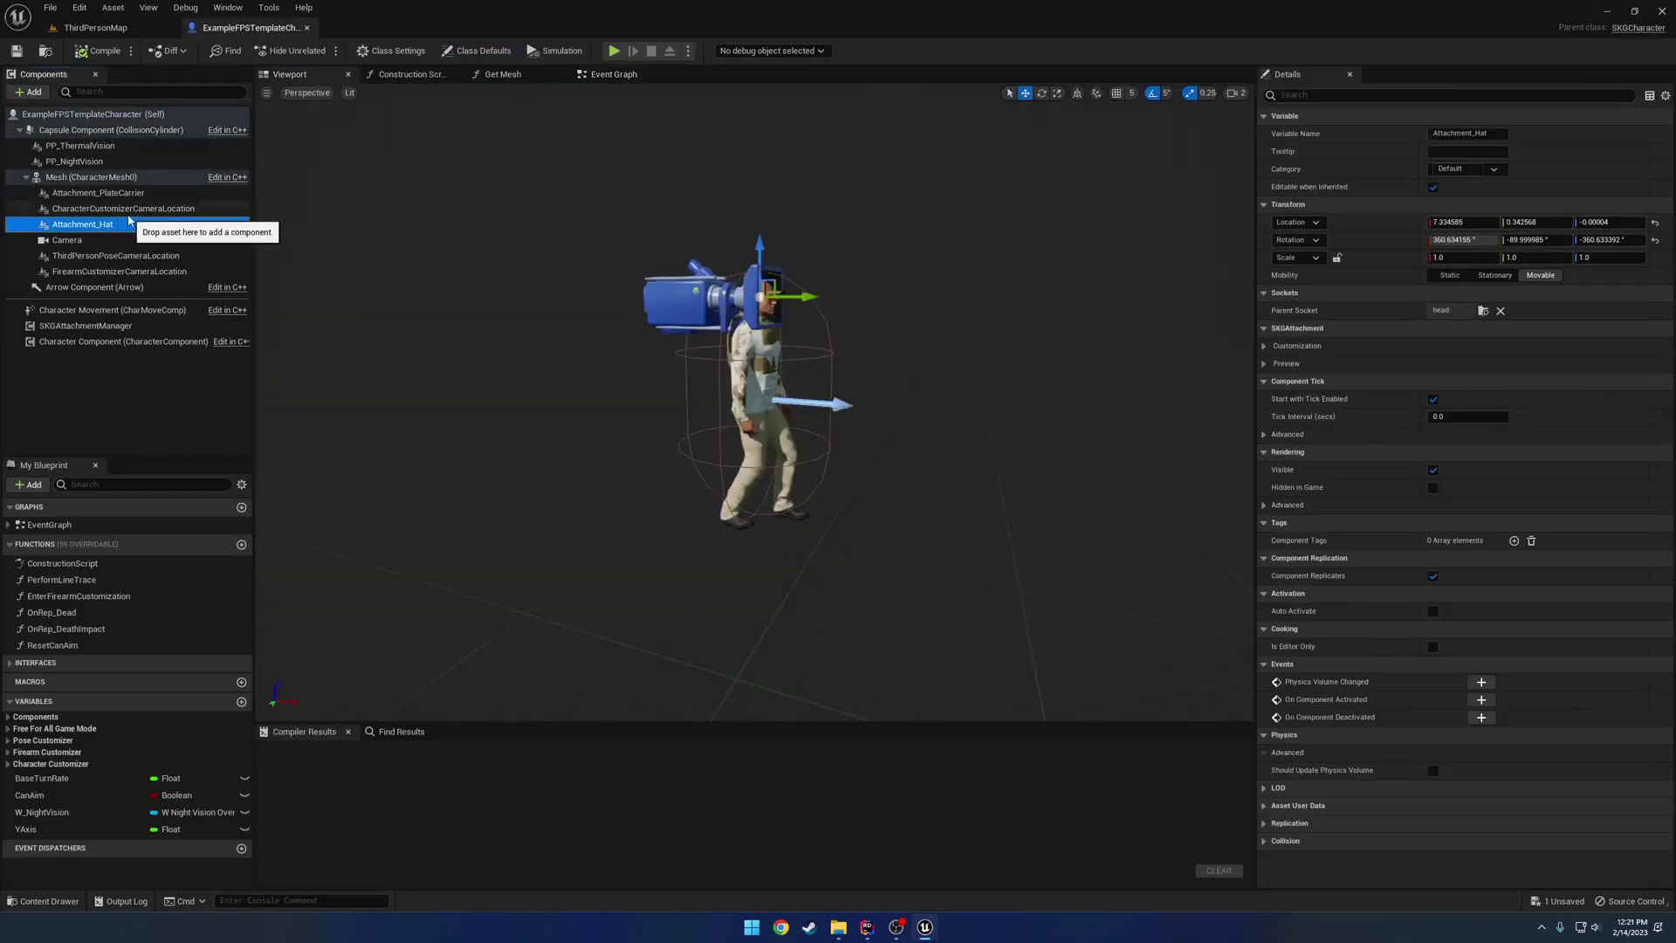
left_click(131, 193)
key("w")
right_click_drag(793, 384, 793, 368)
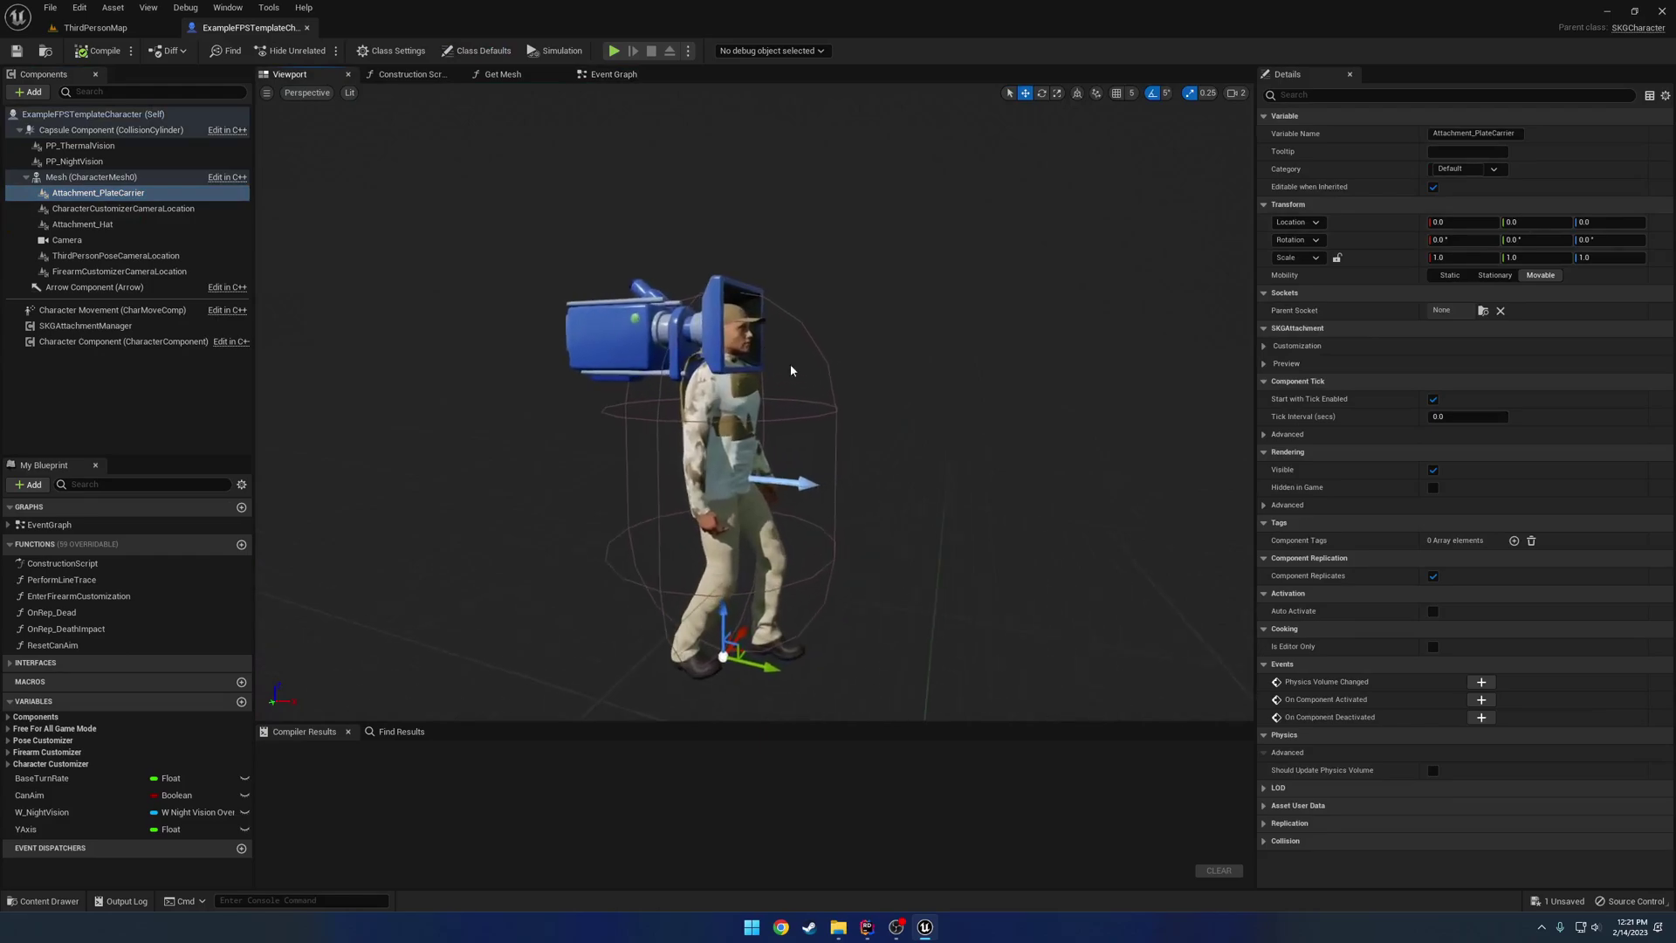
left_click(181, 223)
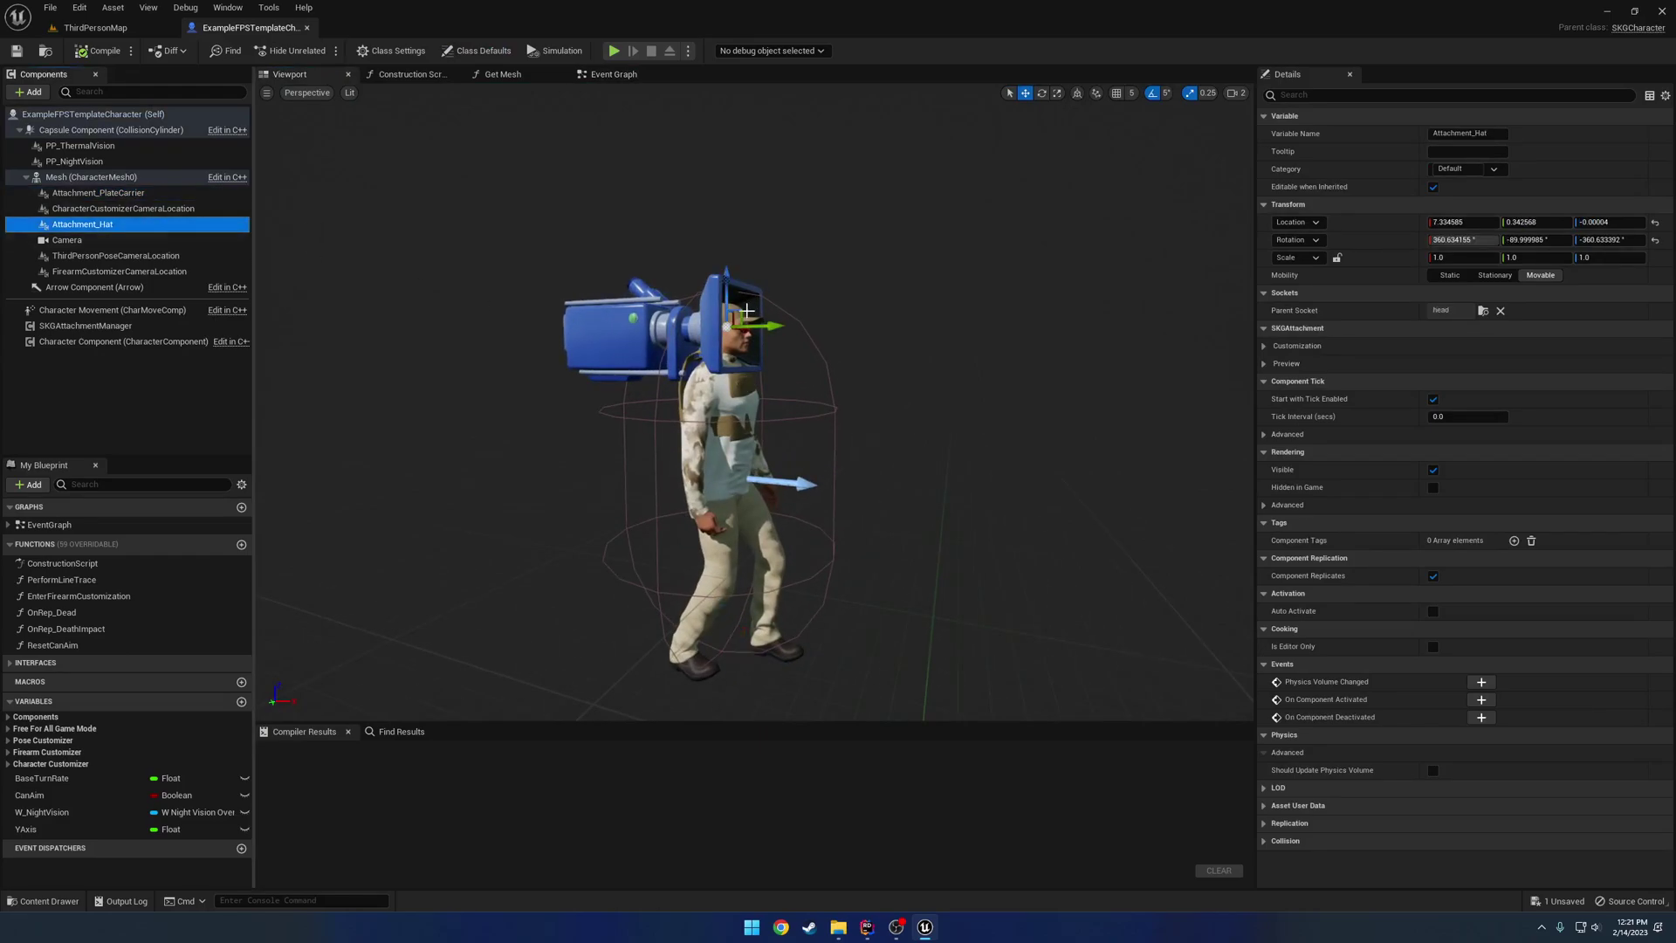
key("f")
key("s")
mouse_move(889, 358)
right_mouse_down()
mouse_move(864, 358)
mouse_move(890, 362)
right_mouse_up()
key("a")
key("w")
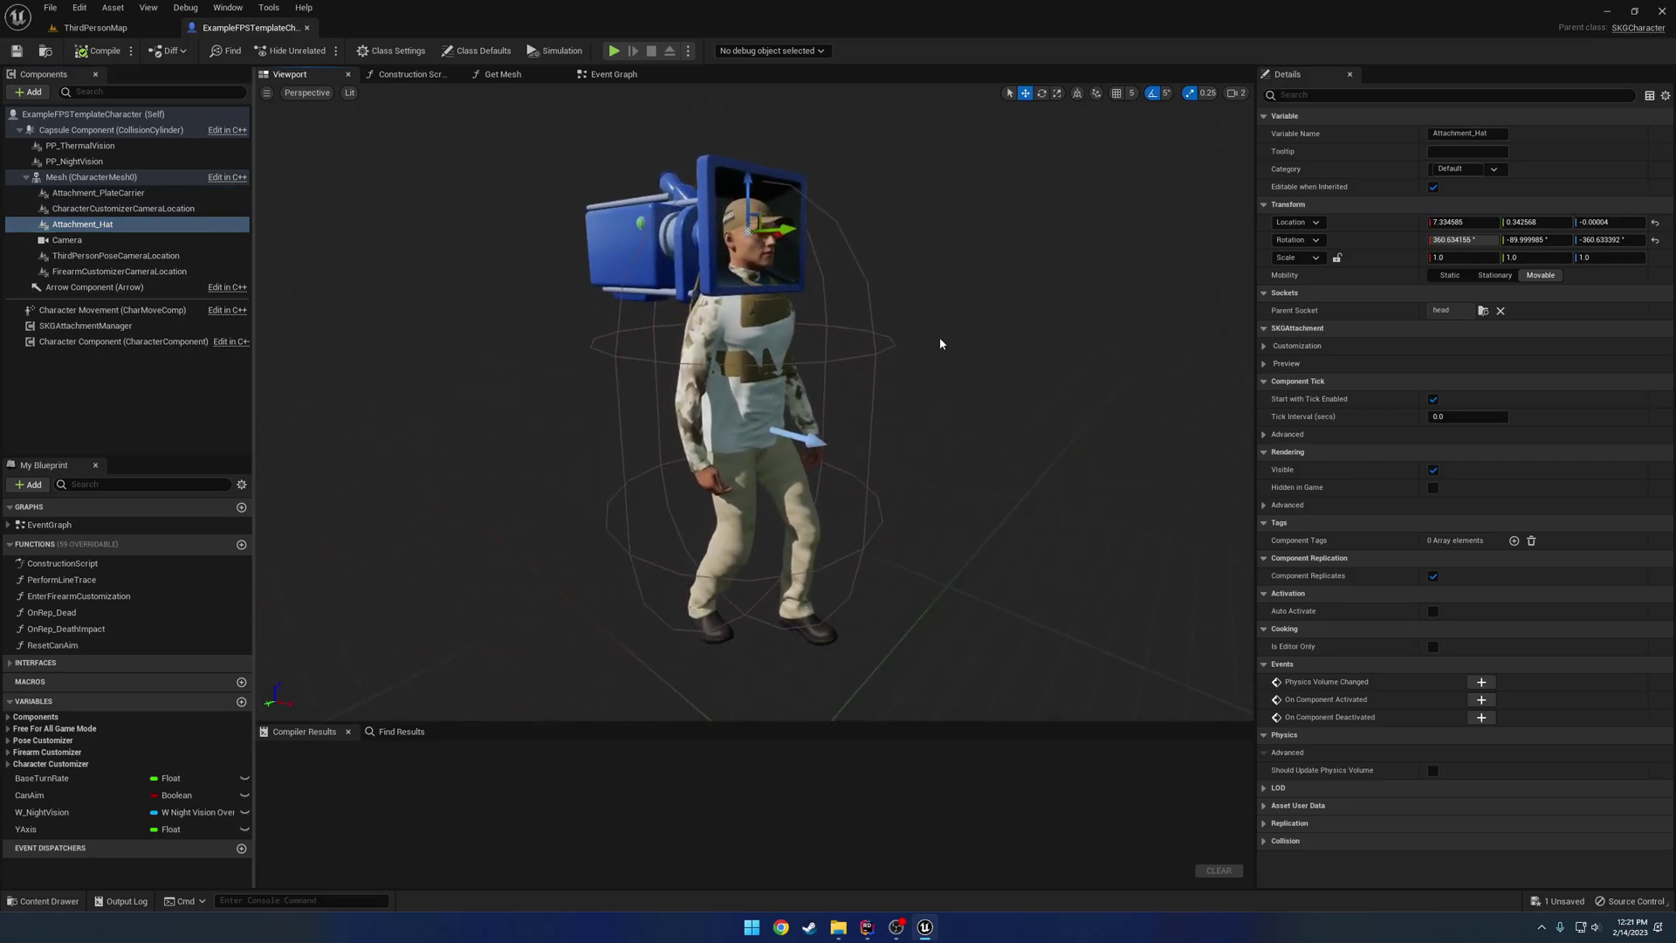
Inspect the SKGAttachmentManager component's default SKGAttachment settings.
left_click(121, 328)
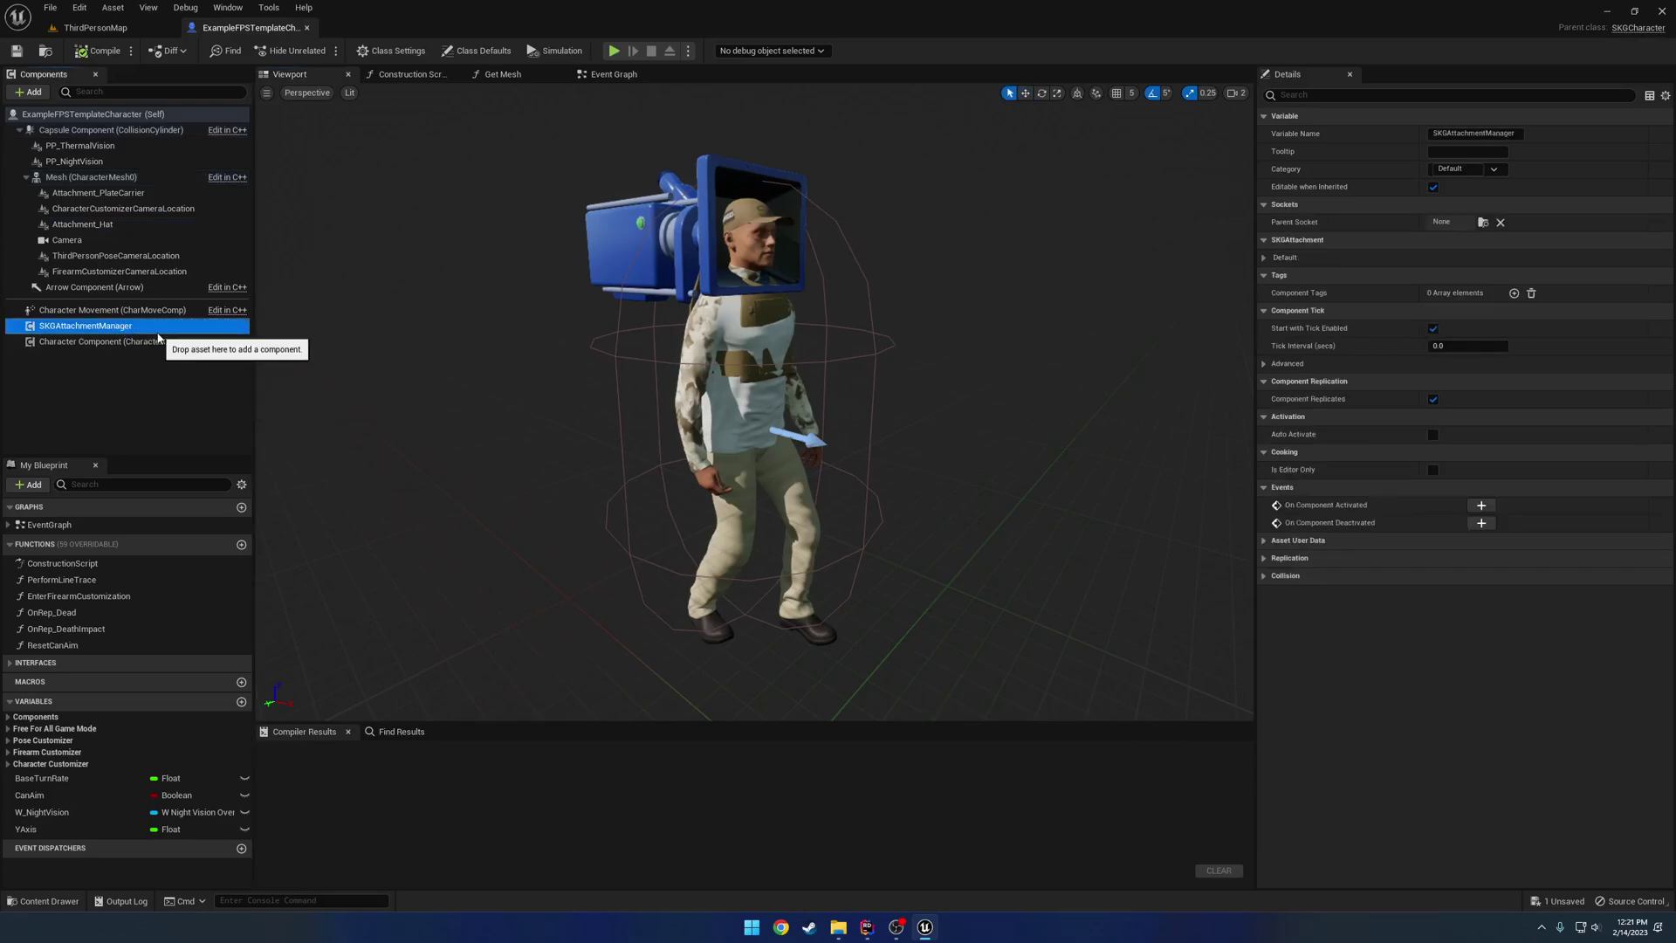
left_click(1264, 257)
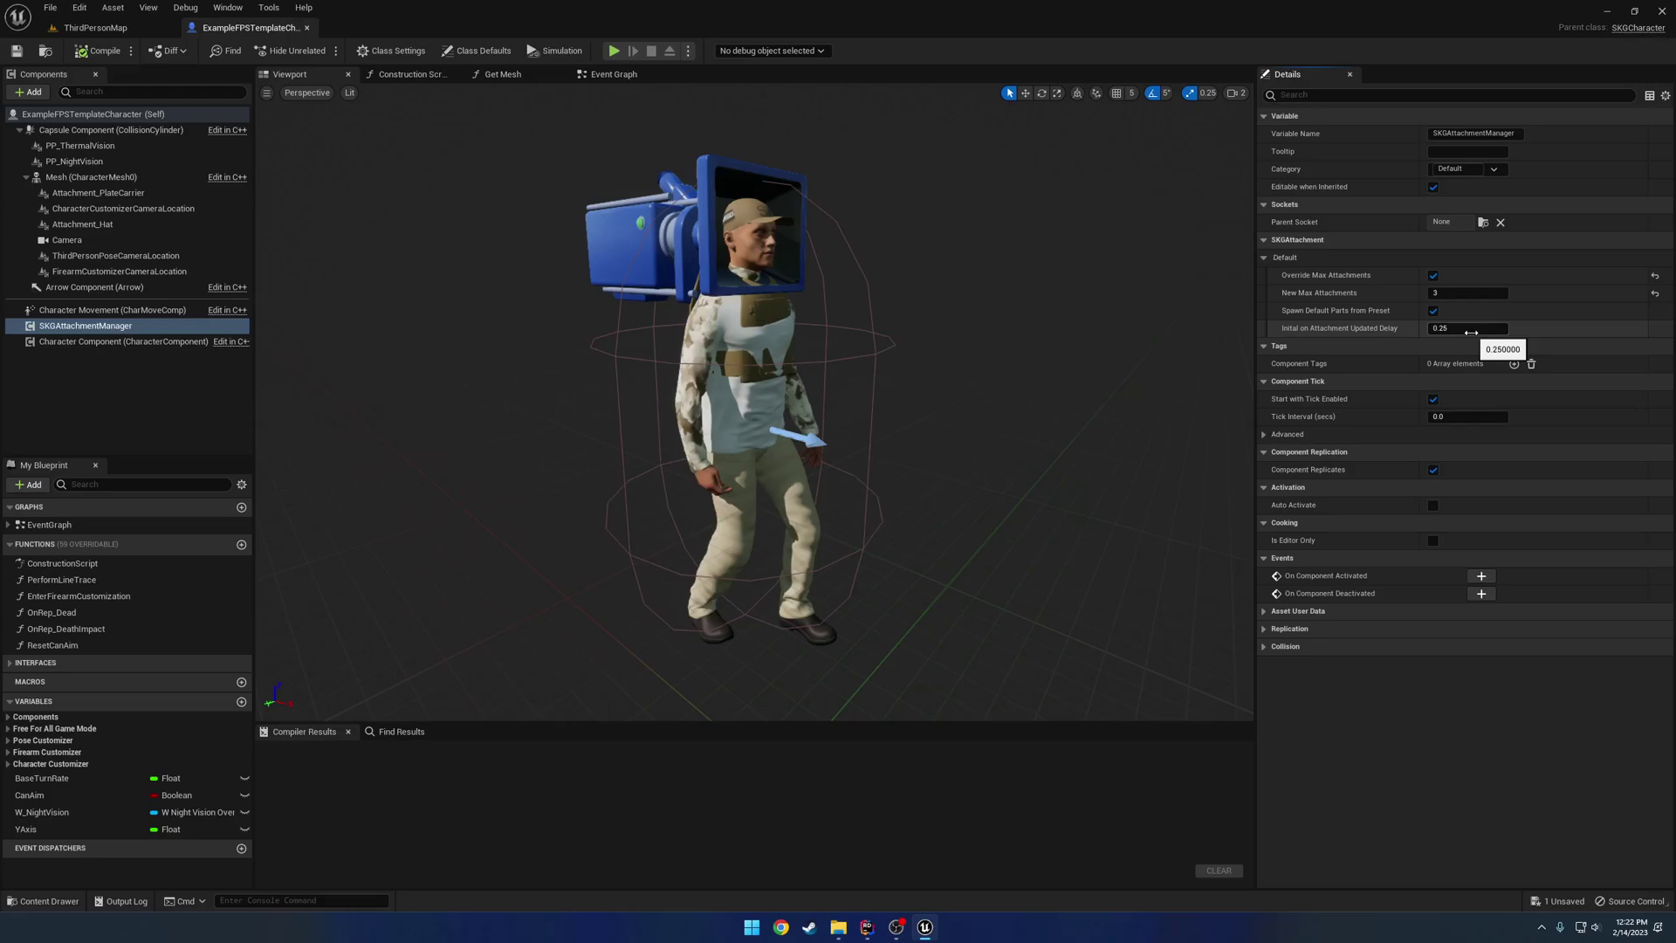
mouse_move(944, 337)
right_mouse_down()
mouse_move(964, 340)
mouse_move(948, 337)
right_mouse_up()
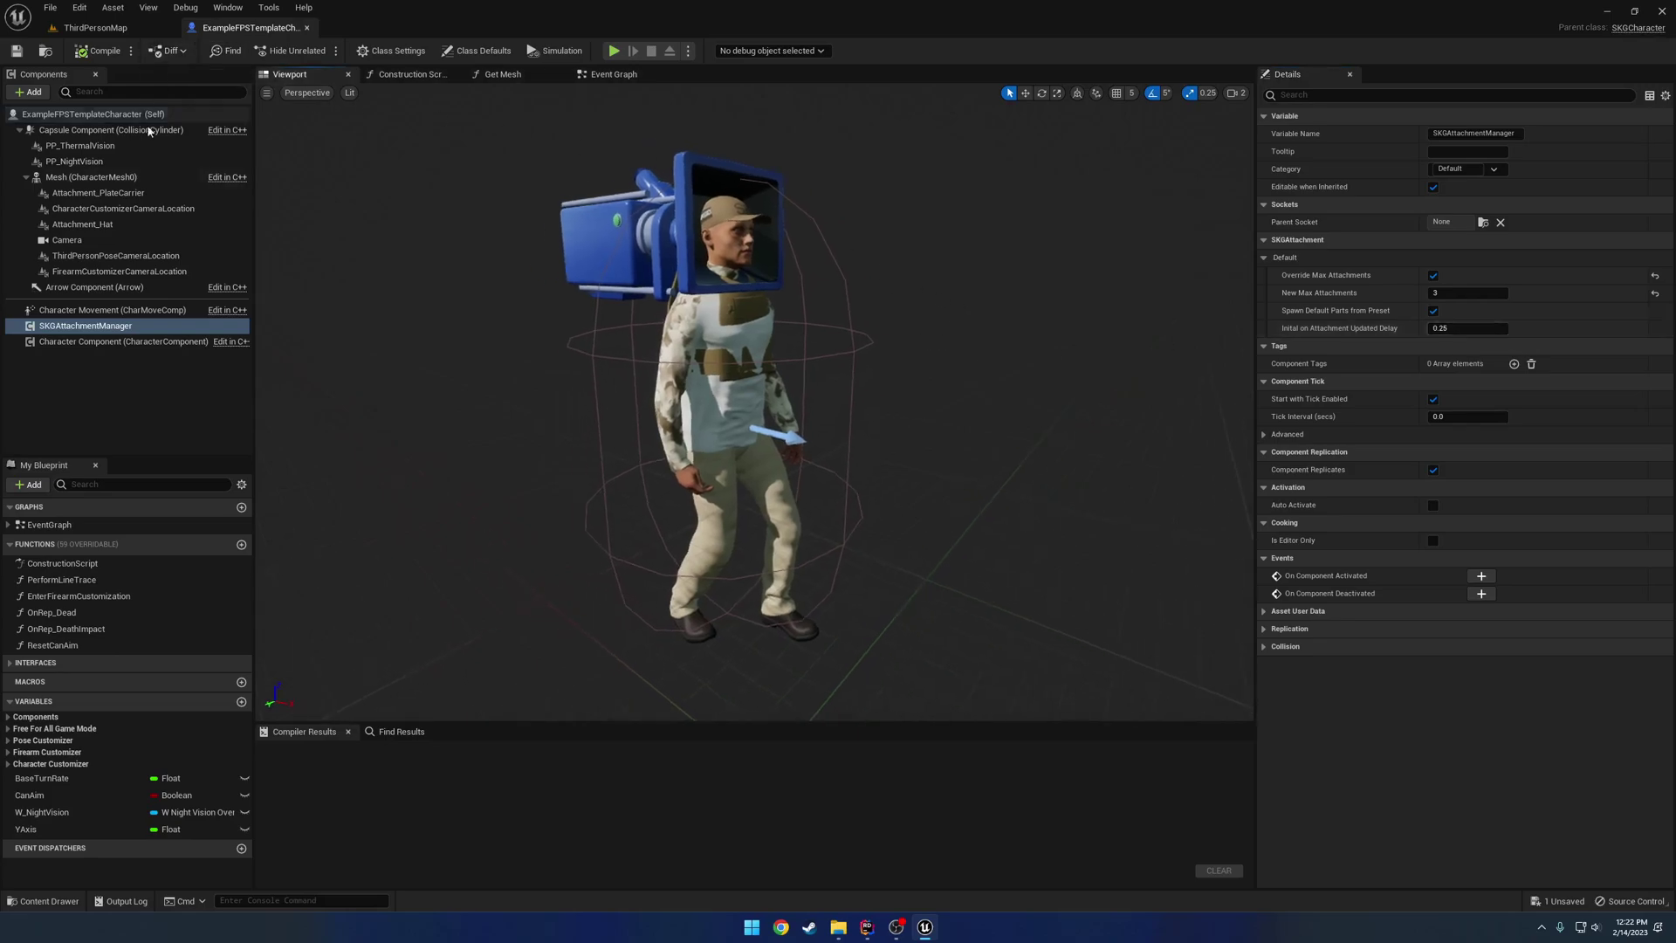
Search the addable components for "atta" to look up the SKGAttachment types, and dismiss the list without adding one.
left_click(90, 225)
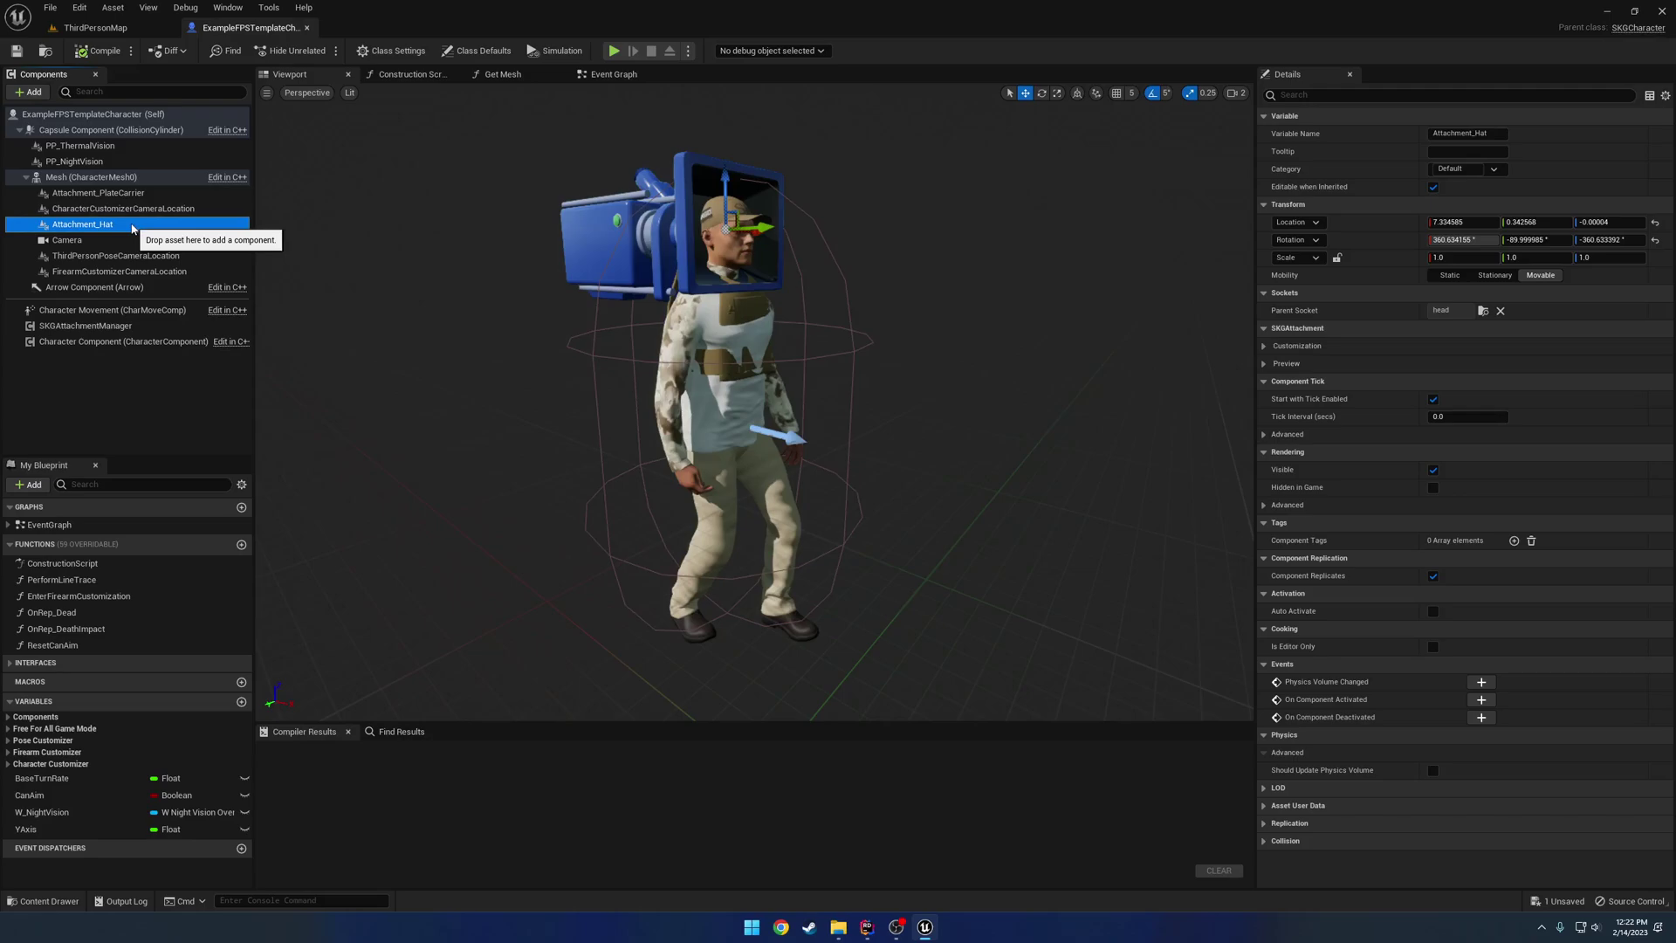
left_click(31, 94)
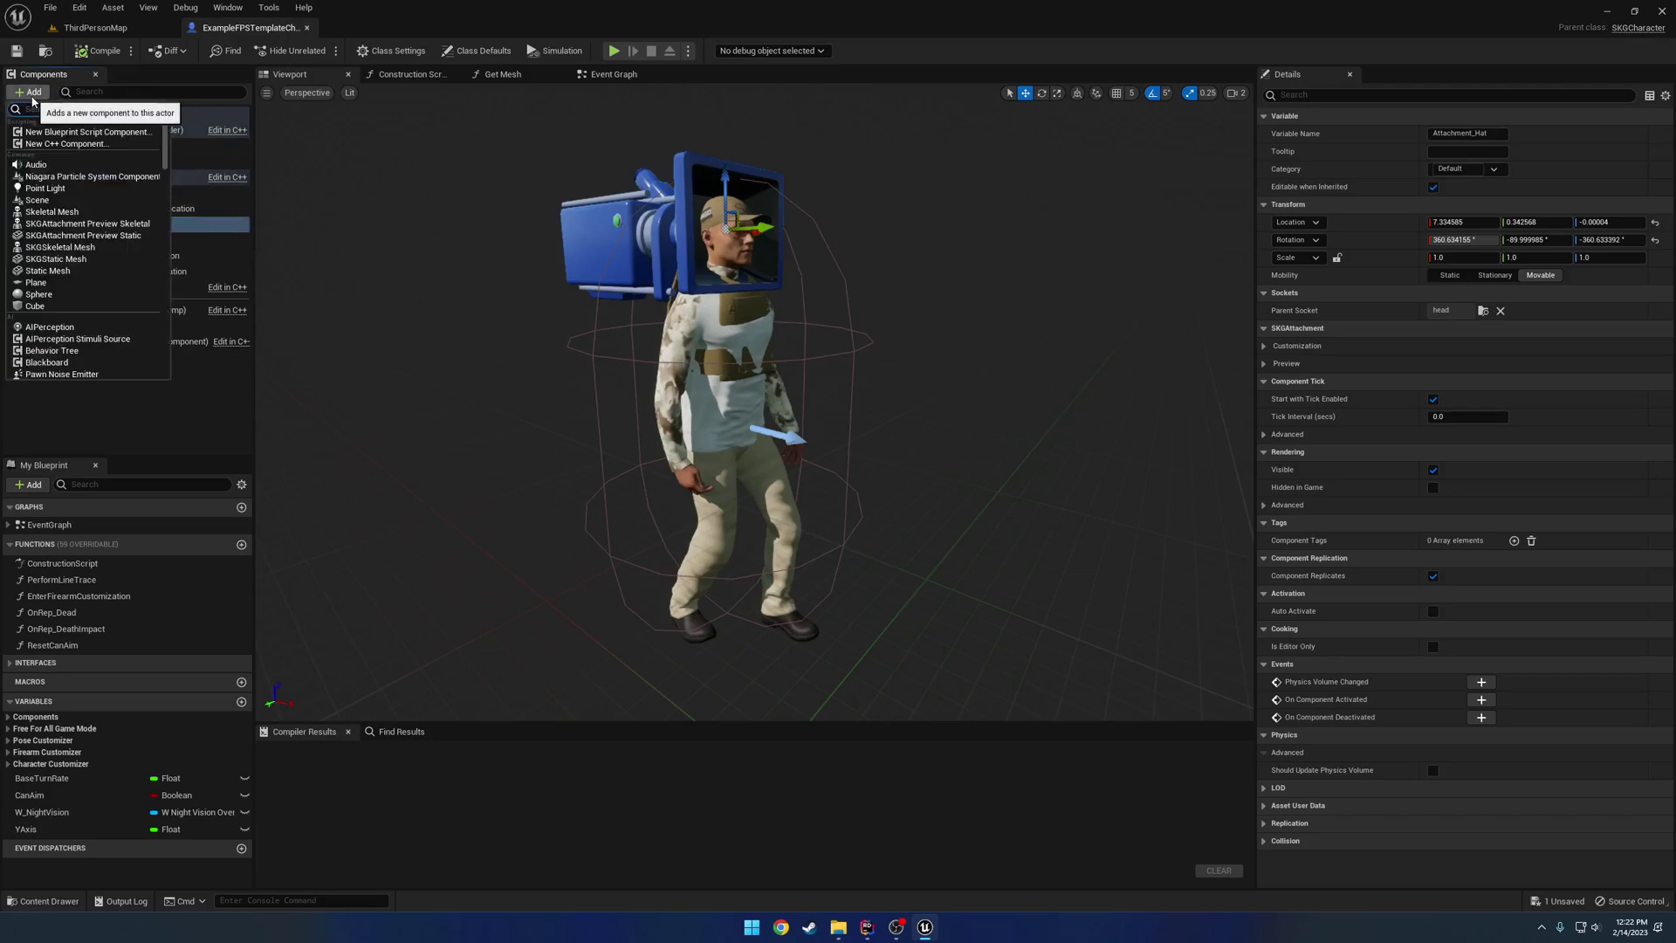
type("atta")
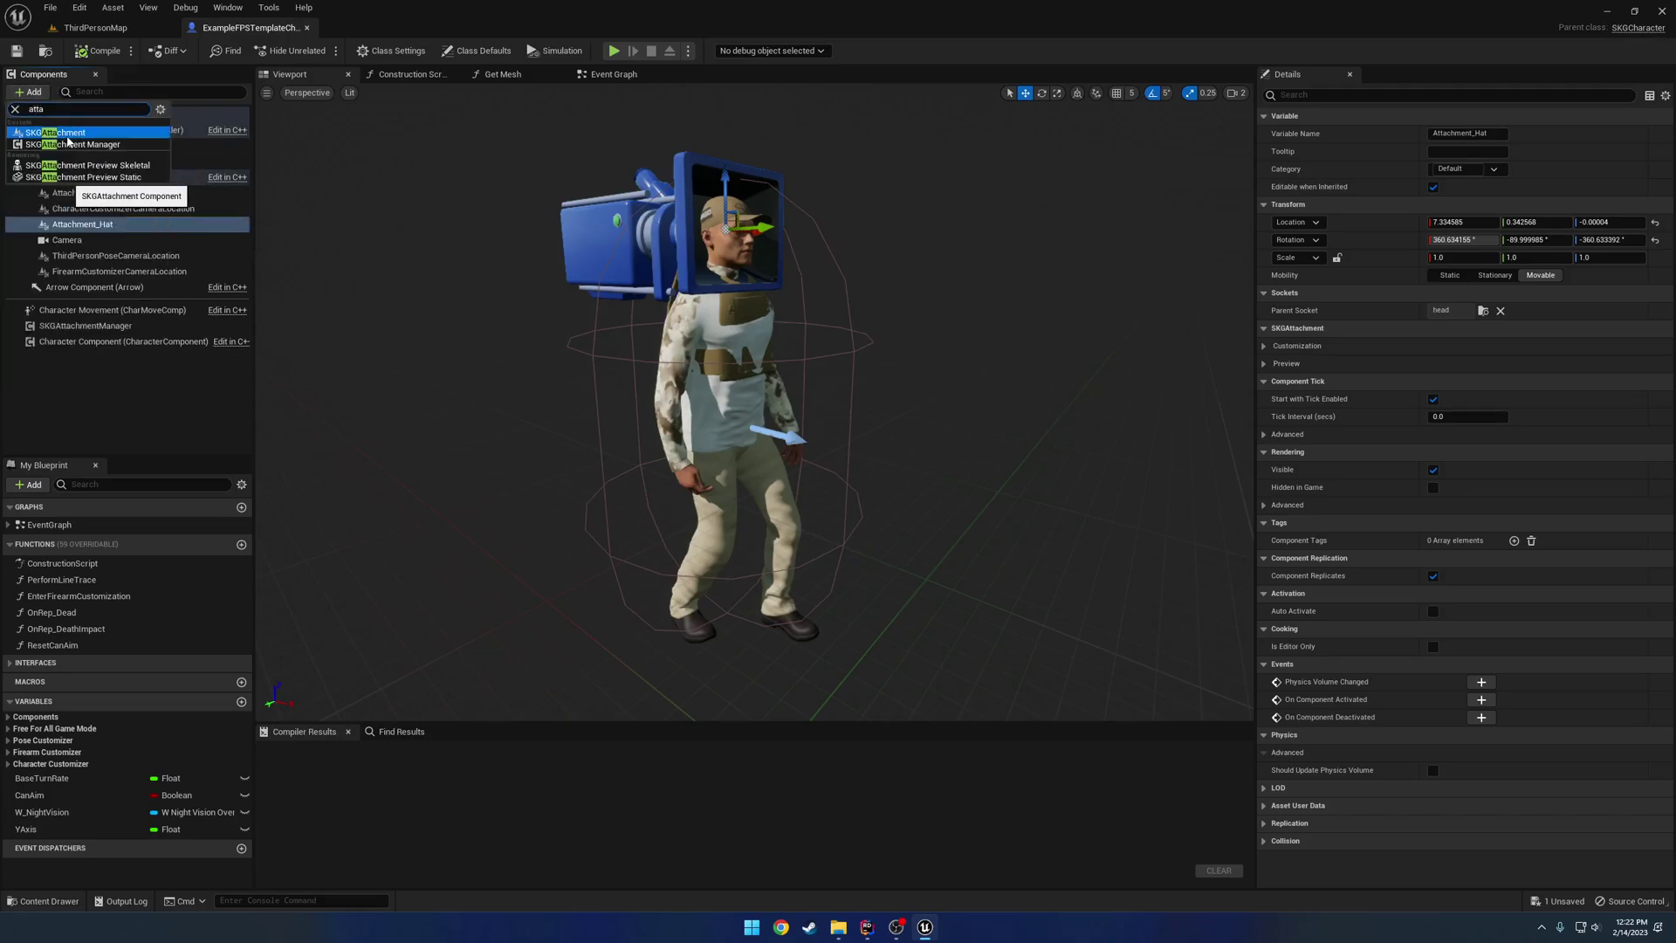
left_click(151, 374)
Expand Attachment_Hat's customization settings and possible attachments, and open the DA_CharacterHead data asset listed there.
left_click(151, 224)
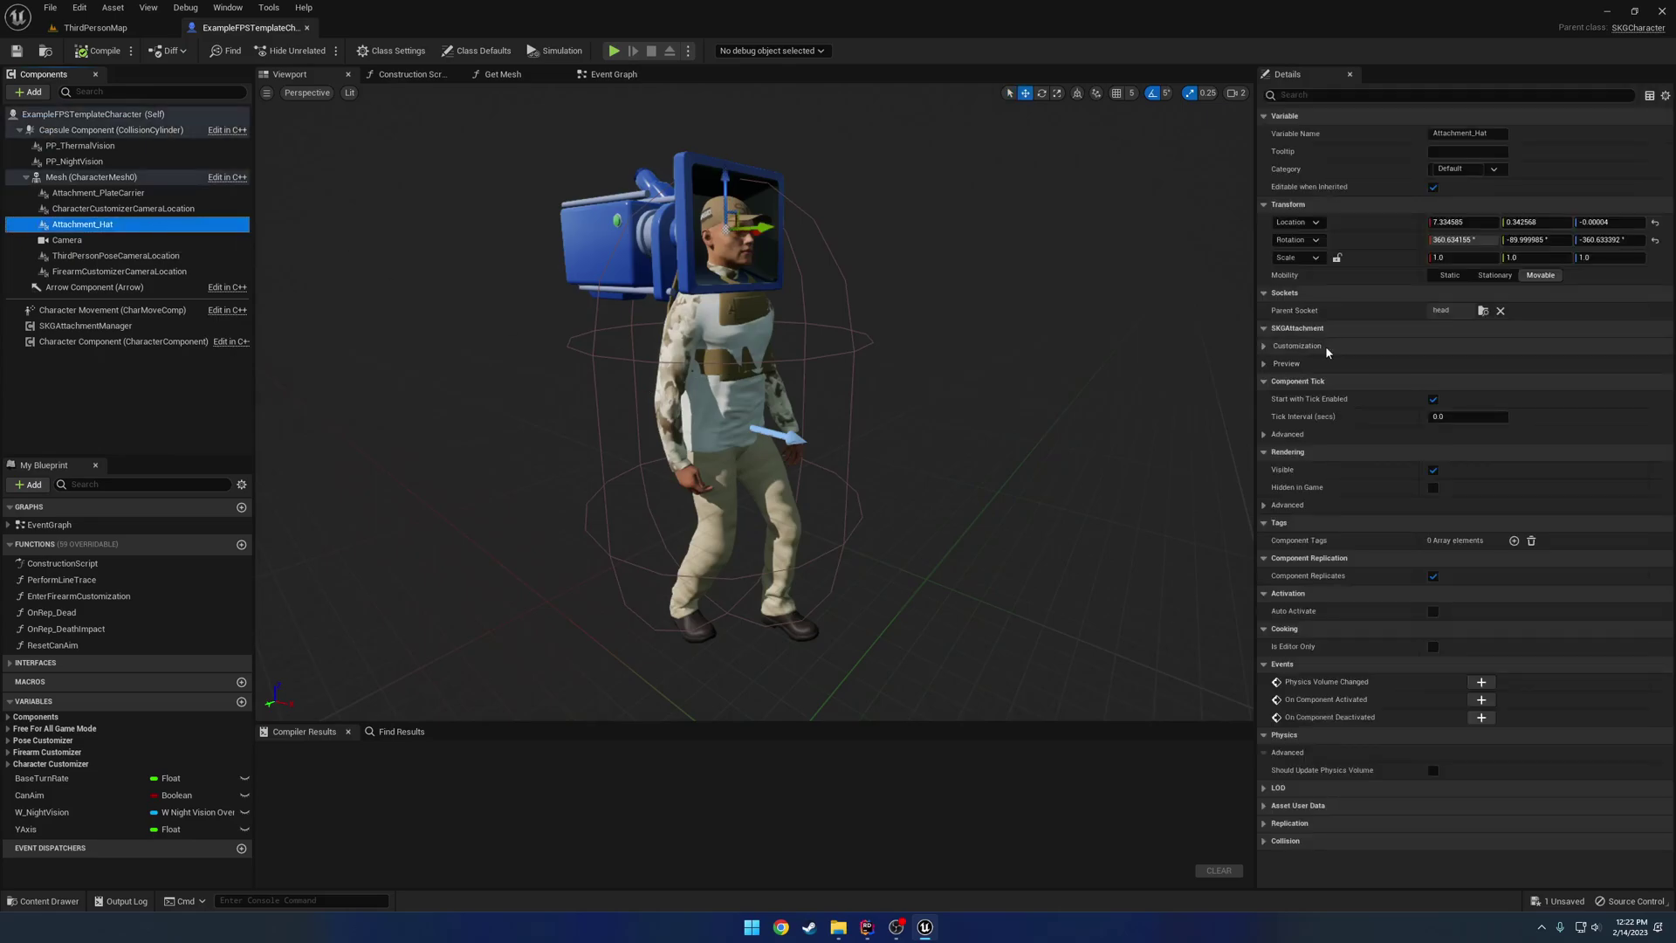
left_click(1277, 349)
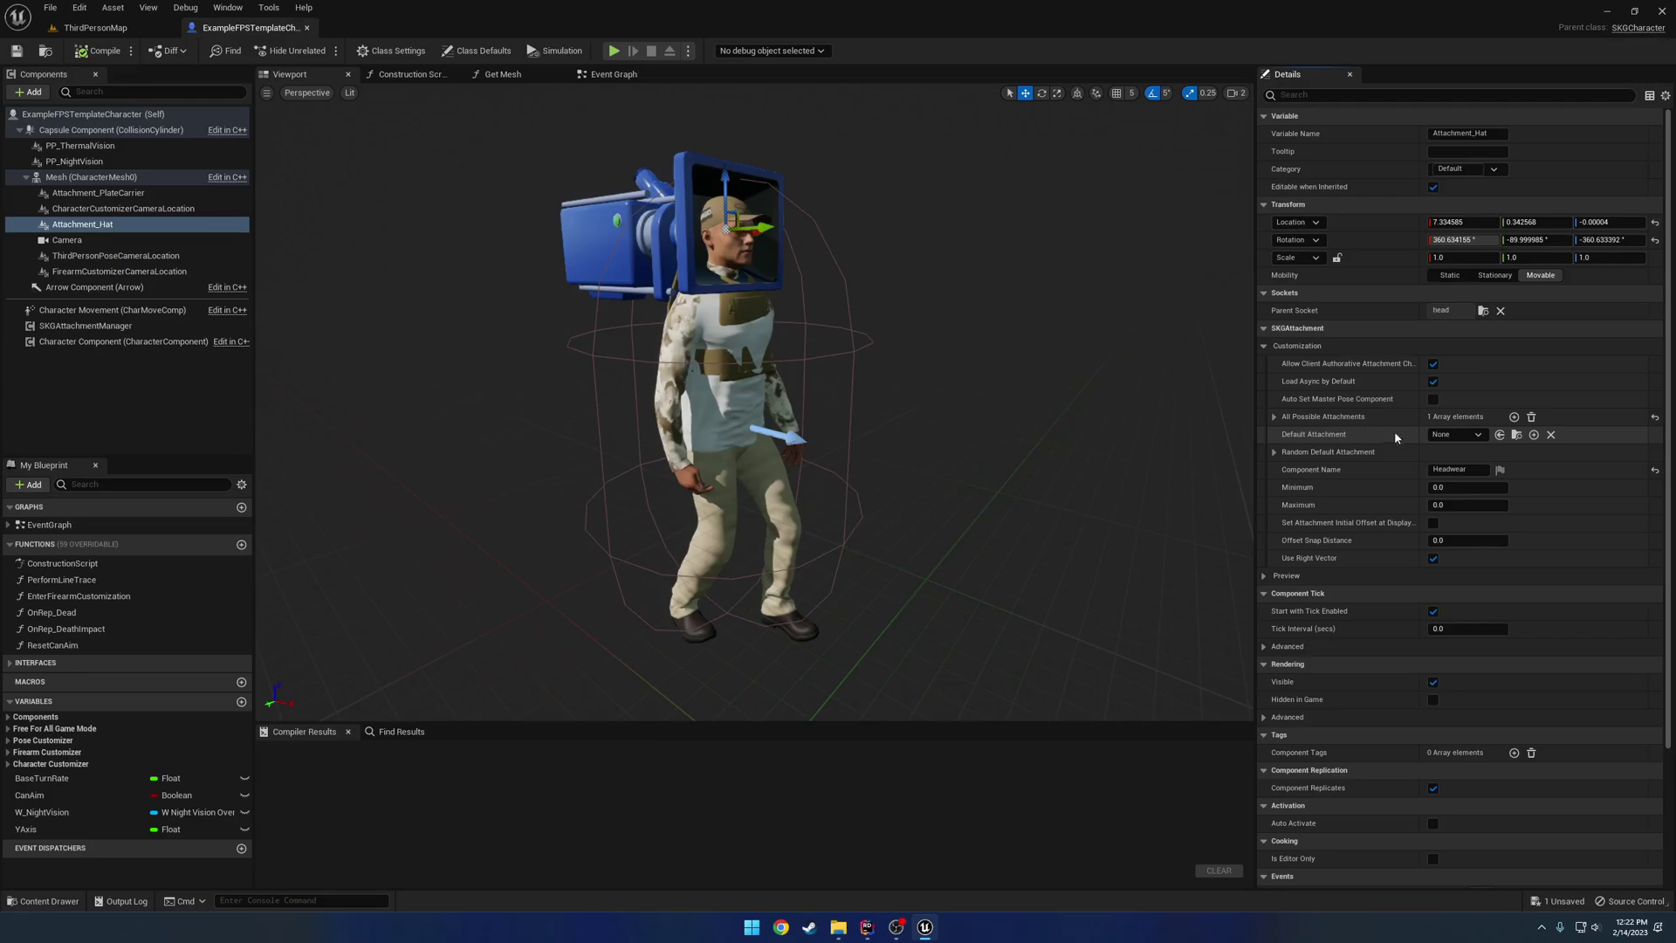
left_click(1375, 419)
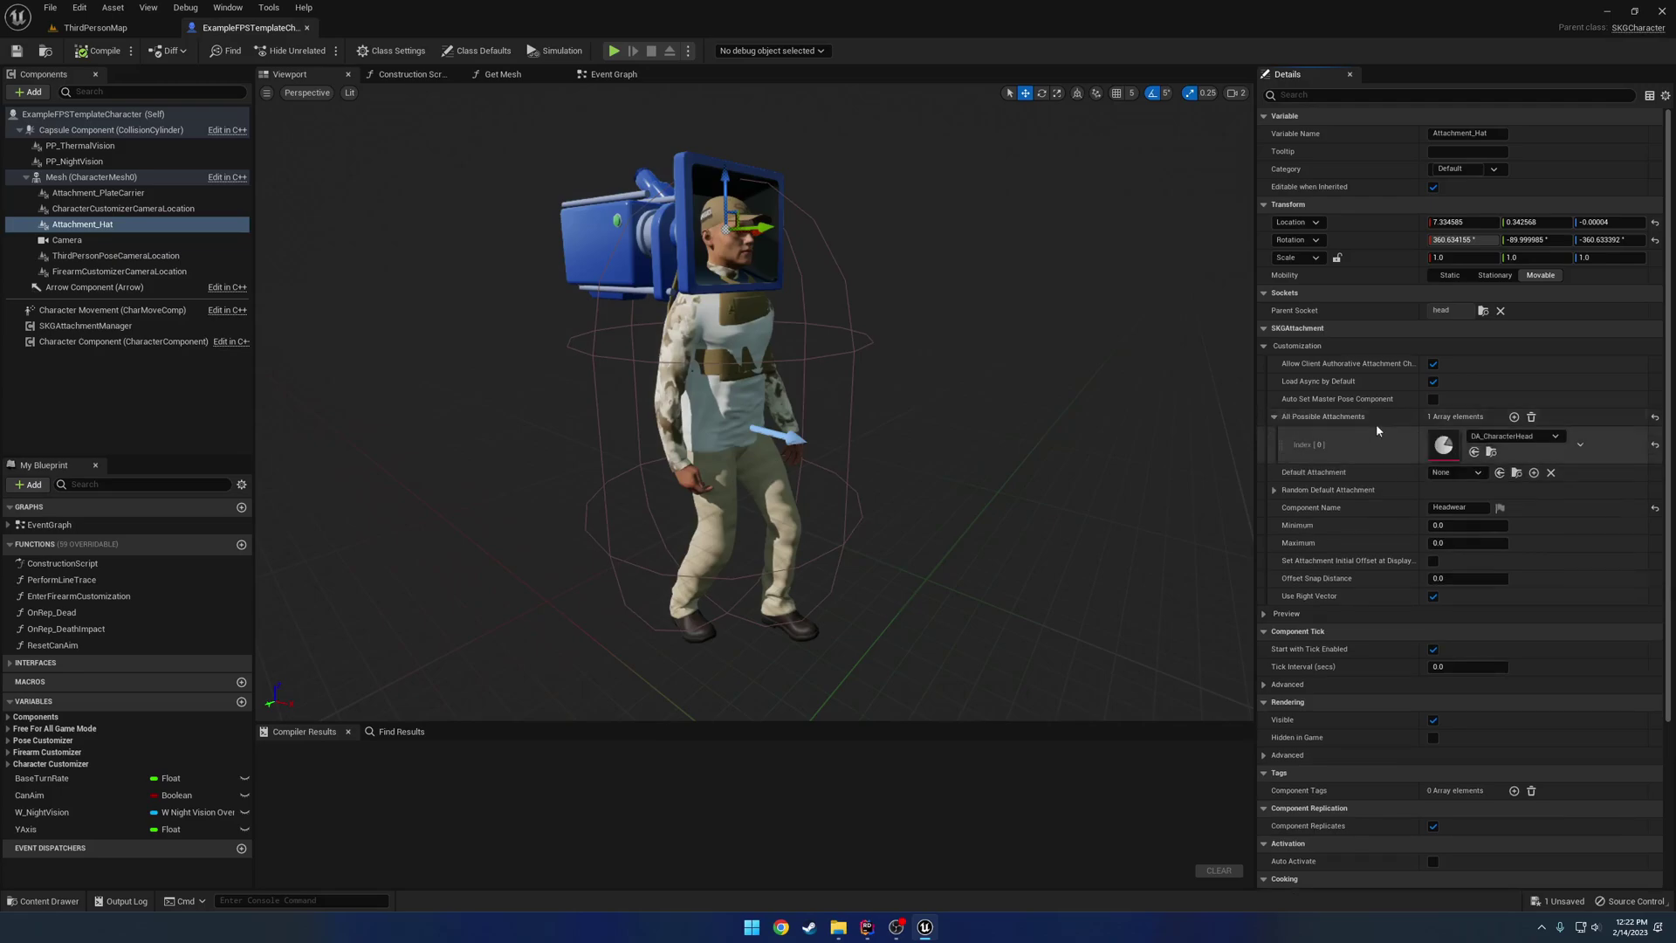
left_click(1491, 451)
double_click(326, 820)
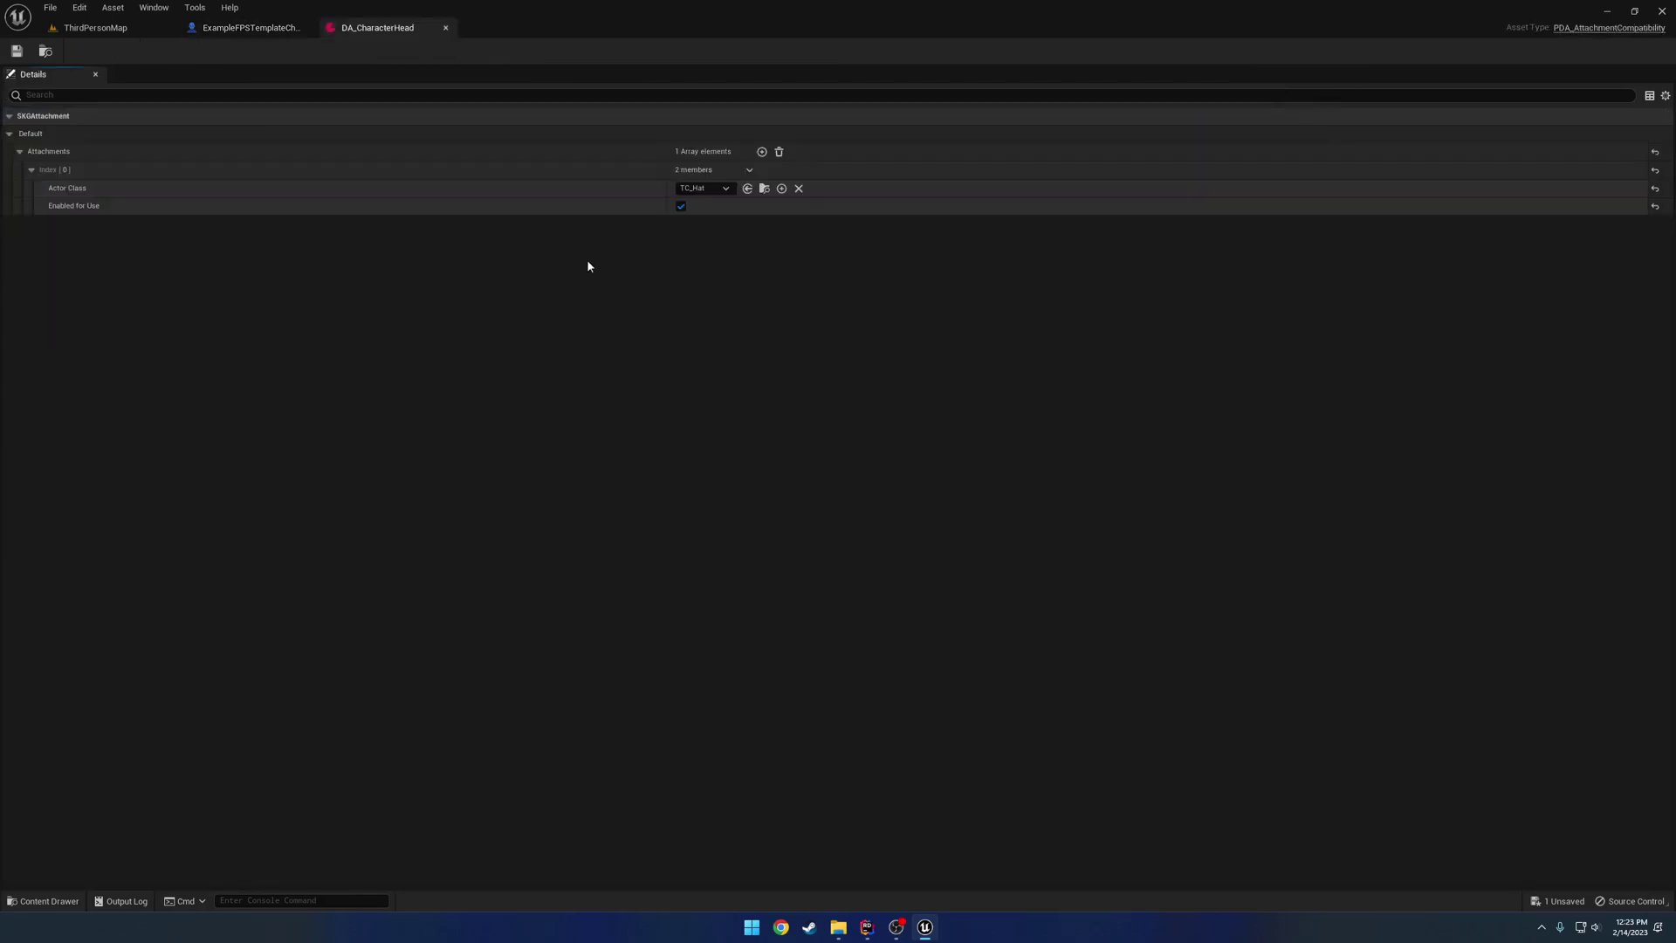
Open the TC_Hat blueprint referenced by DA_CharacterHead and examine the hat mesh from several angles in its viewport.
left_click(764, 189)
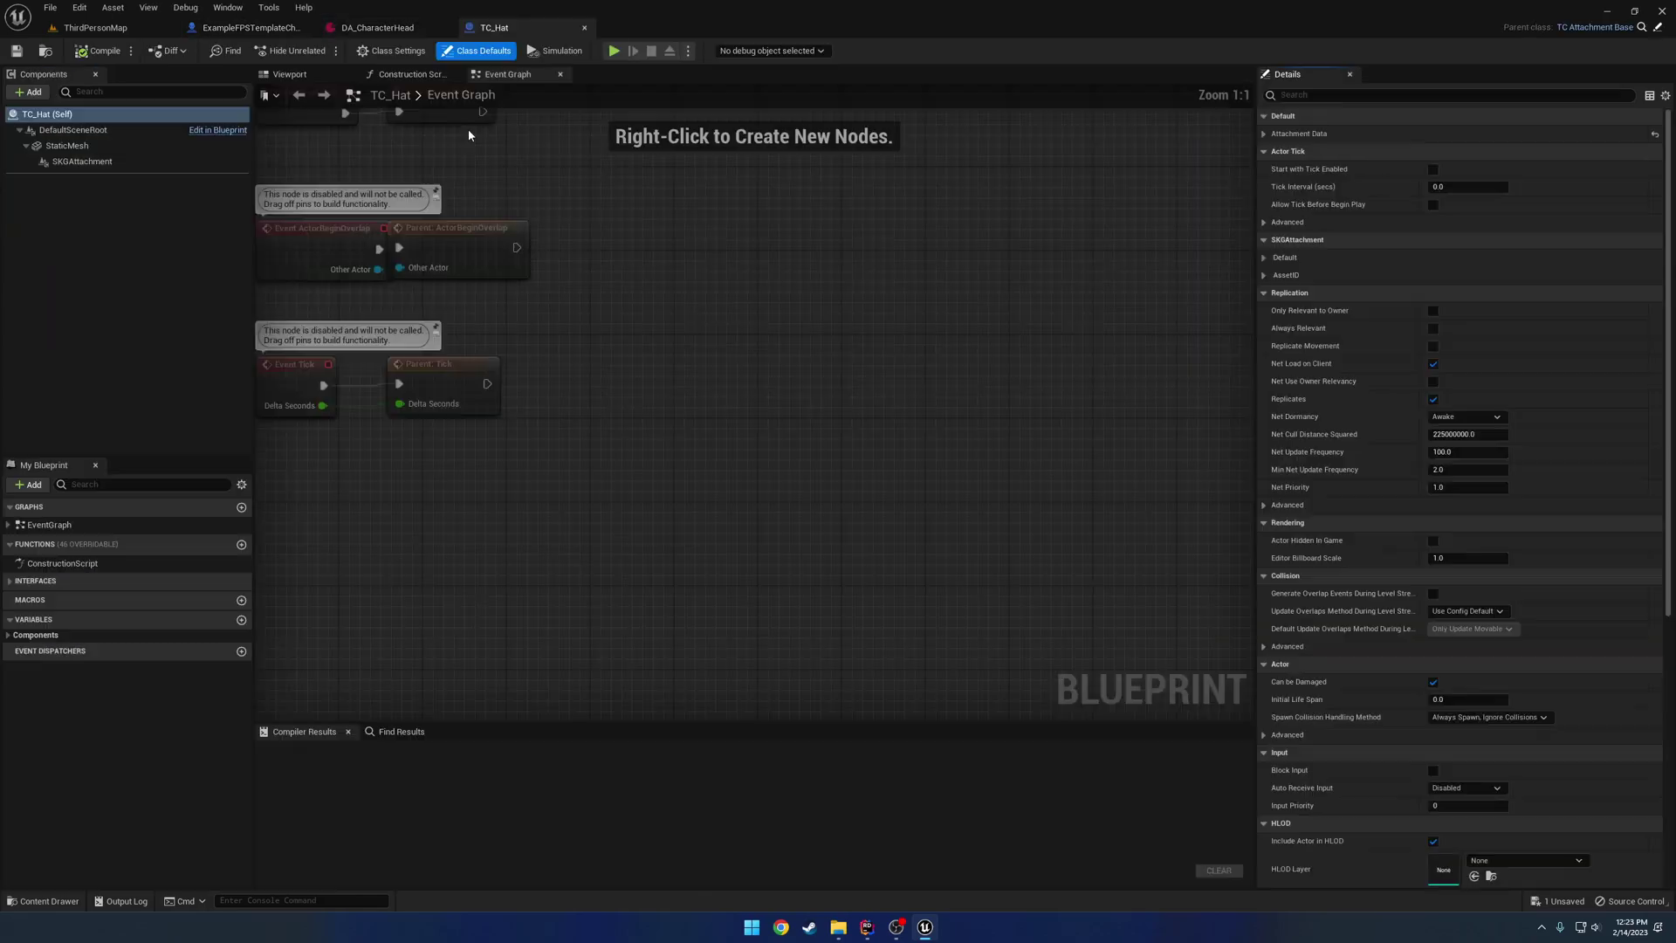
double_click(707, 655)
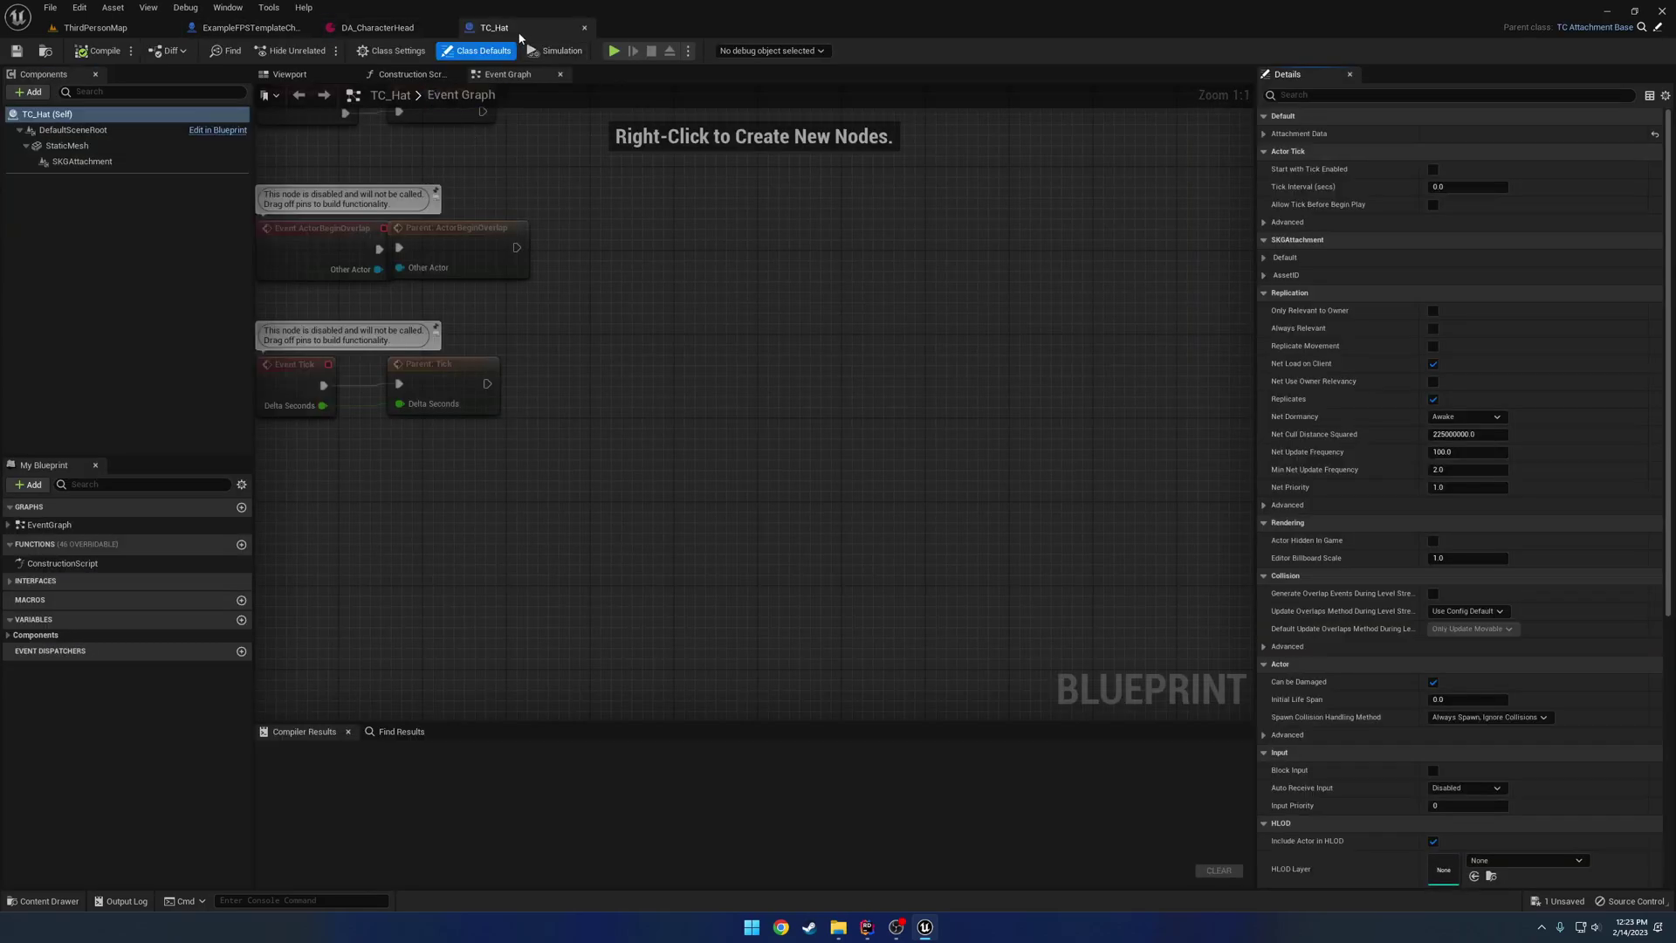
left_click_drag(520, 37, 384, 28)
left_click(289, 75)
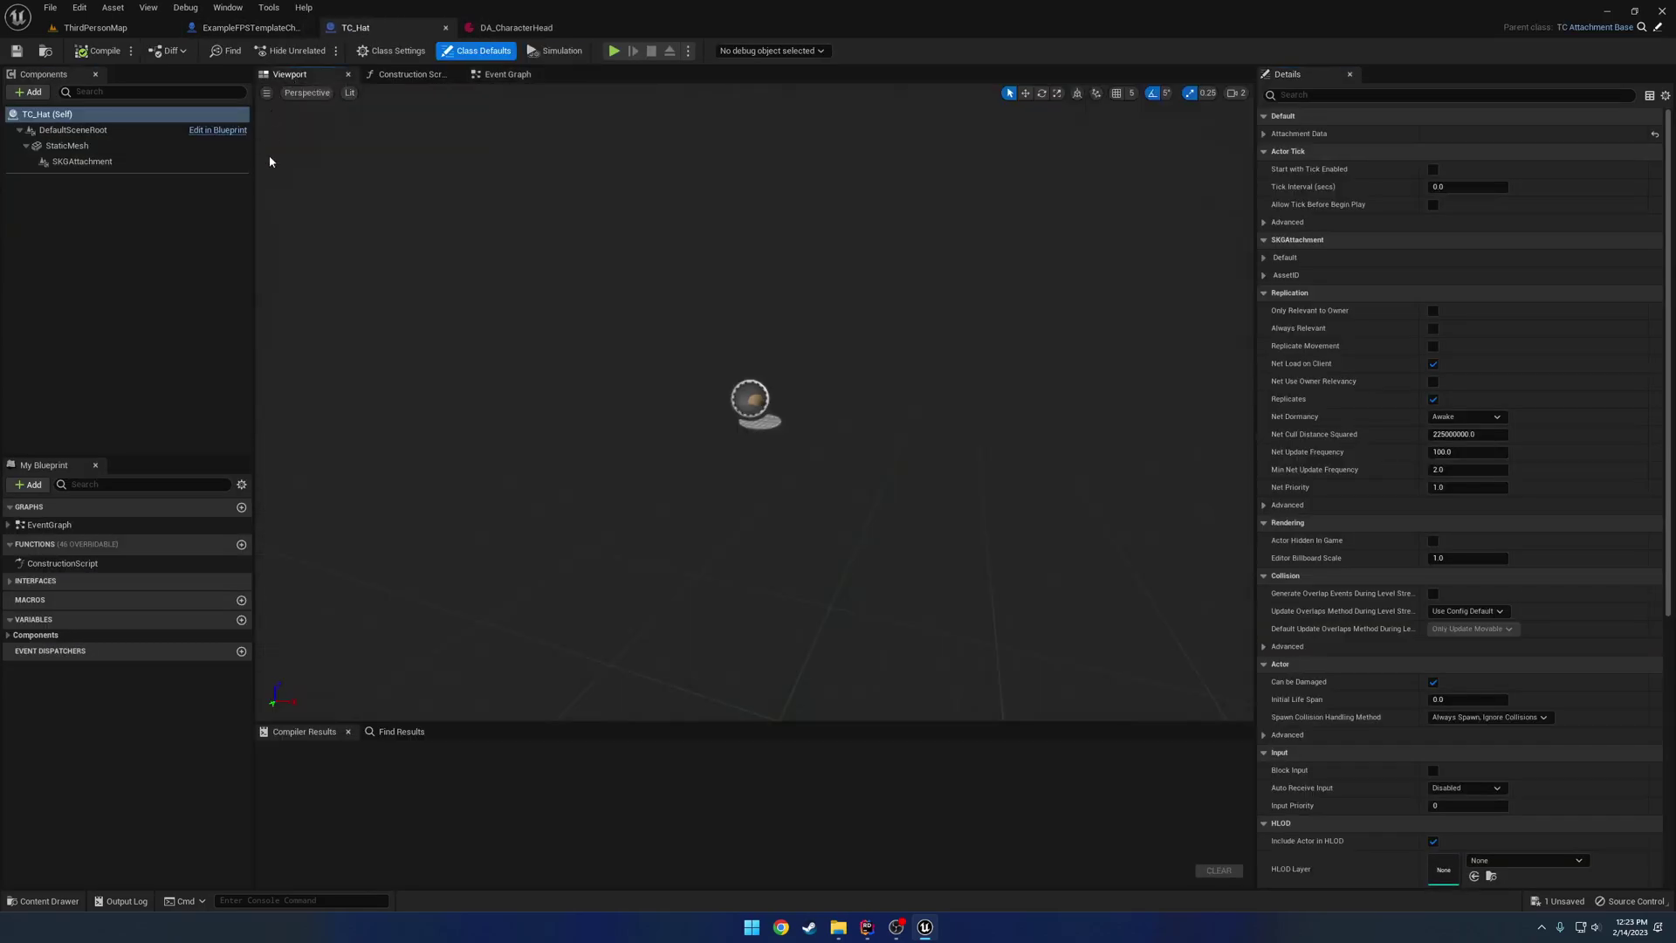
left_click(673, 385)
key("f")
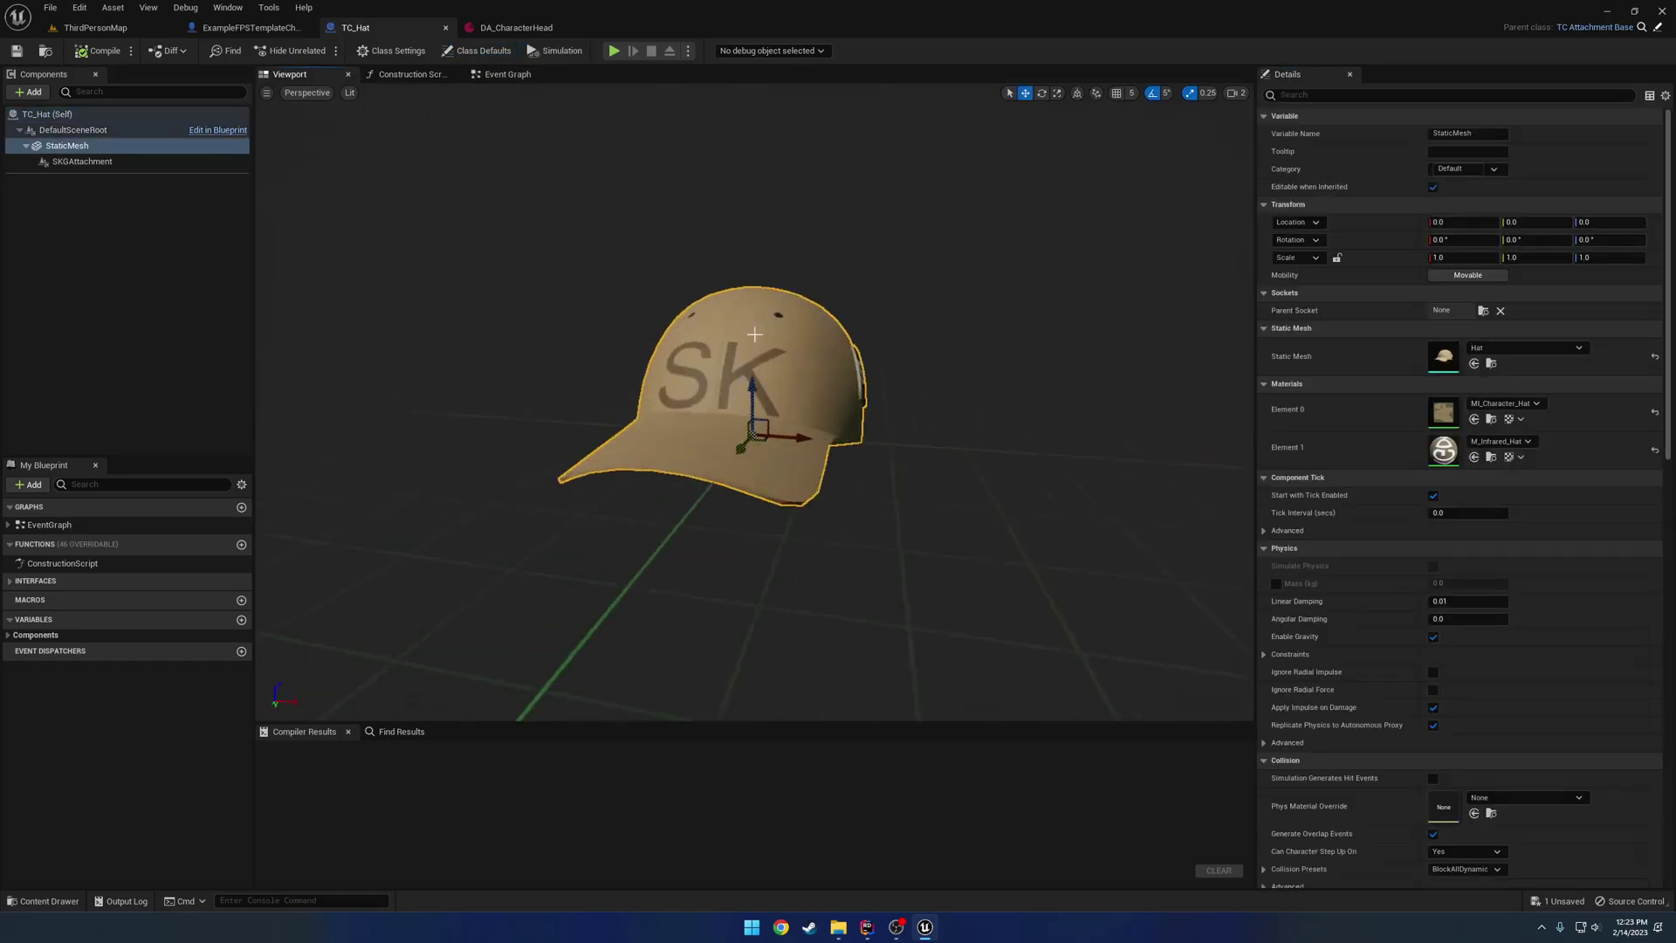
right_click_drag(673, 385, 489, 375)
right_click_drag(730, 340, 756, 340)
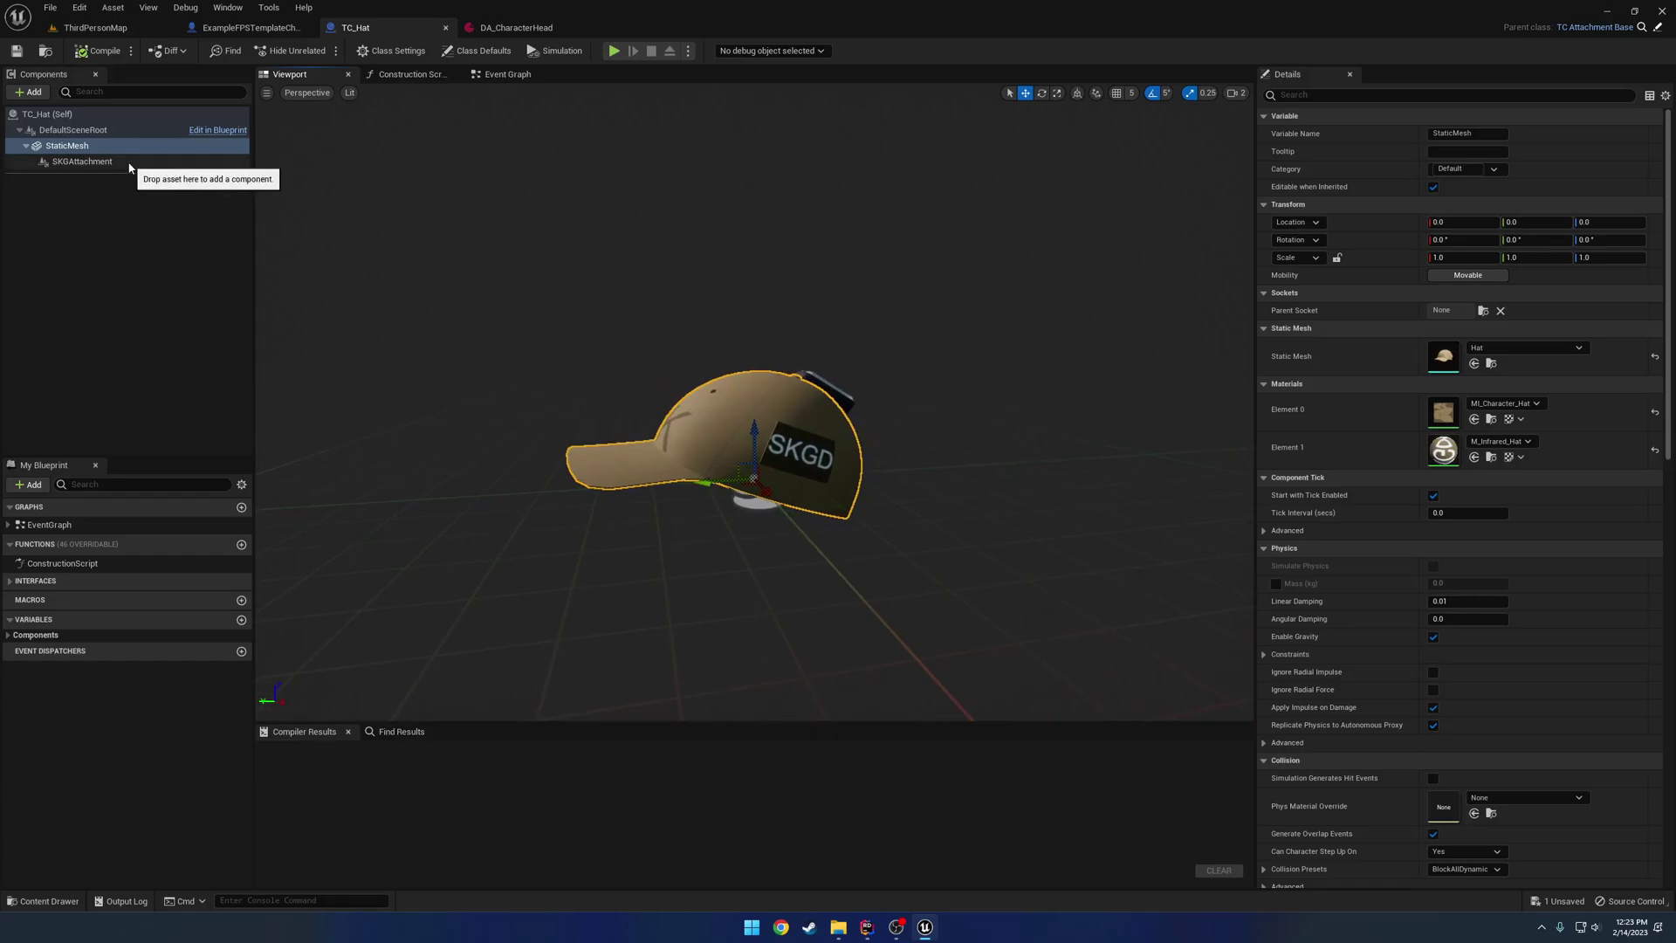
Inspect the possible attachments in the customization settings of TC_Hat's SKGAttachment component.
left_click(81, 162)
left_click(1271, 350)
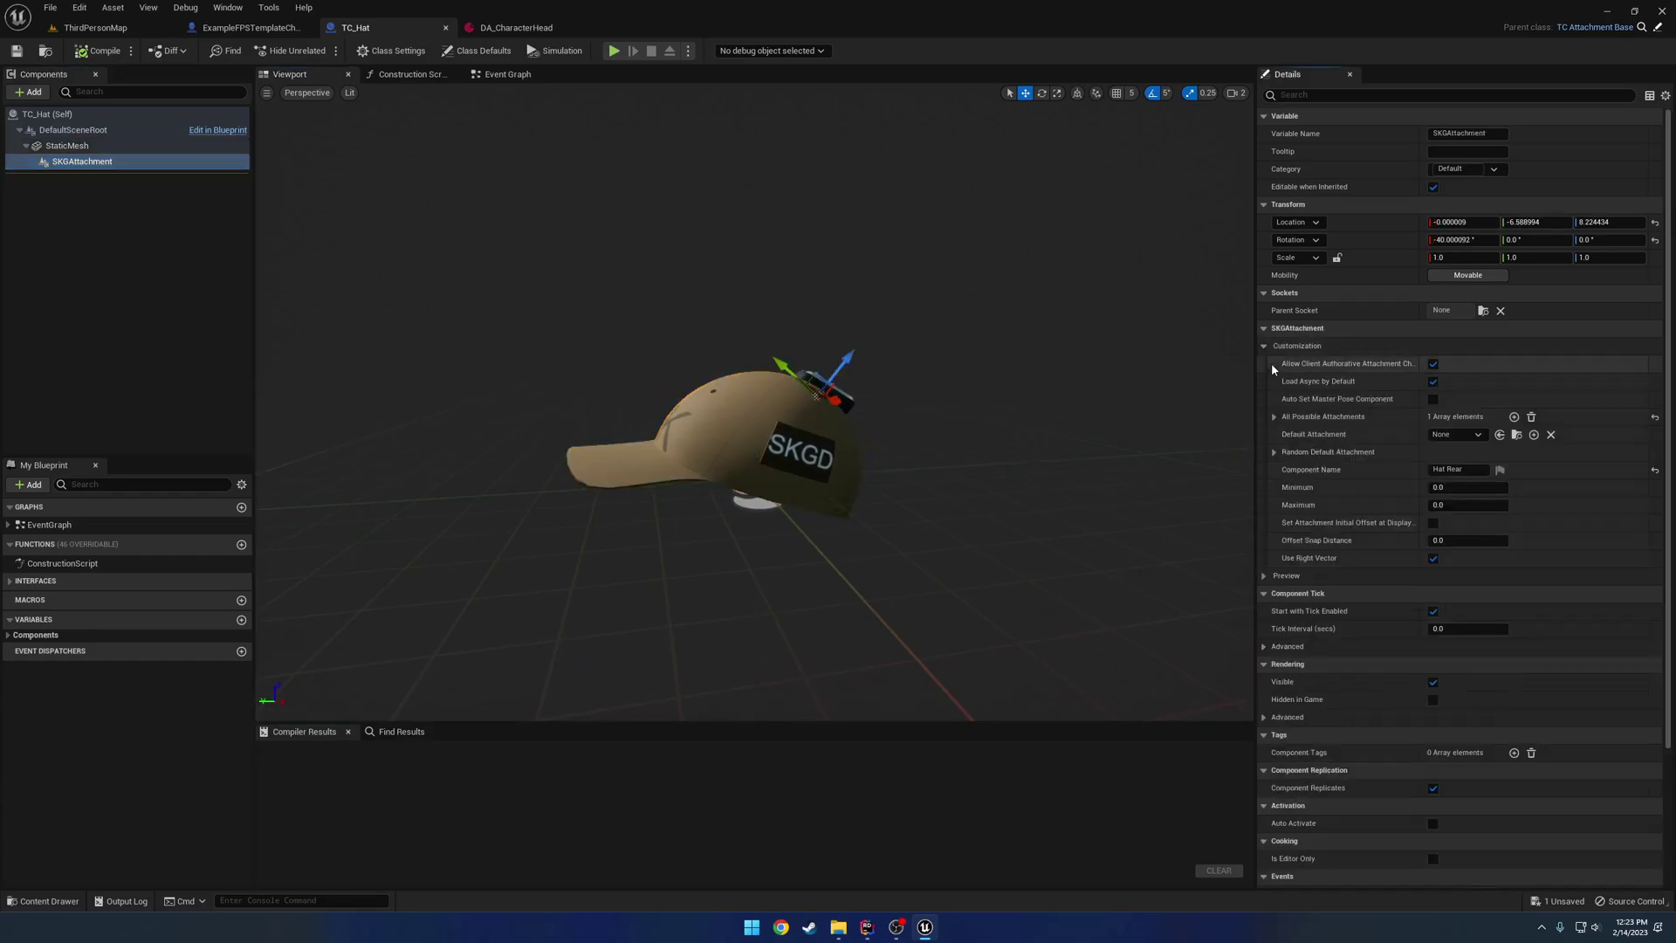
left_click(1275, 417)
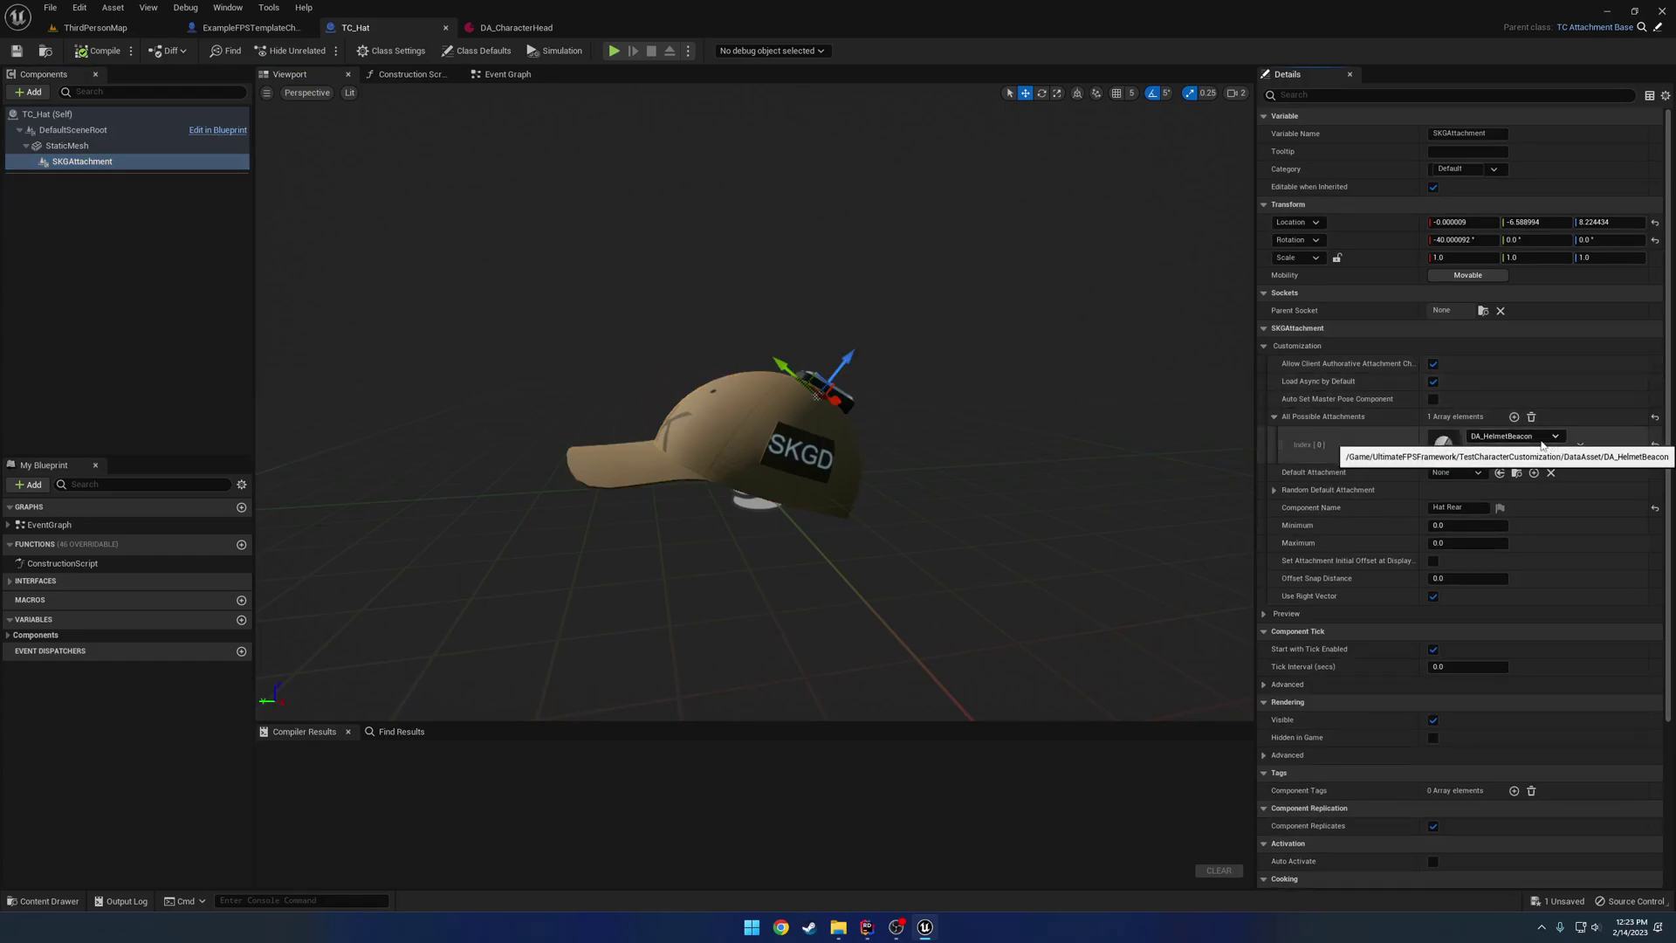
Return to the ExampleFPSTemplateCharacter blueprint and examine the hat on the character's head up close.
left_click(248, 27)
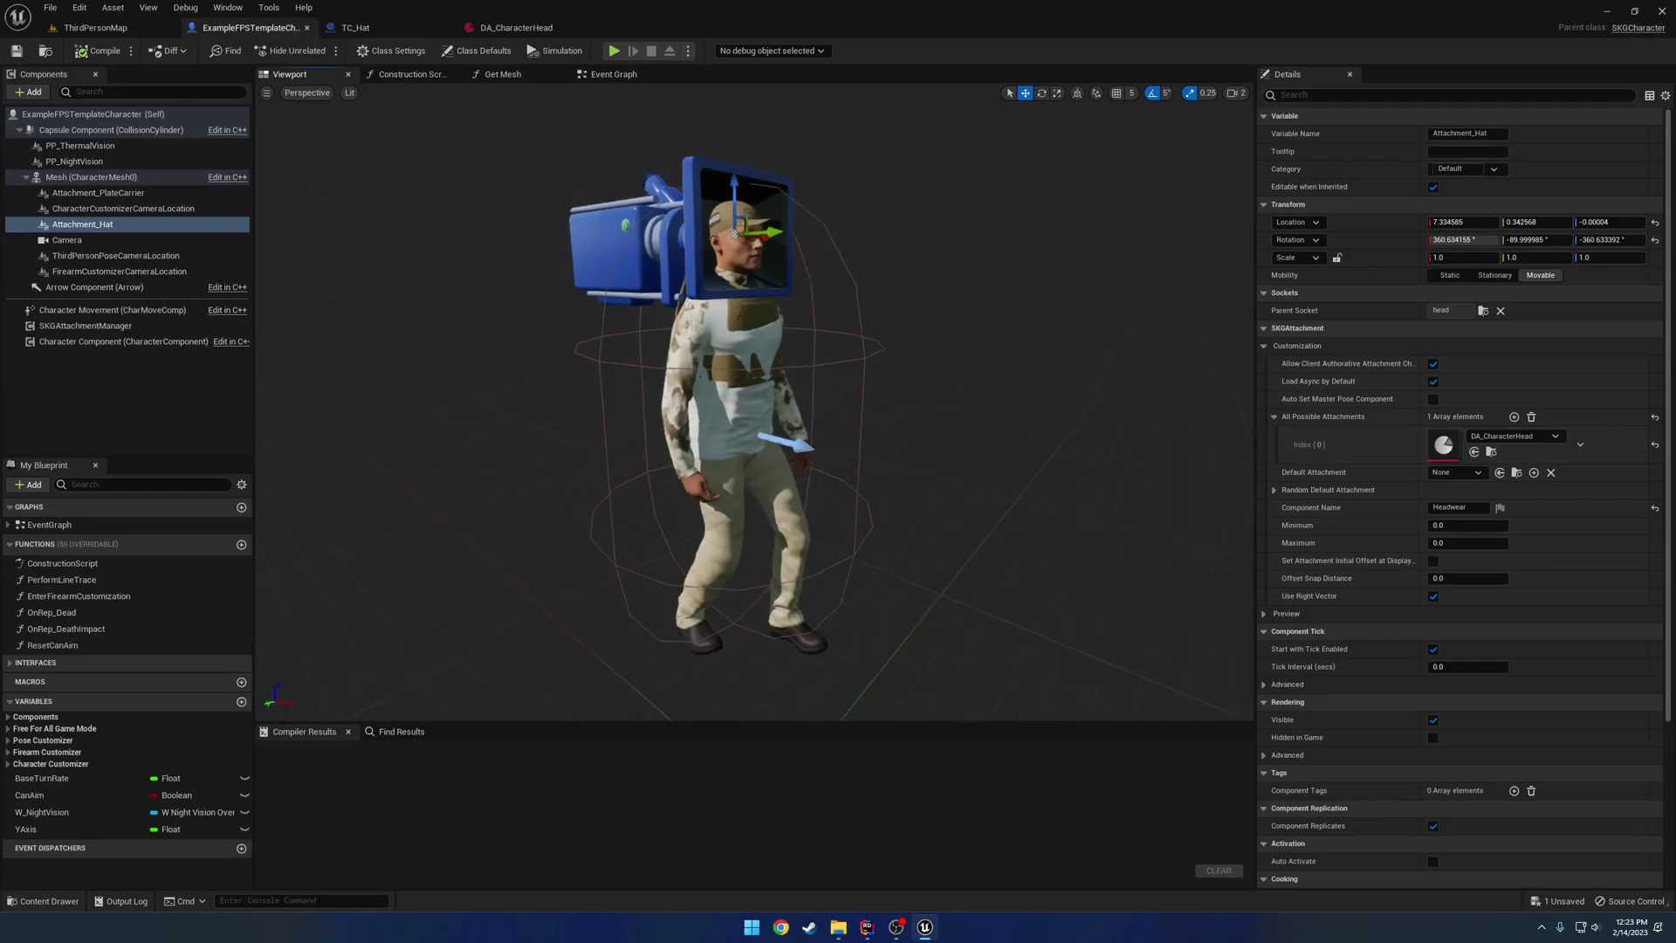
key("w")
right_click_drag(754, 401, 733, 323)
key("s")
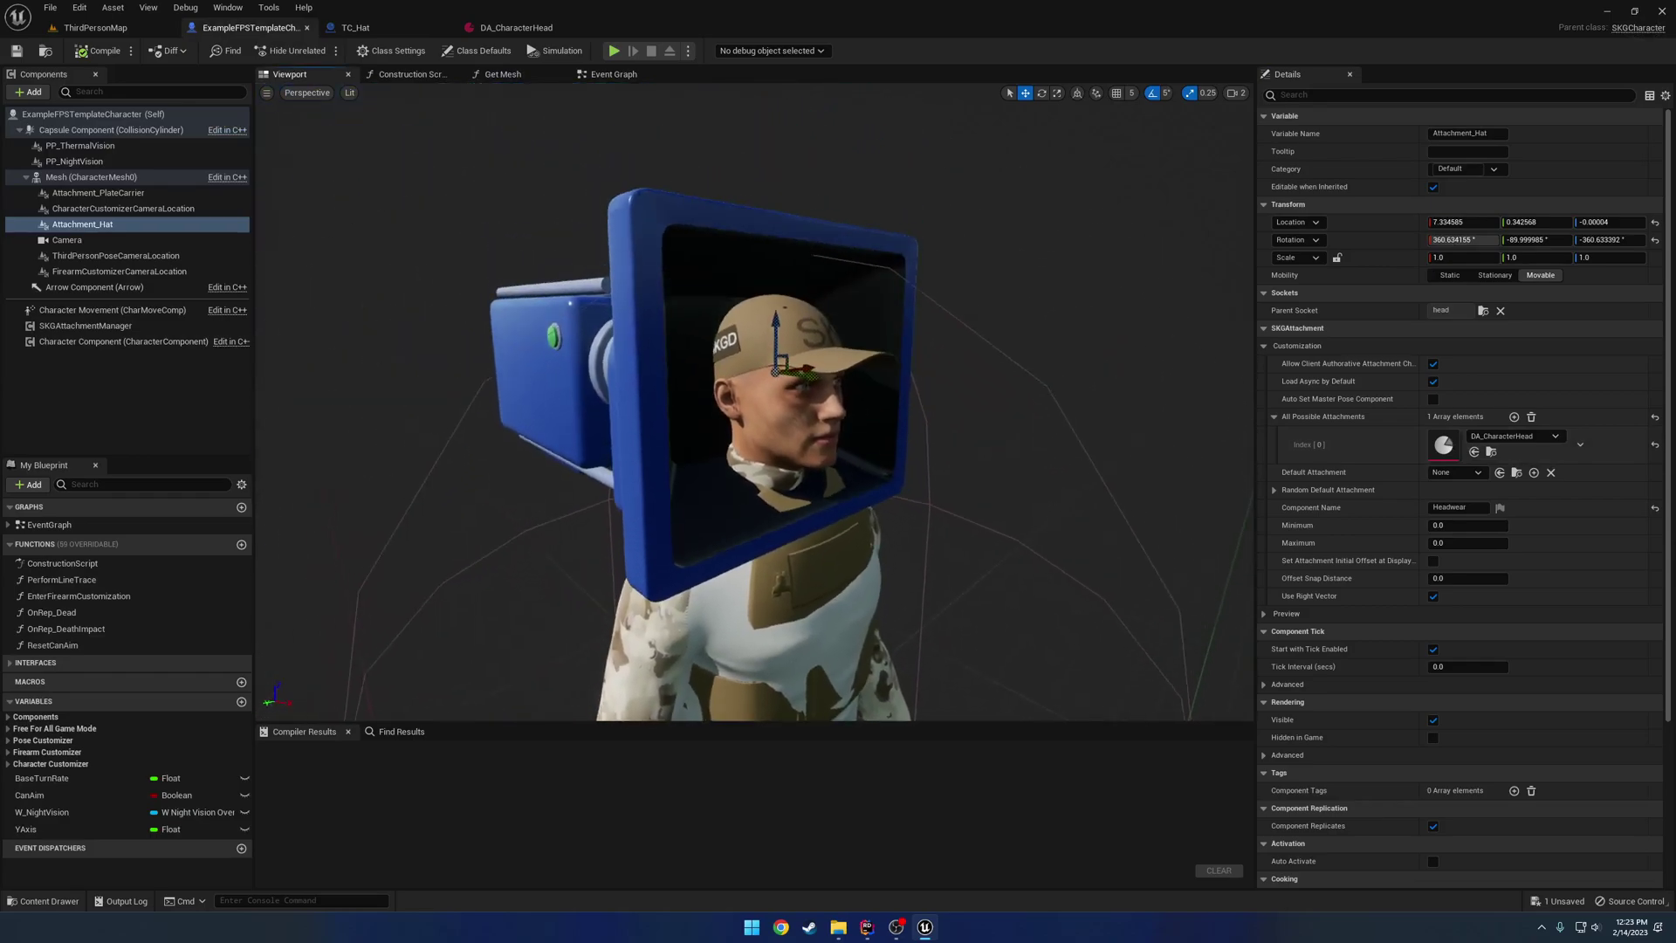
right_click_drag(908, 248, 909, 237)
key("w")
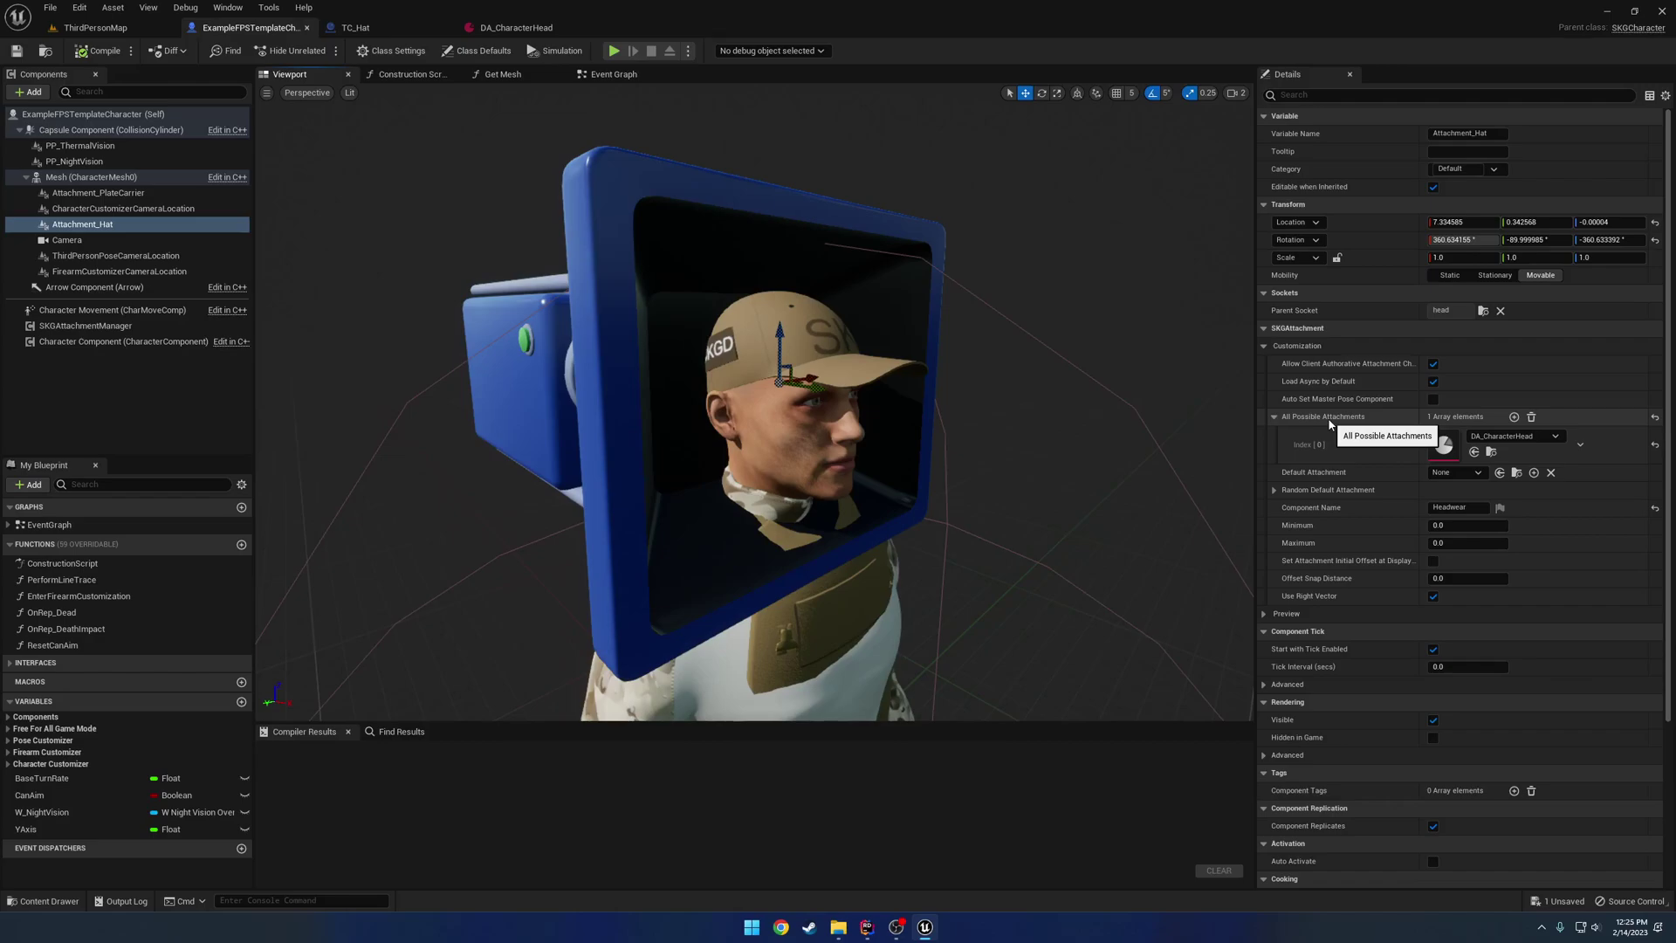
Browse the UltimateFPSFramework/FPS/Firearms folders and show the M4 data assets in DataAssets/M4.
key("ctrl+space")
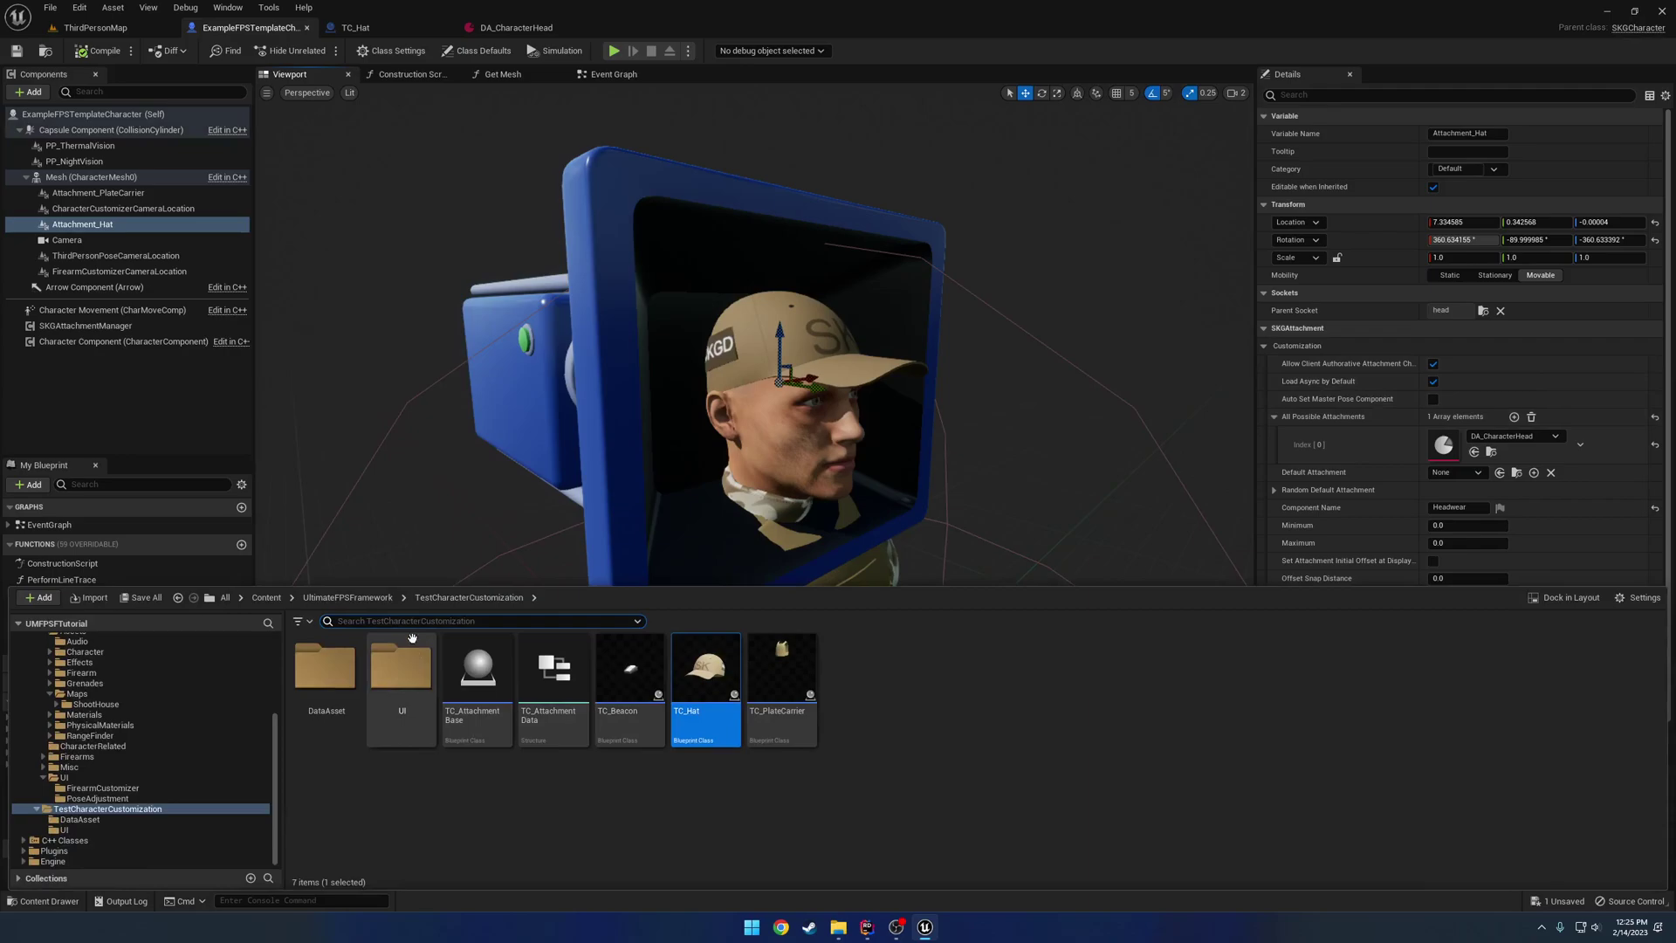
left_click(360, 599)
double_click(332, 684)
double_click(469, 683)
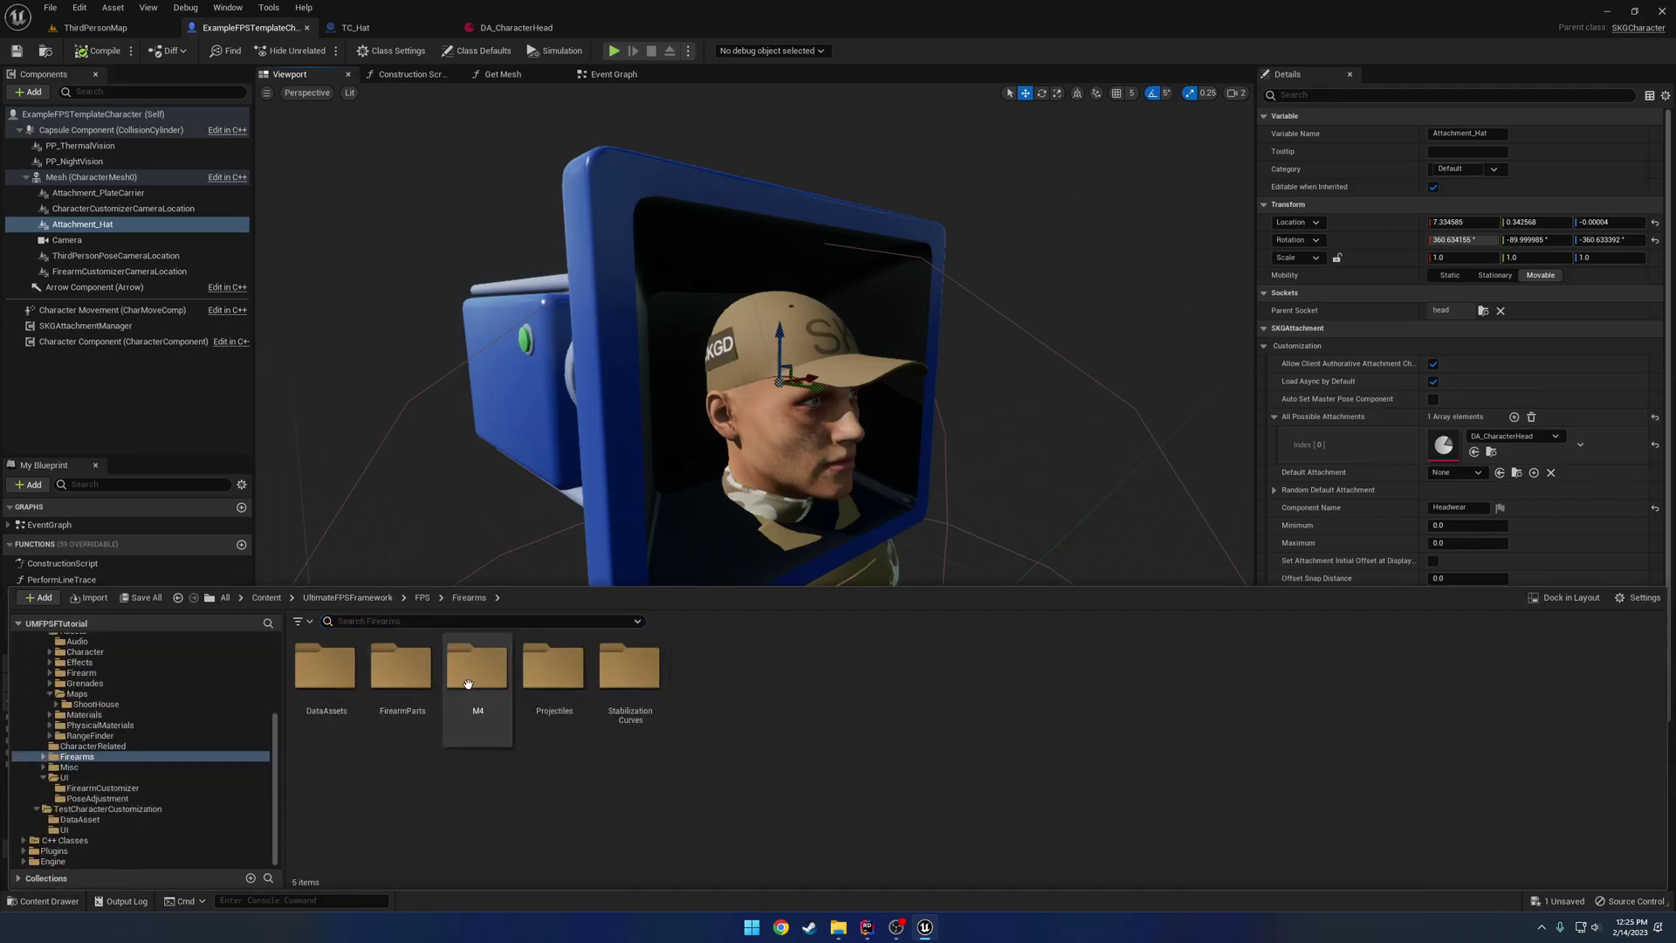
double_click(471, 682)
key("alt+Left")
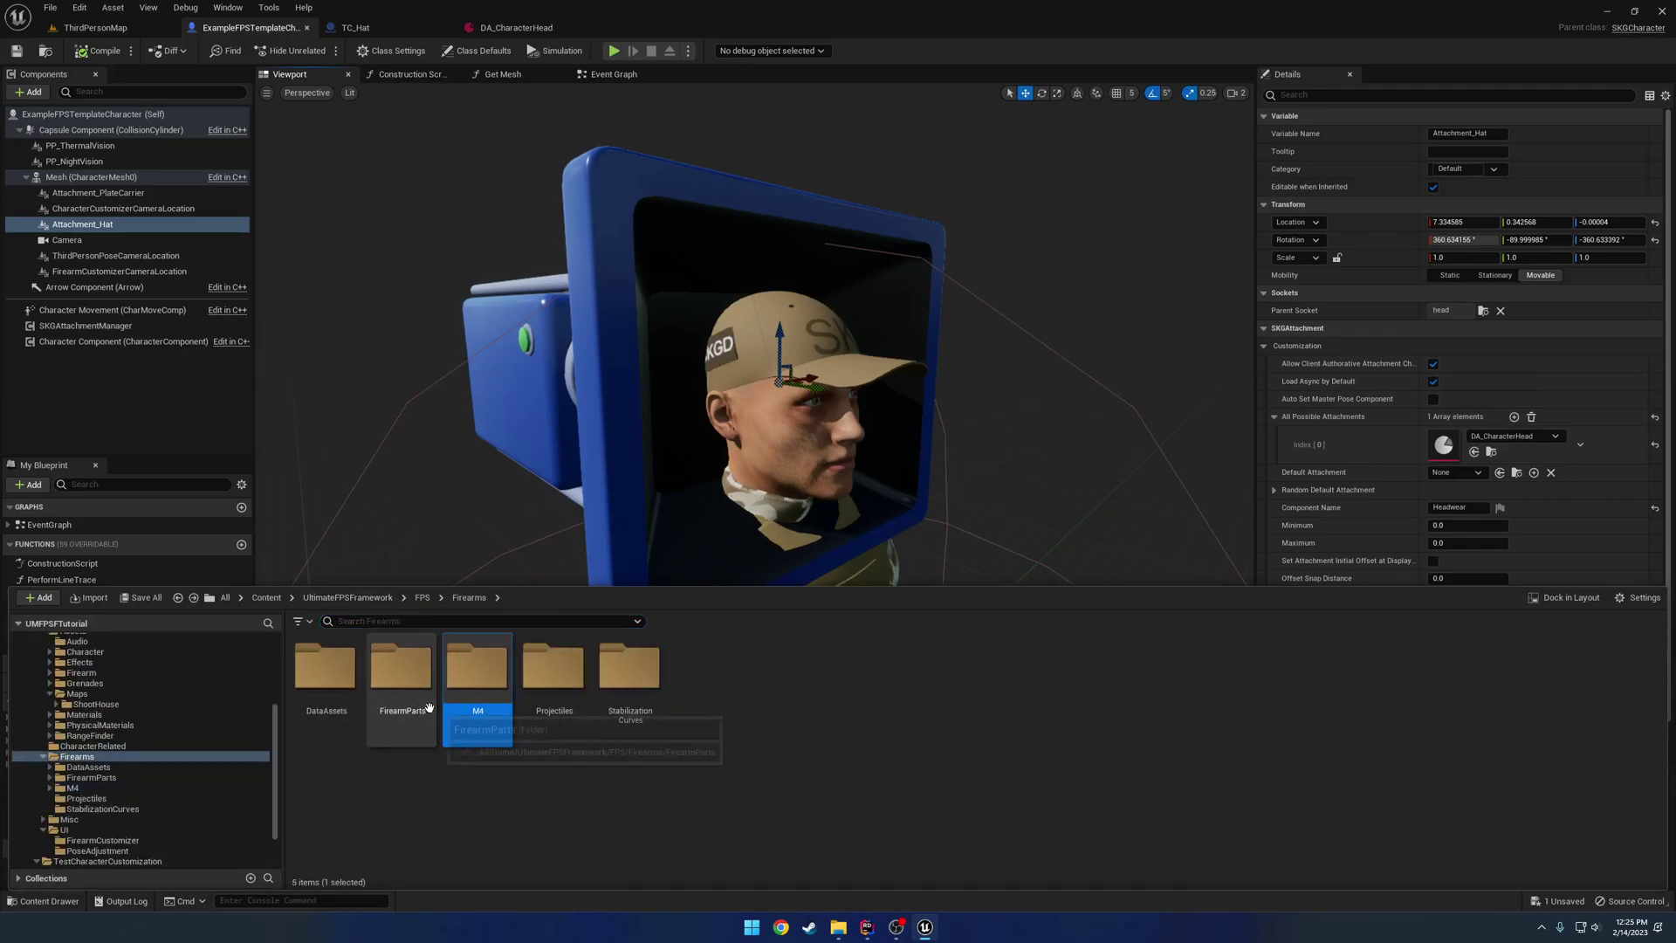
double_click(486, 681)
key("alt+Left")
double_click(326, 671)
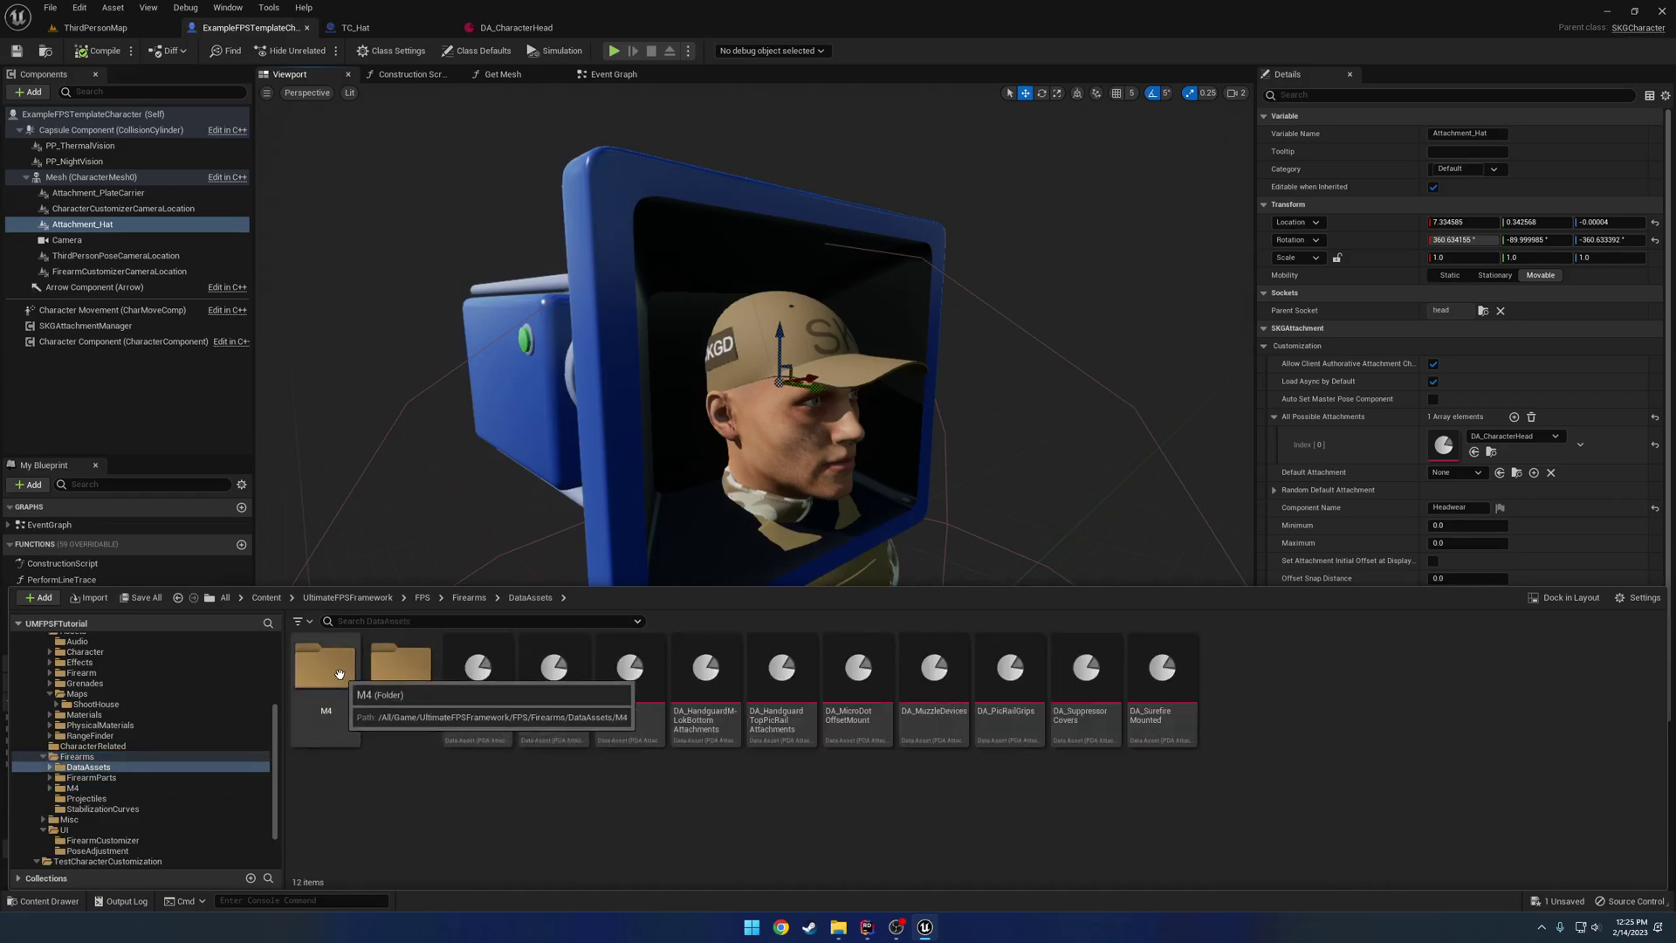
double_click(340, 674)
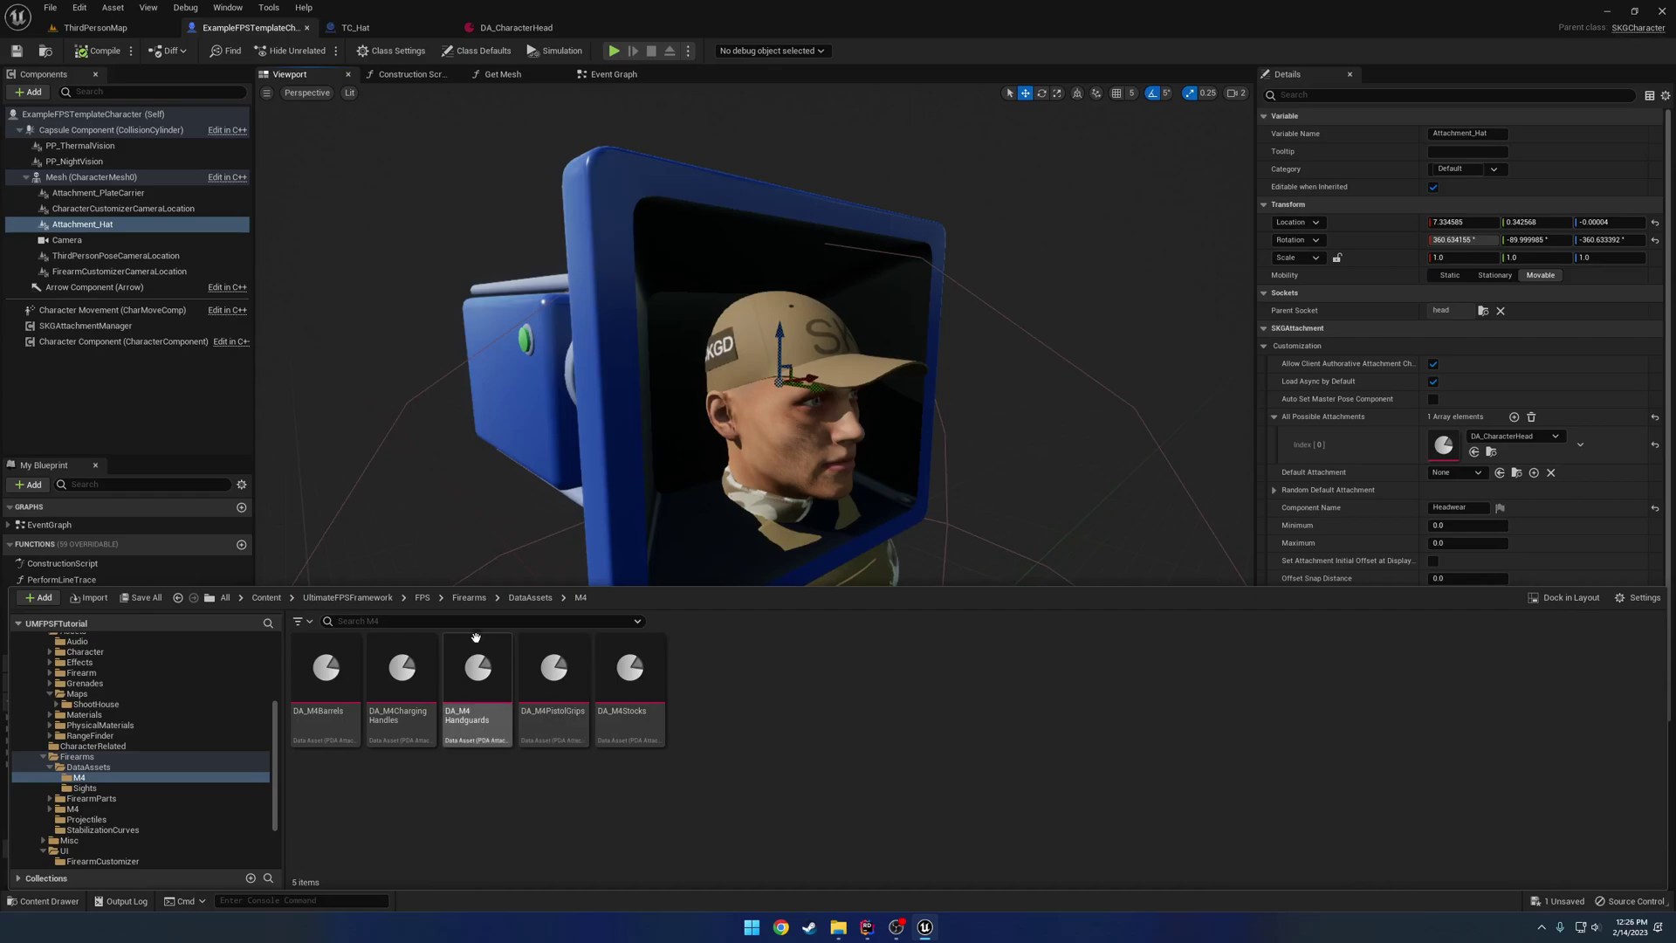
Open BP_M4BaseExample from the Firearms/M4 folder, examine the rifle mesh close up in its viewport, and close the blueprint.
left_click(457, 599)
double_click(458, 680)
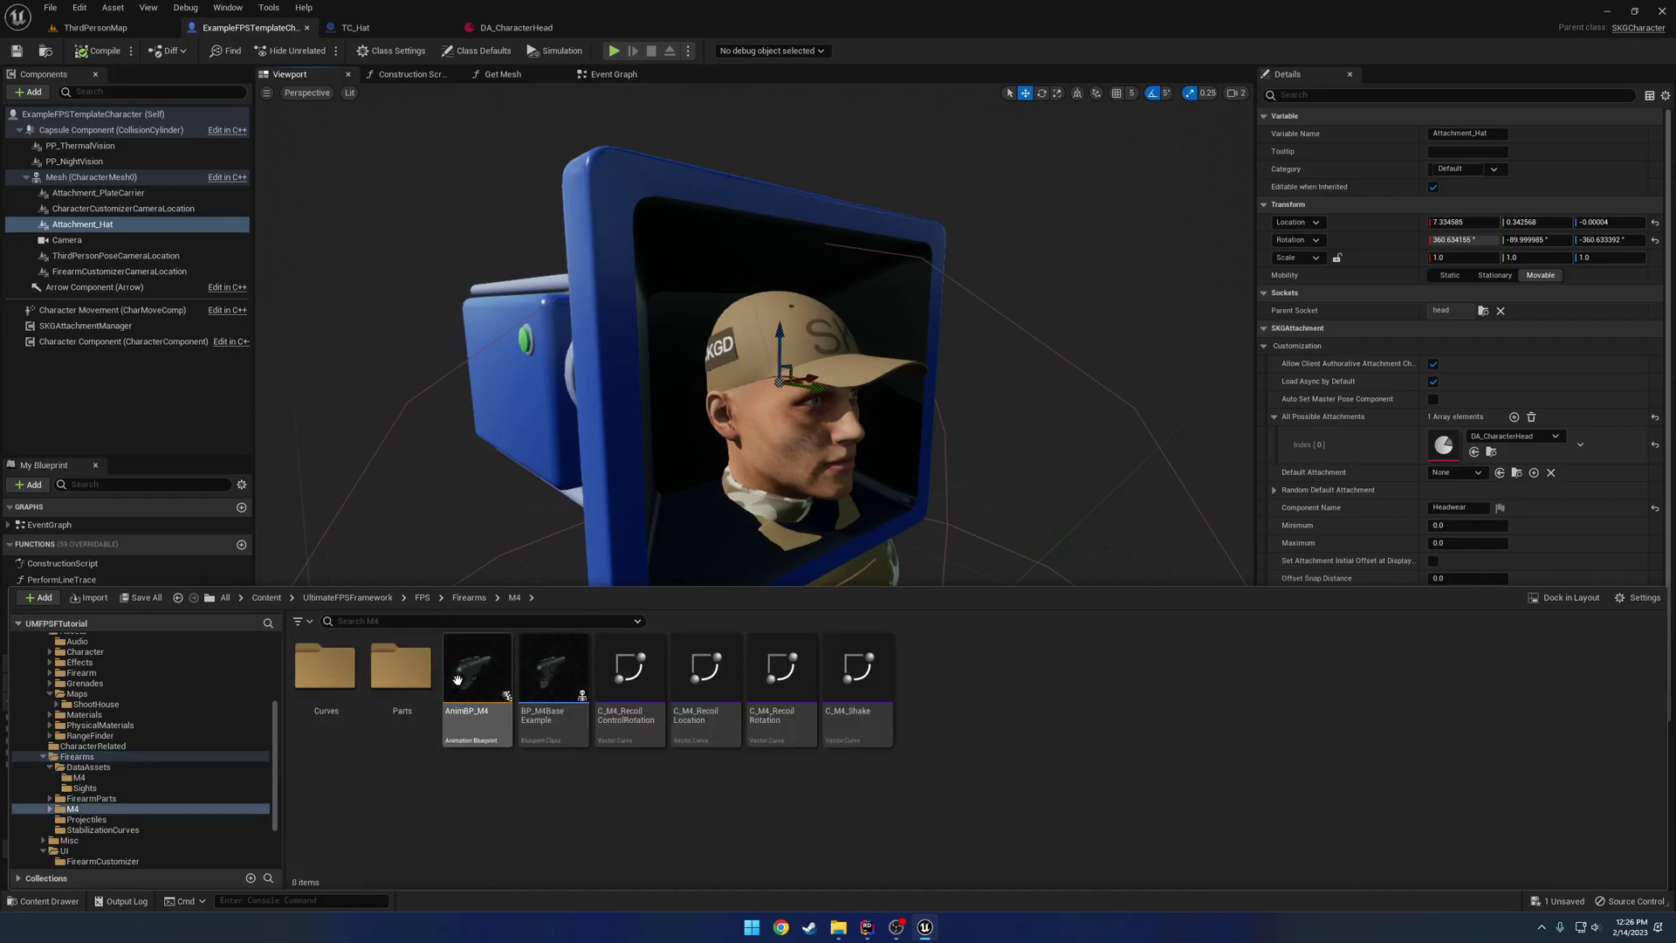
double_click(555, 678)
left_click(290, 75)
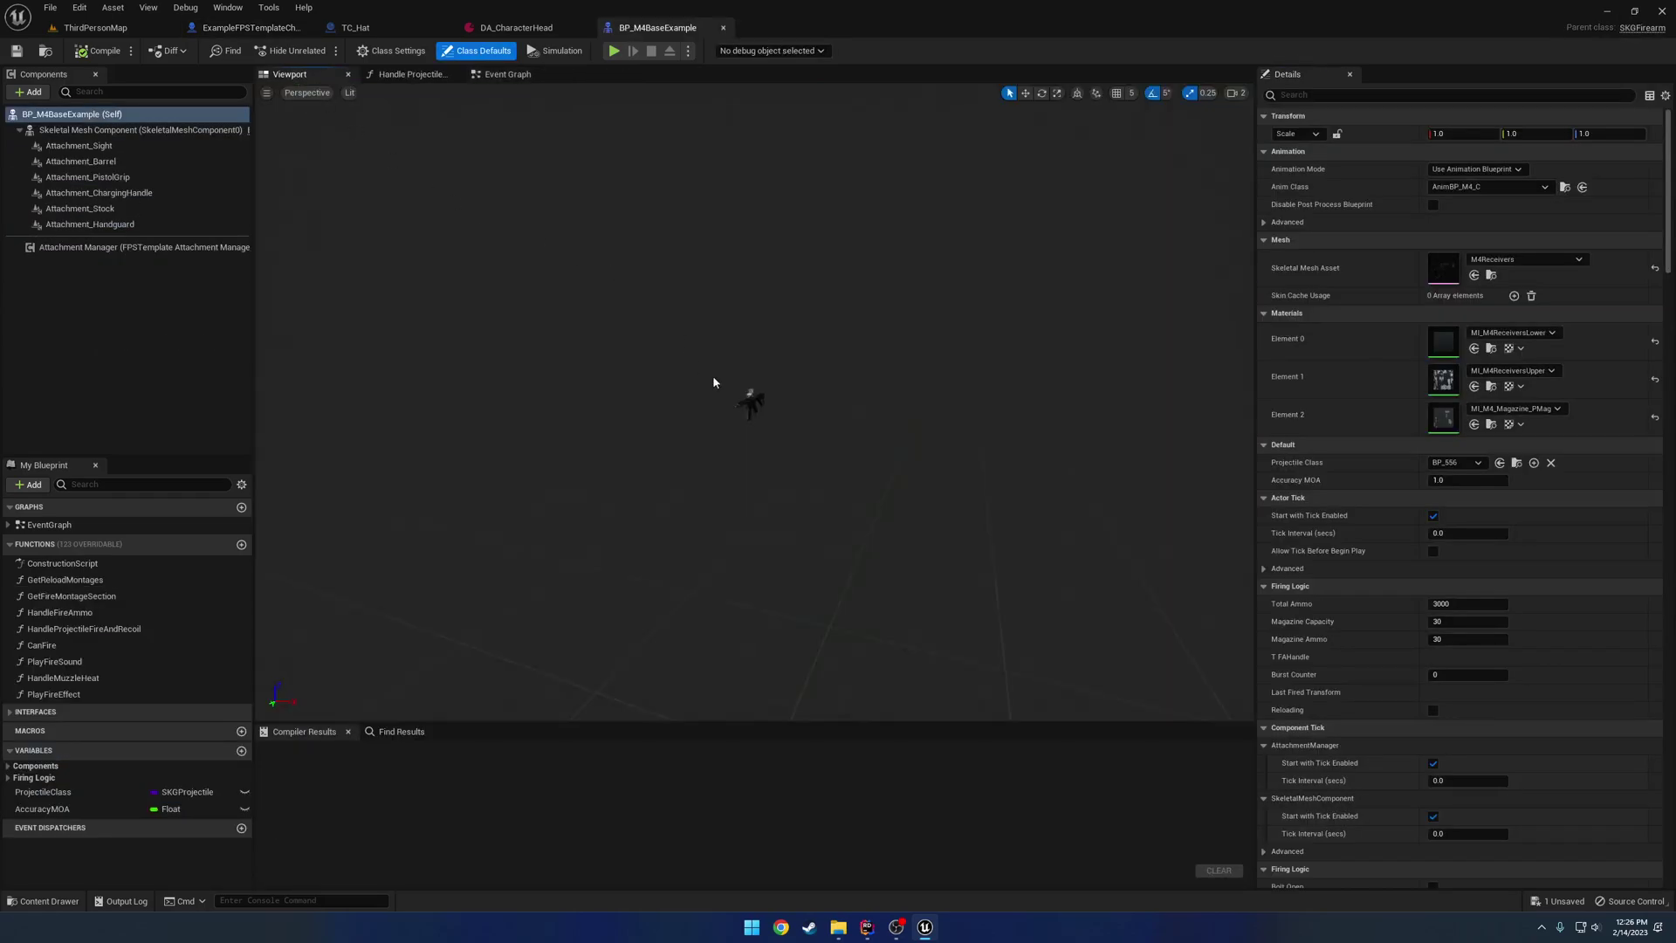
left_click(748, 399)
key("f")
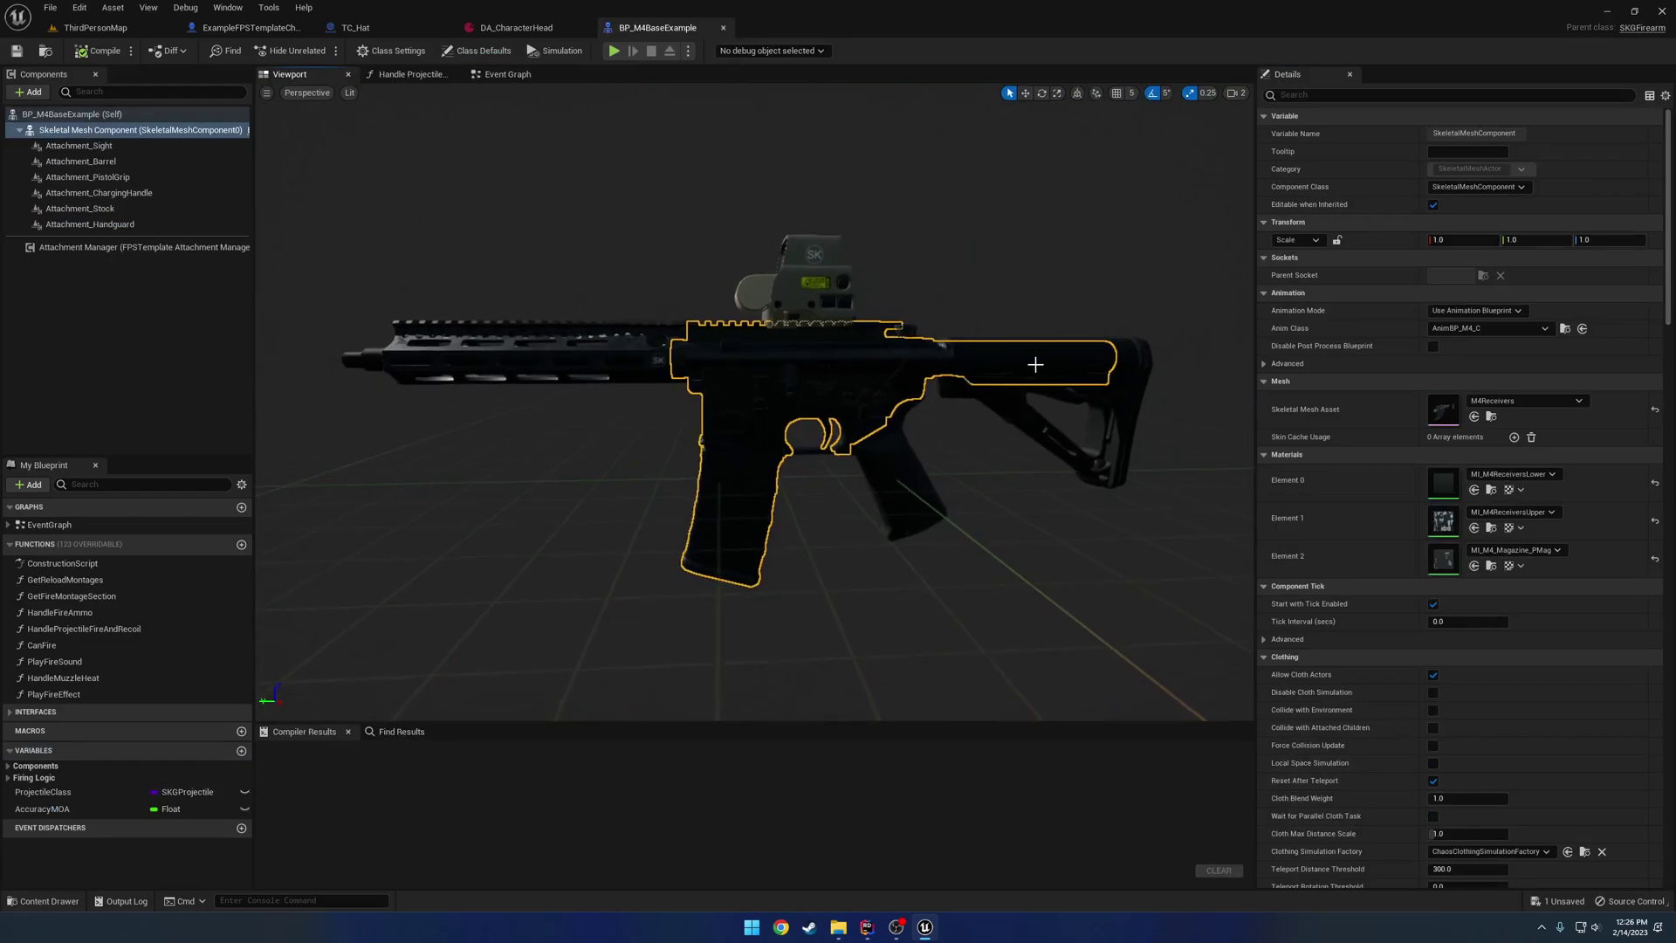
left_click(723, 28)
Open DA_M4Barrels from Firearms/DataAssets/M4, inspect the actor classes of both attachment entries, and close it.
key("ctrl+space")
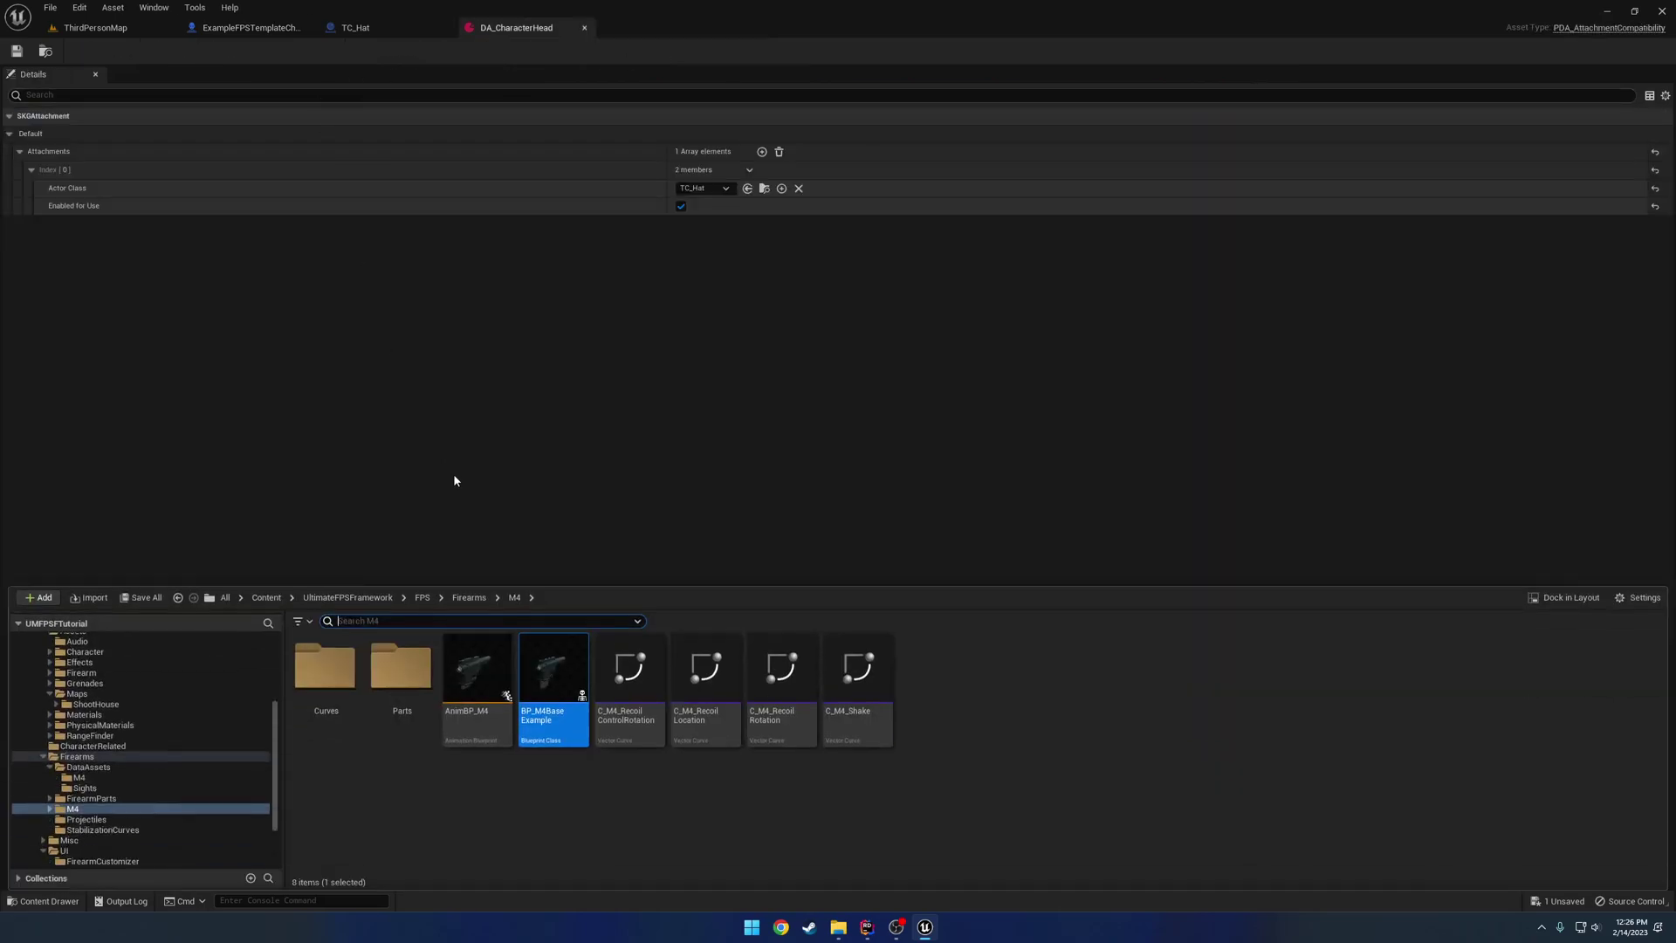
left_click(465, 598)
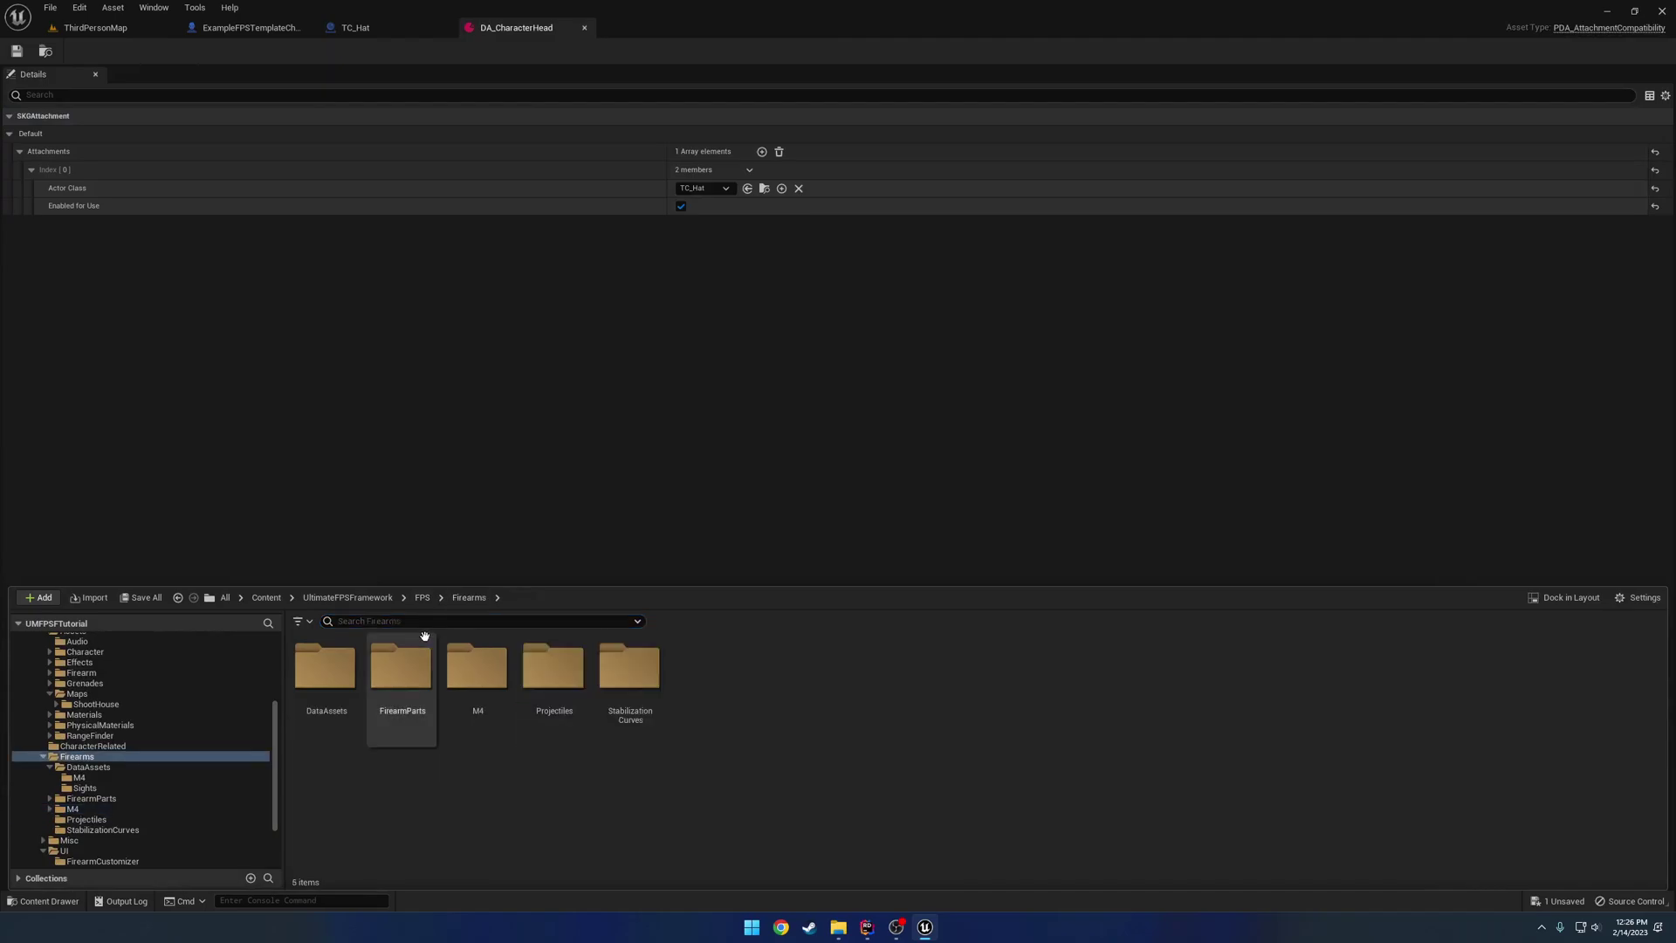
double_click(351, 653)
double_click(346, 665)
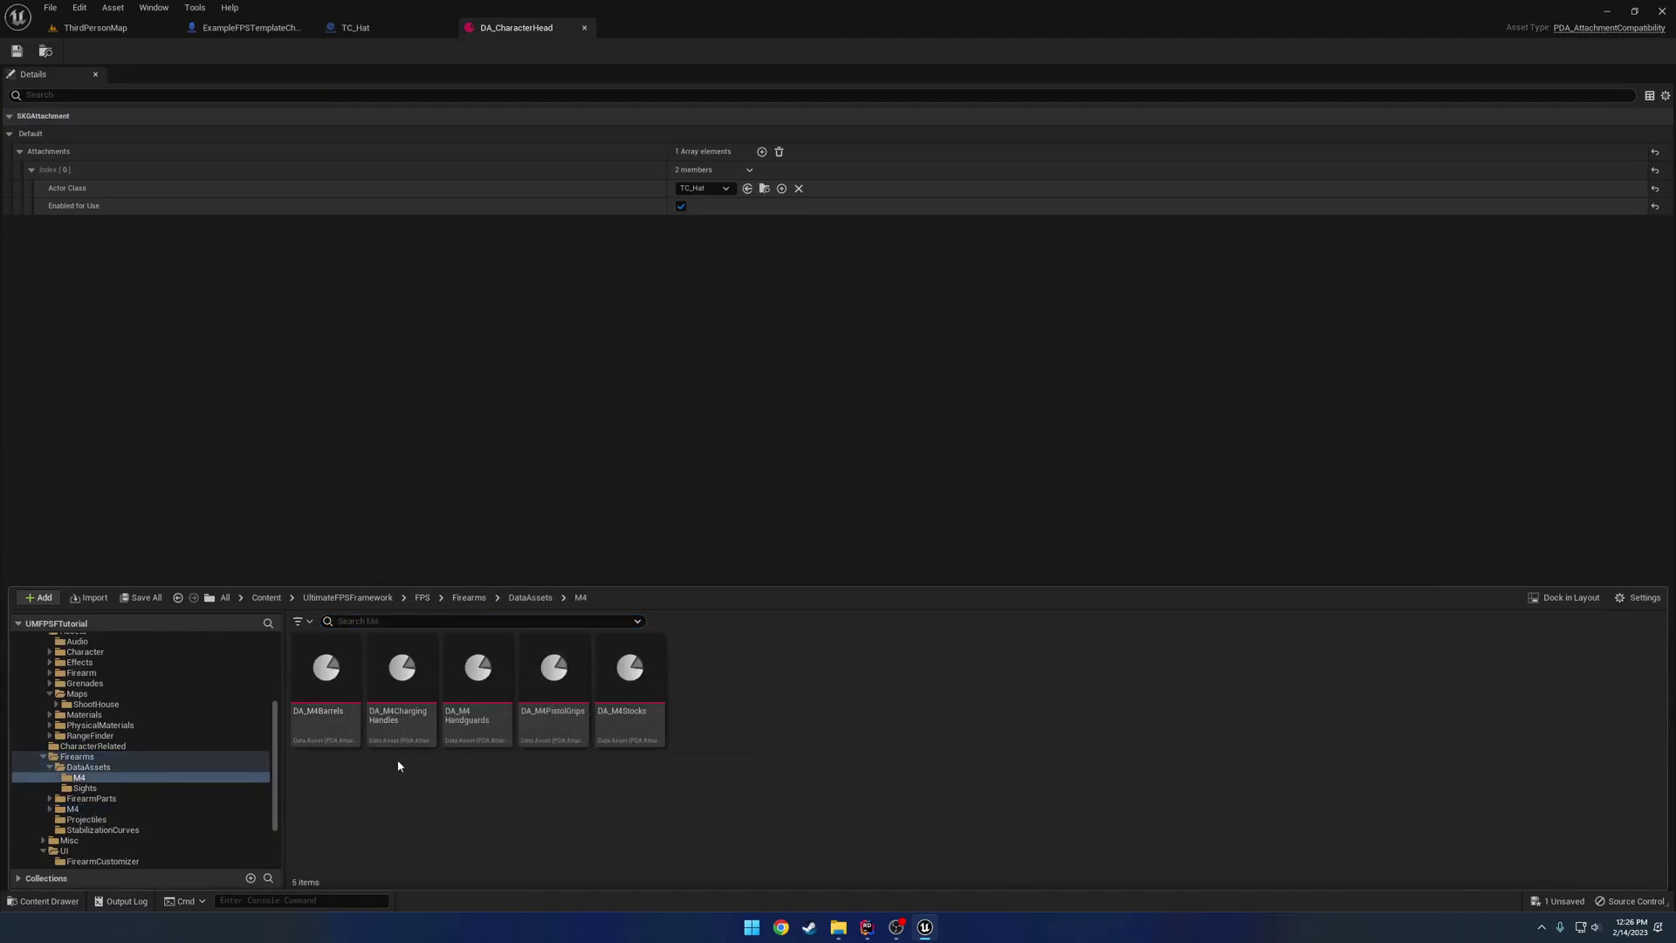
double_click(341, 727)
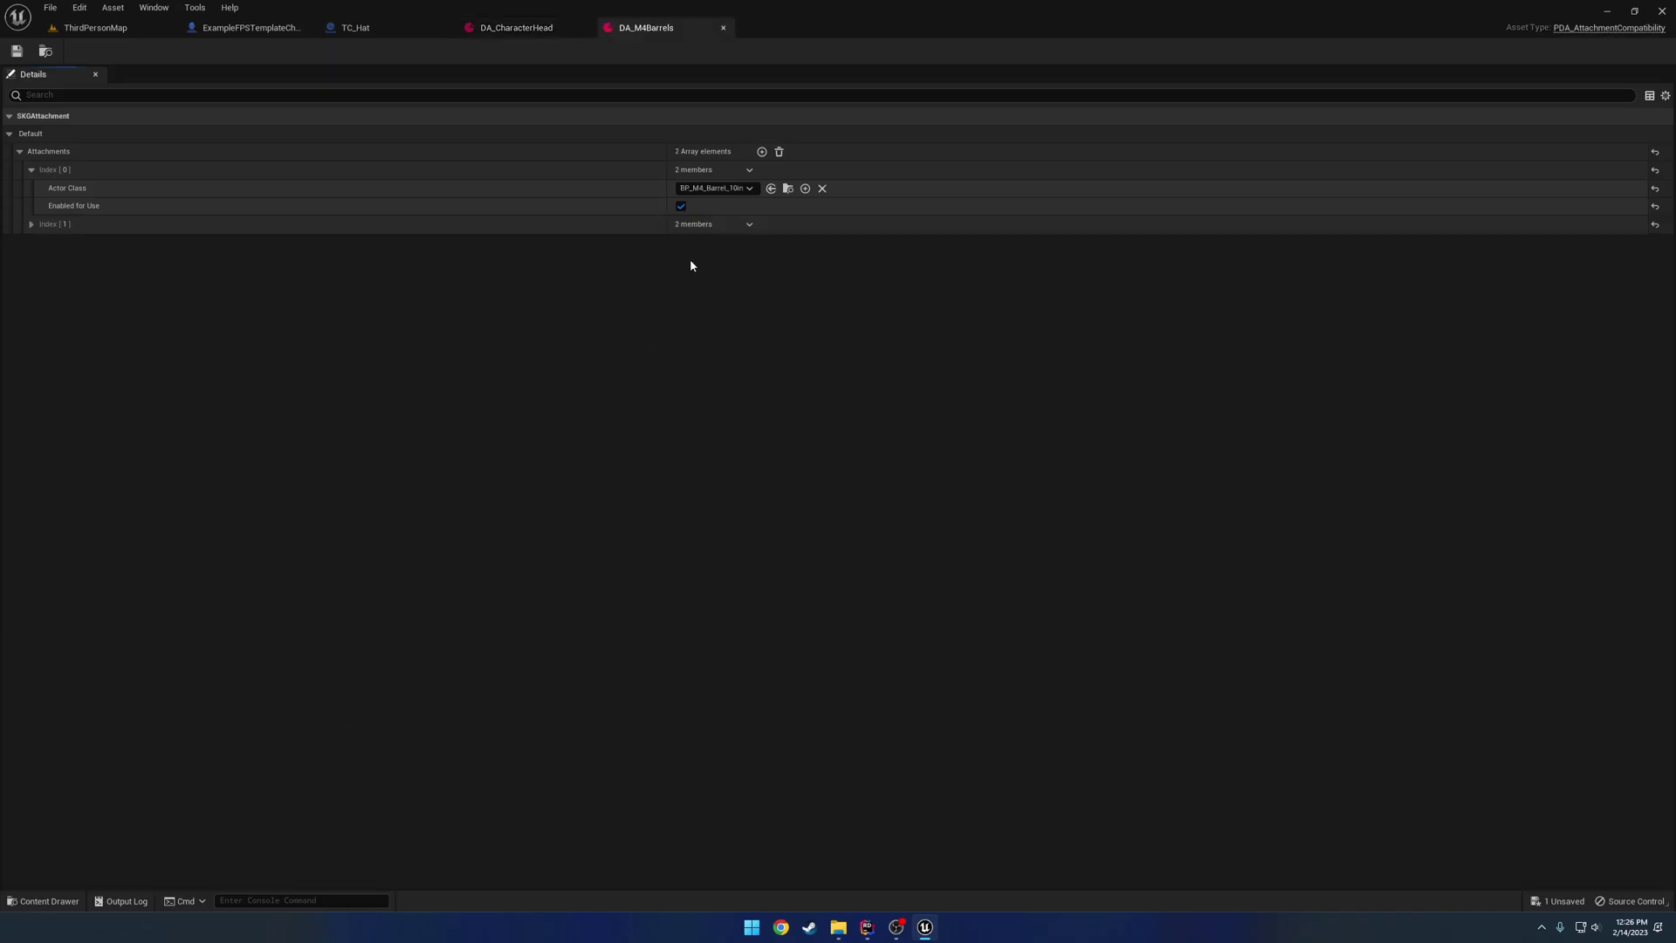
left_click(63, 224)
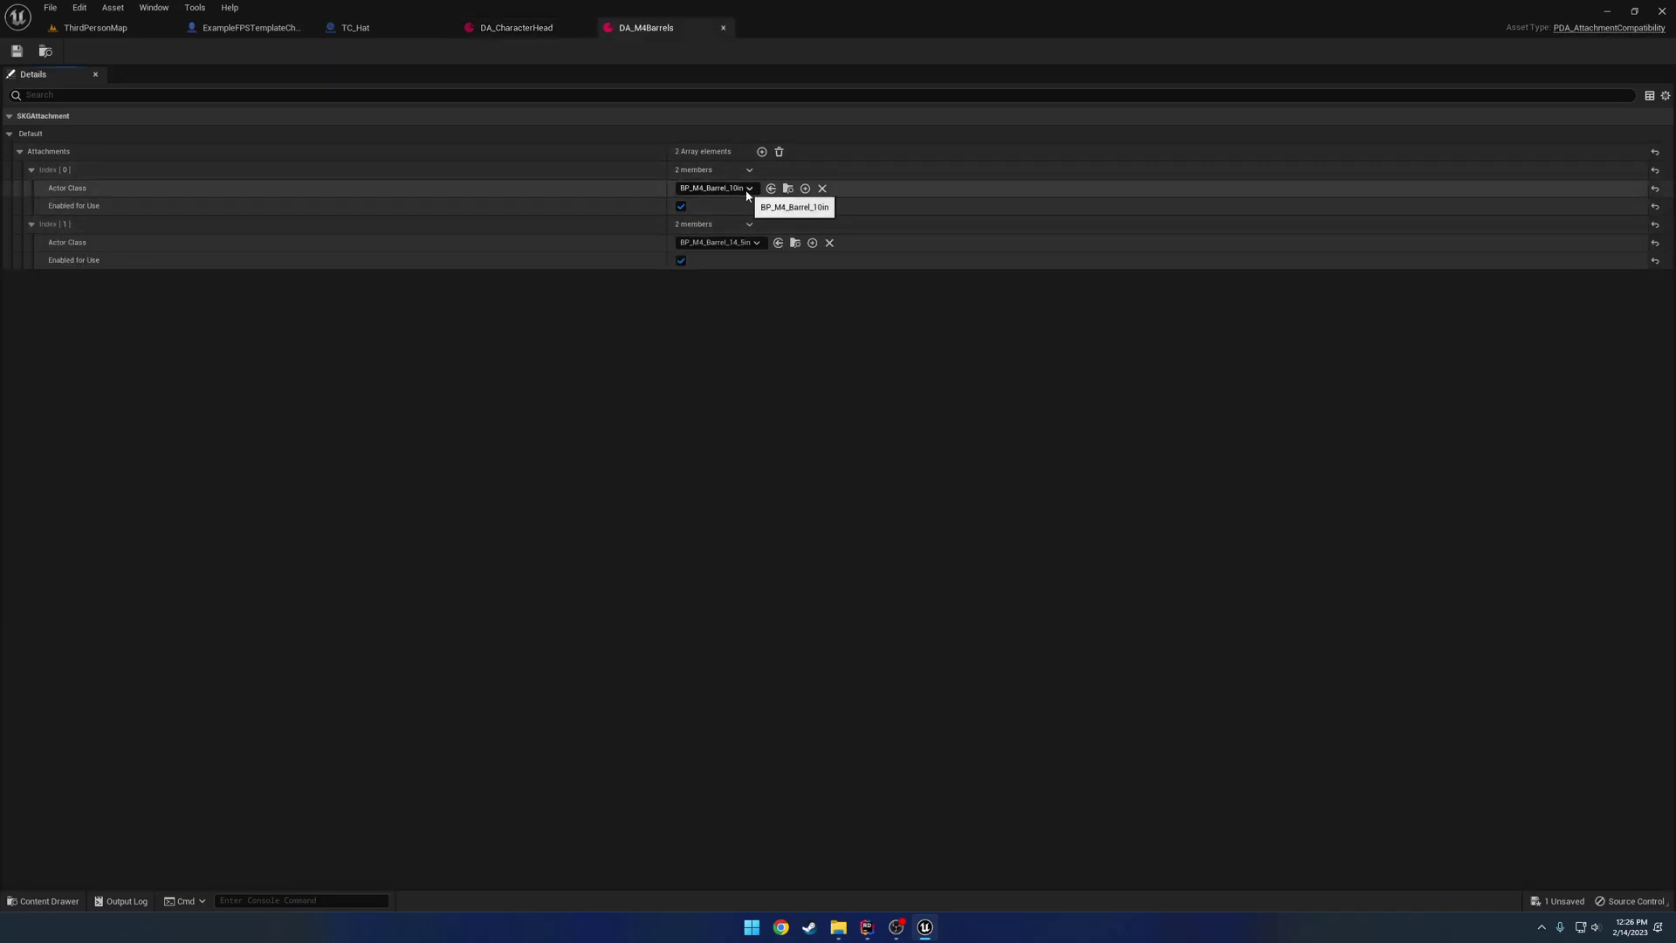
left_click(723, 27)
Inspect the actor class in DA_M4Handguards, close it, and point out the pistol grip, stock and charging handle data assets.
key("ctrl+space")
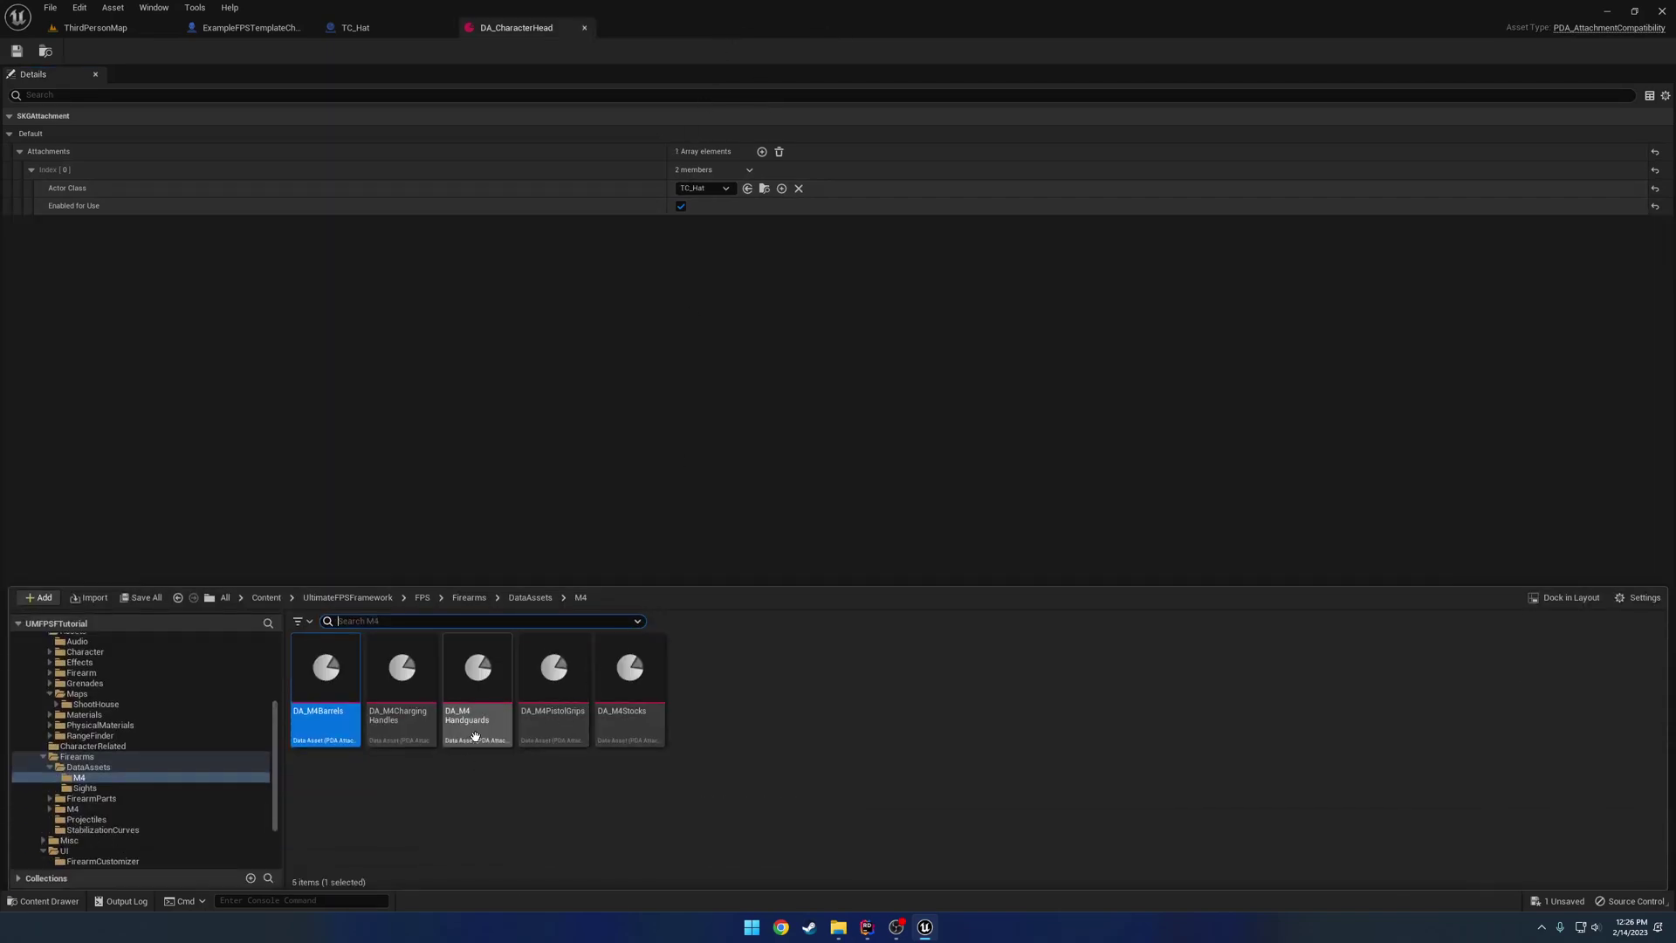
double_click(480, 681)
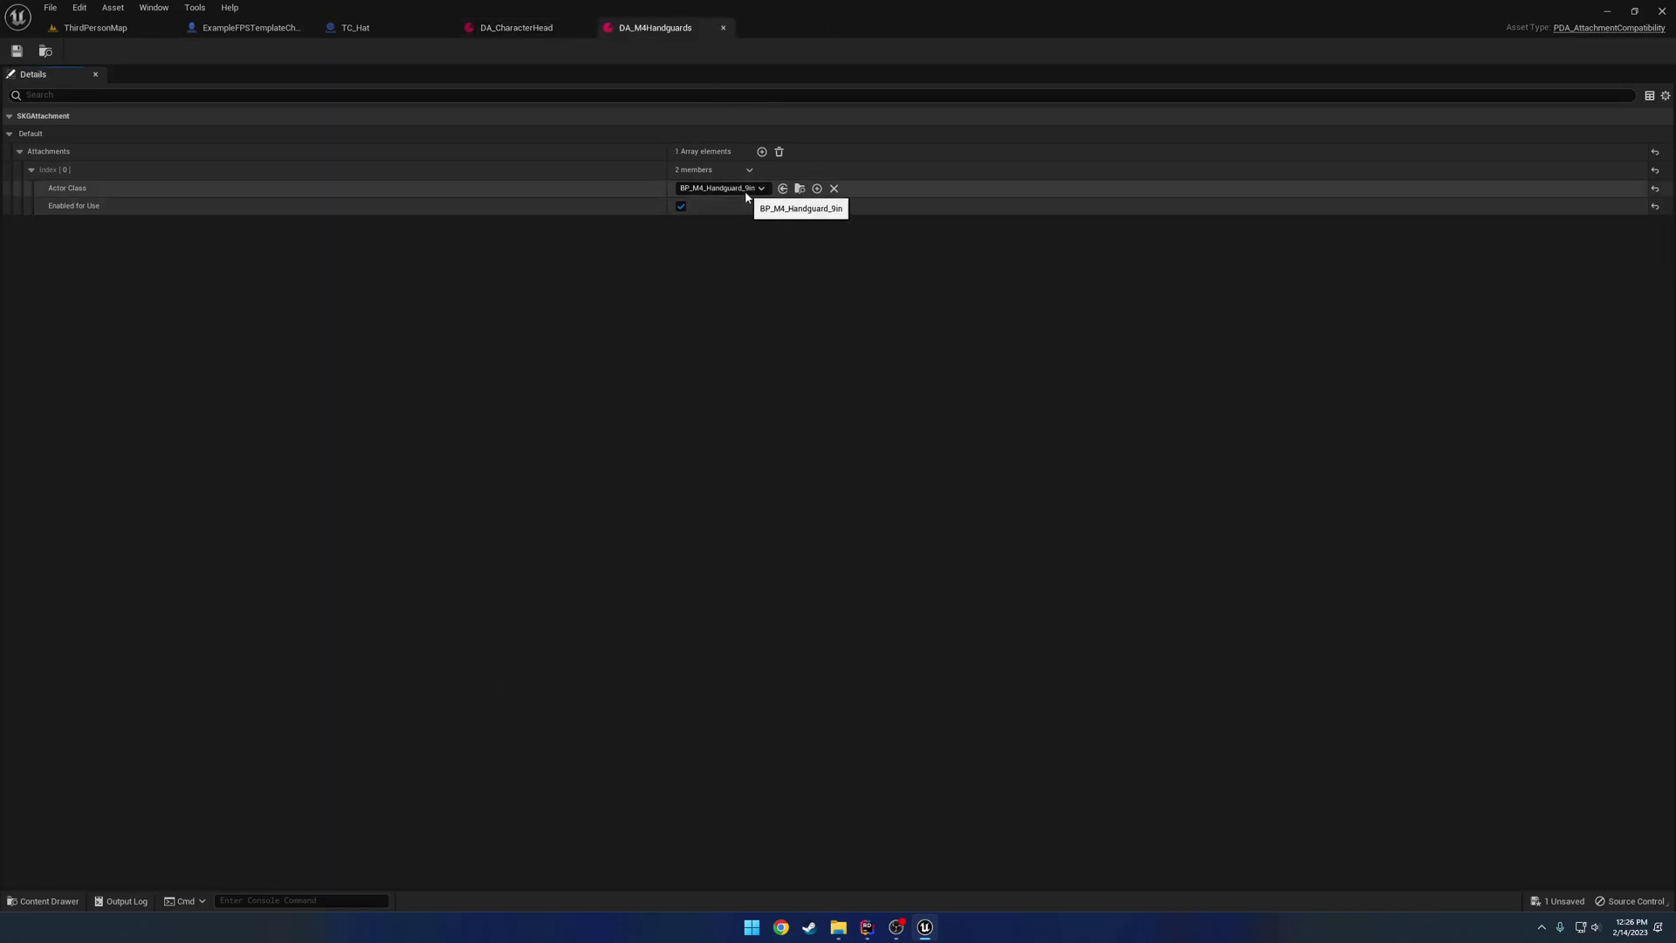
left_click(723, 27)
key("ctrl+space")
left_click(554, 689)
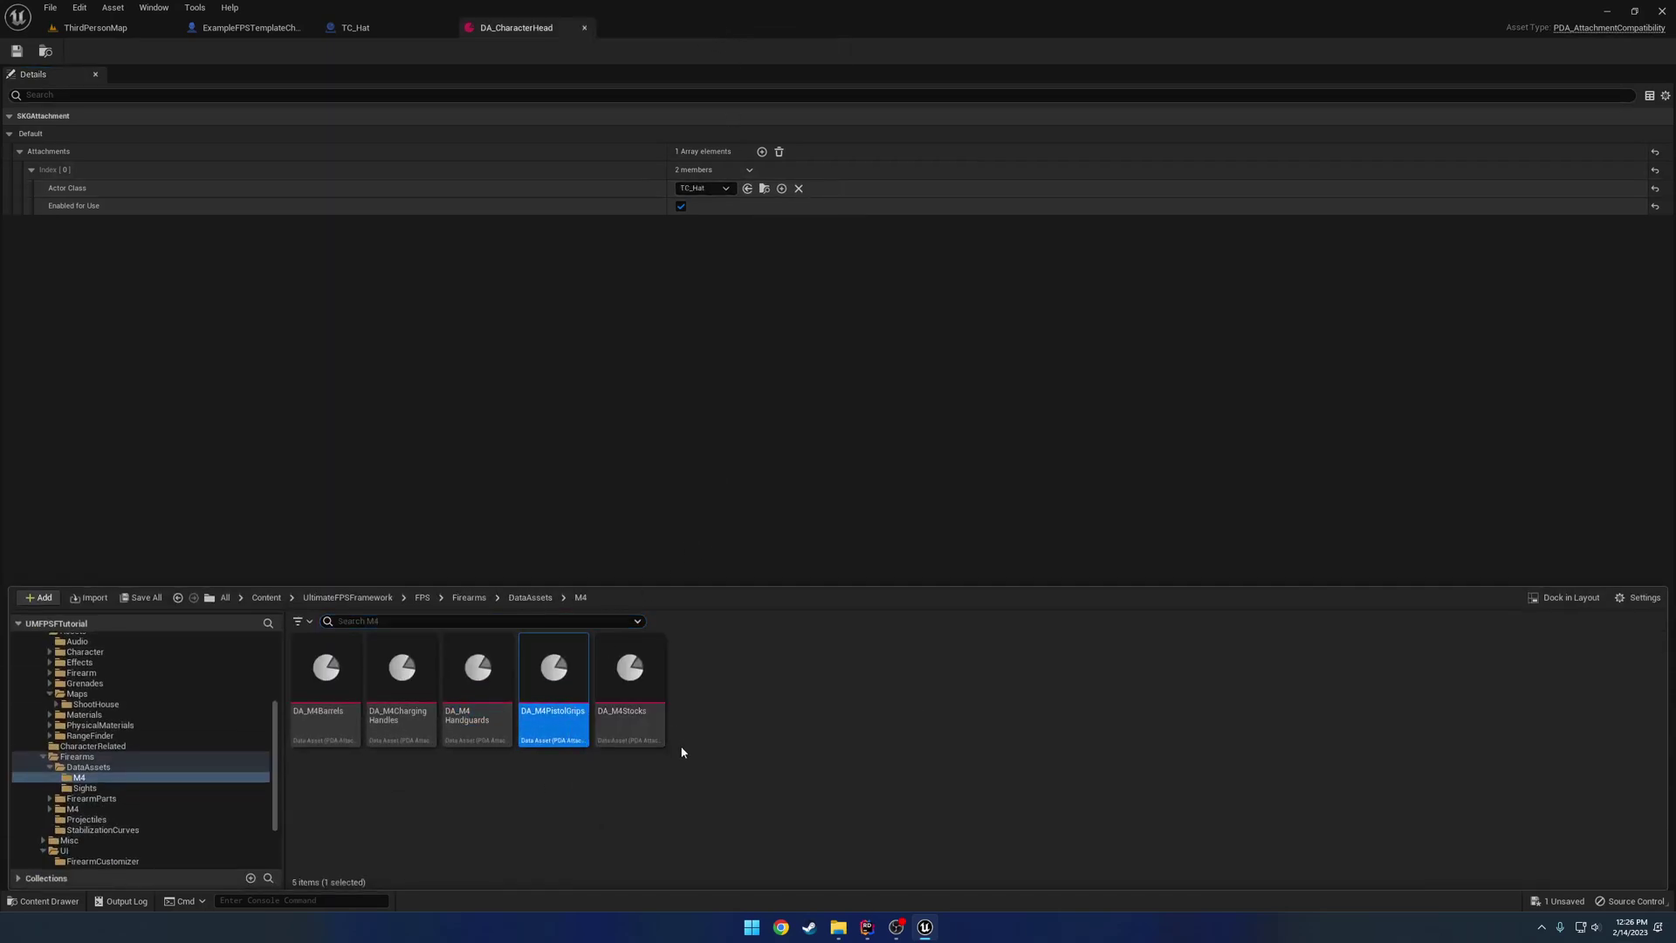
left_click(646, 690)
left_click(402, 677)
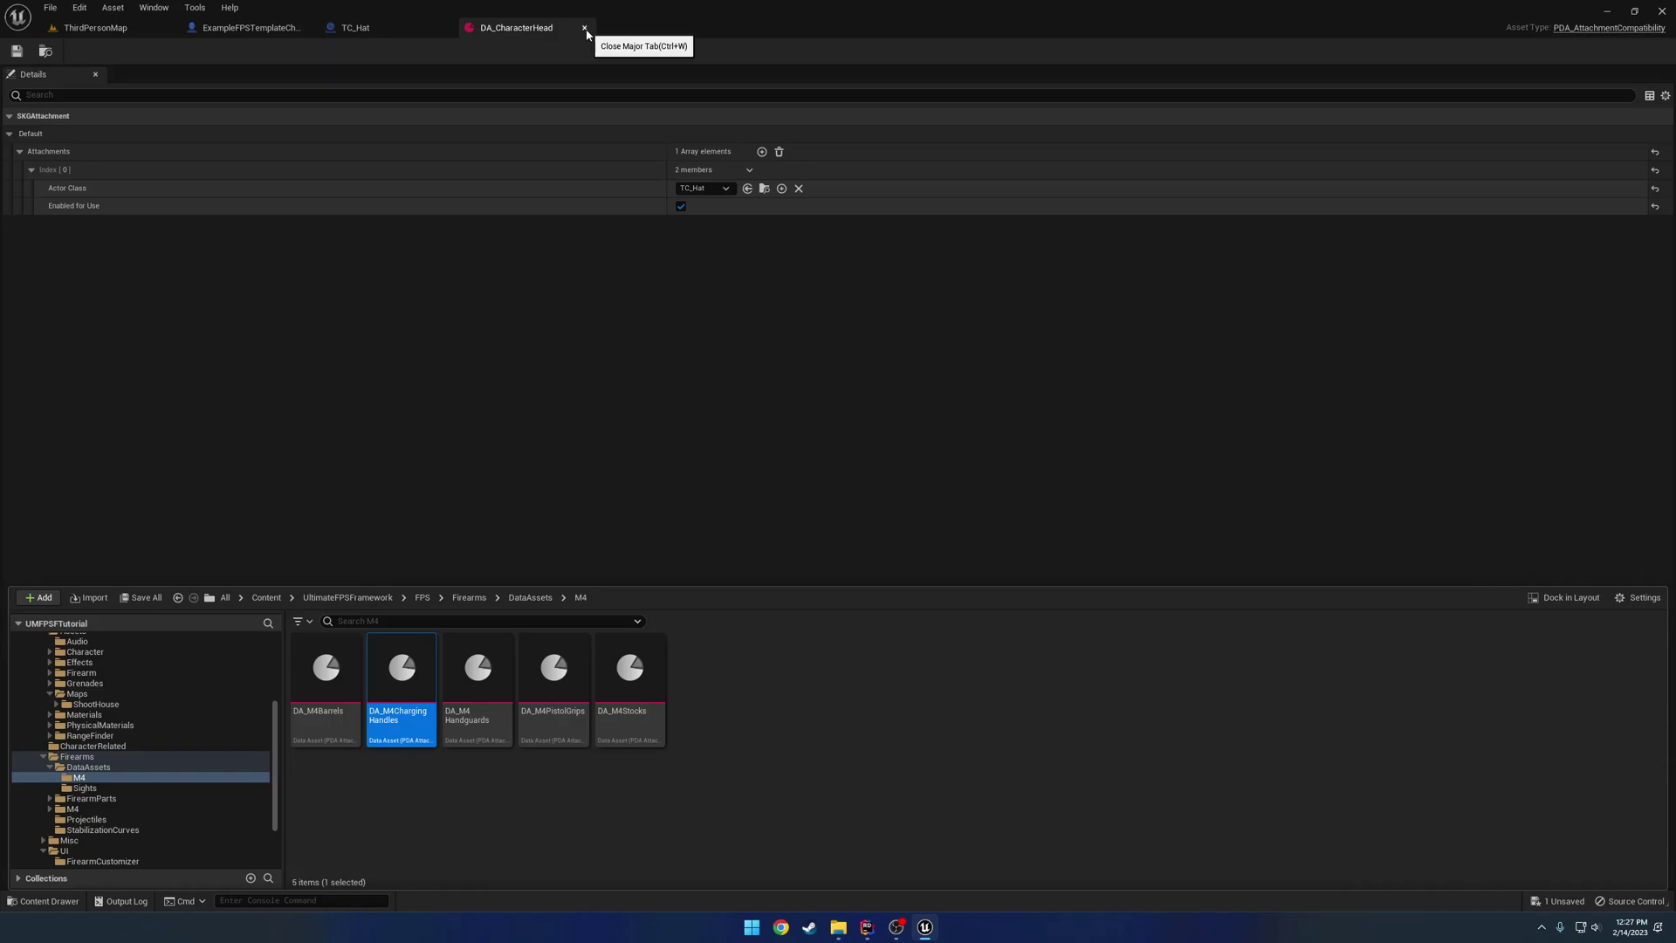
Close DA_CharacterHead, return to ExampleFPSTemplateCharacter, and add and delete an empty second entry in Attachment_Hat's All Possible Attachments.
left_click(584, 29)
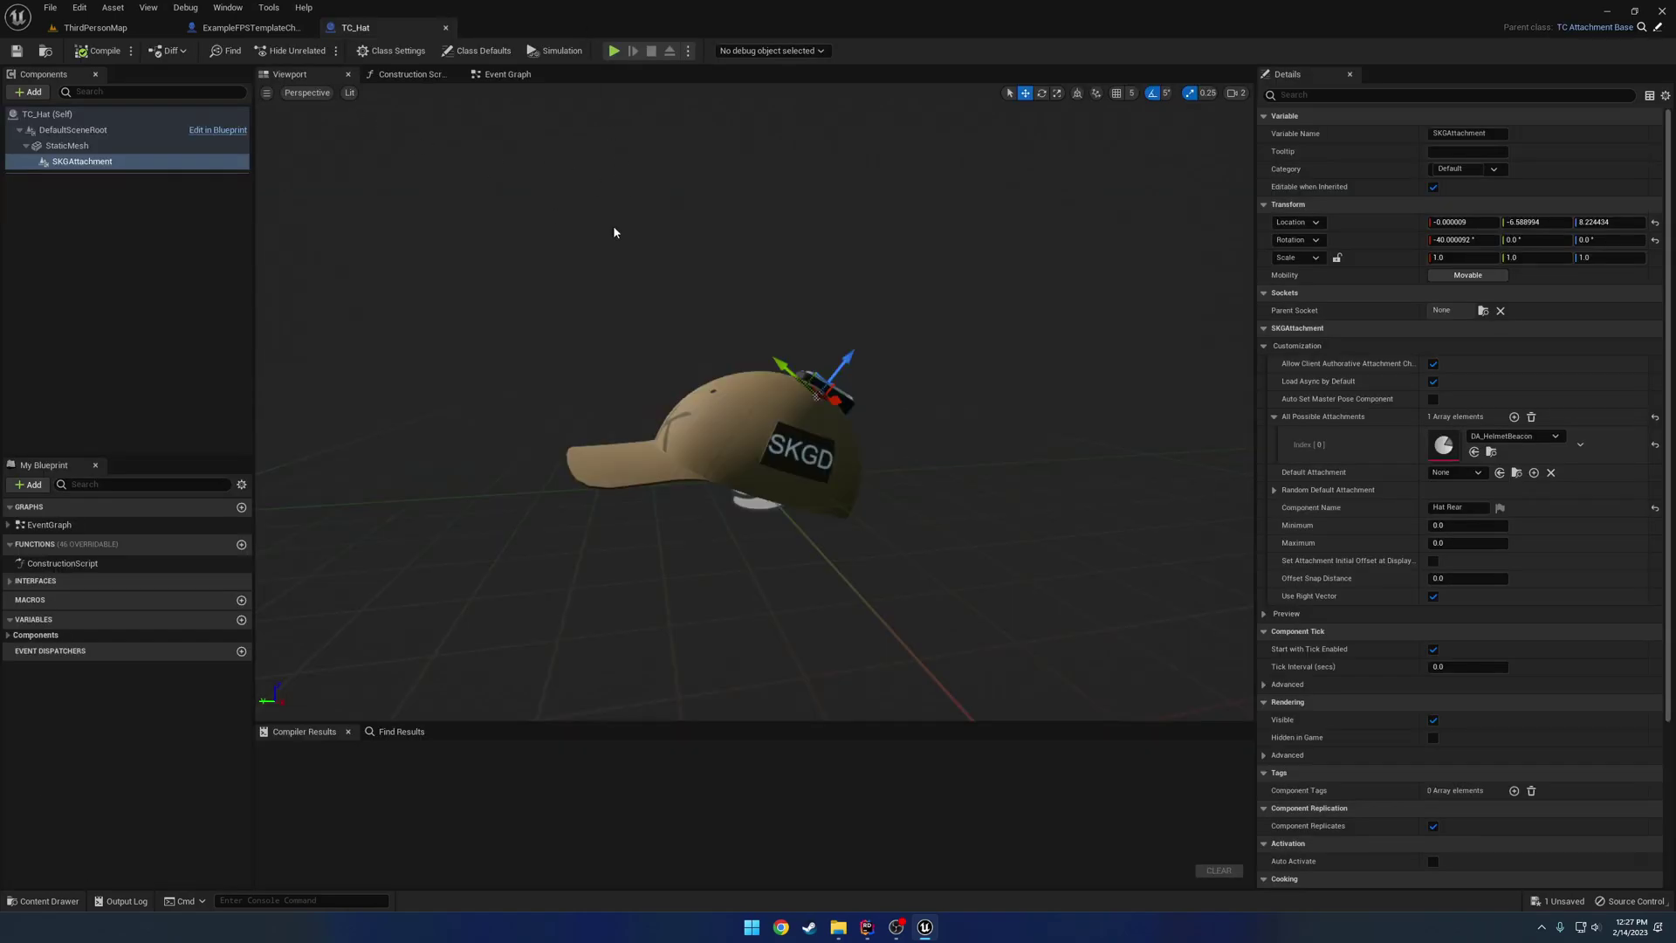
left_click(251, 27)
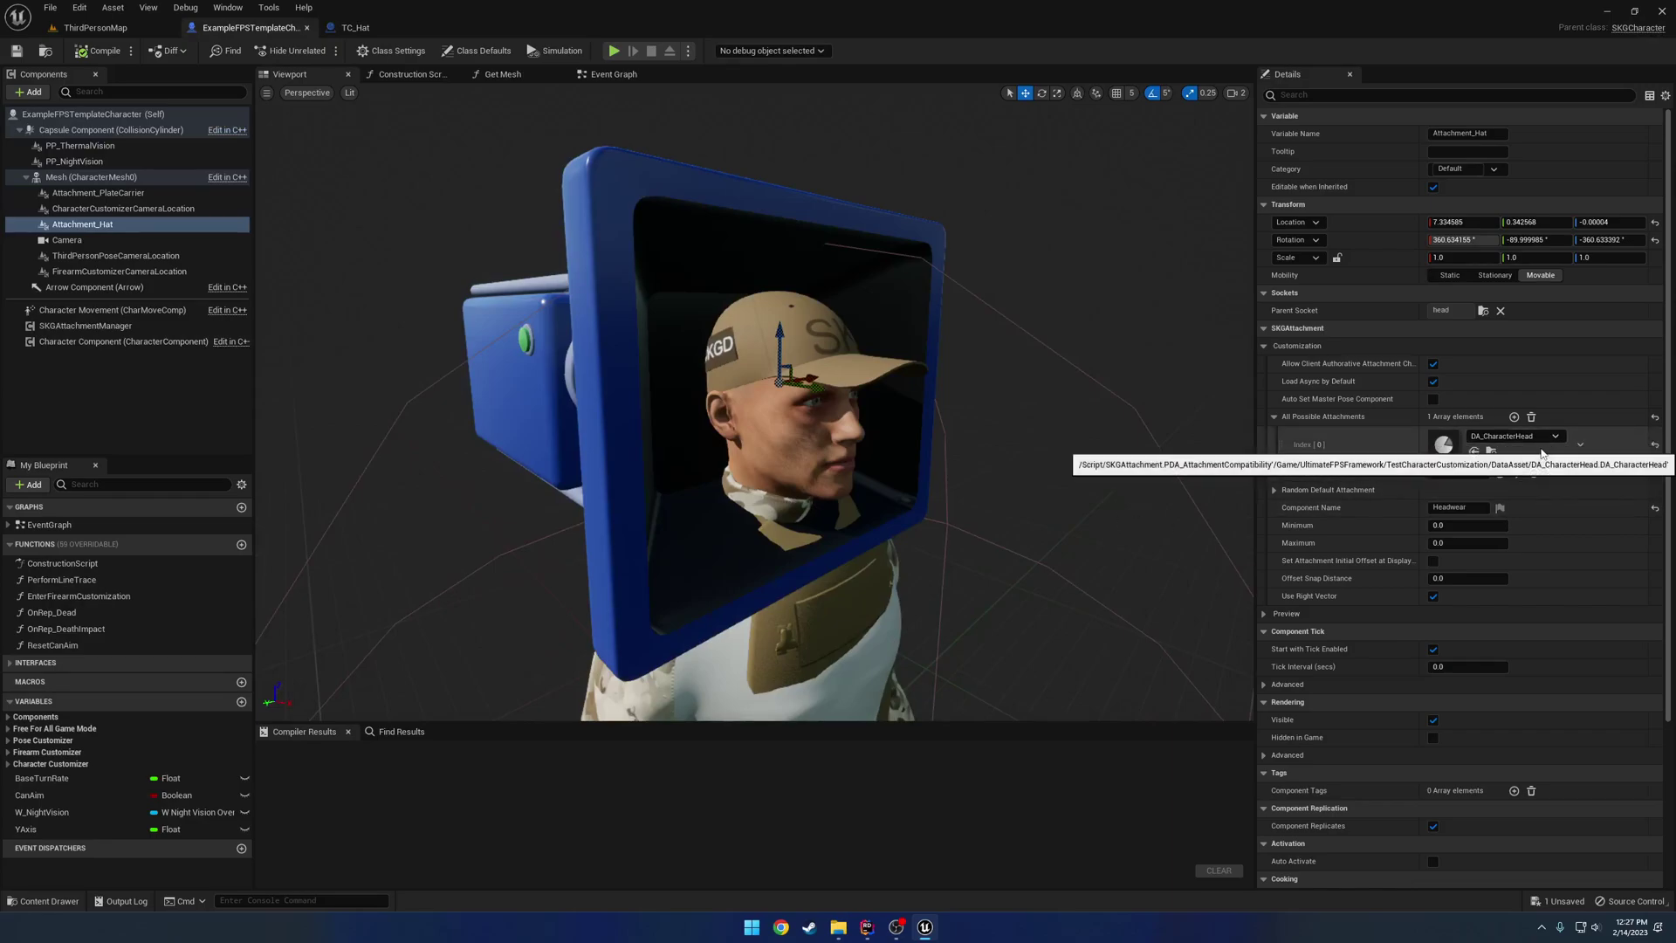
left_click(1514, 417)
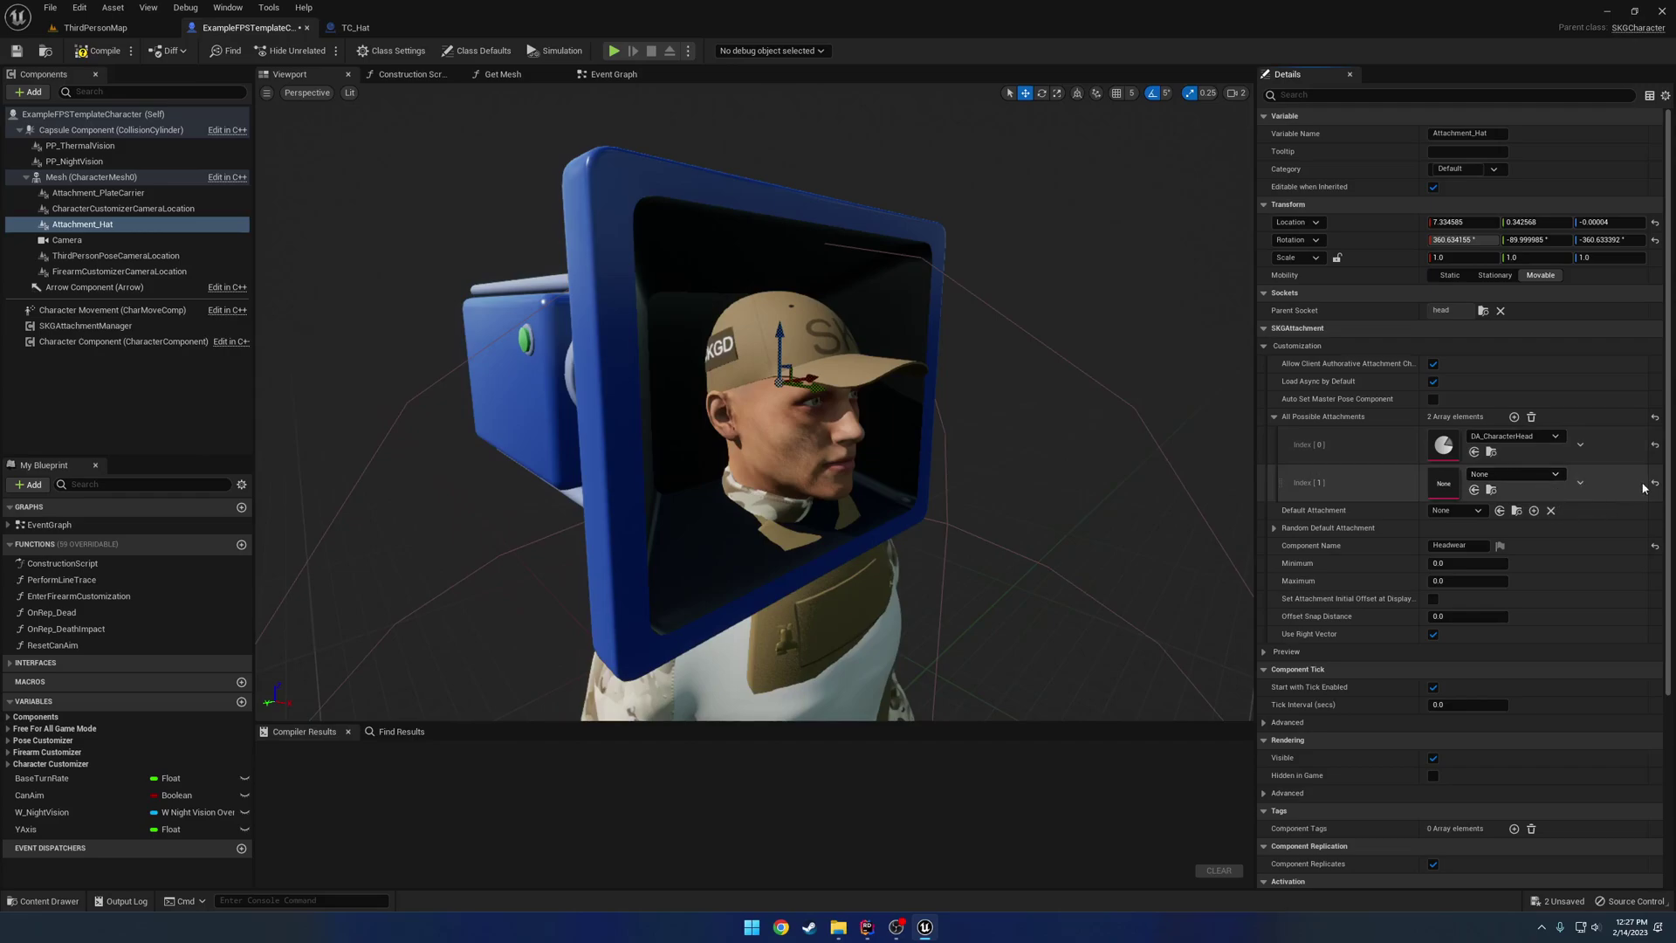
left_click(1580, 482)
left_click(1598, 513)
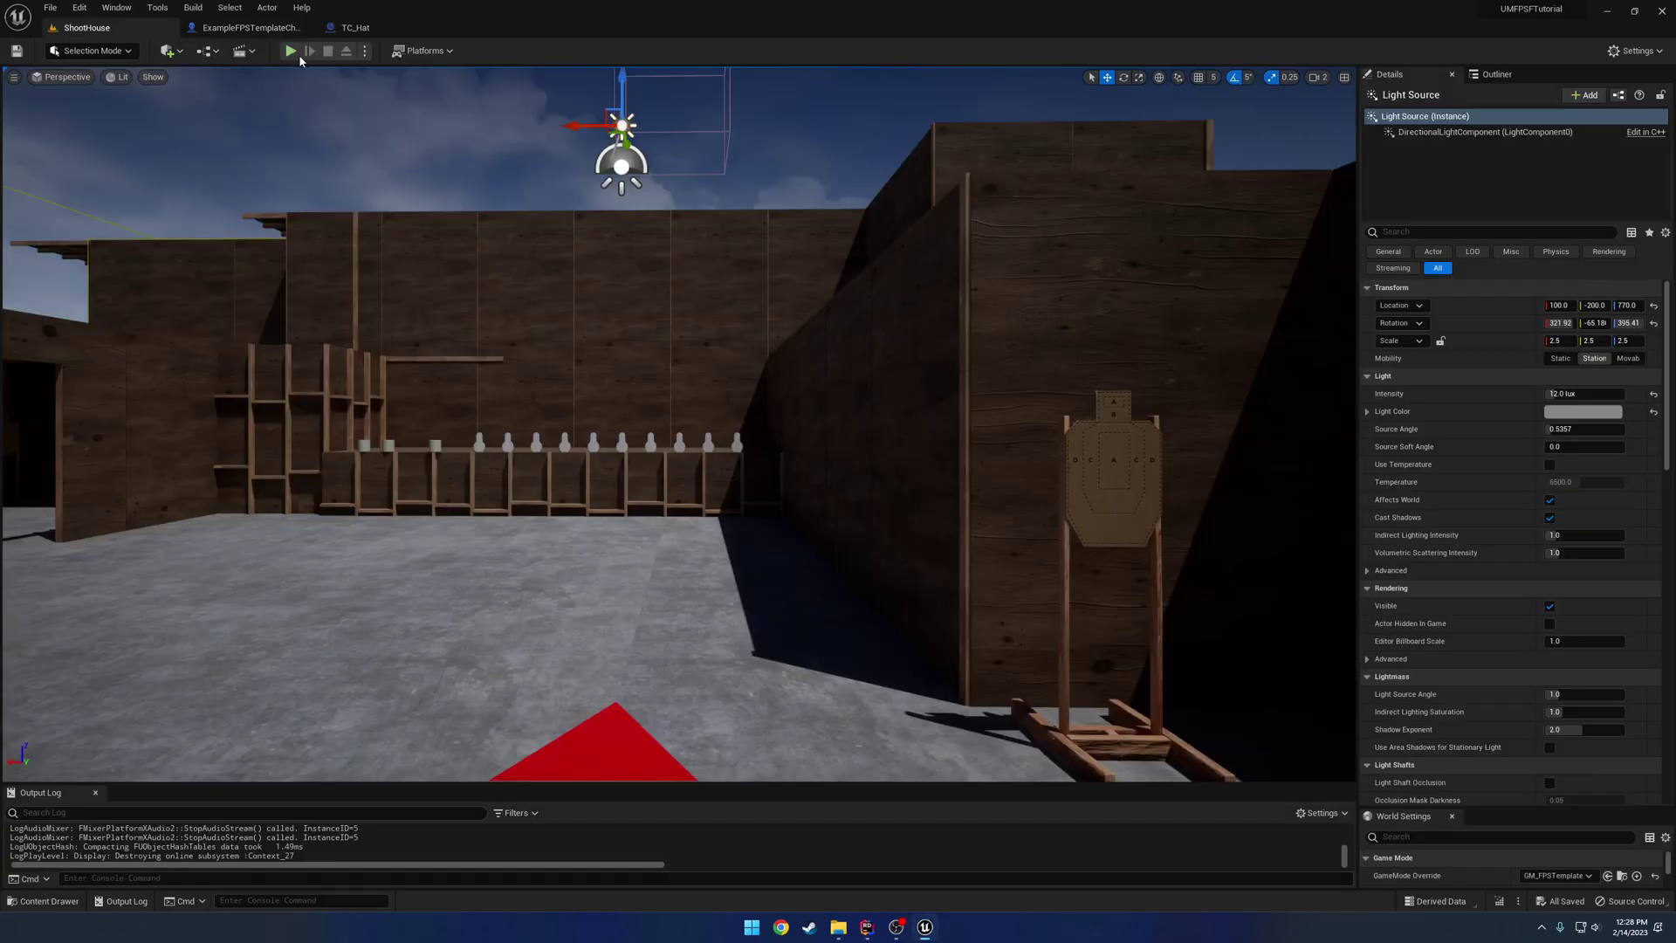
Play the ShootHouse level, eject from the player, examine the character's head from outside, and stop the session.
left_click(291, 51)
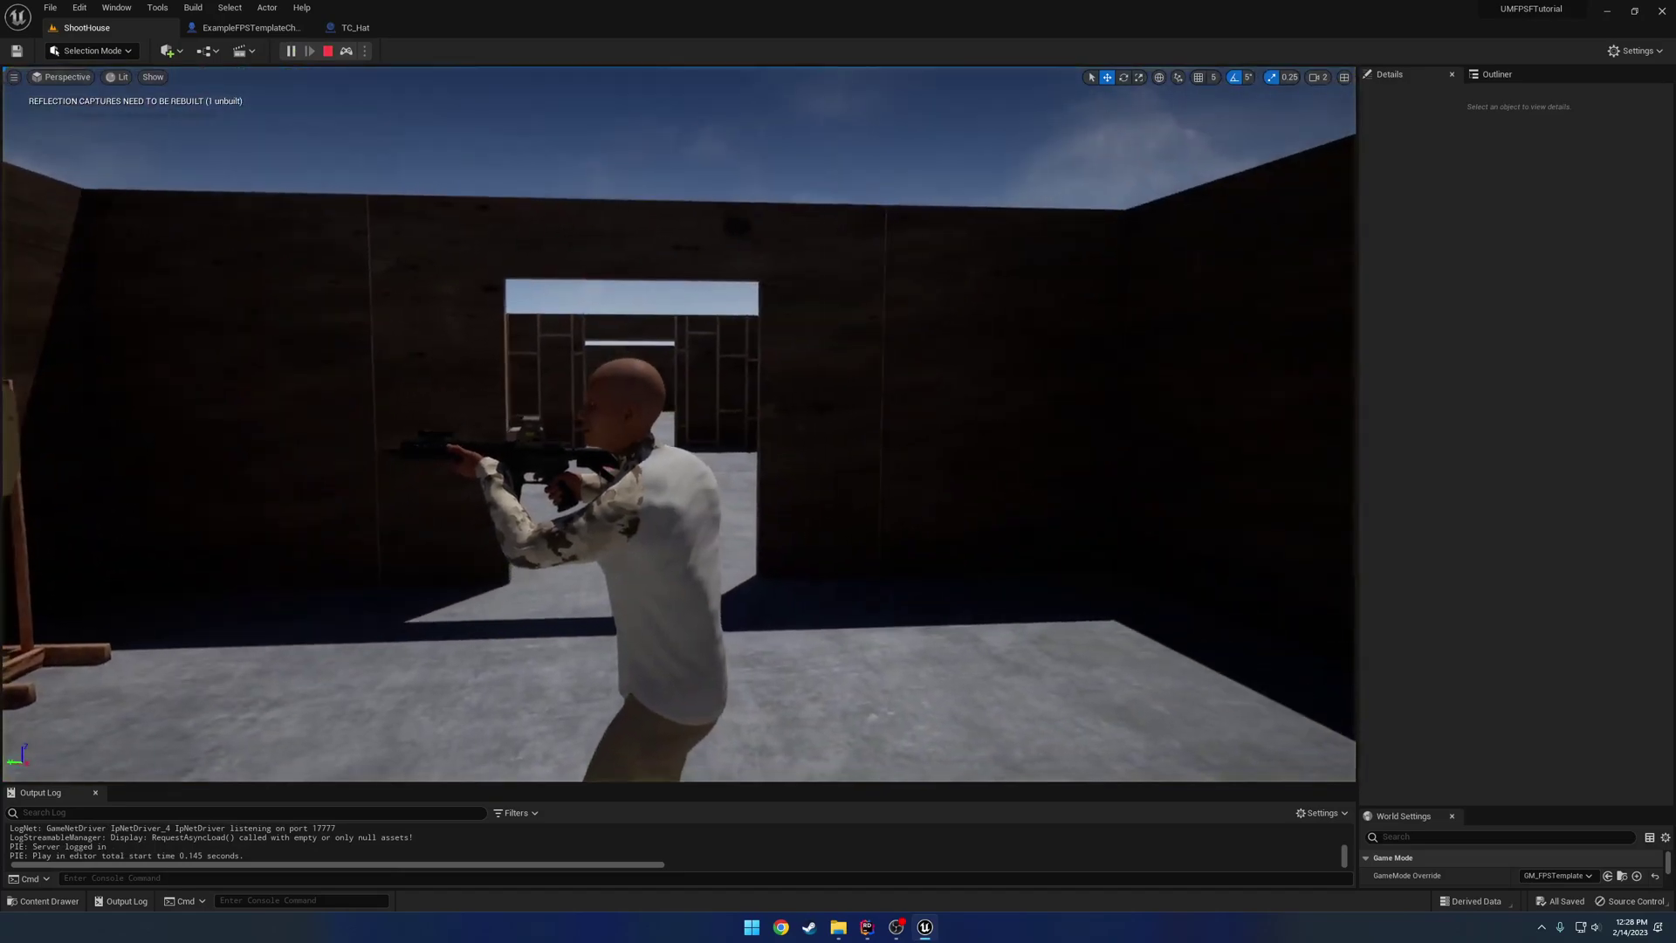
mouse_move(678, 411)
right_mouse_down()
mouse_move(729, 412)
mouse_move(679, 411)
right_mouse_up()
key("w")
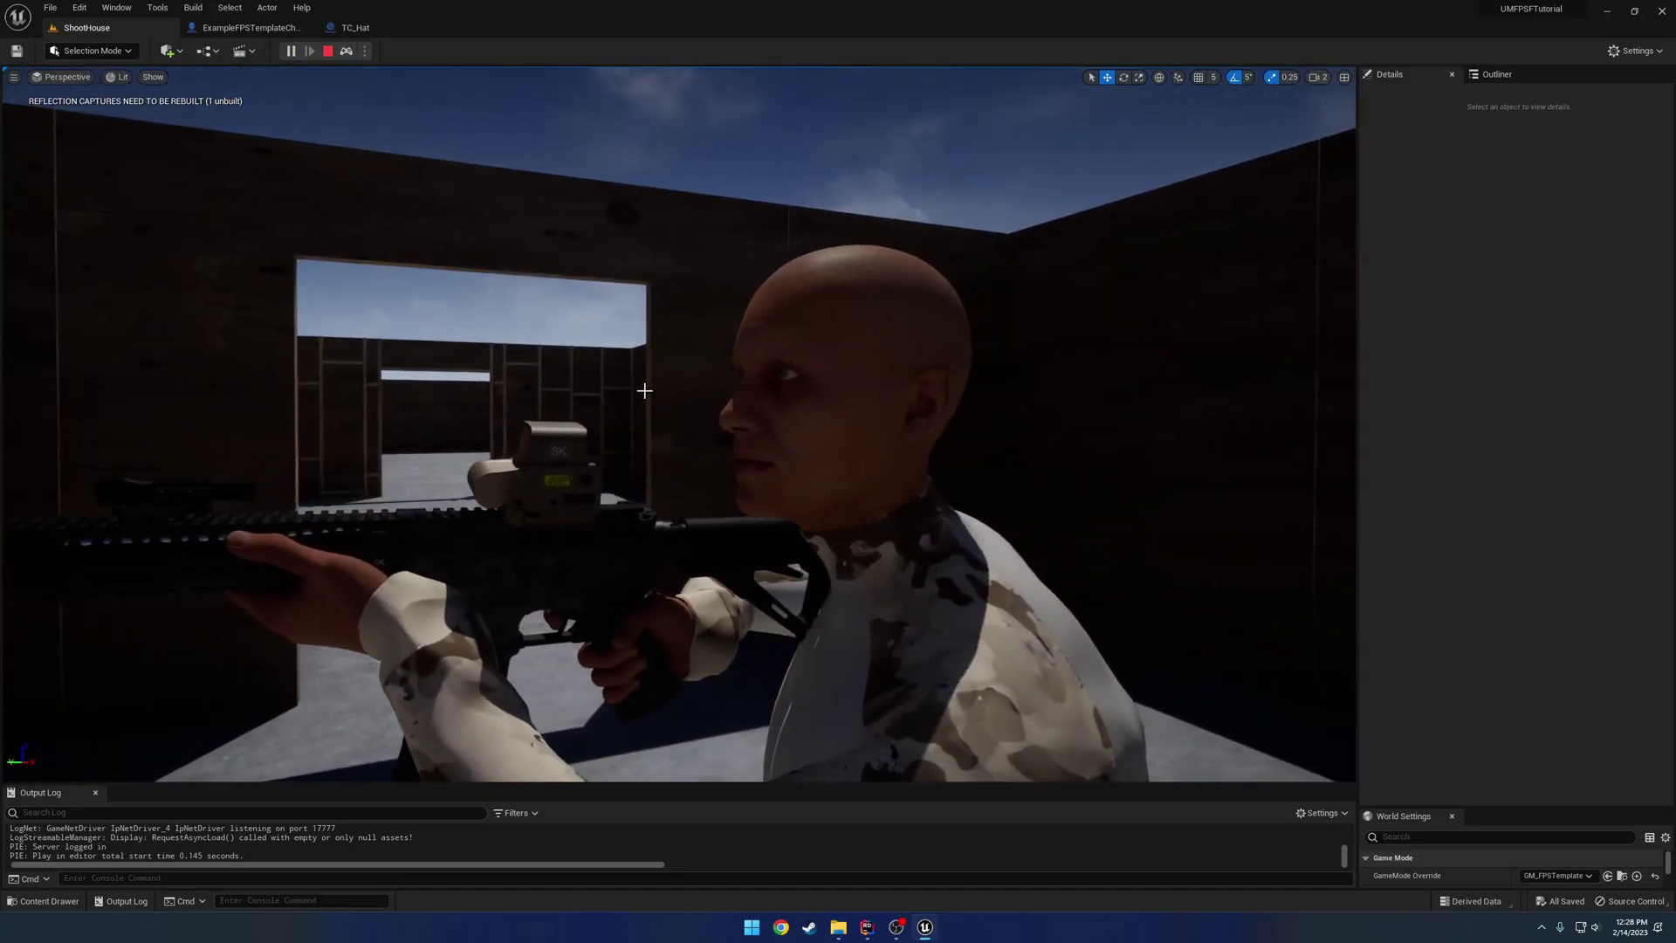
key("Escape")
Set Attachment_Hat's Default Attachment to TC_Hat in ExampleFPSTemplateCharacter and locate that asset in the content browser.
left_click(250, 27)
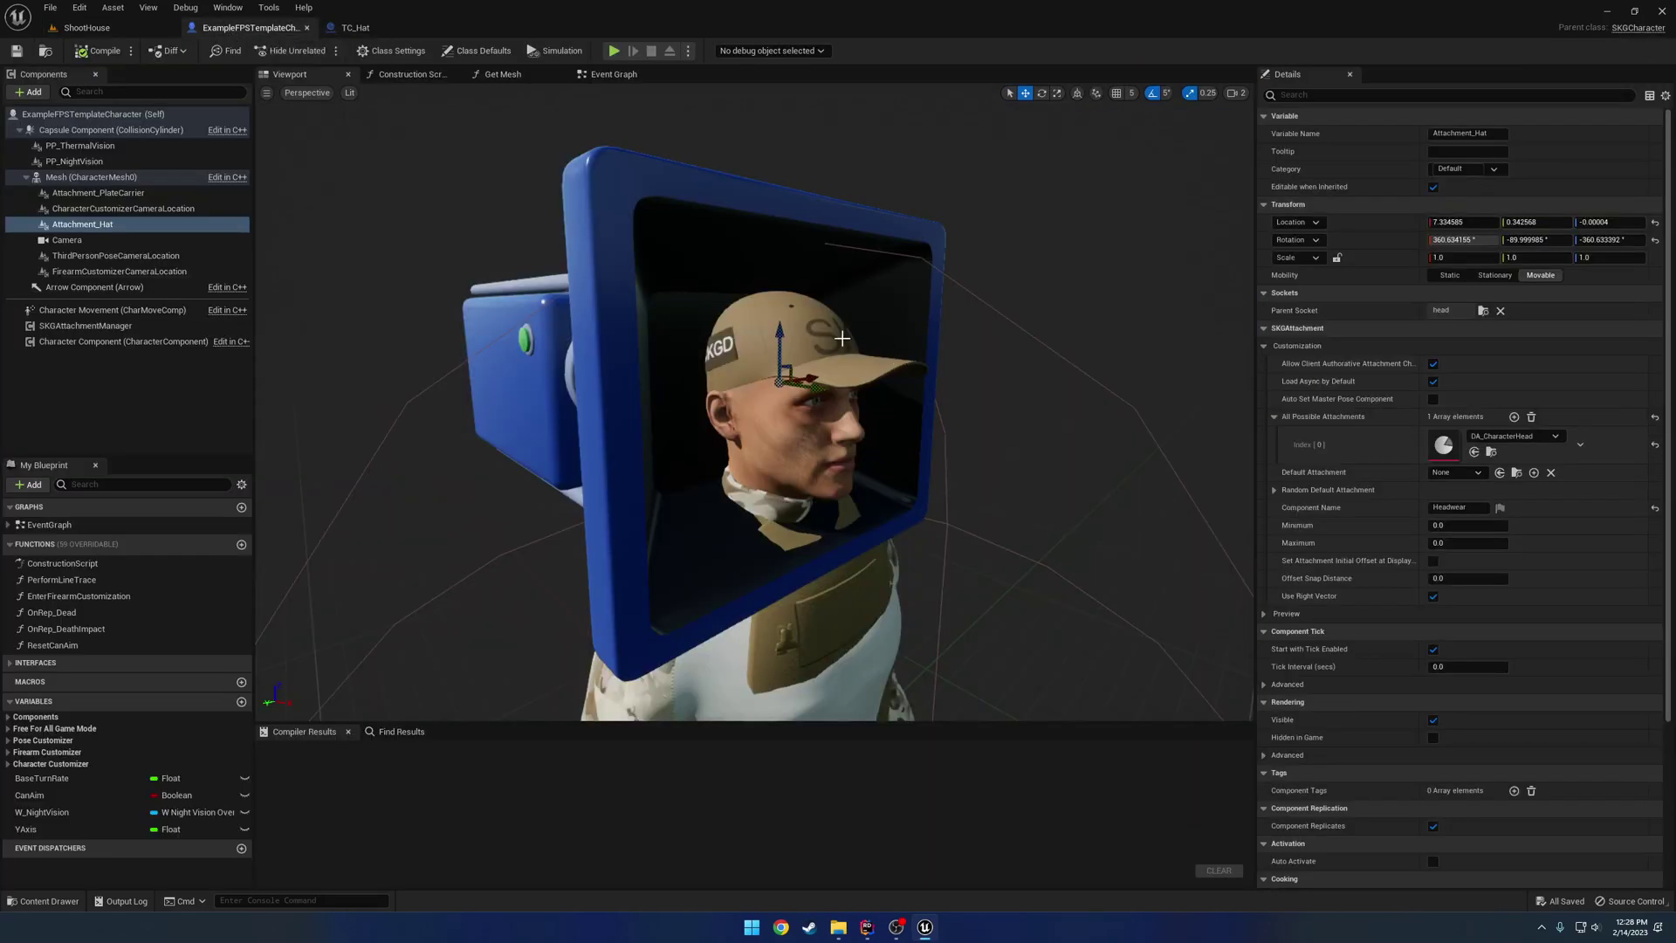
left_click(1459, 473)
type("hat")
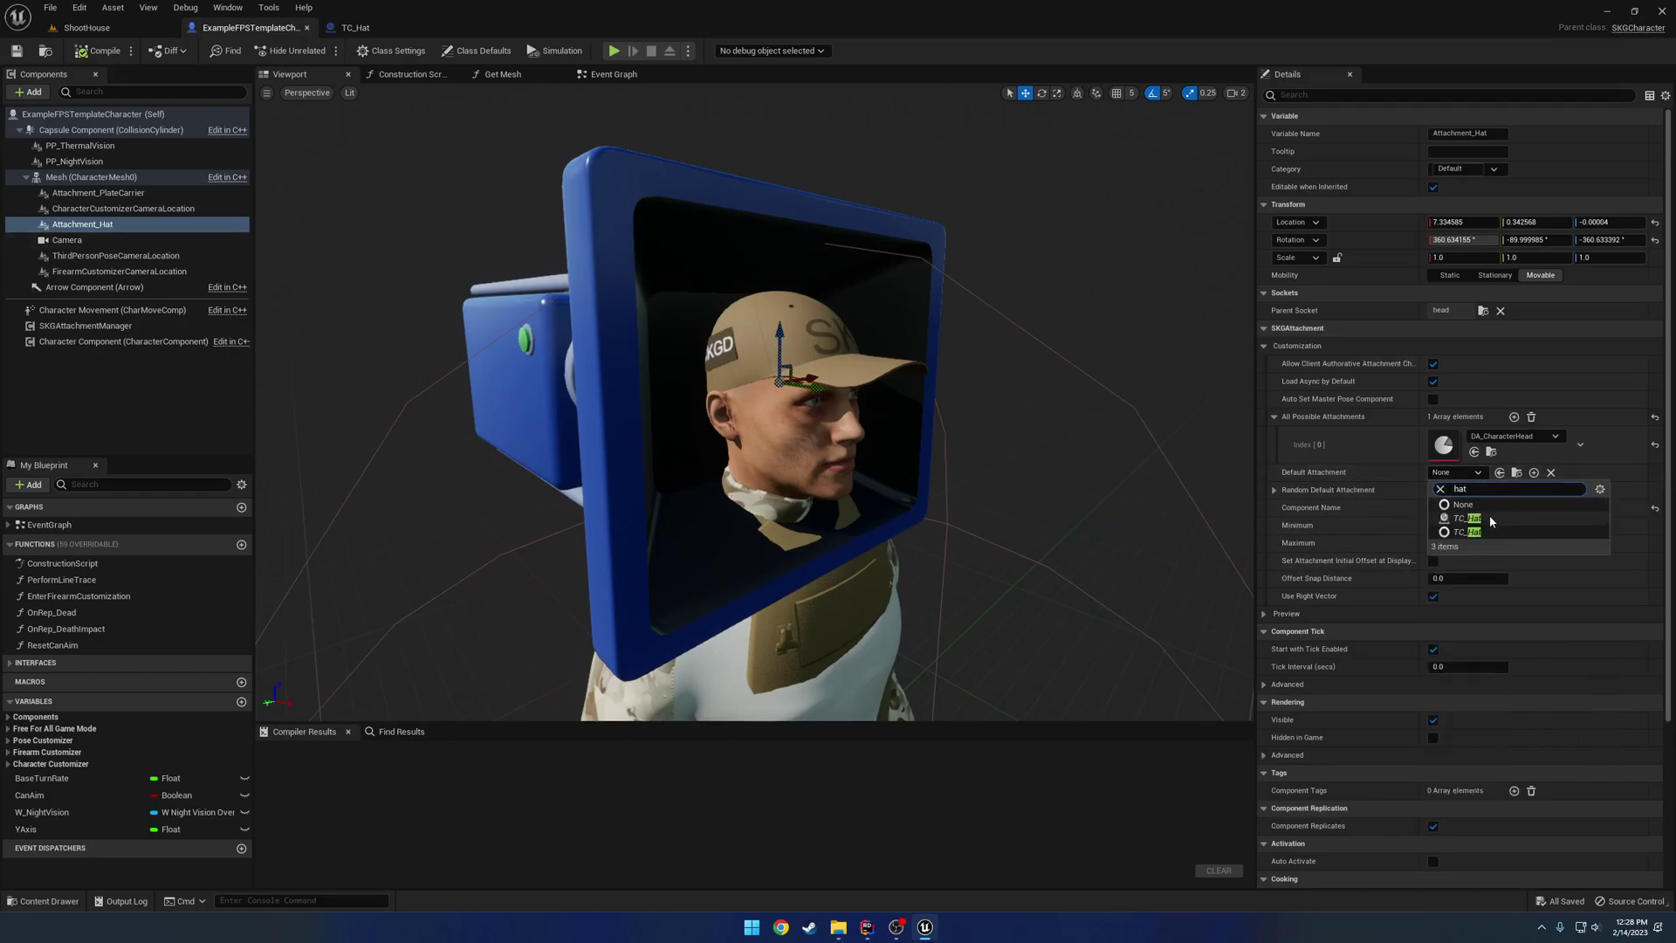
left_click(1490, 519)
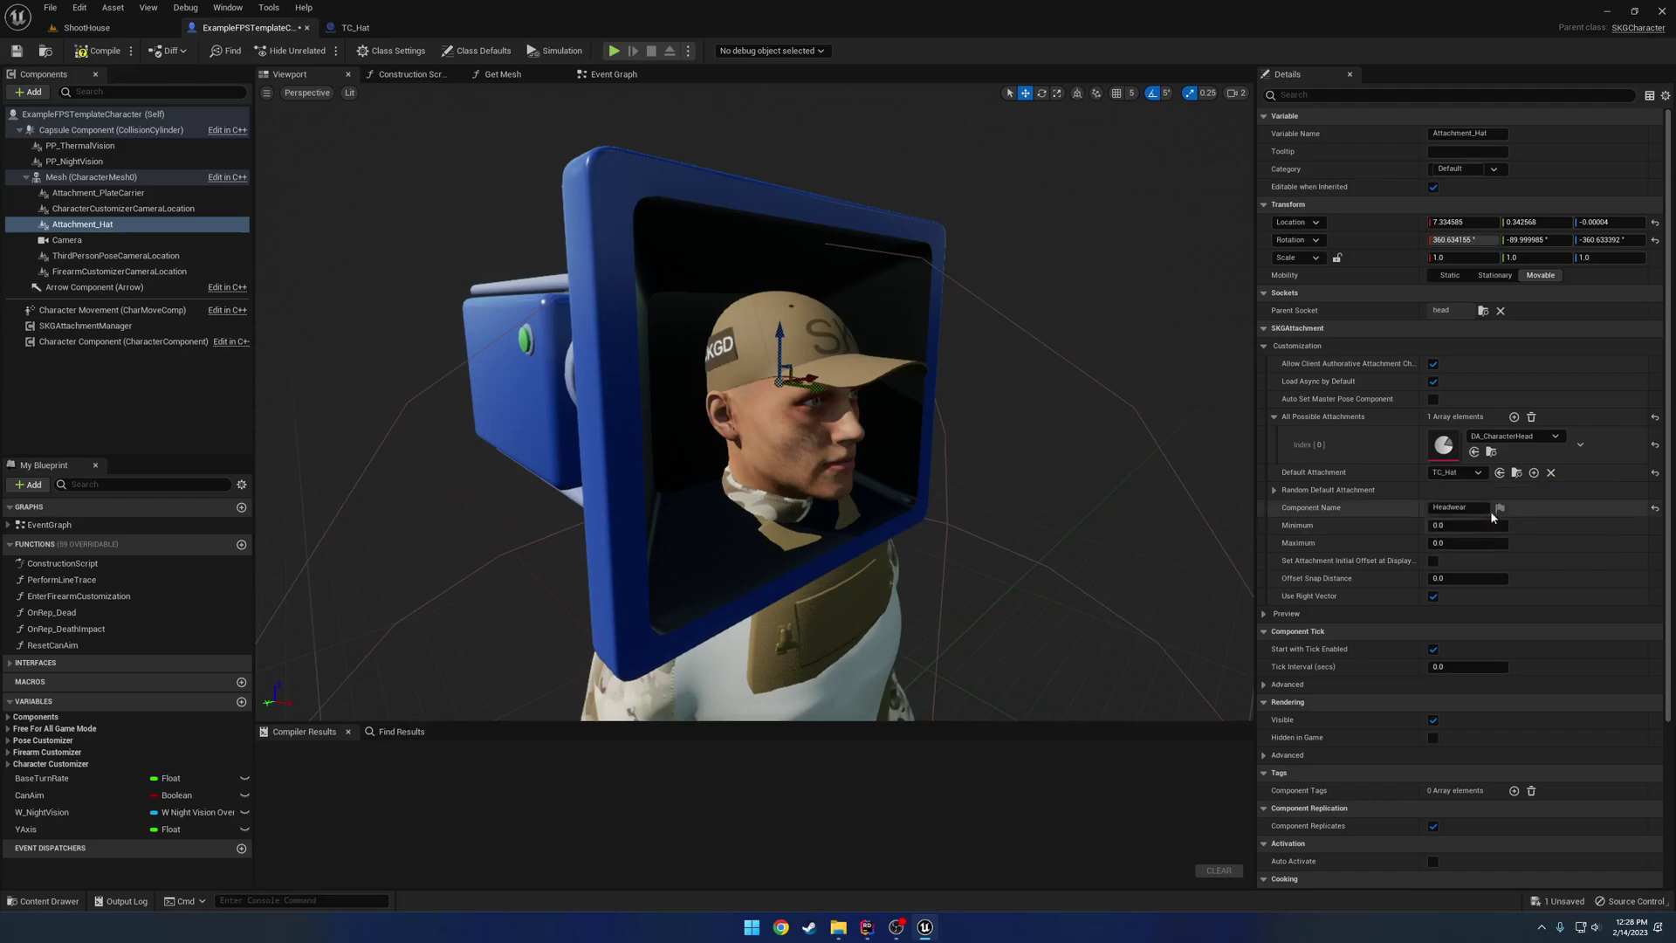
left_click(1517, 473)
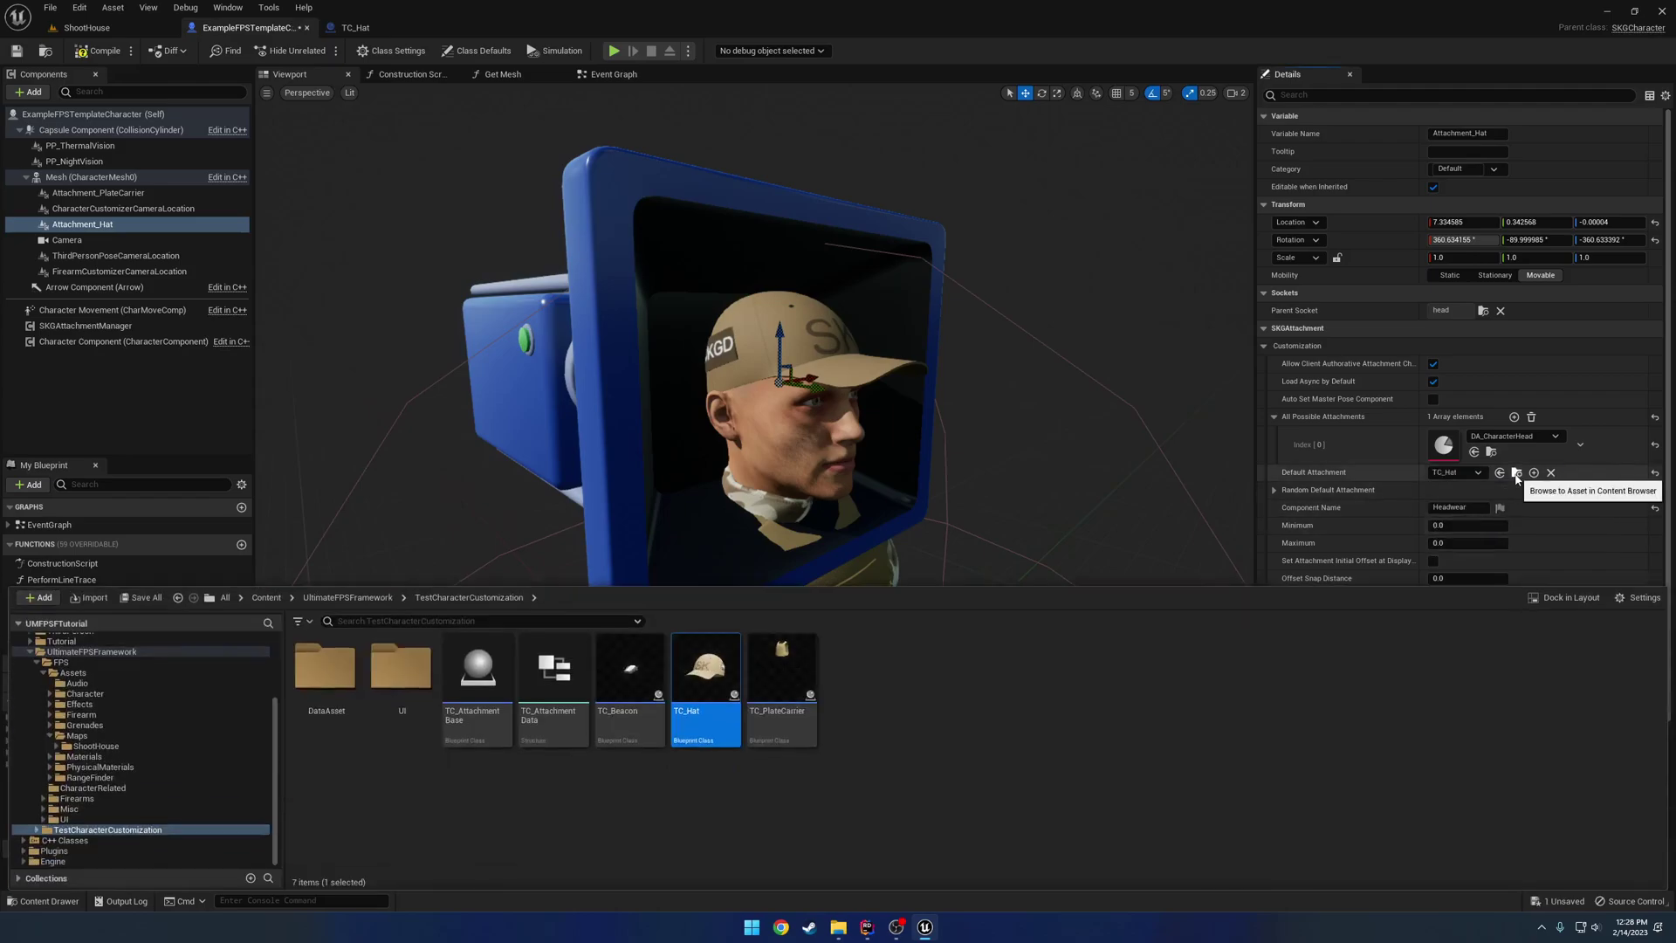
Play the ShootHouse level with the default hat, examine the character and rifle from outside, and stop the session.
left_click(93, 32)
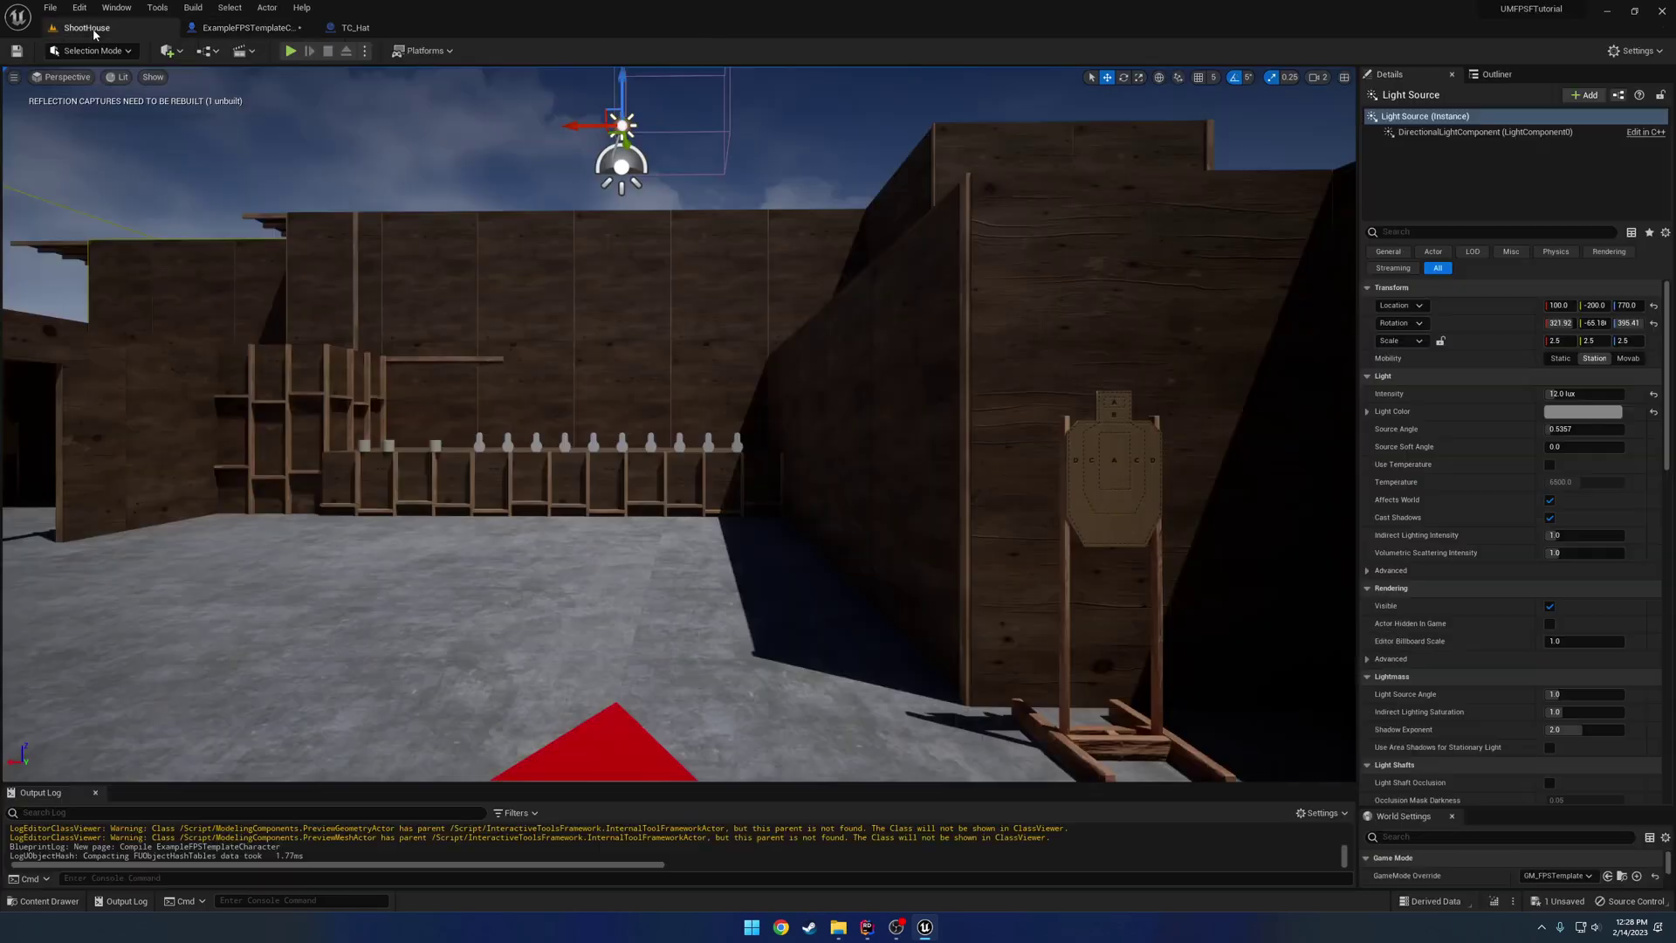
left_click(291, 51)
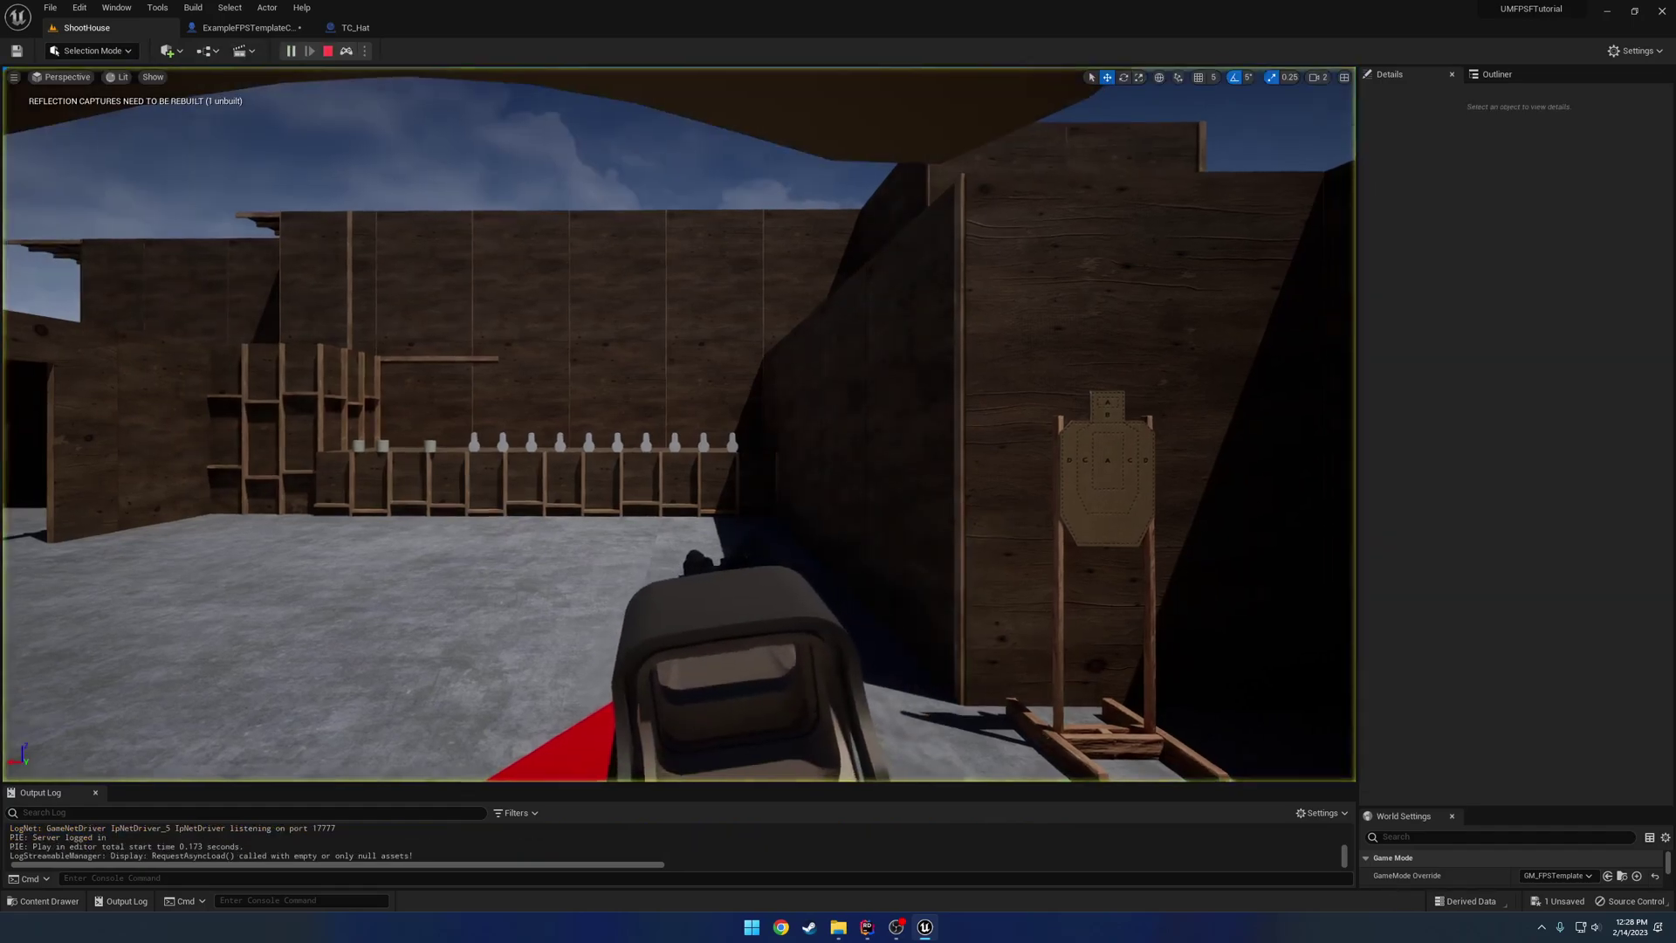
key("s")
right_click_drag(679, 425, 925, 436)
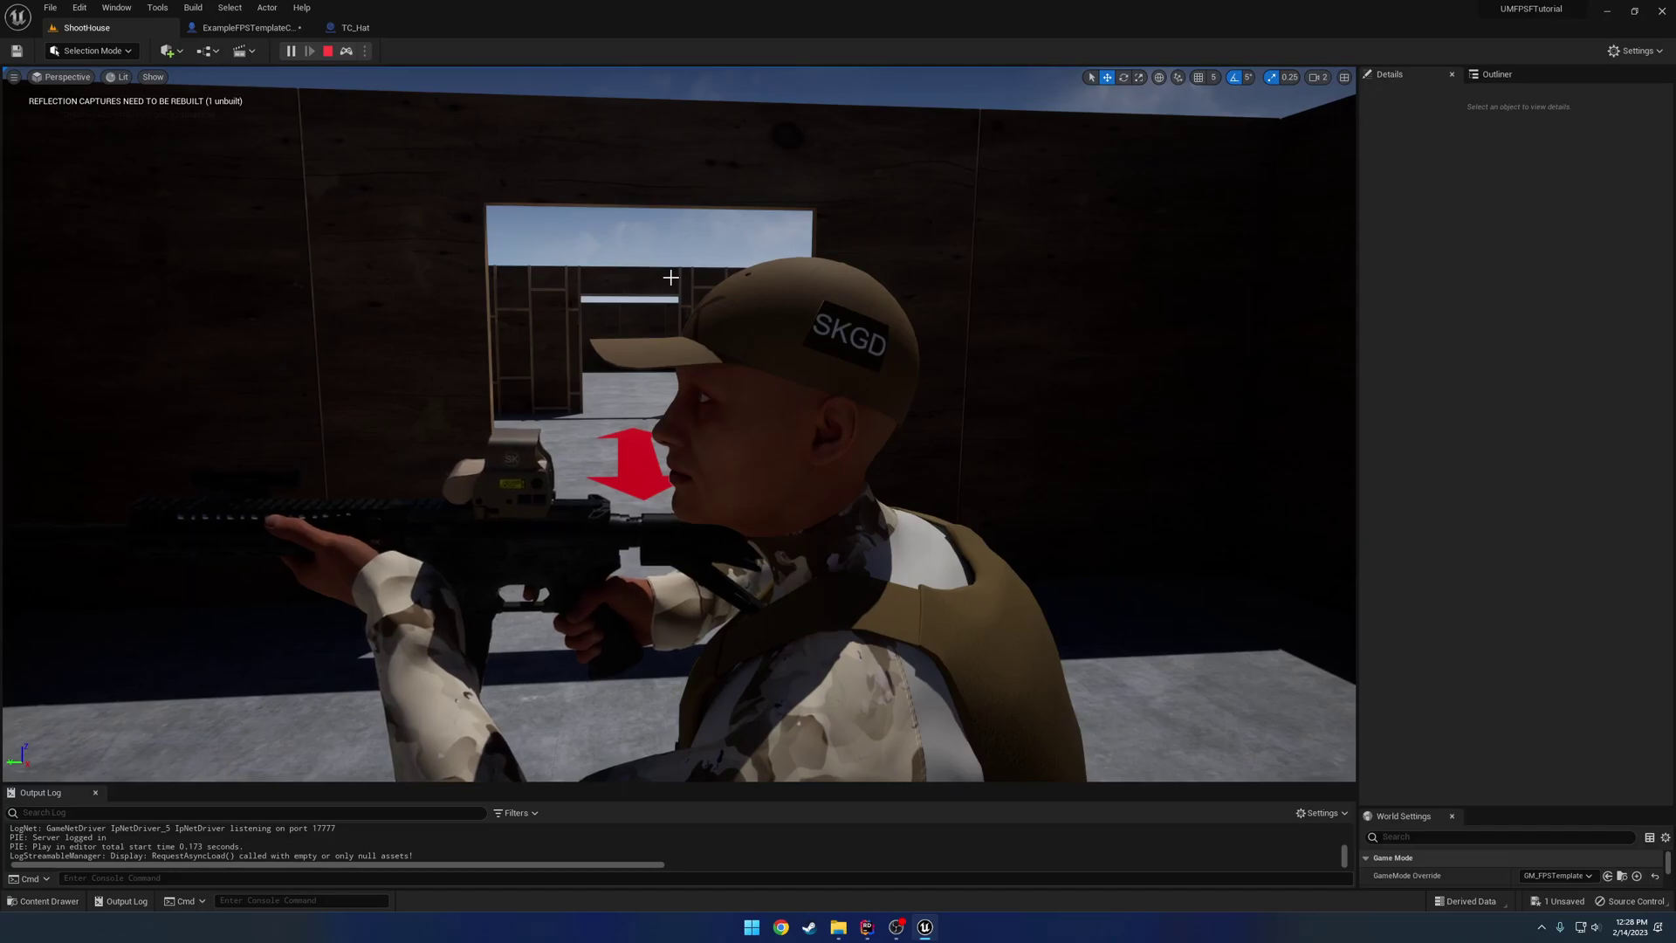
key("v")
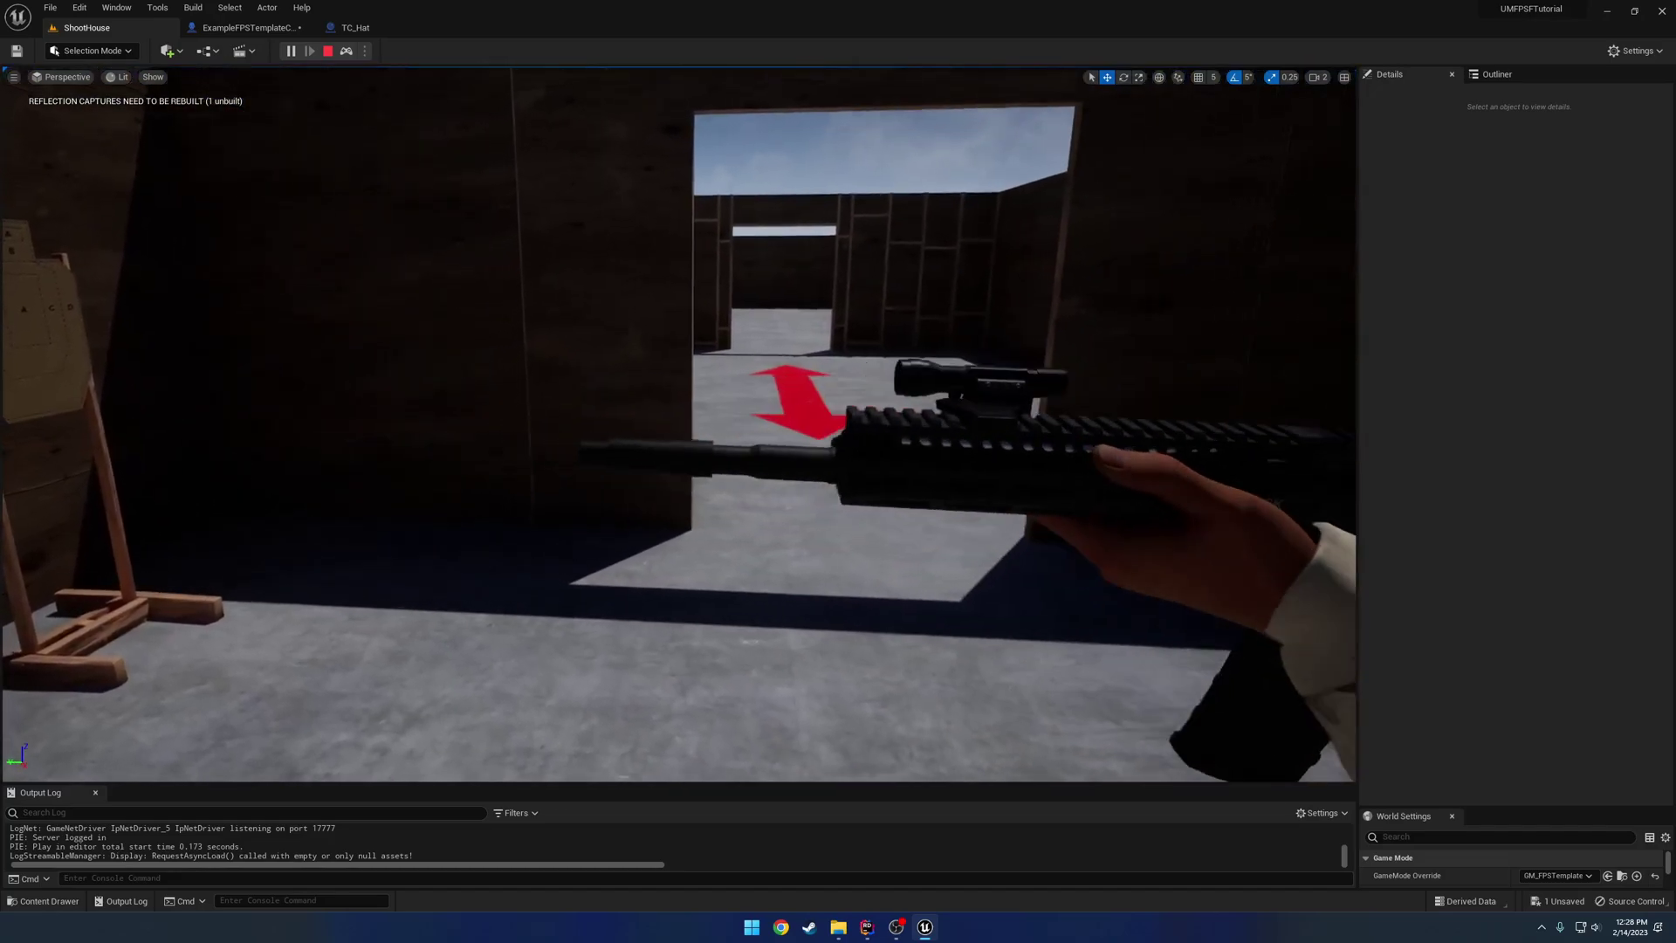
key("v")
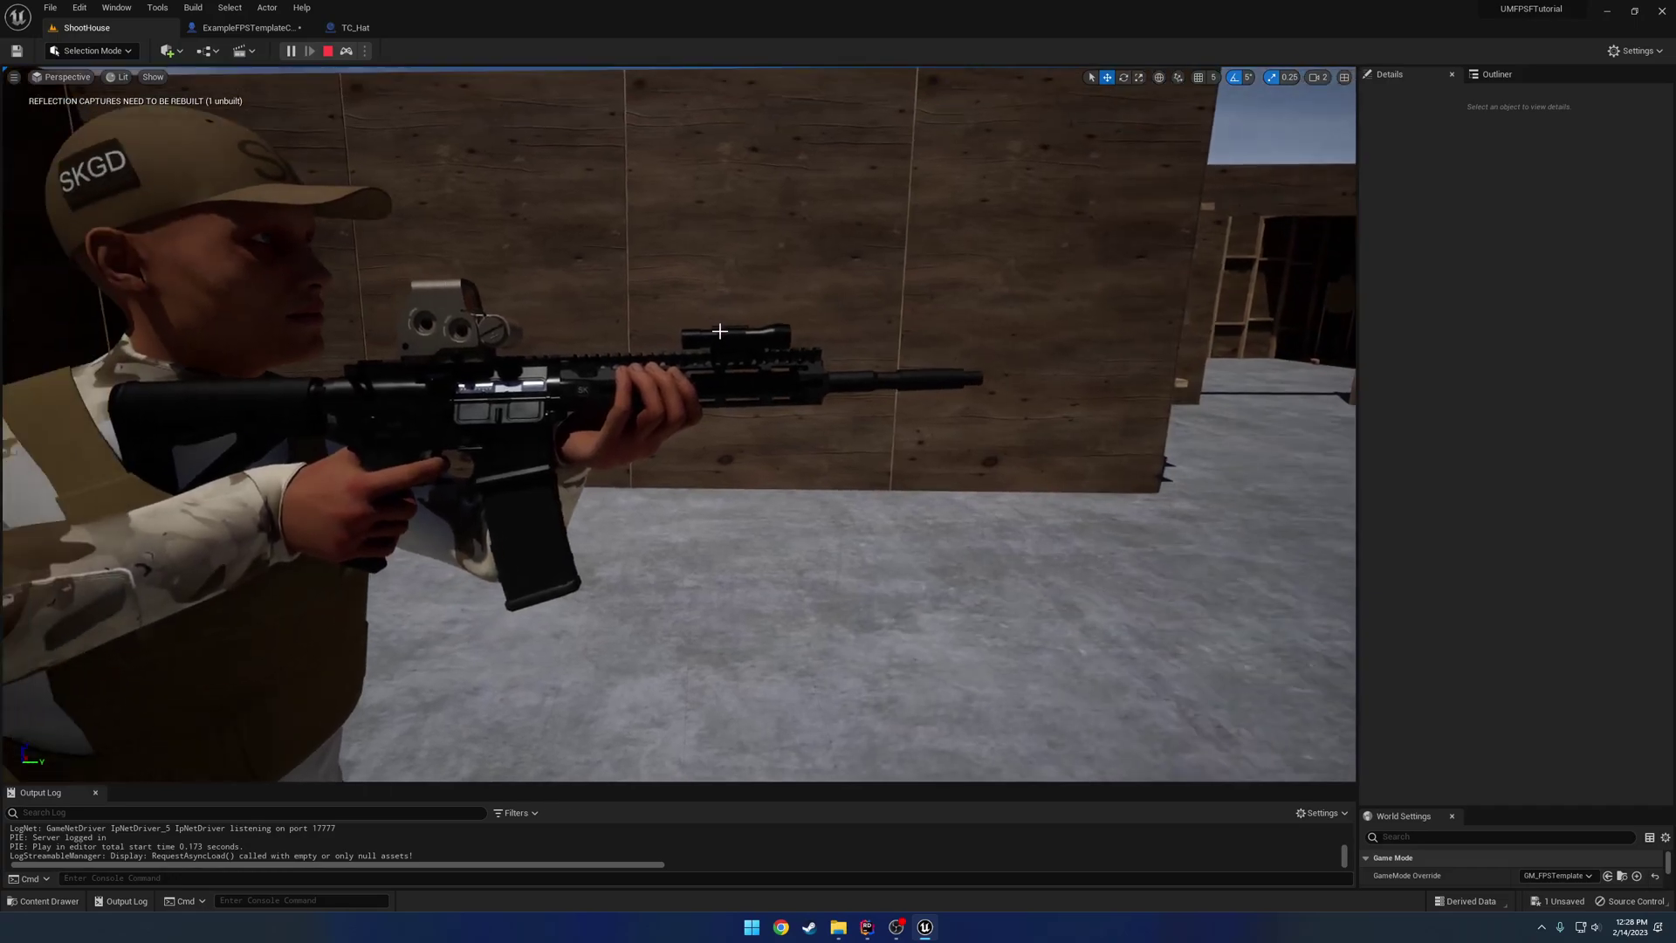
left_click(328, 51)
Run the ShootHouse level once more to compare the rifle's barrel from outside the character, and end the session.
left_click(293, 51)
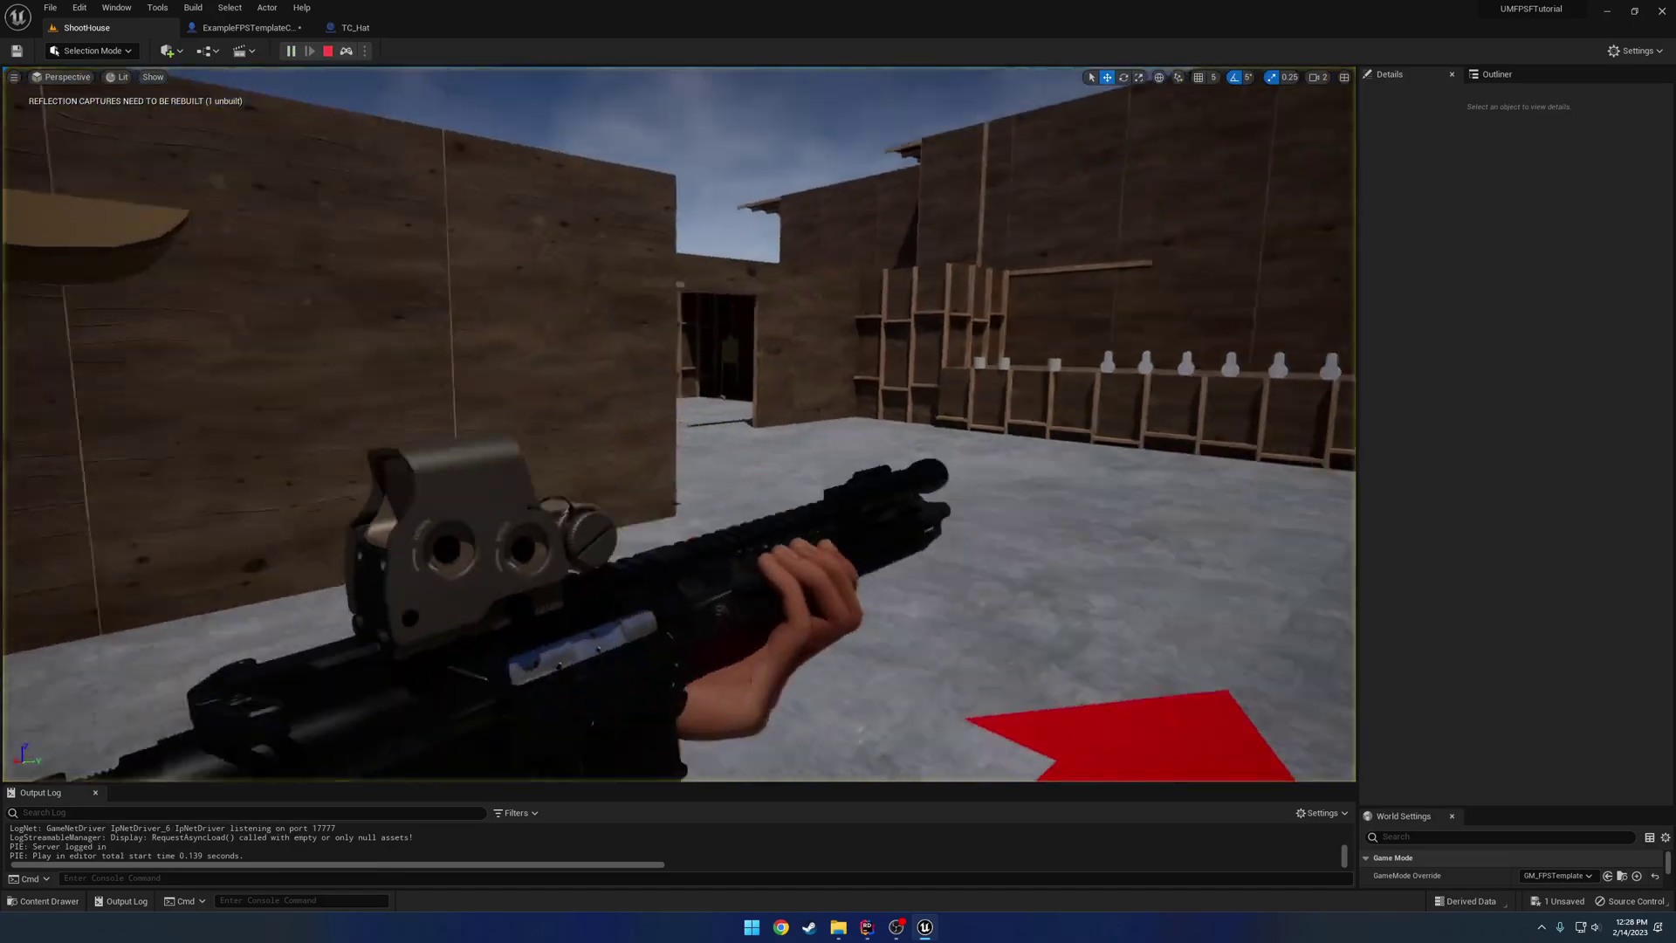
key("v")
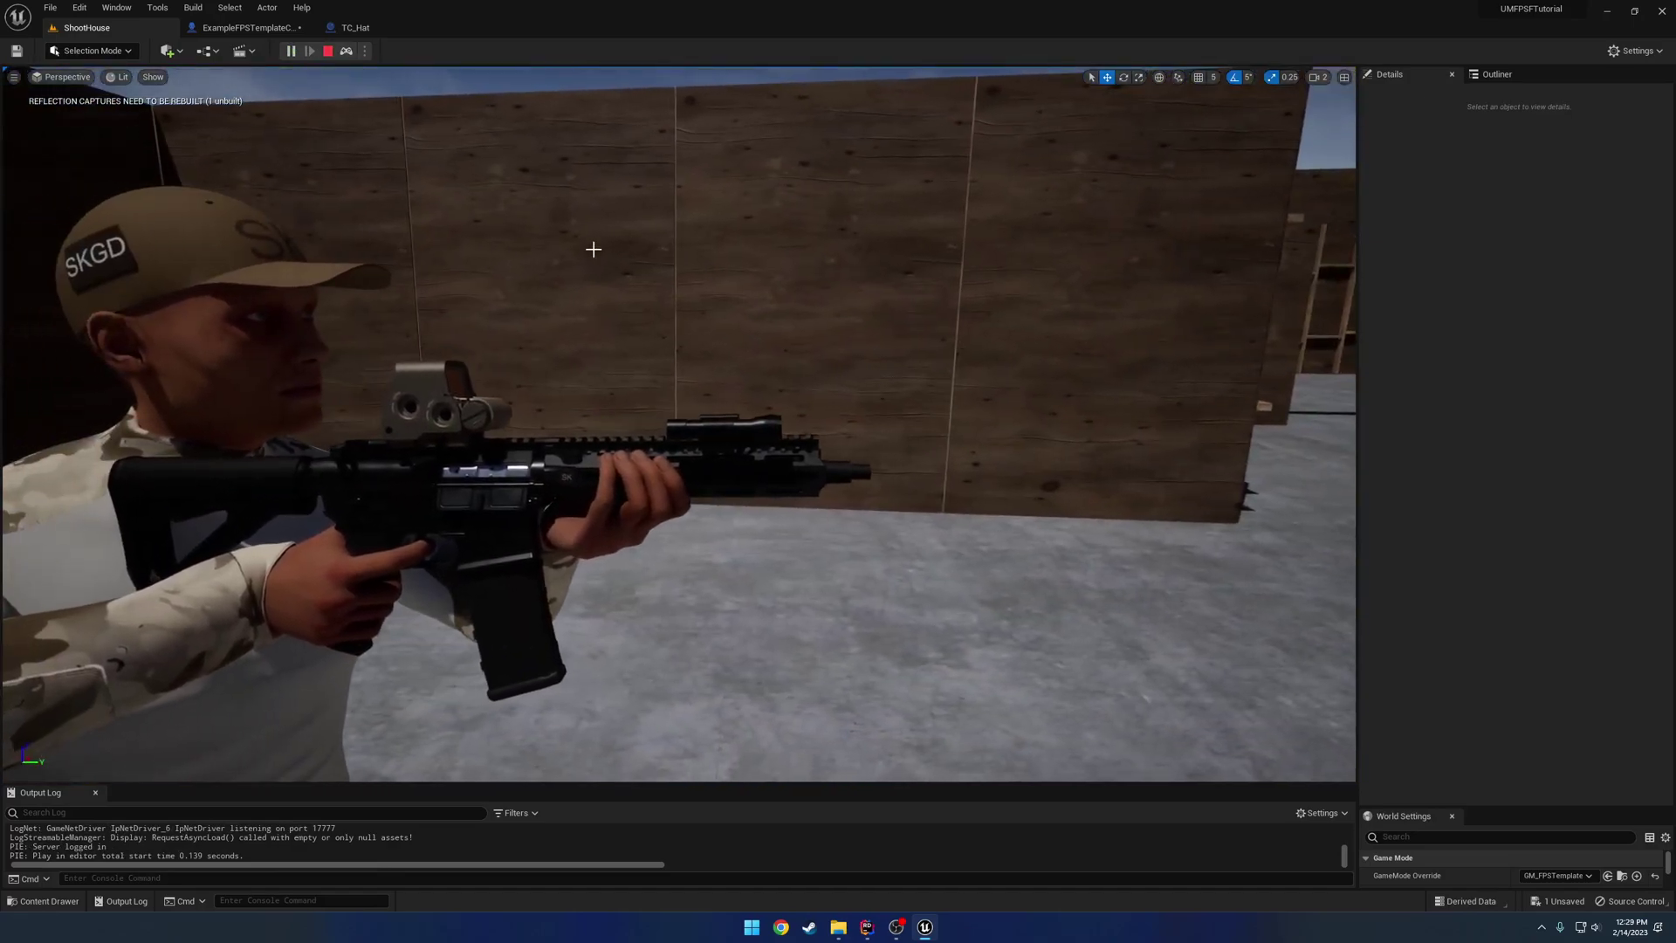
key("Escape")
Enable Random Attachment under Attachment_Hat's Random Default Attachment settings and compile the ExampleFPSTemplateCharacter blueprint.
left_click(249, 27)
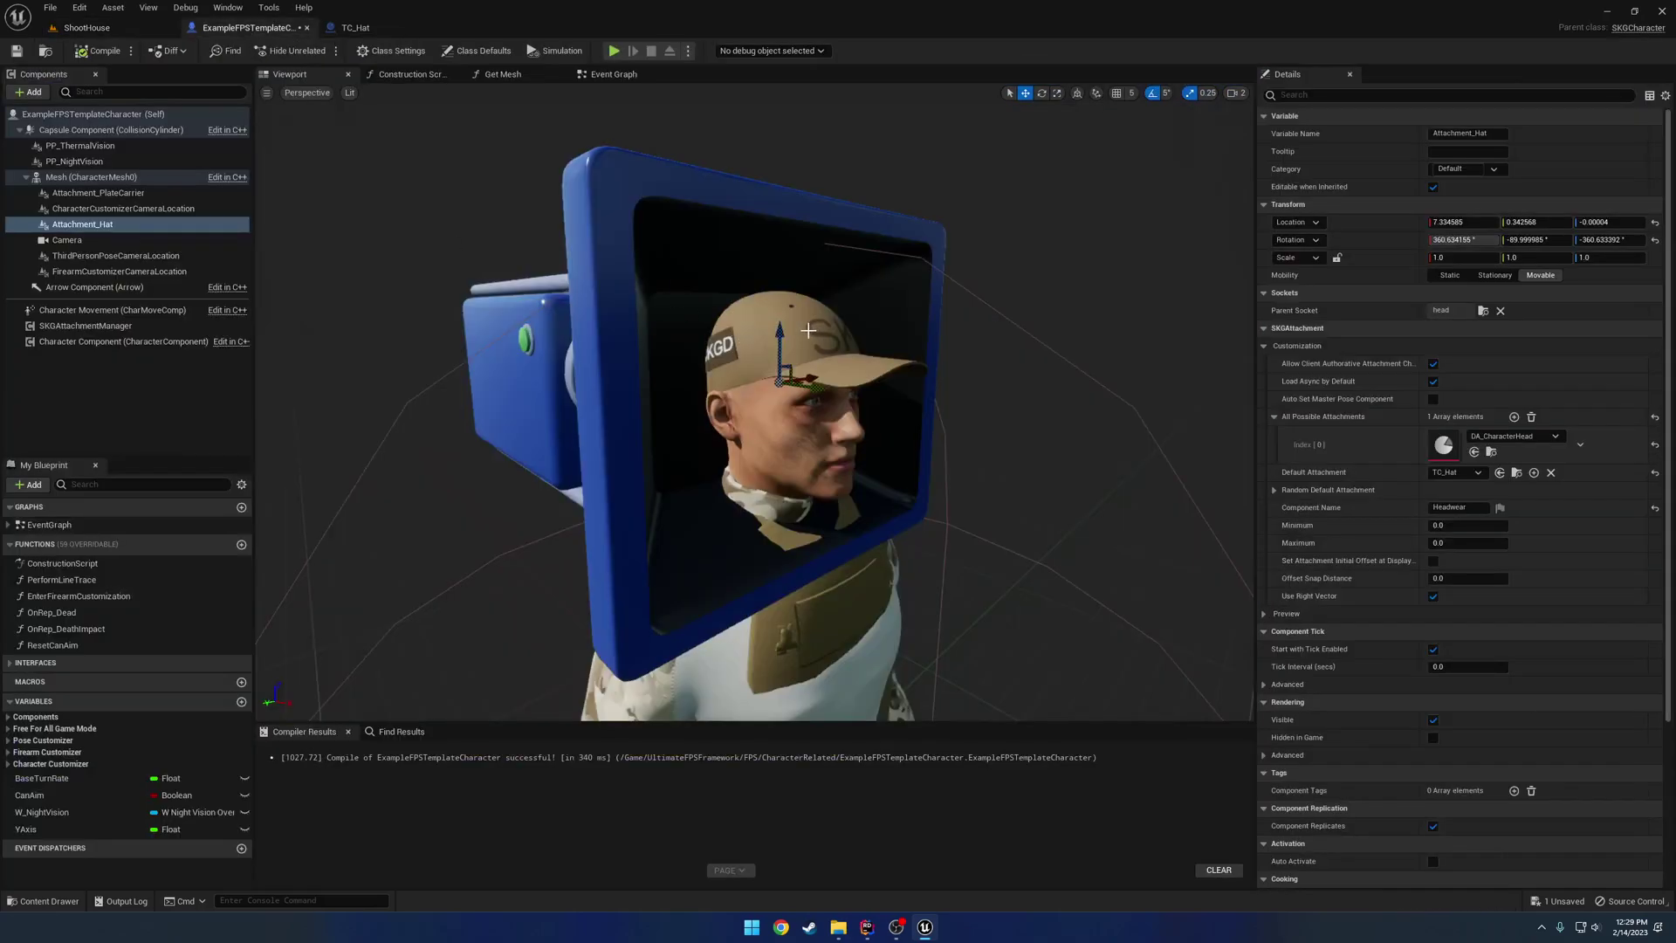
left_click(1274, 491)
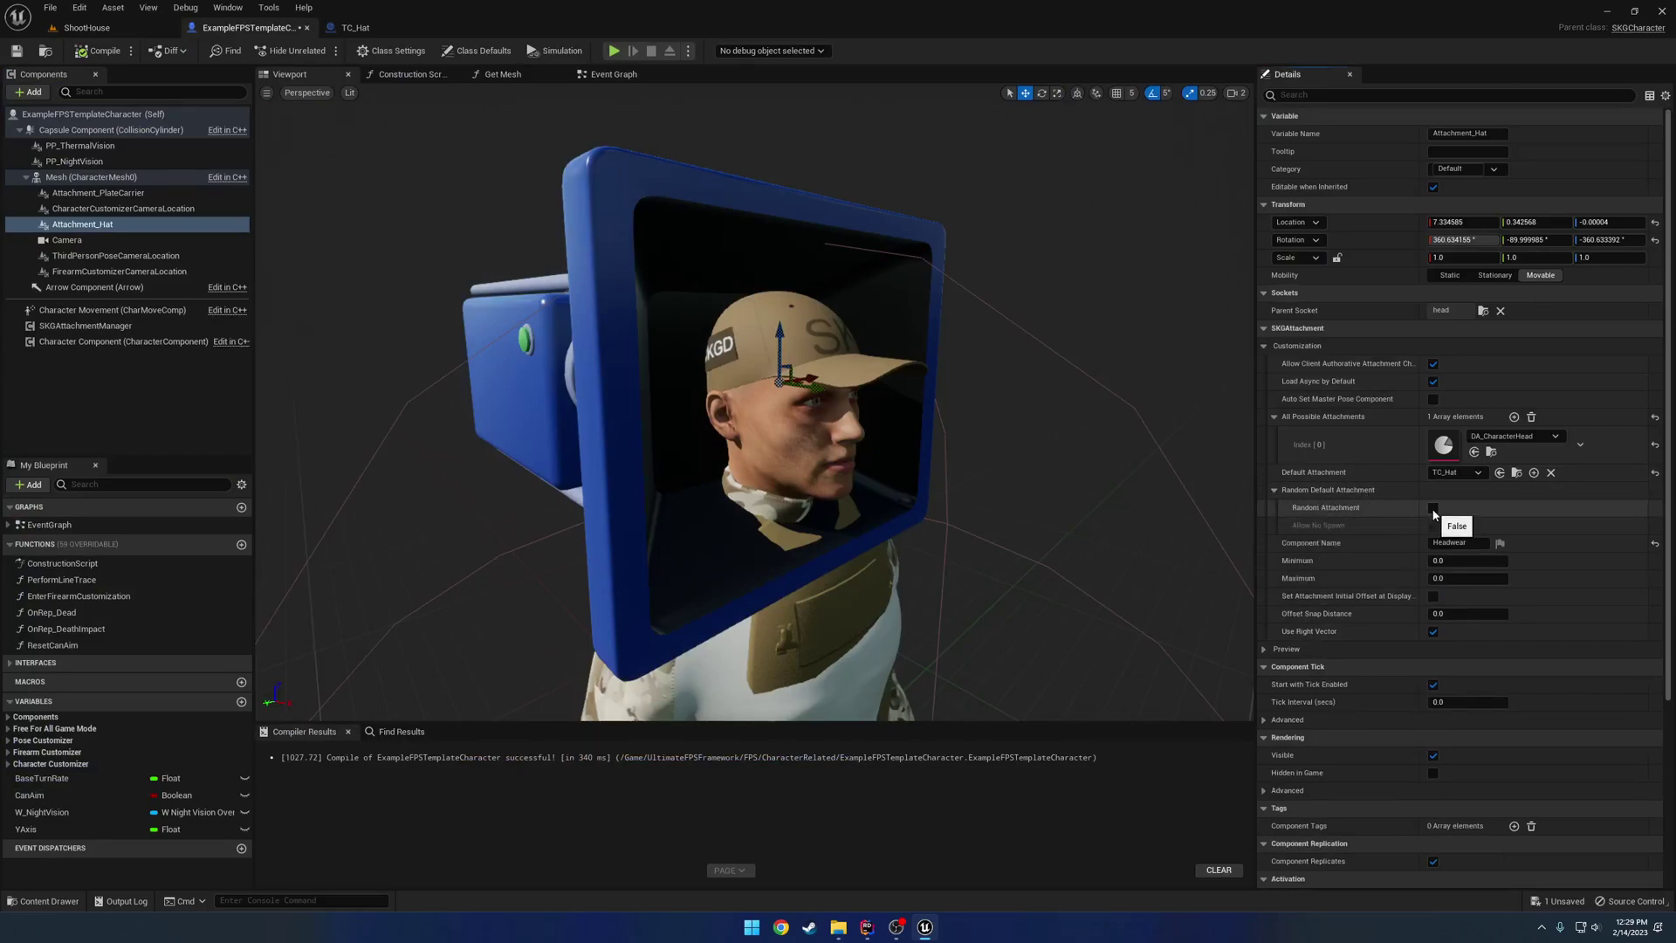
left_click(1433, 508)
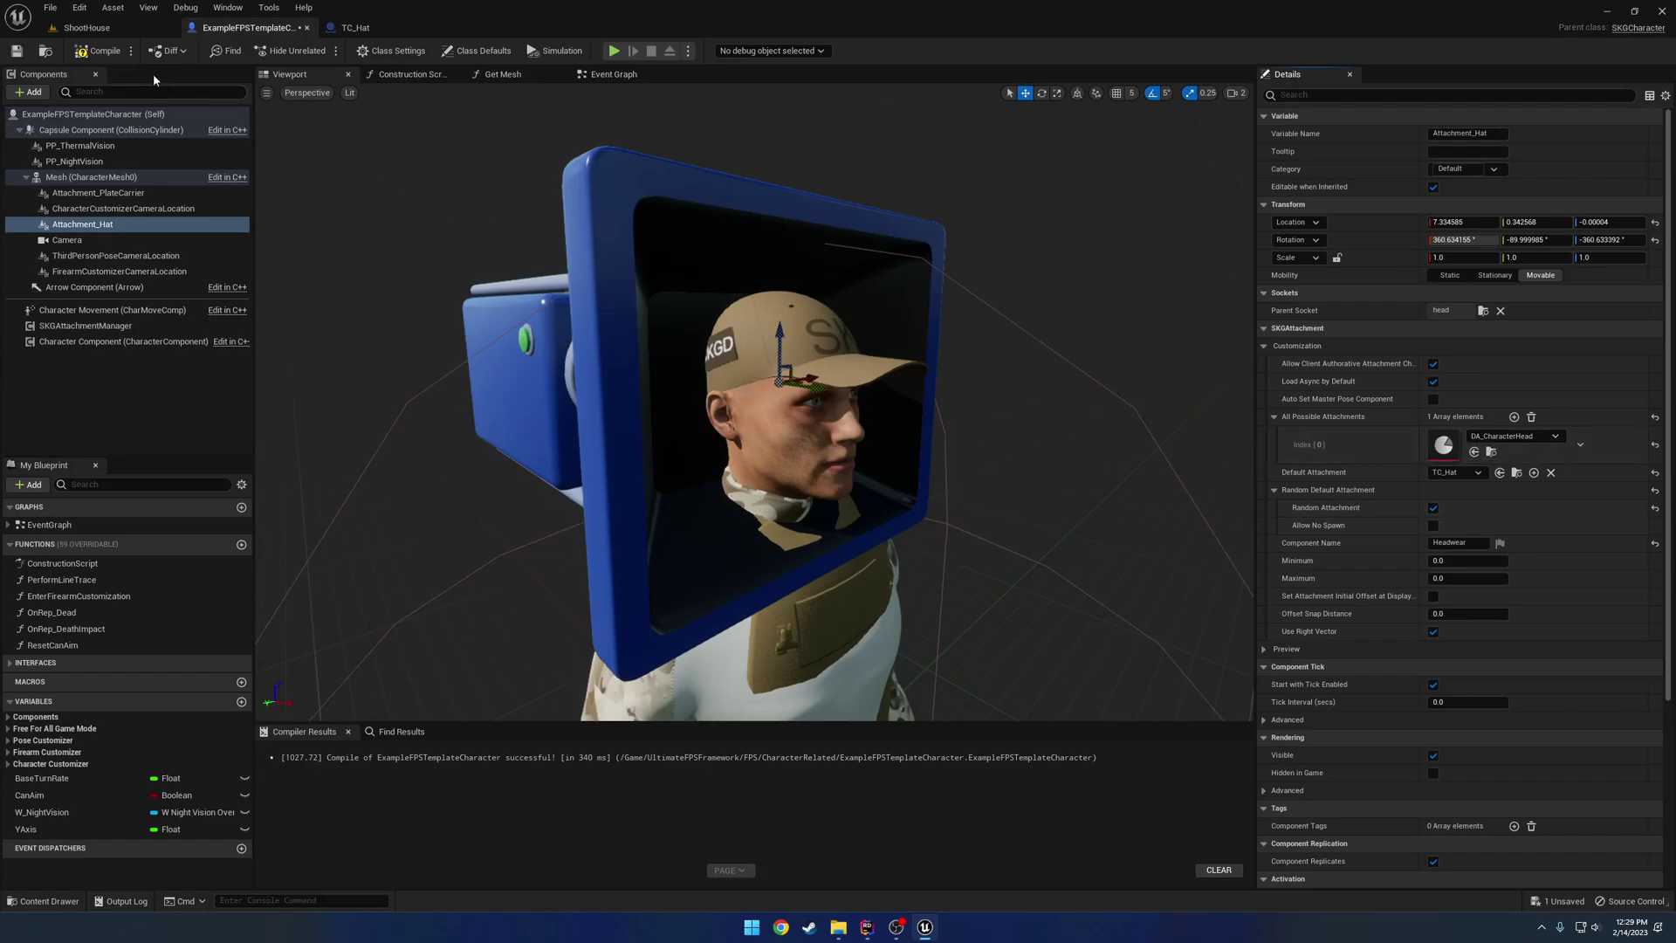
left_click(99, 51)
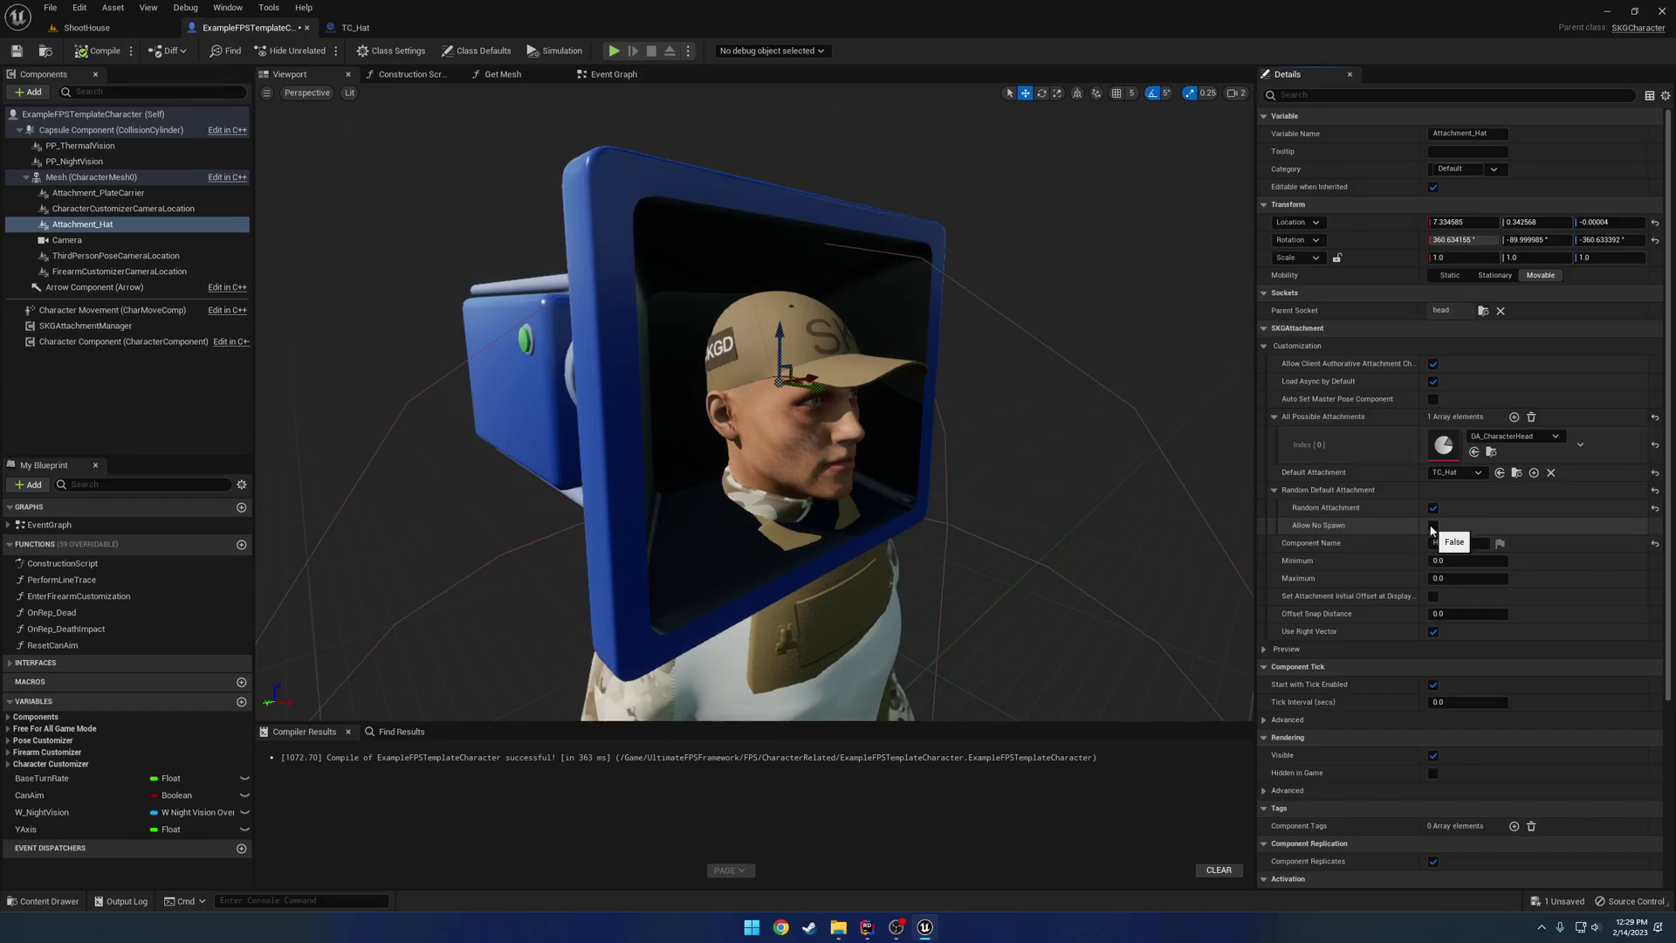
Try the Allow No Spawn option, turn Random Attachment back off, and return to the ShootHouse level.
left_click(1433, 526)
left_click(1433, 527)
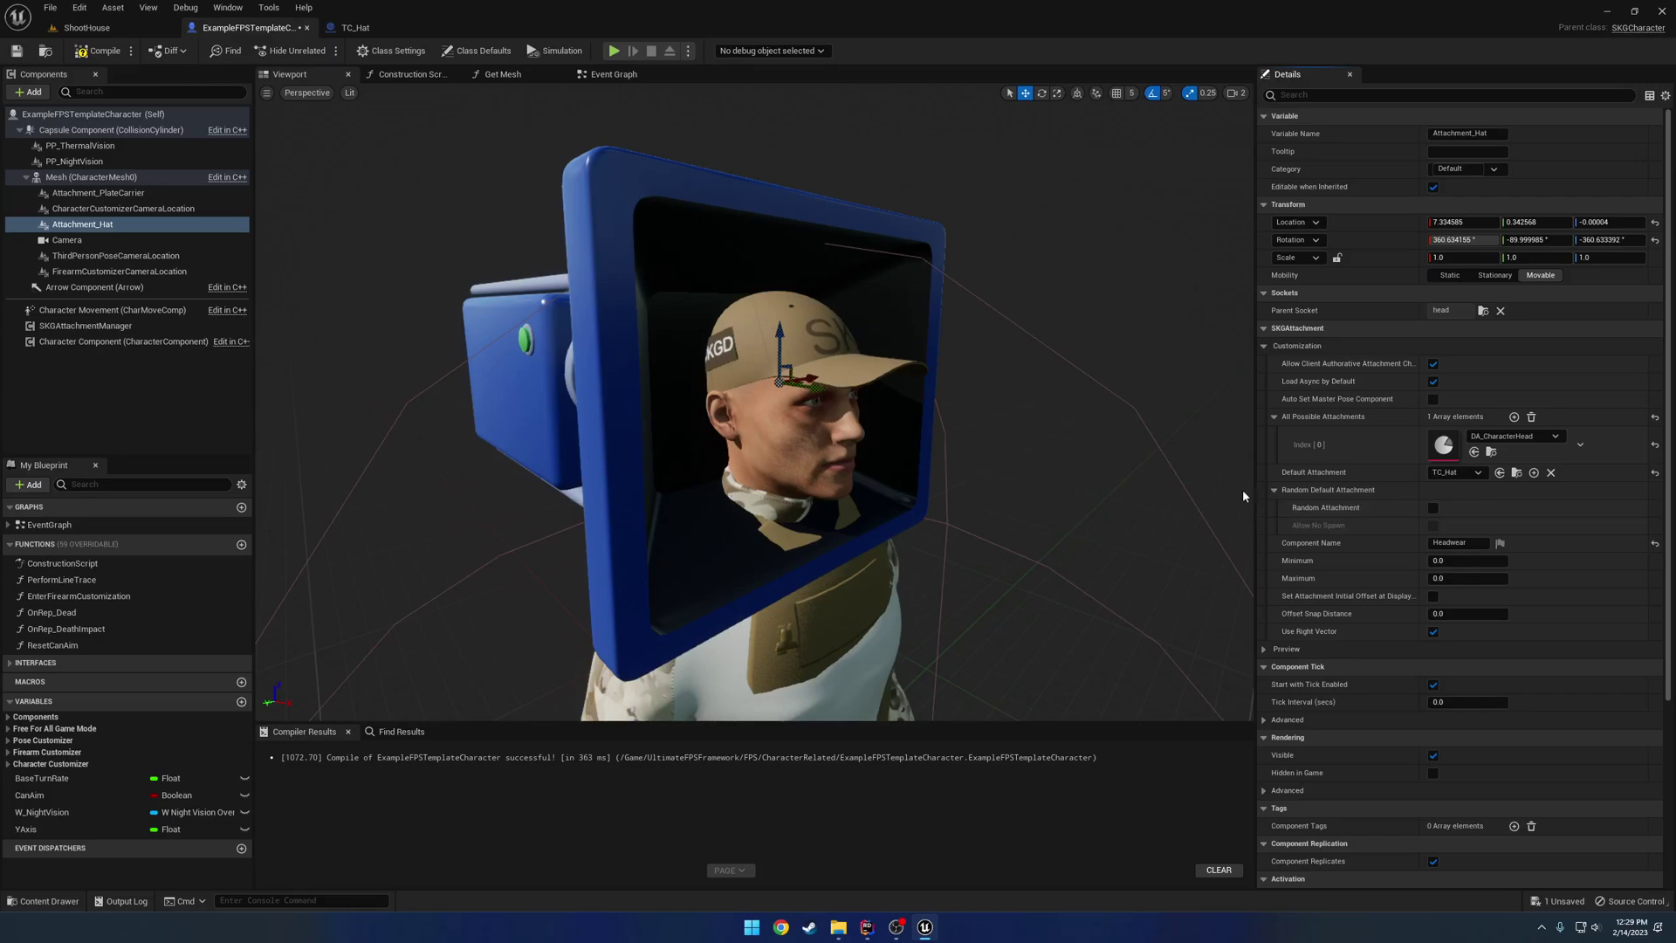
left_click(1274, 491)
left_click(98, 28)
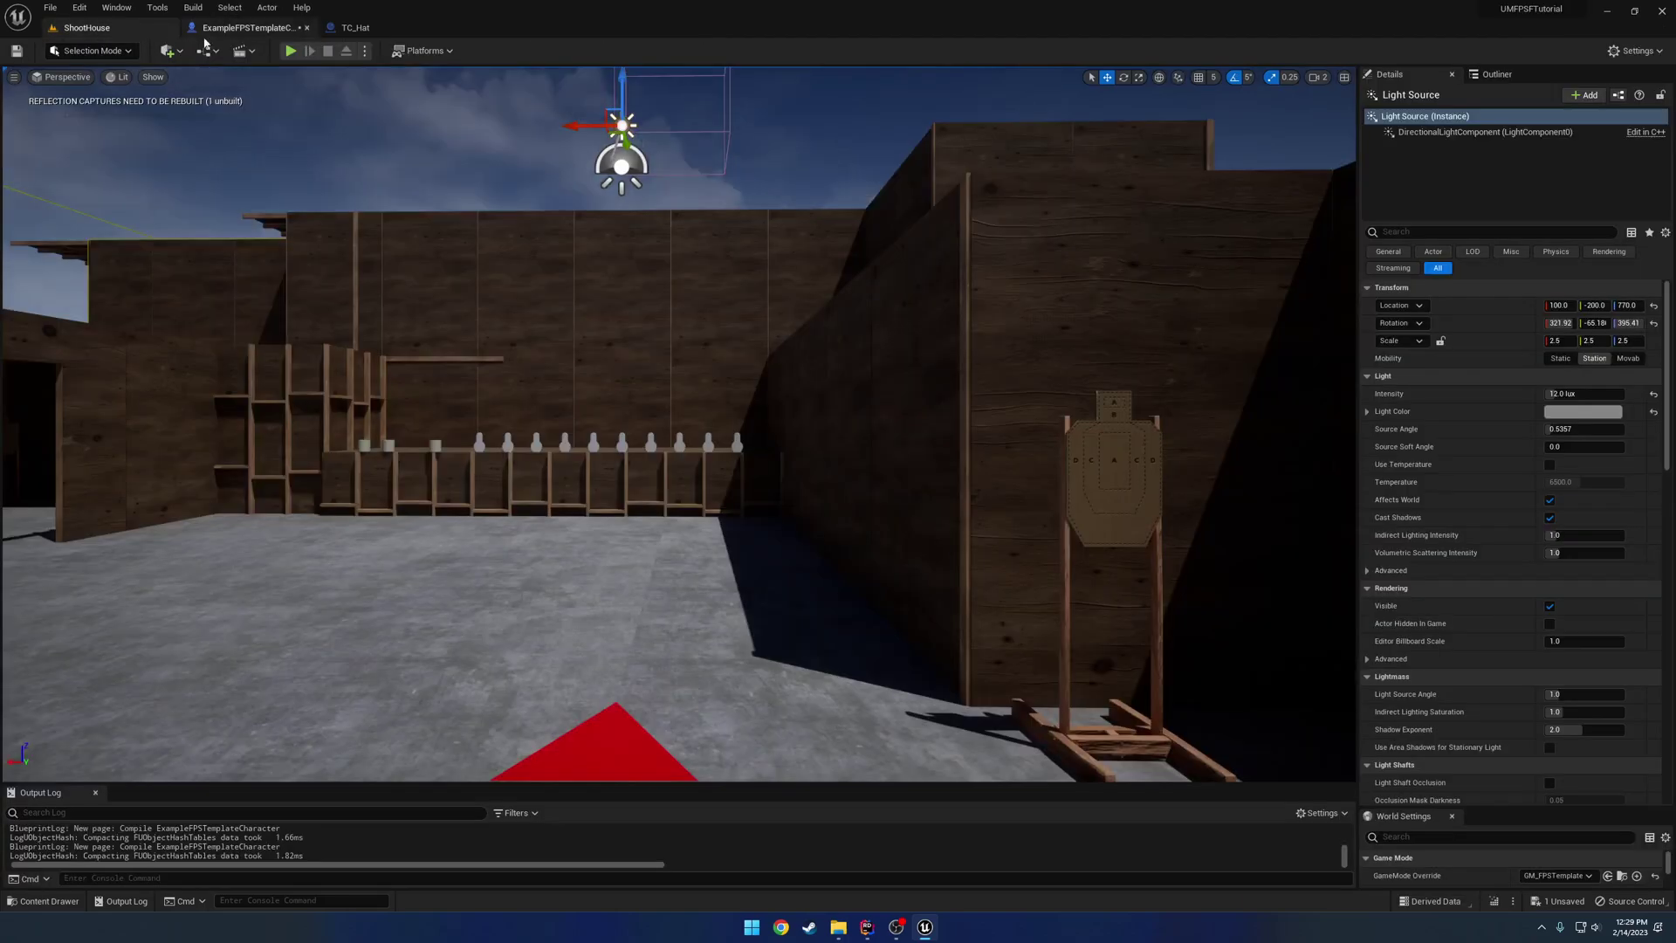
Play the ShootHouse level three times in a row, compare the attachments on the character and rifle, and end each session.
left_click(289, 50)
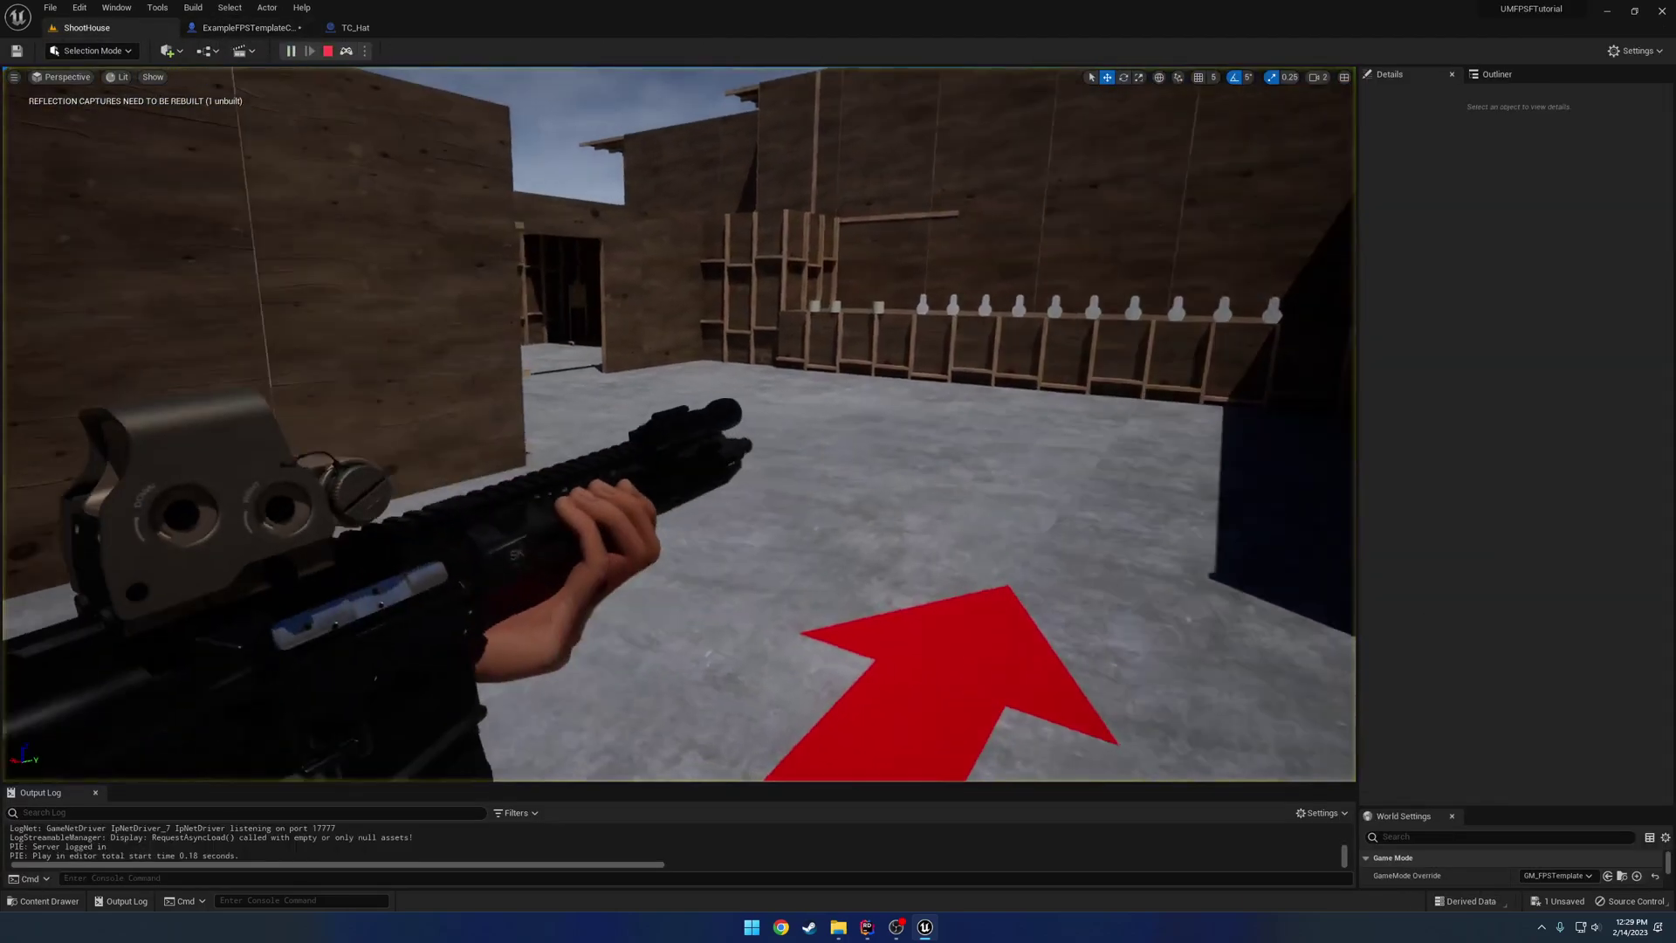
key("Escape")
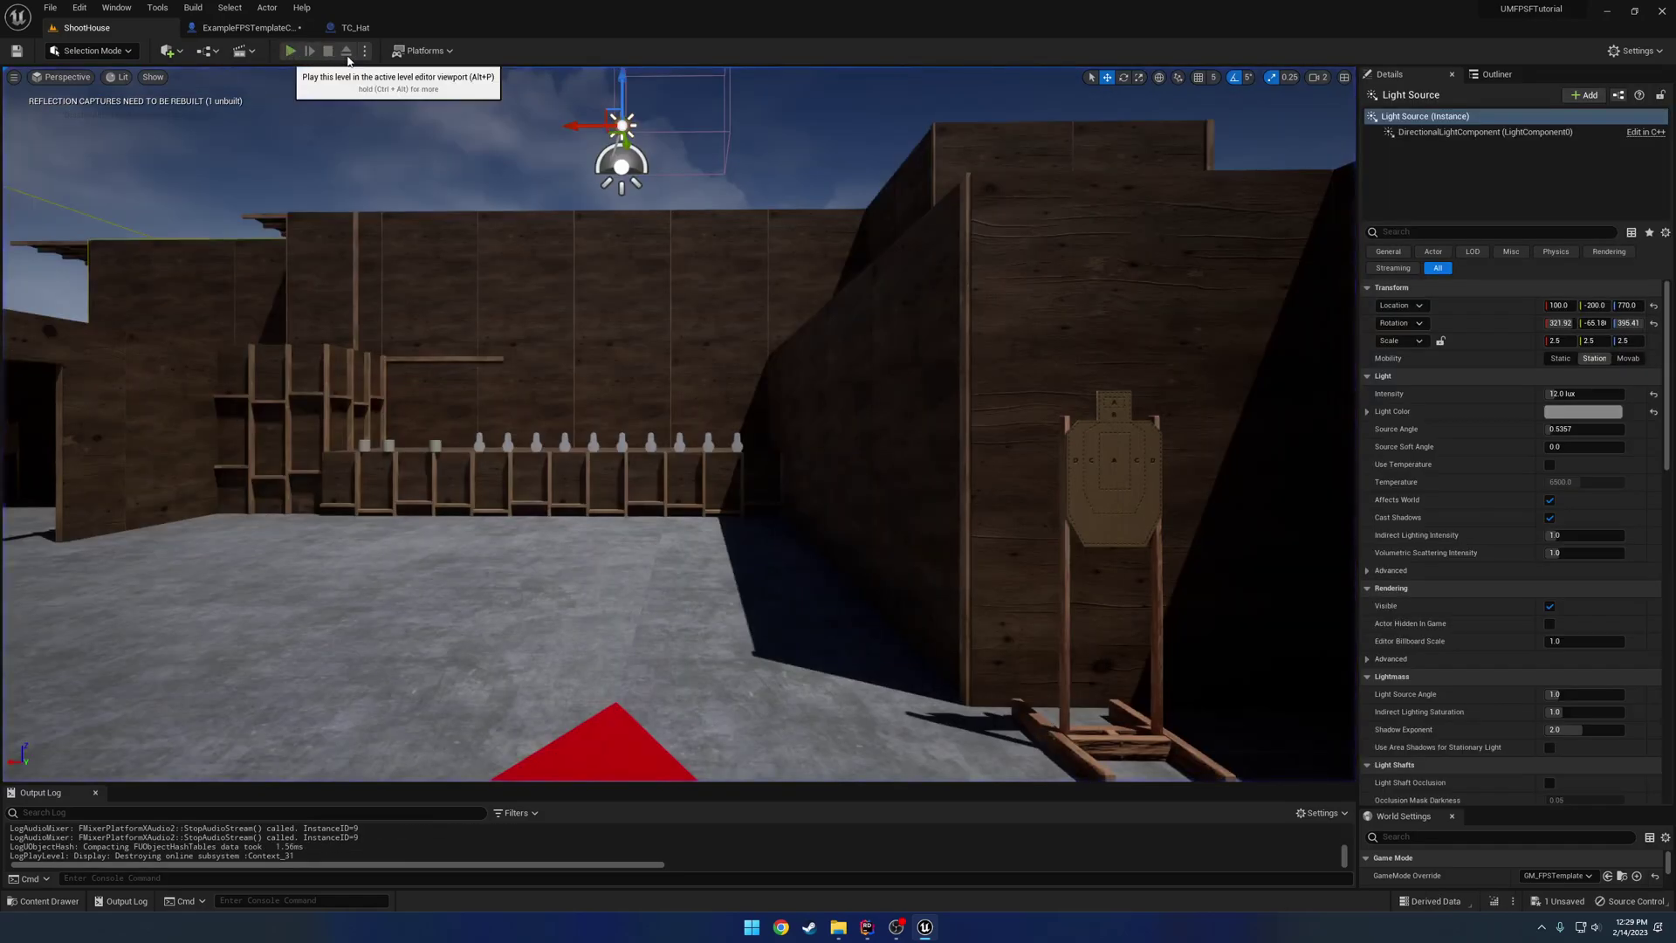
left_click(289, 50)
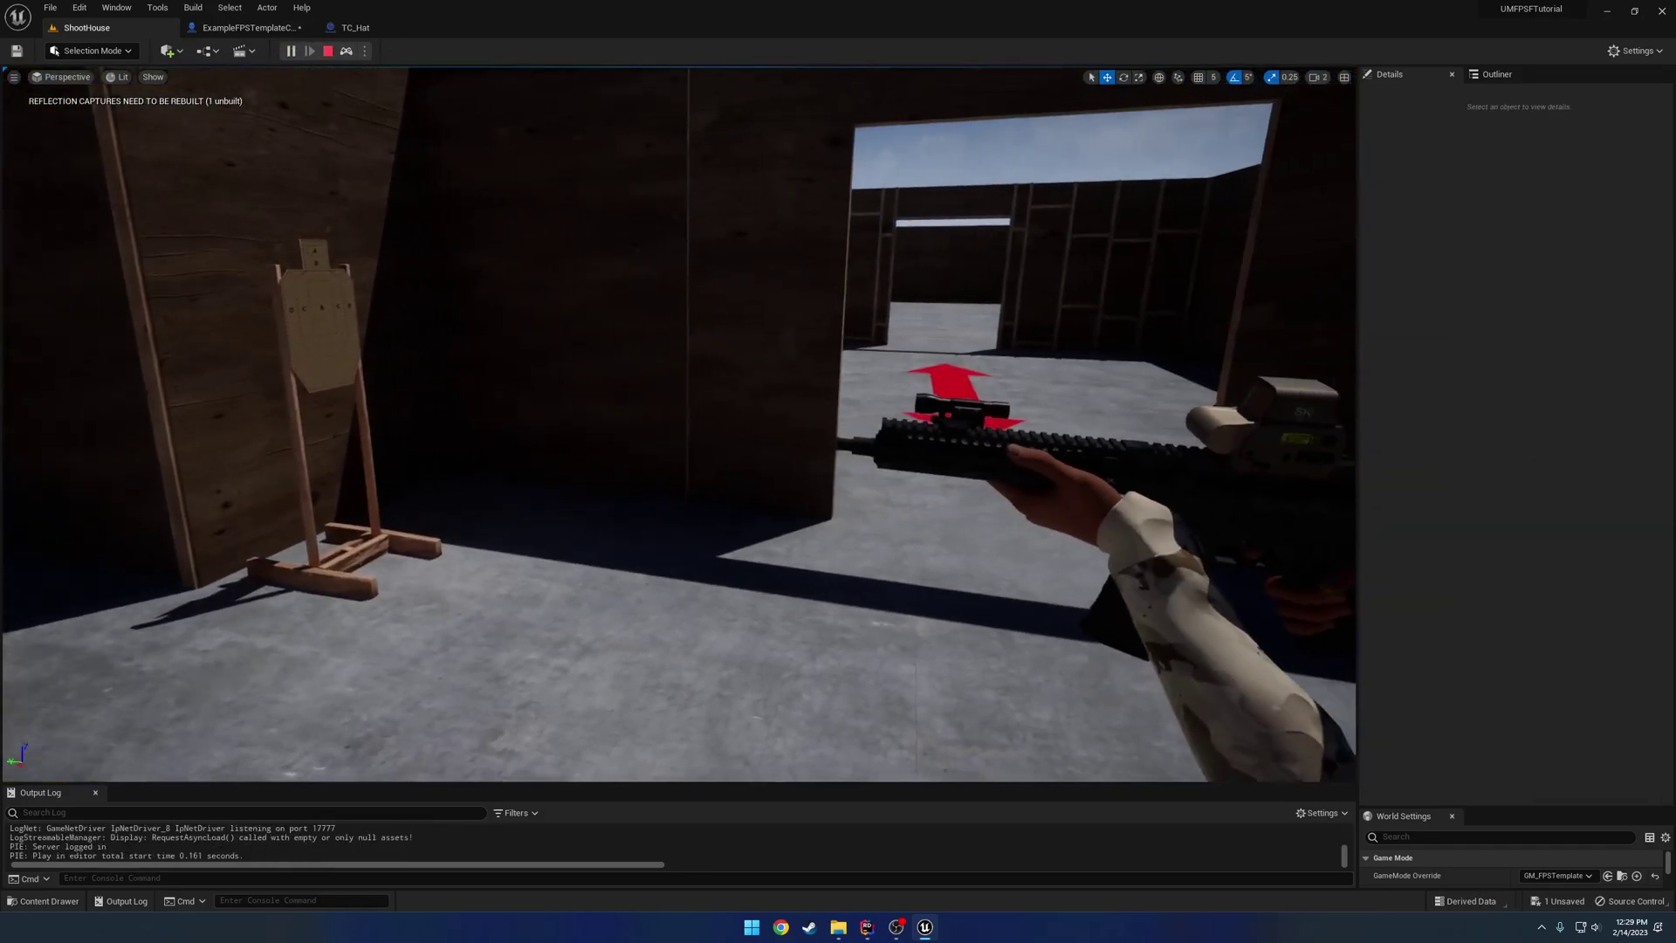
key("shift+F1")
left_click(329, 51)
left_click(290, 50)
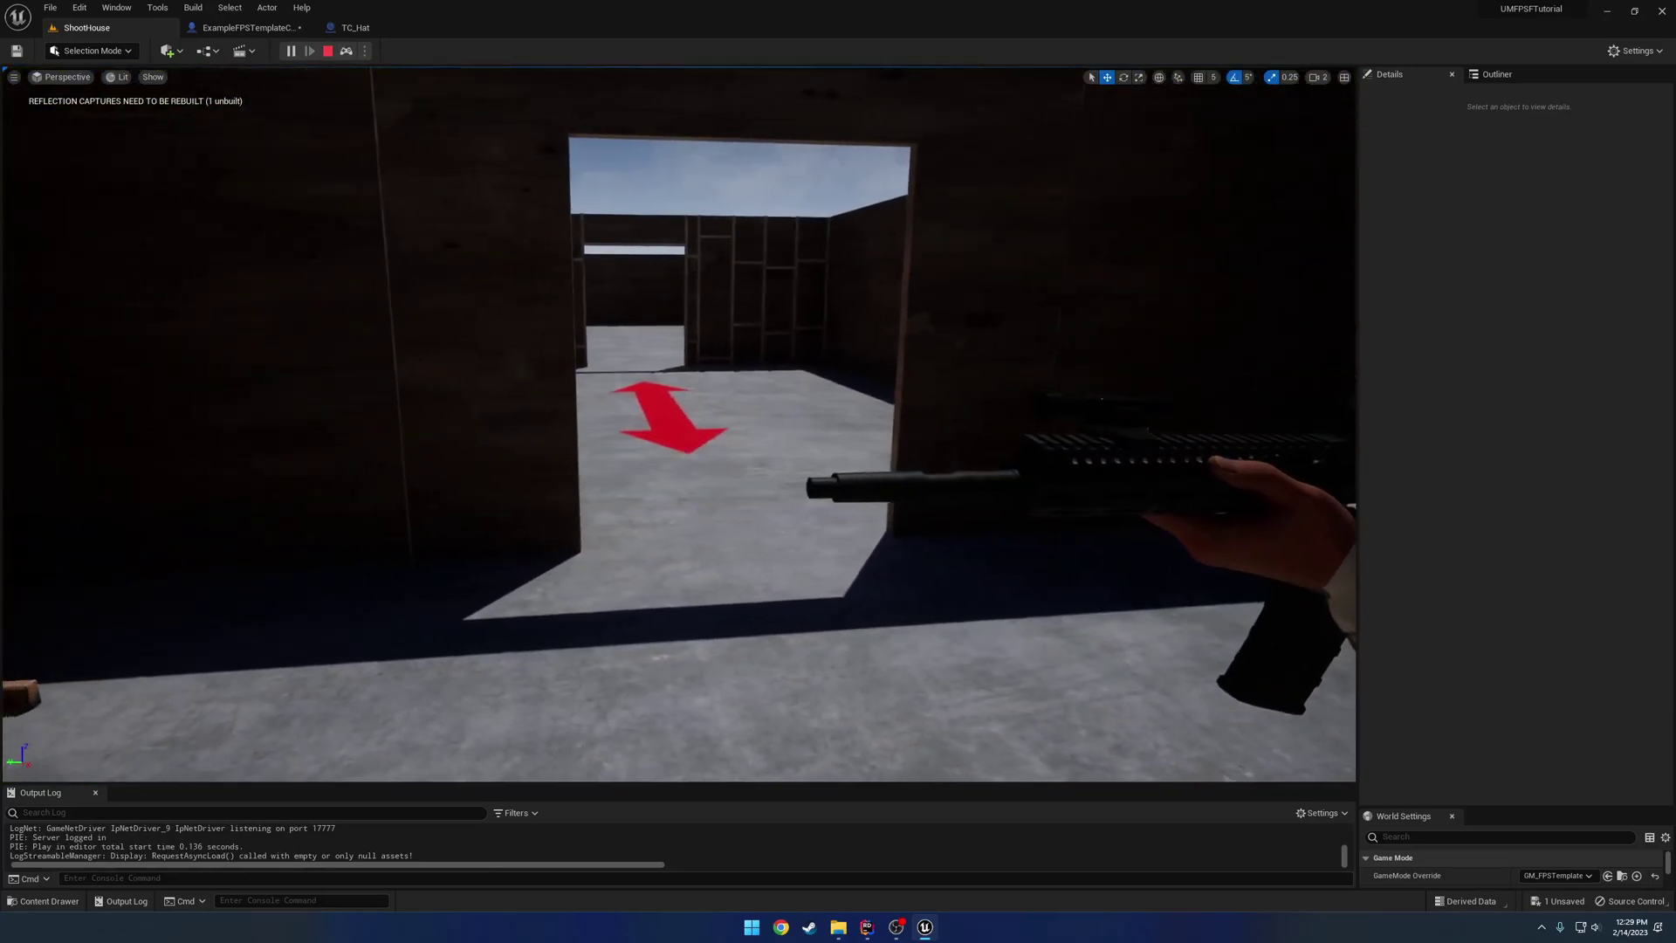
key("Escape")
Save the ExampleFPSTemplateCharacter blueprint and select its Attachment_PlateCarrier component.
left_click(250, 27)
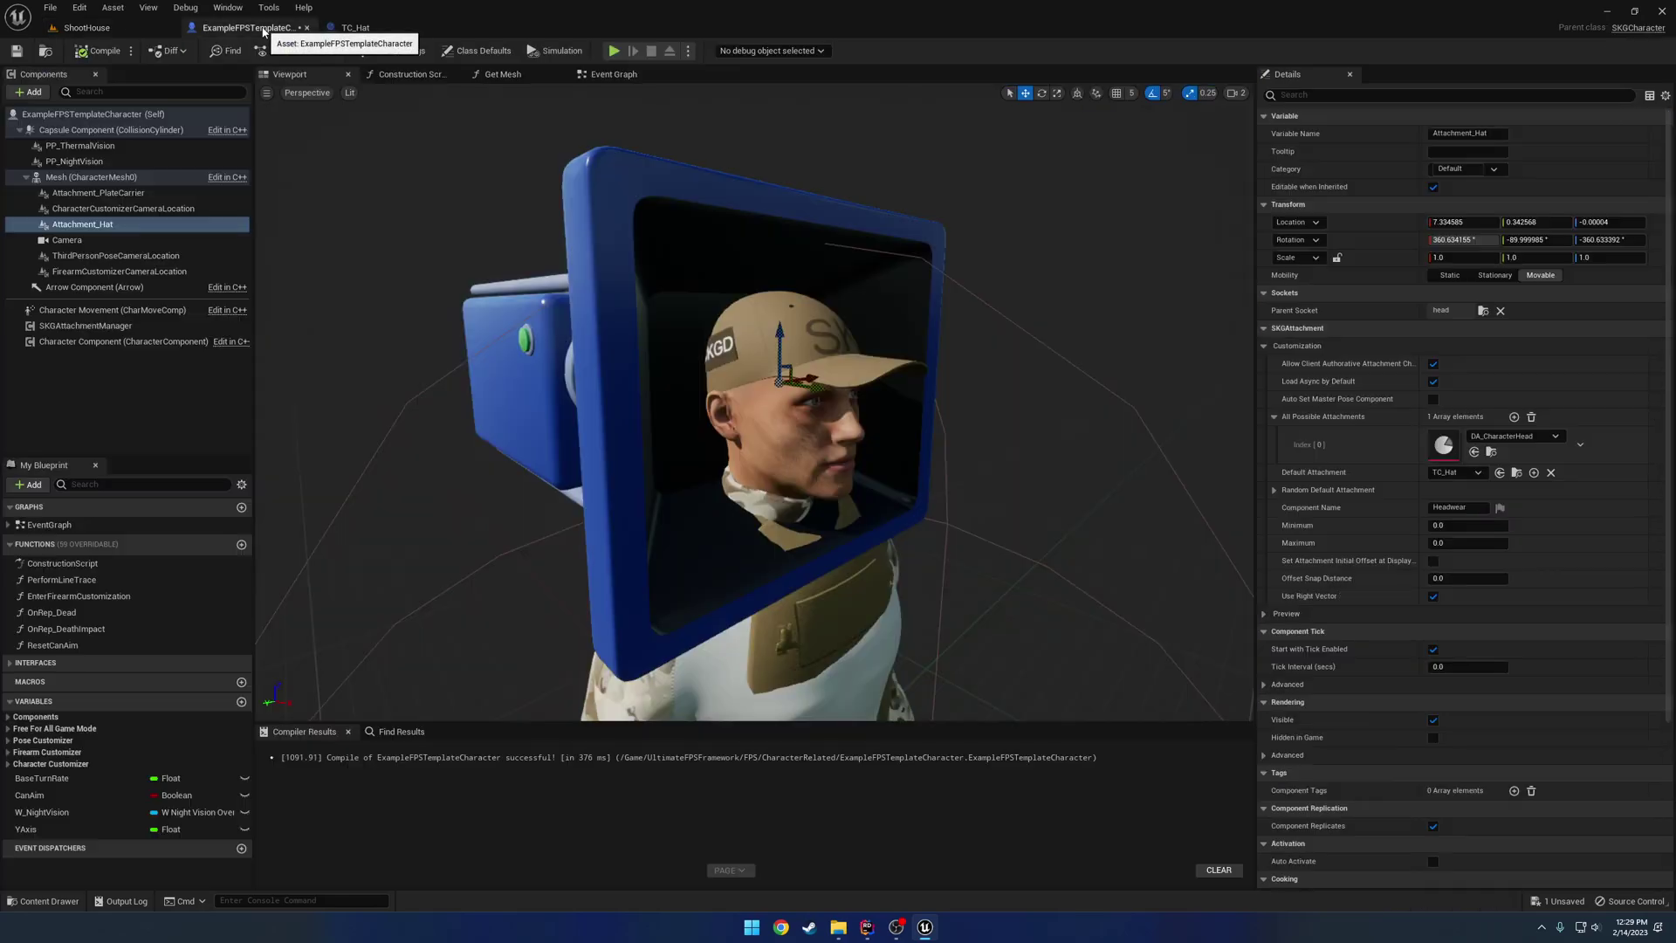
key("ctrl+s")
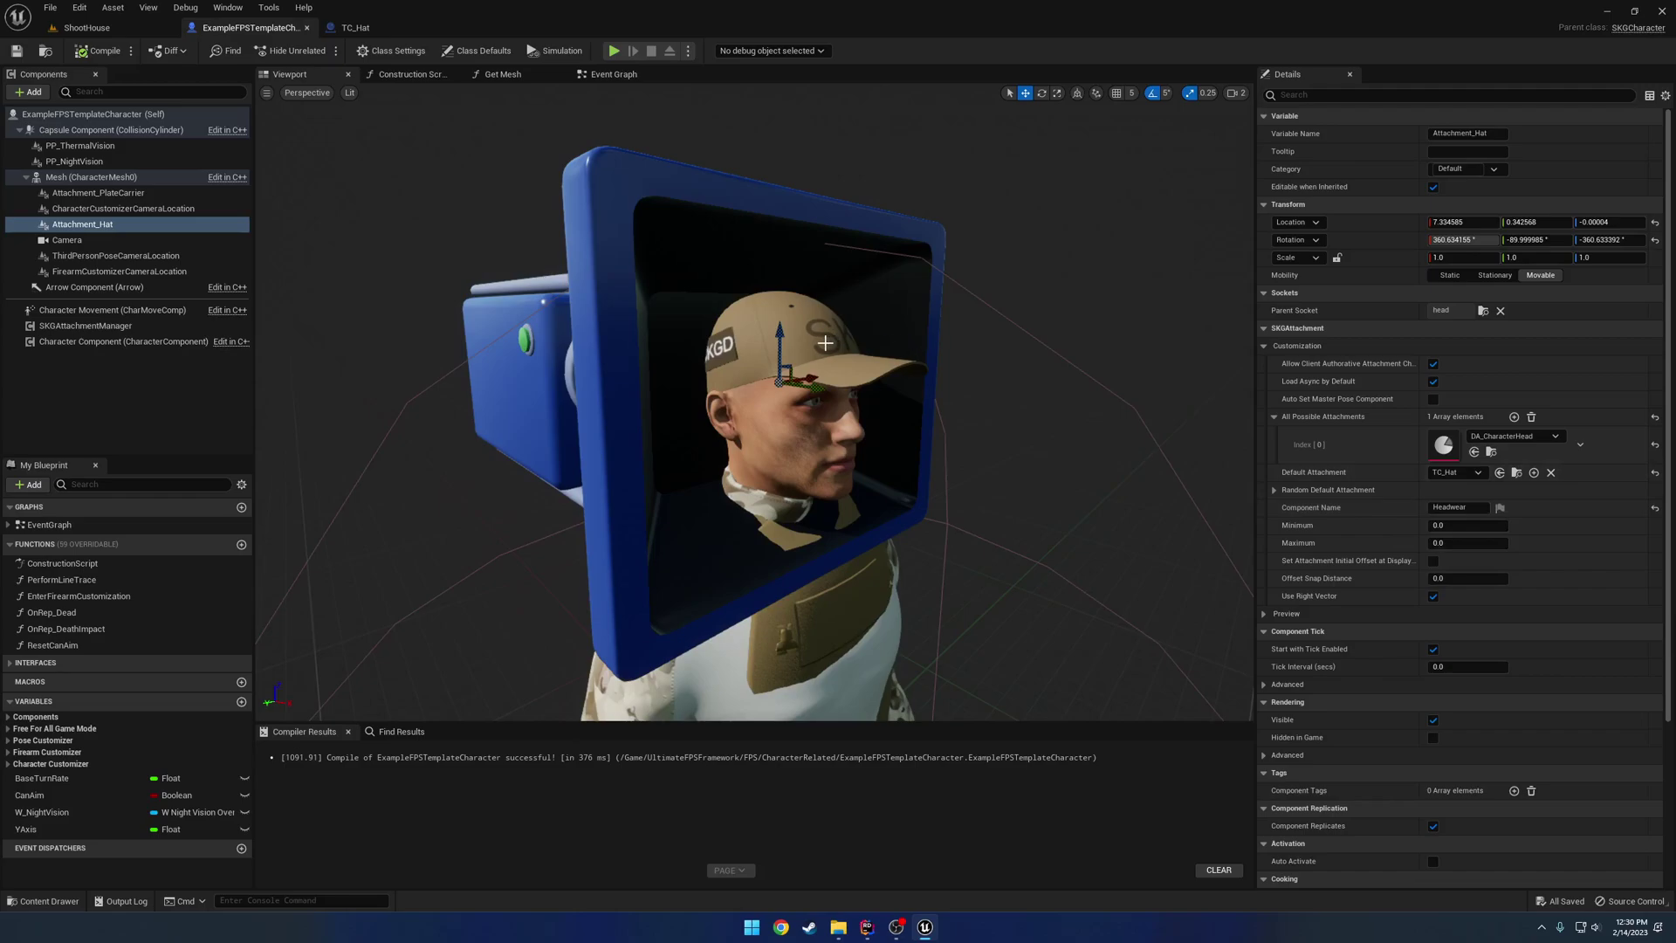
left_click(98, 193)
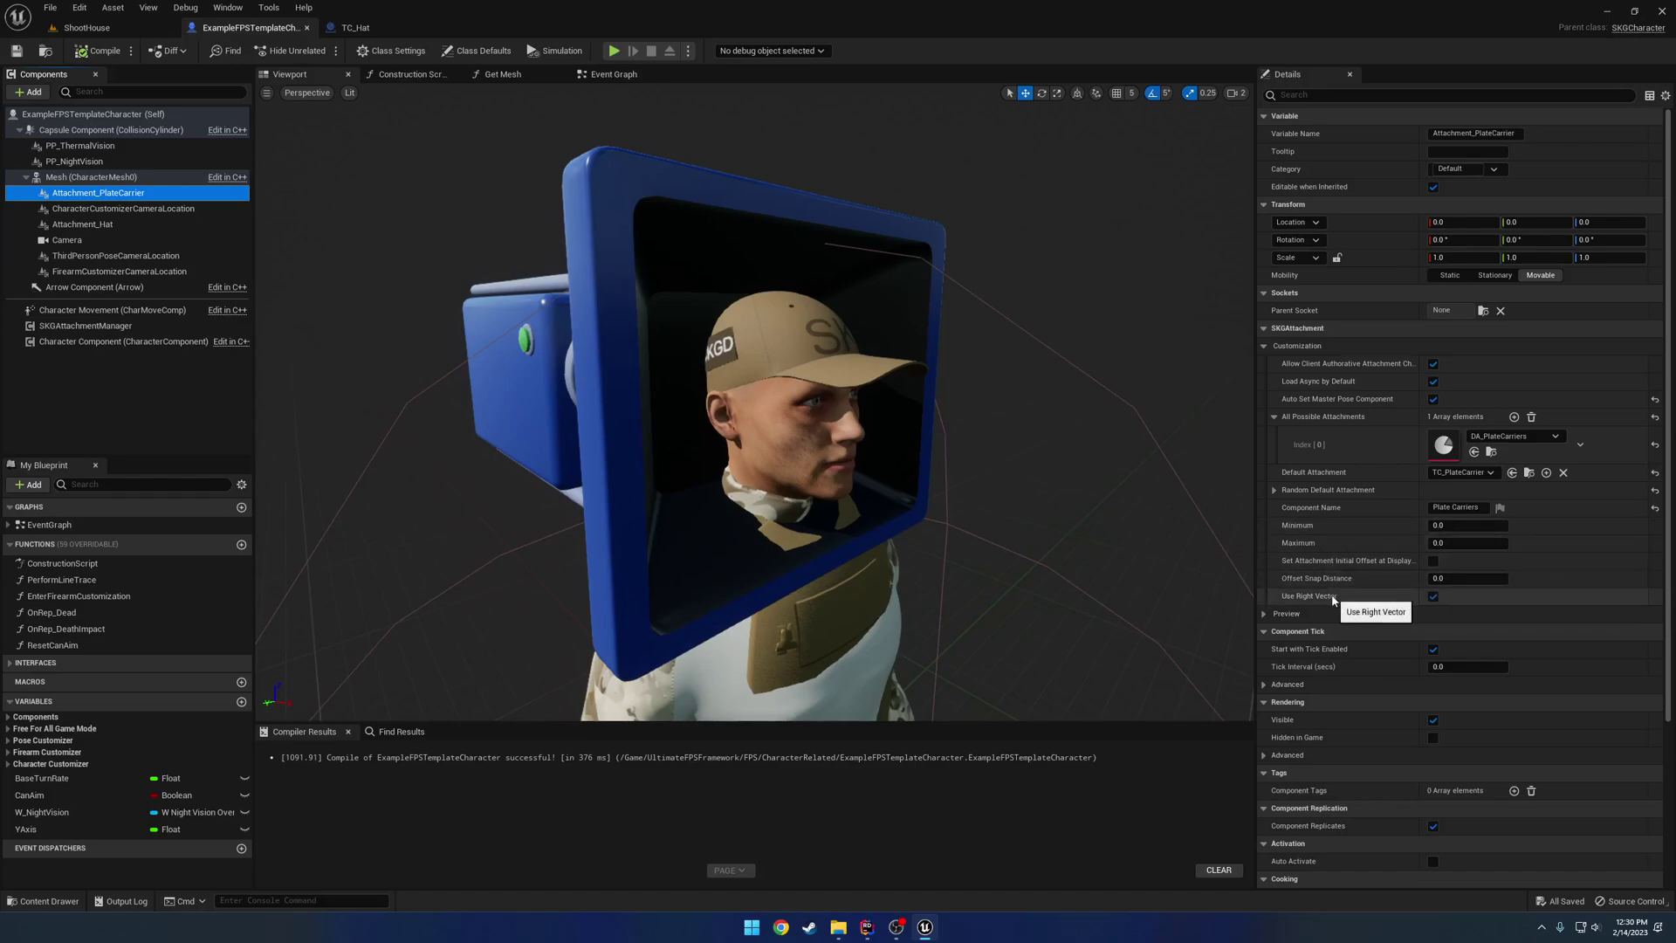
Play the ShootHouse level, slide the rifle's sight forward along its rail in the firearm customizer, and end the session.
left_click(86, 28)
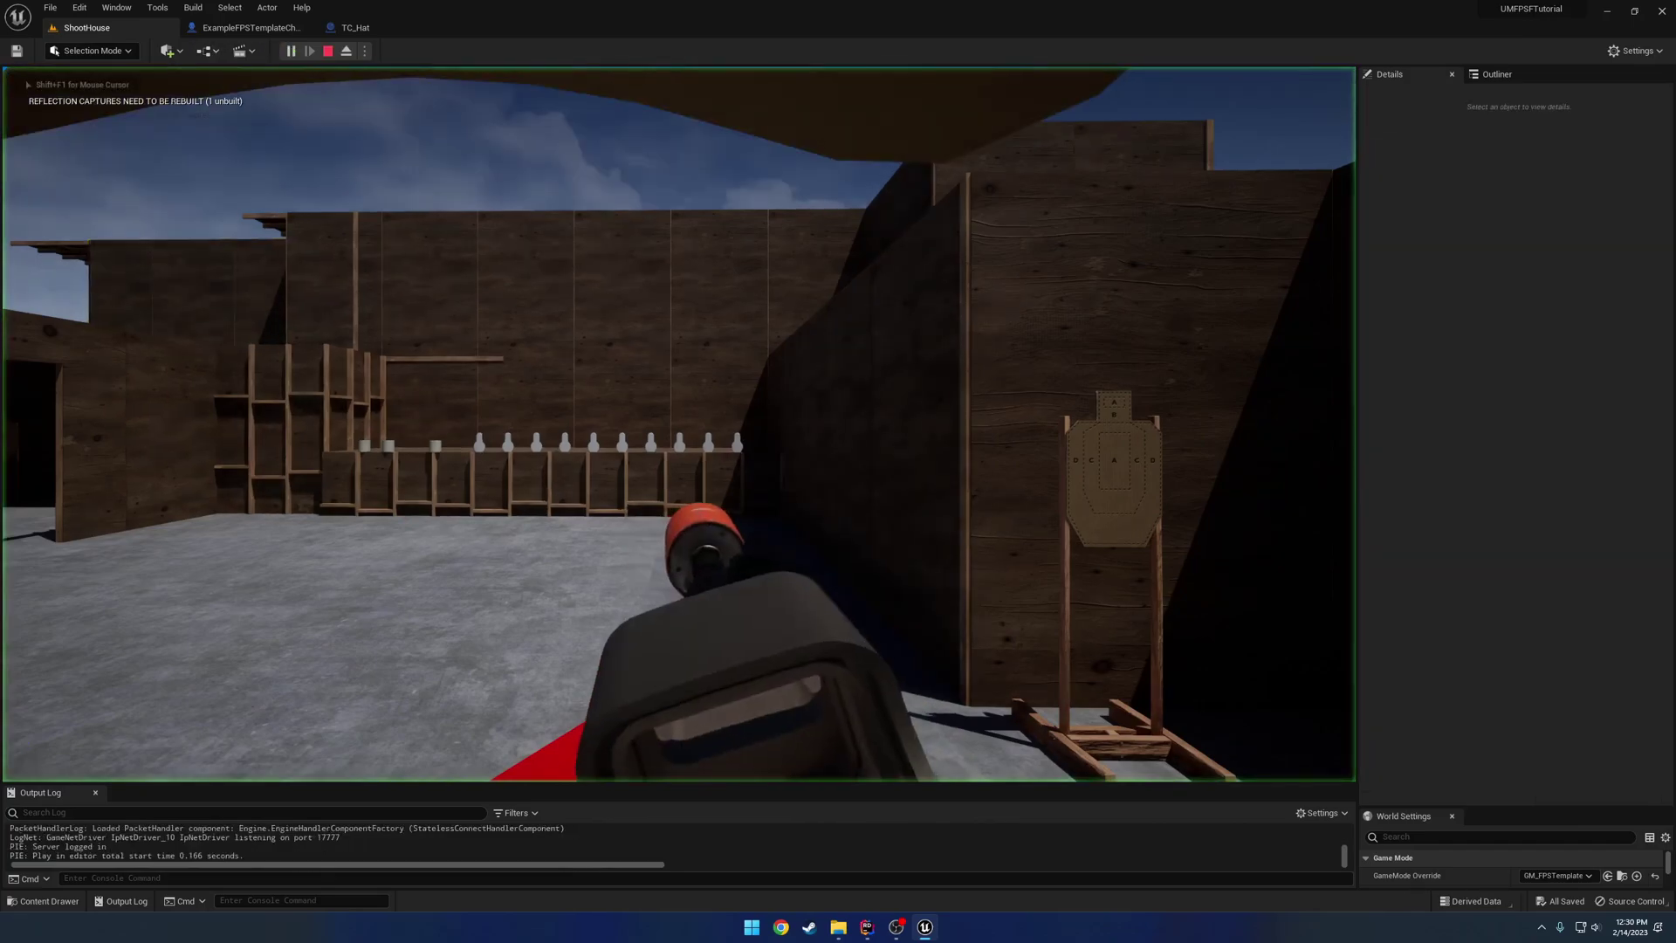
key("Tab")
left_click(942, 405)
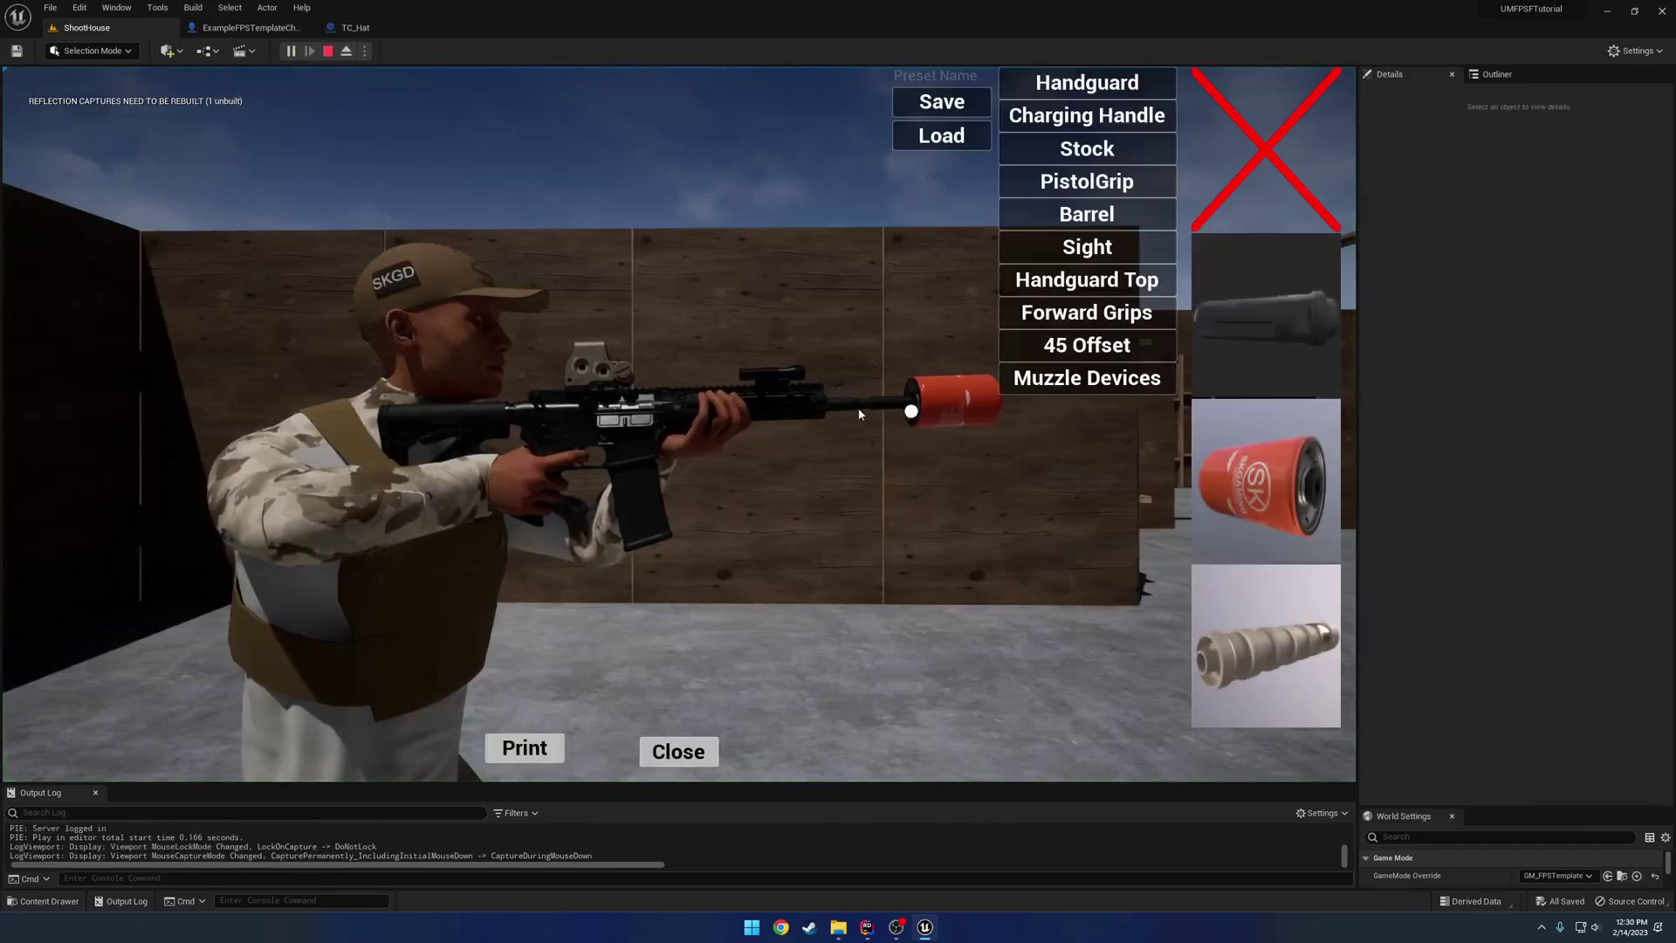
left_click(587, 374)
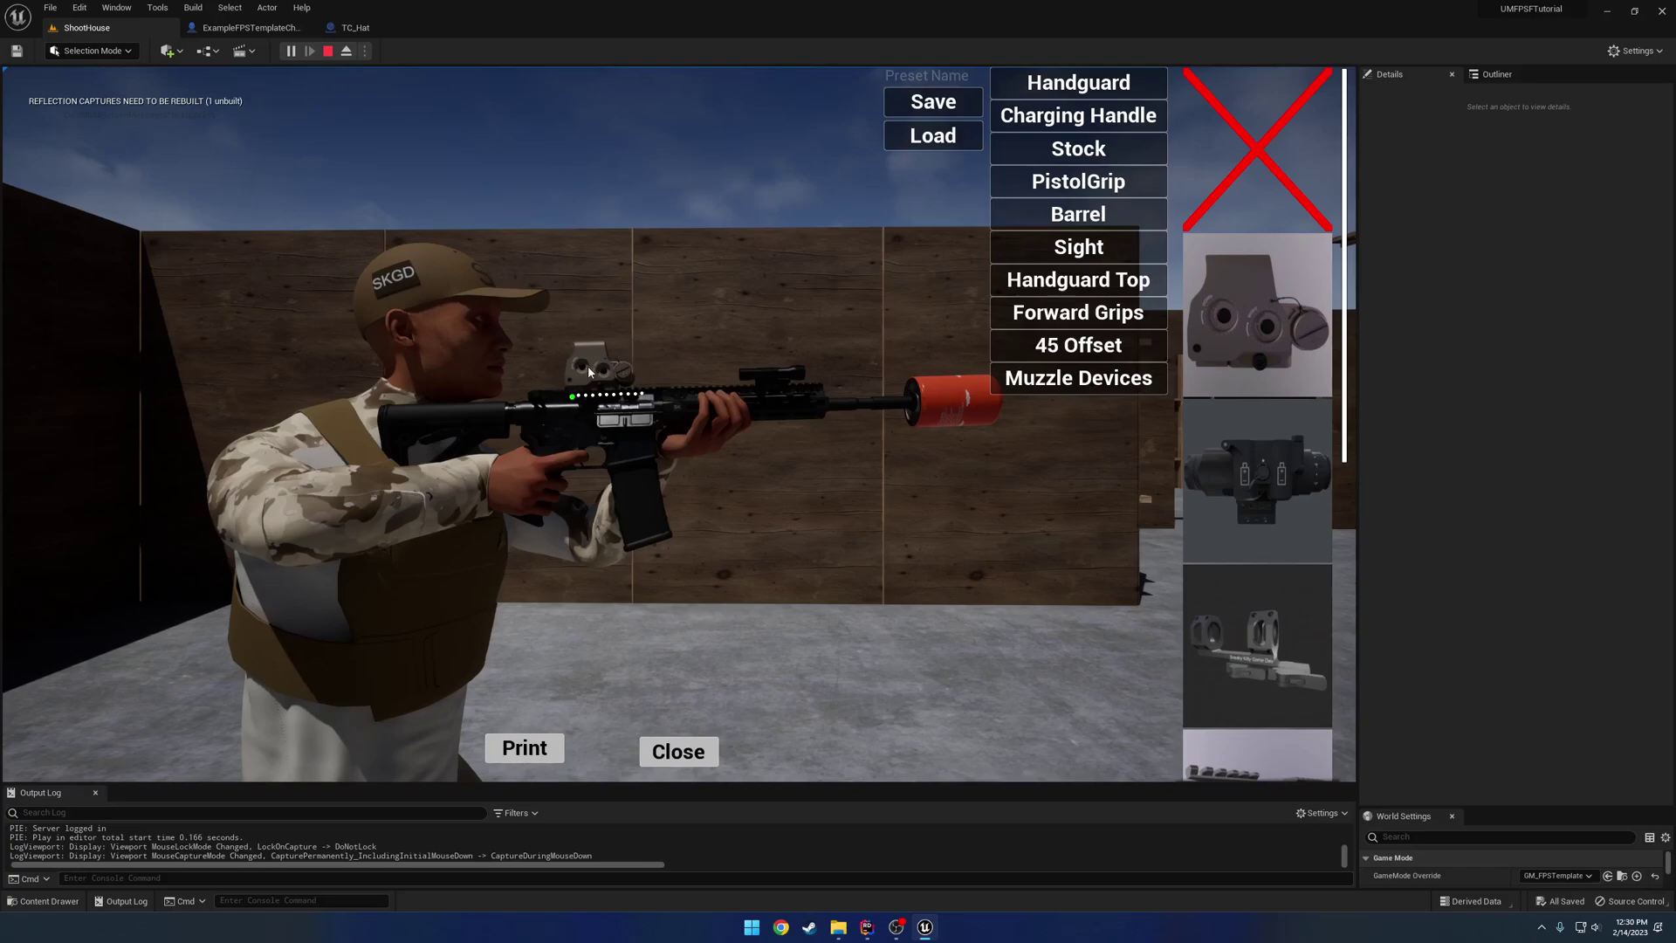
mouse_move(647, 373)
left_mouse_down()
mouse_move(608, 377)
mouse_move(646, 381)
left_mouse_up()
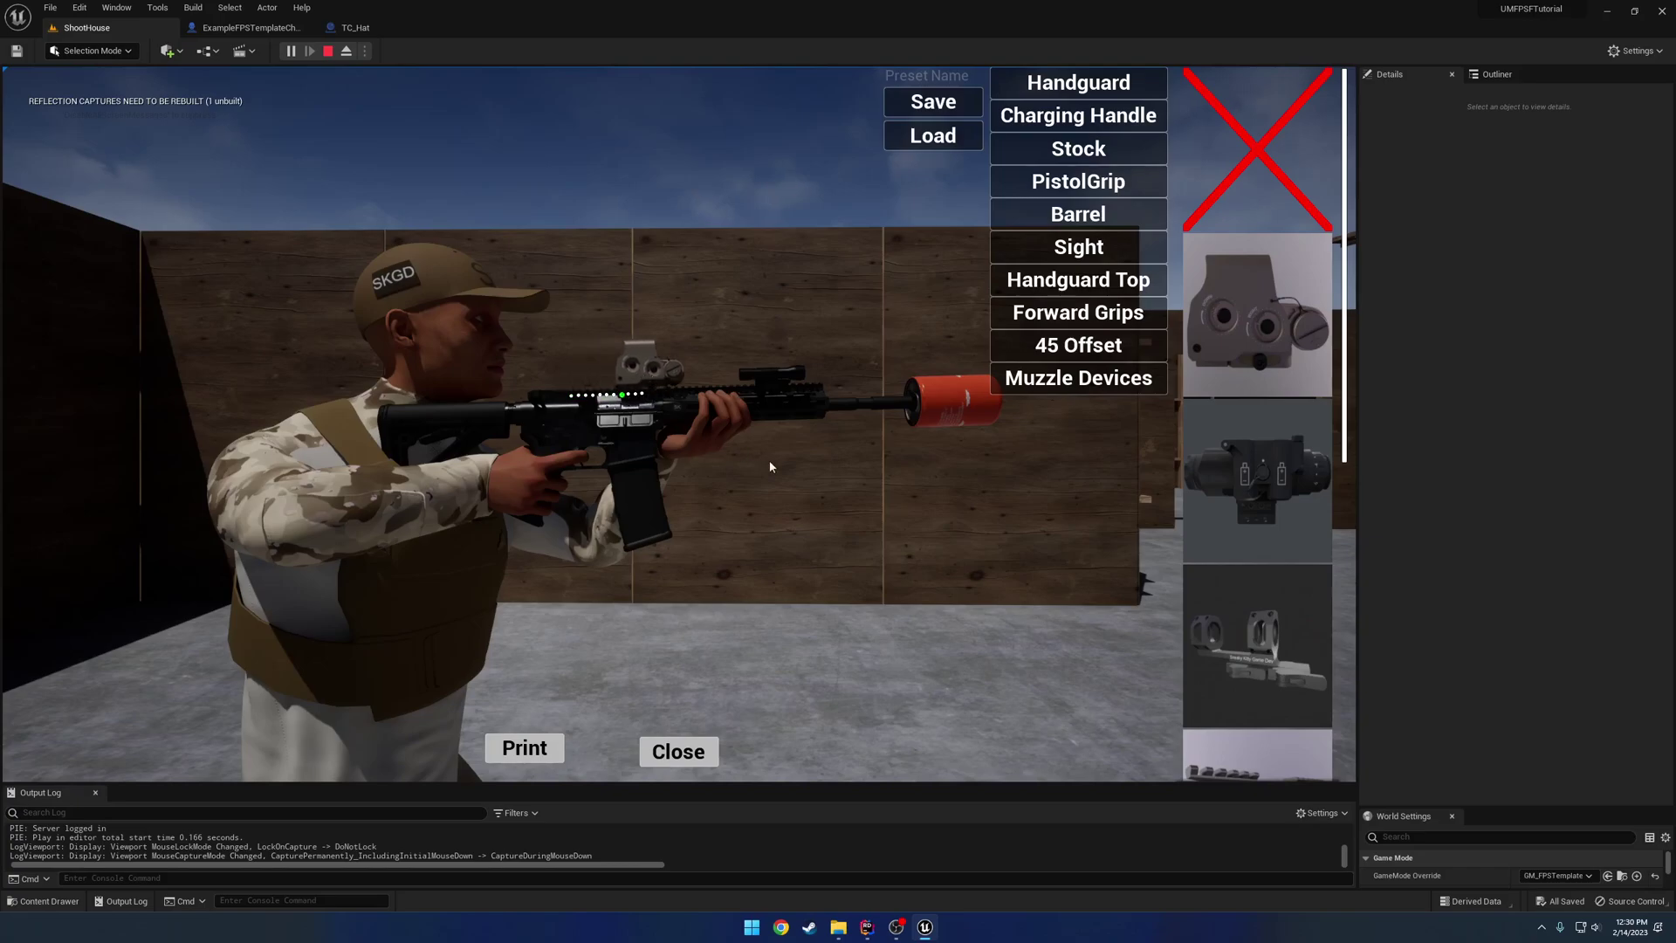
key("Escape")
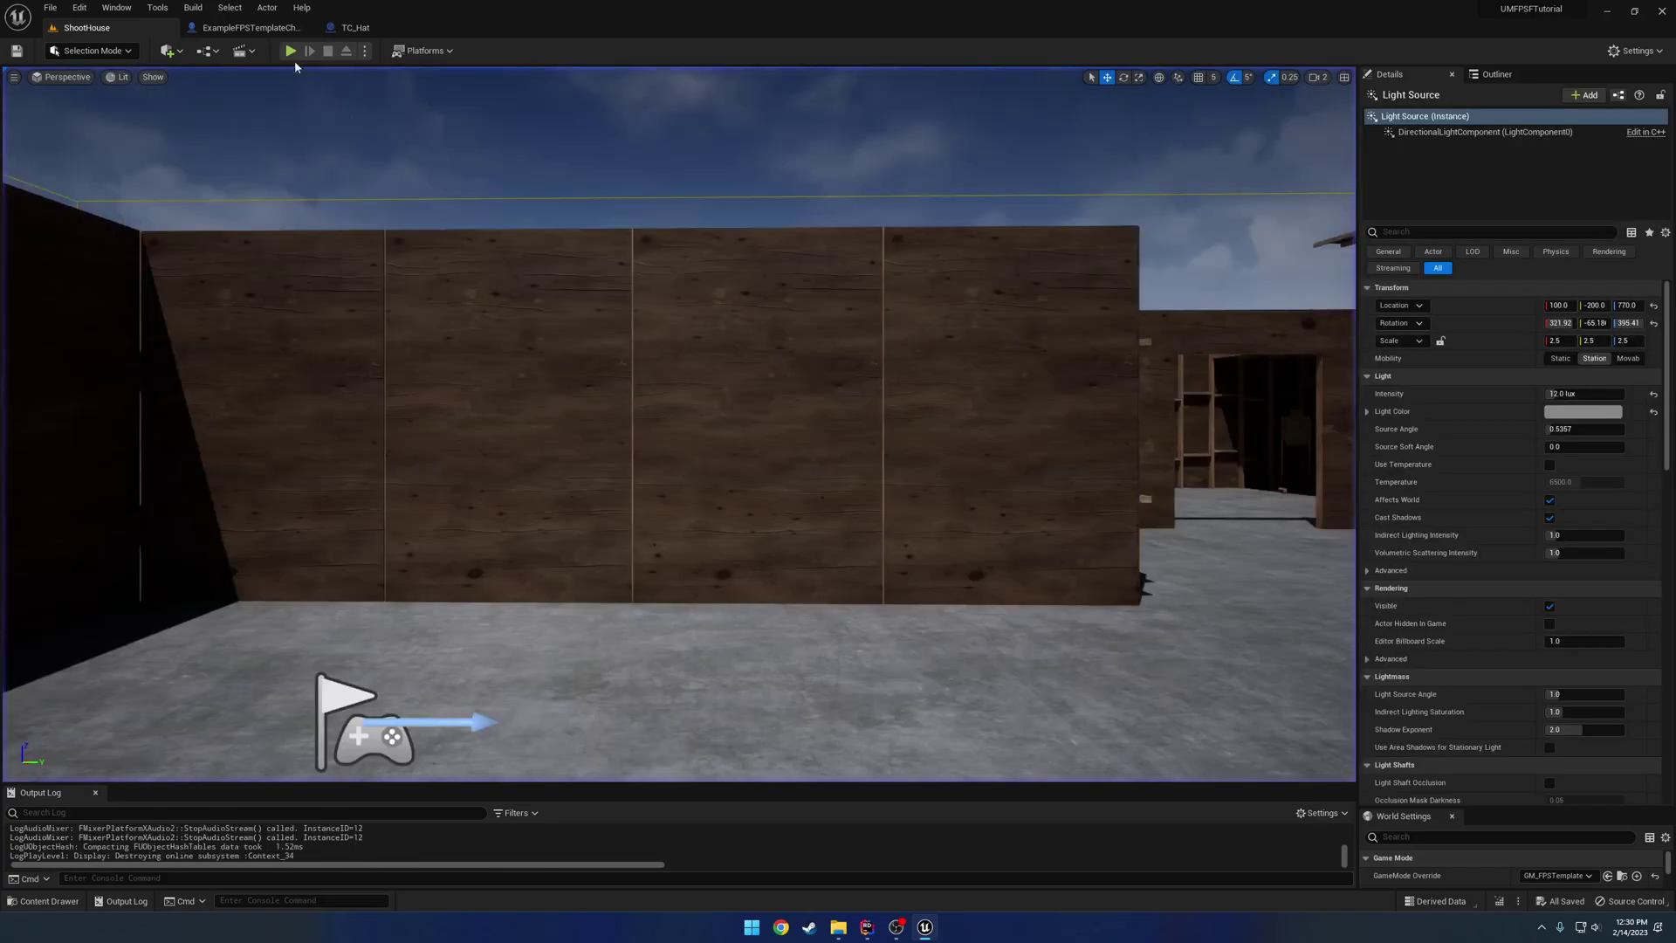
Return to ExampleFPSTemplateCharacter, view the character's torso, and select the Attachment_PlateCarrier component.
left_click(248, 27)
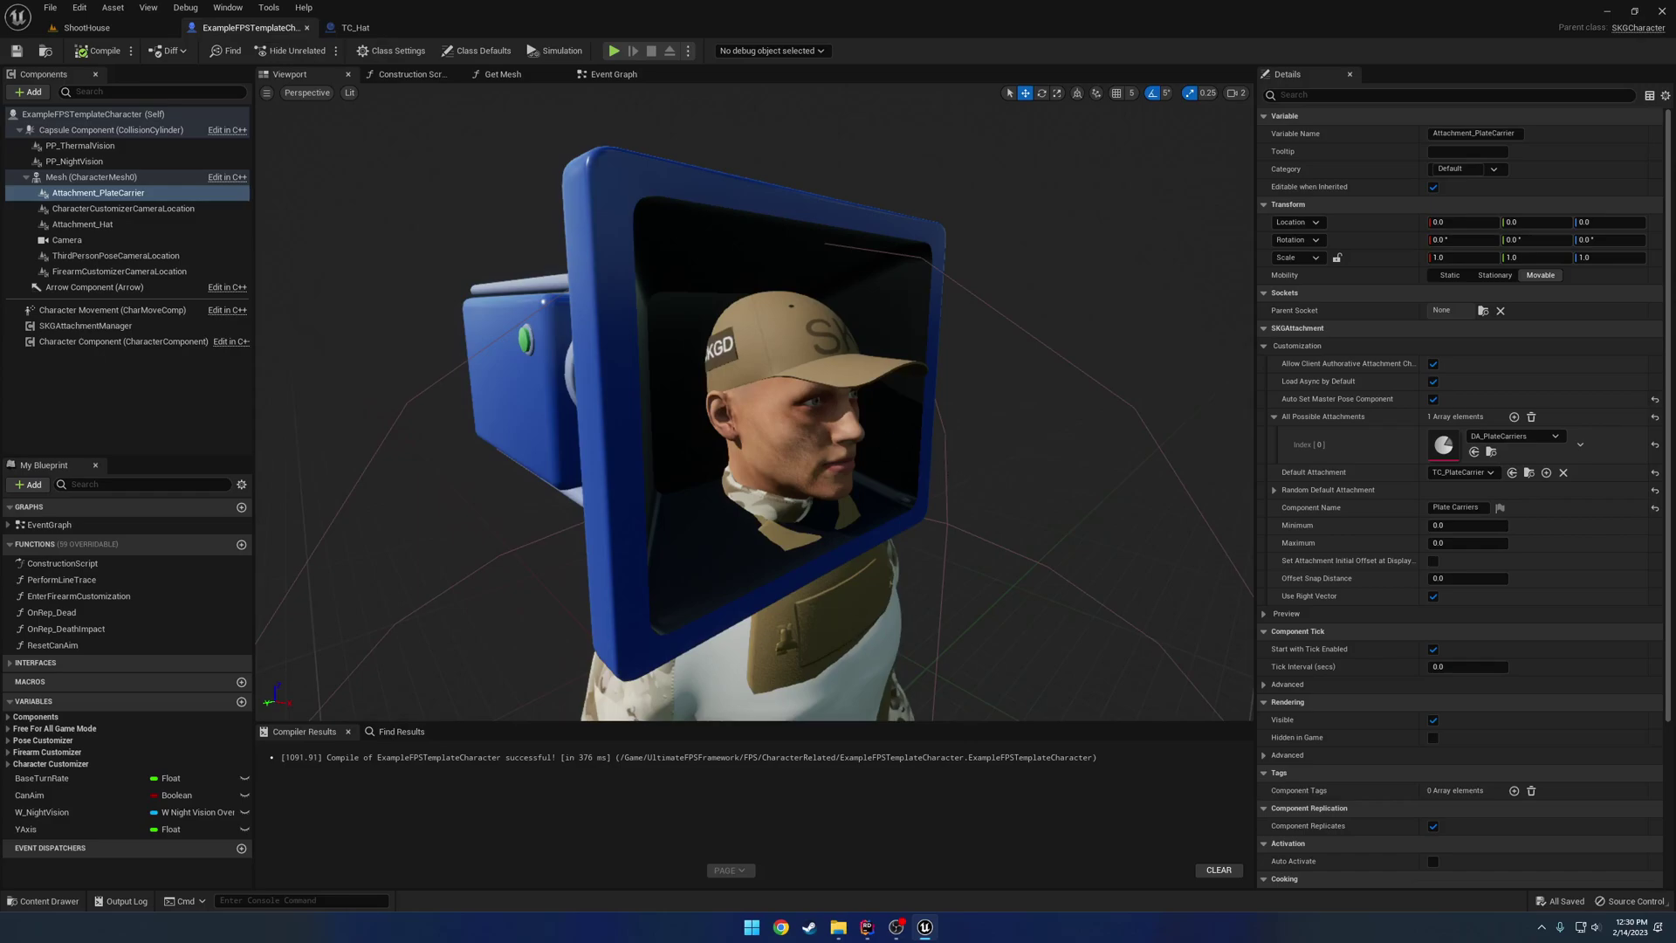
key("s")
right_click_drag(751, 402, 641, 467)
key("w")
key("d")
left_click(93, 196)
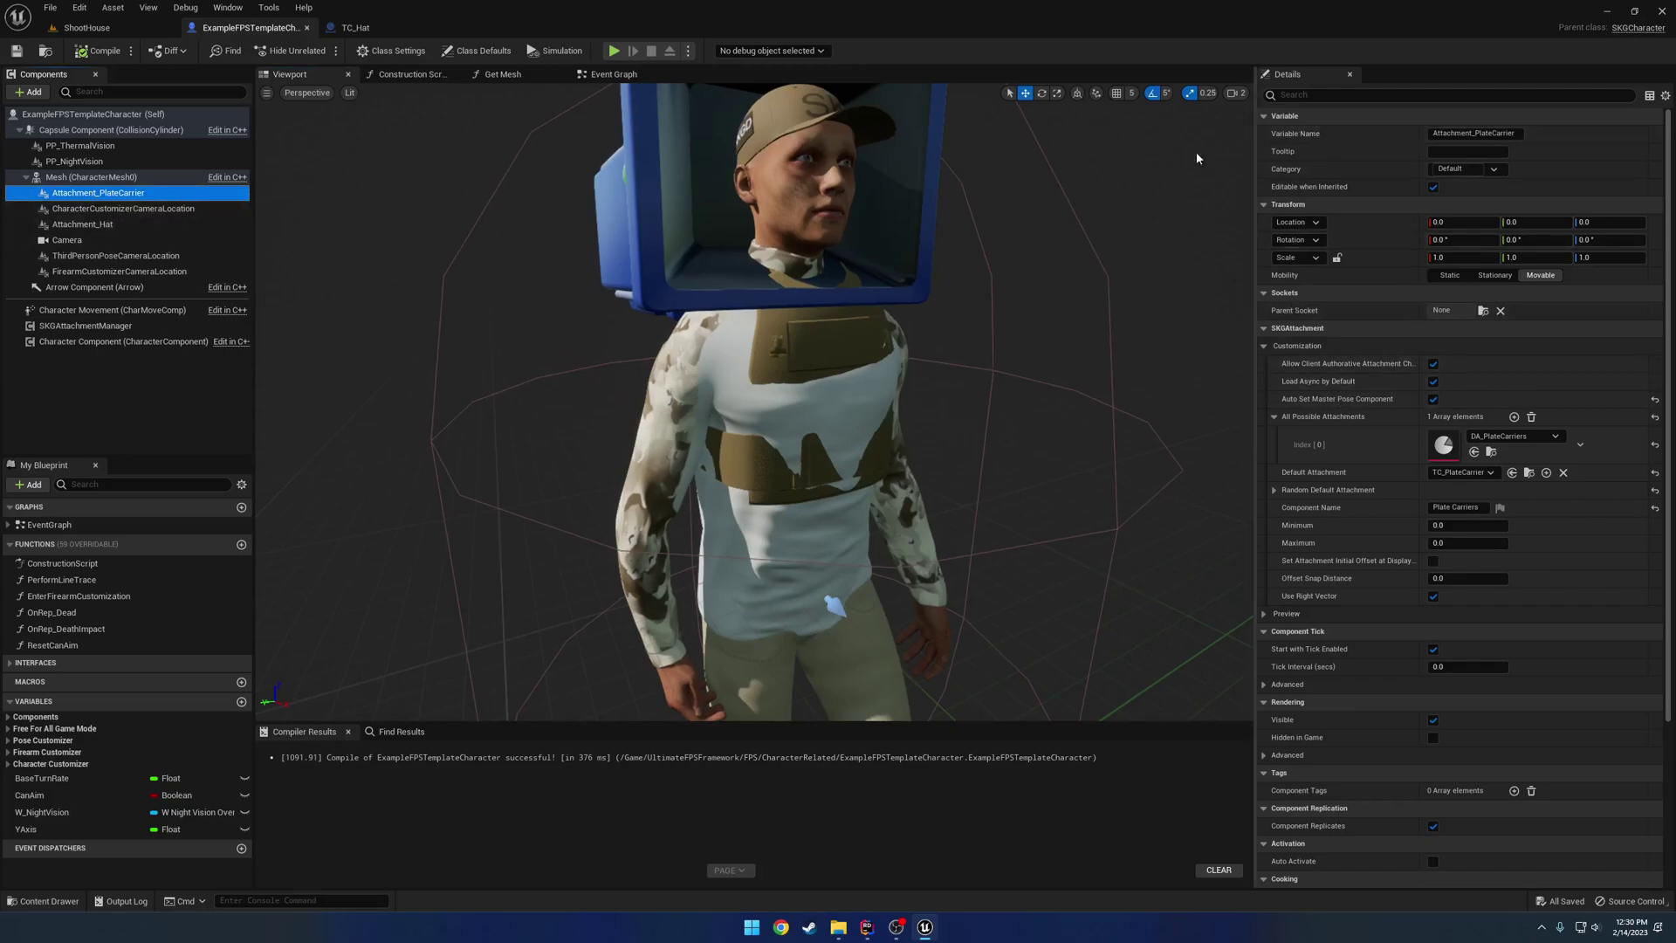
Open the TC_PlateCarrier blueprint from the component's Default Attachment and examine PlateCarrierMesh in its viewport.
left_click(1528, 472)
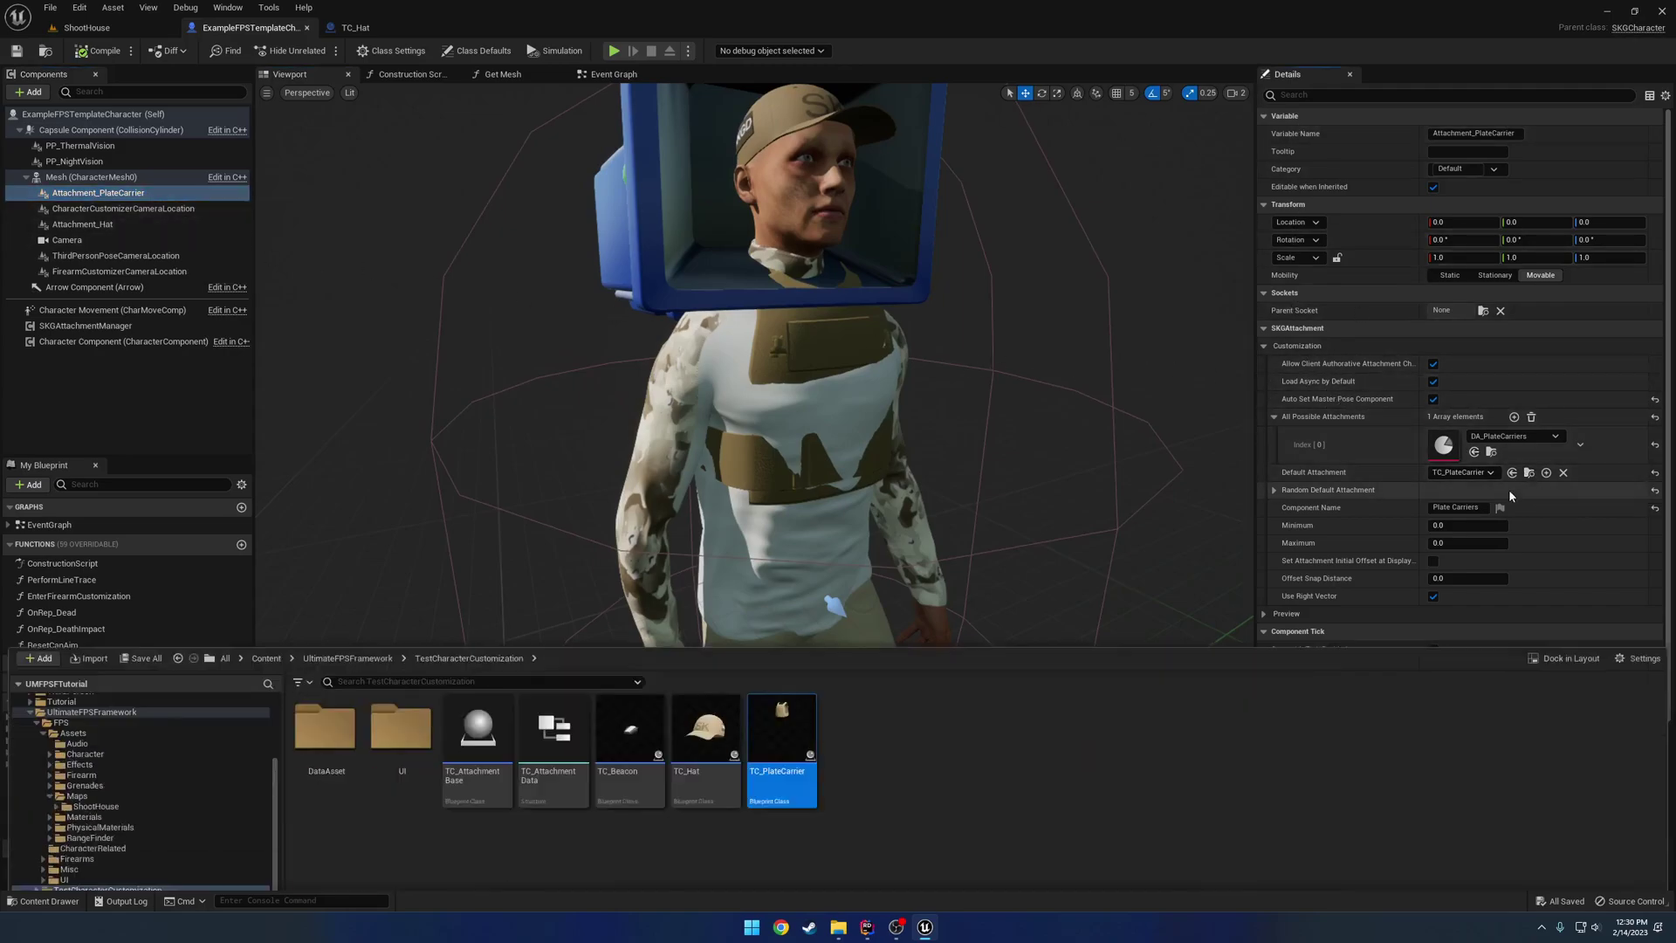
double_click(781, 737)
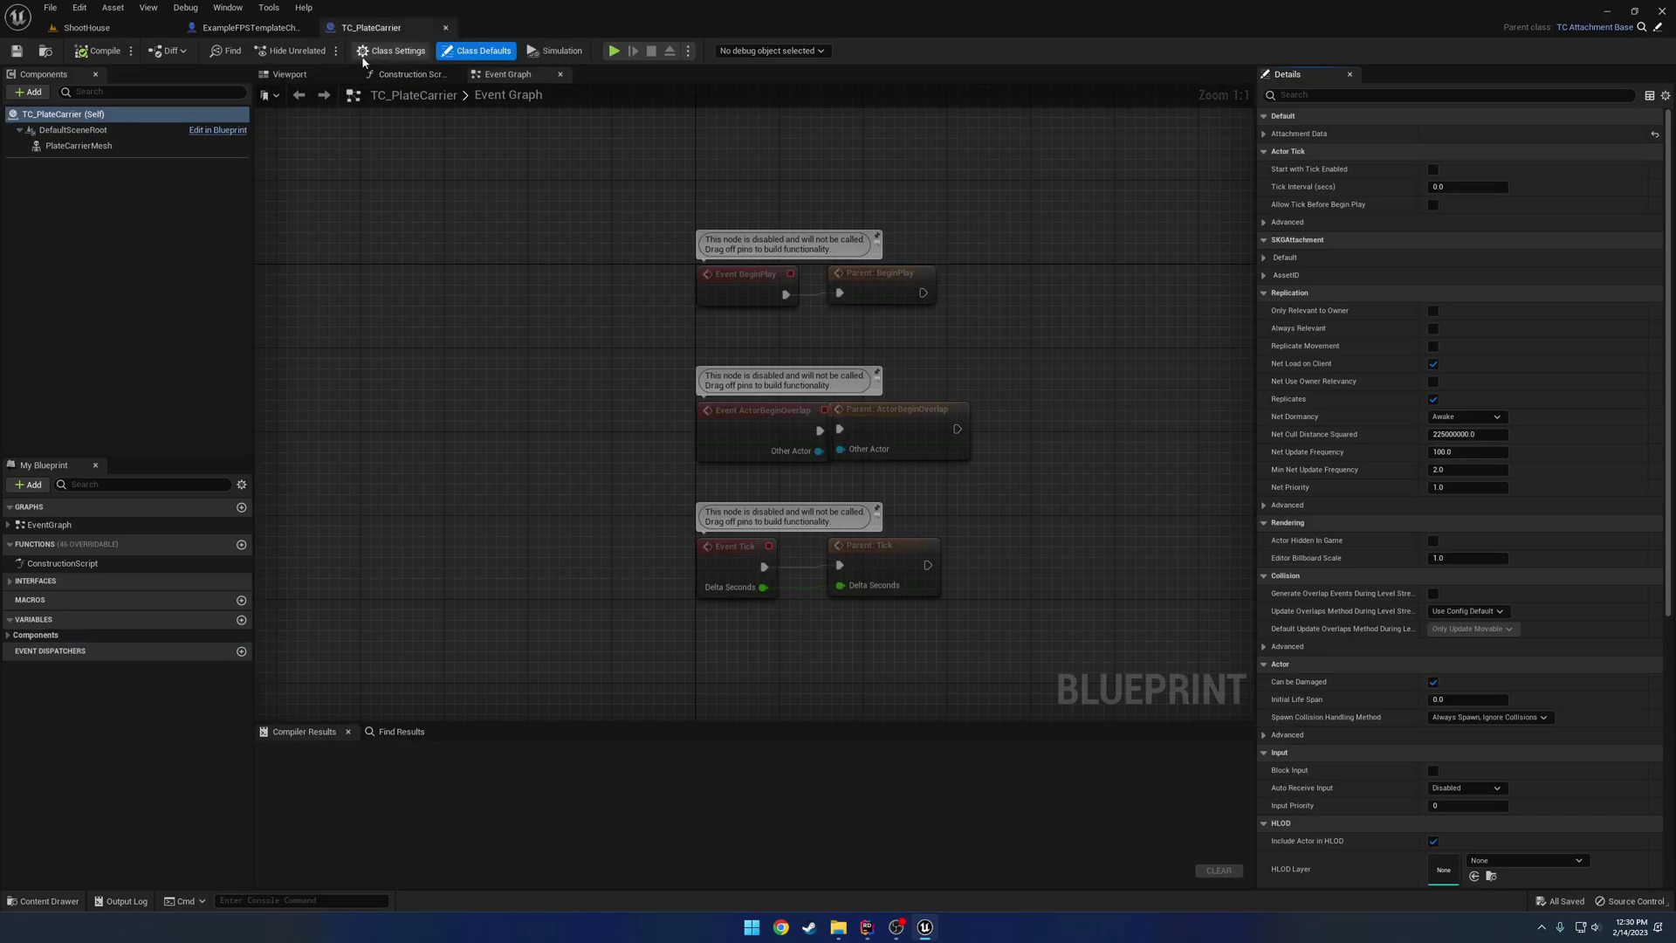
left_click(289, 74)
right_click_drag(770, 382, 815, 456)
left_click(796, 390)
key("w")
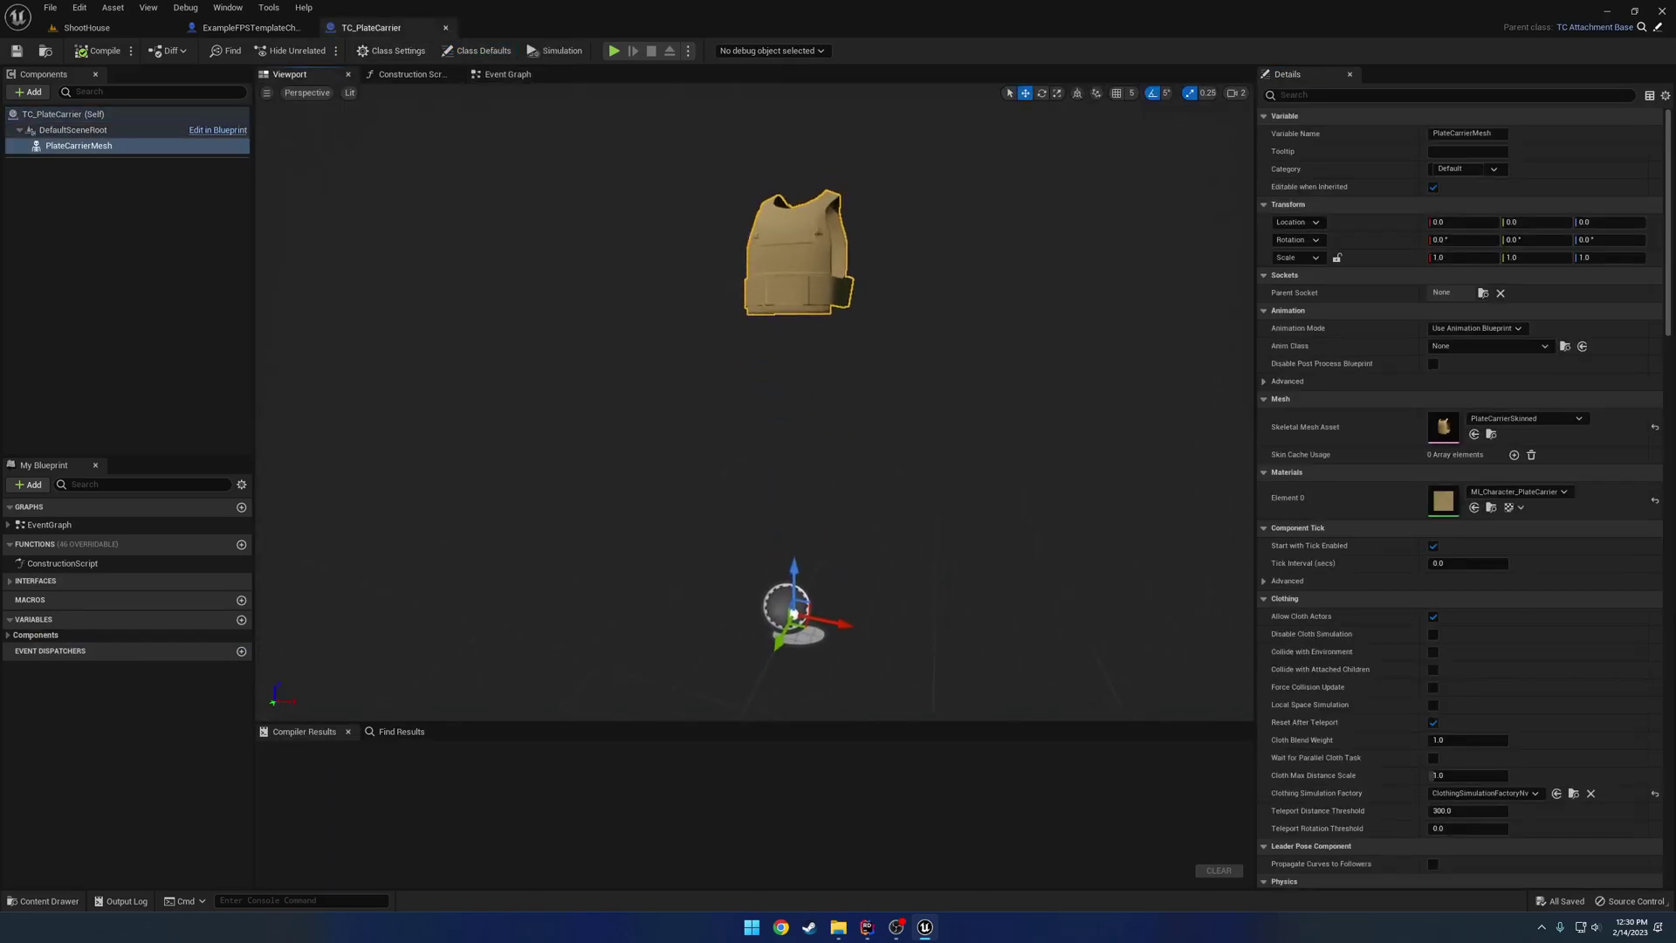
Compare the Attachment_PlateCarrier settings in the character blueprint with the PlateCarrierMesh details in TC_PlateCarrier.
left_click(249, 27)
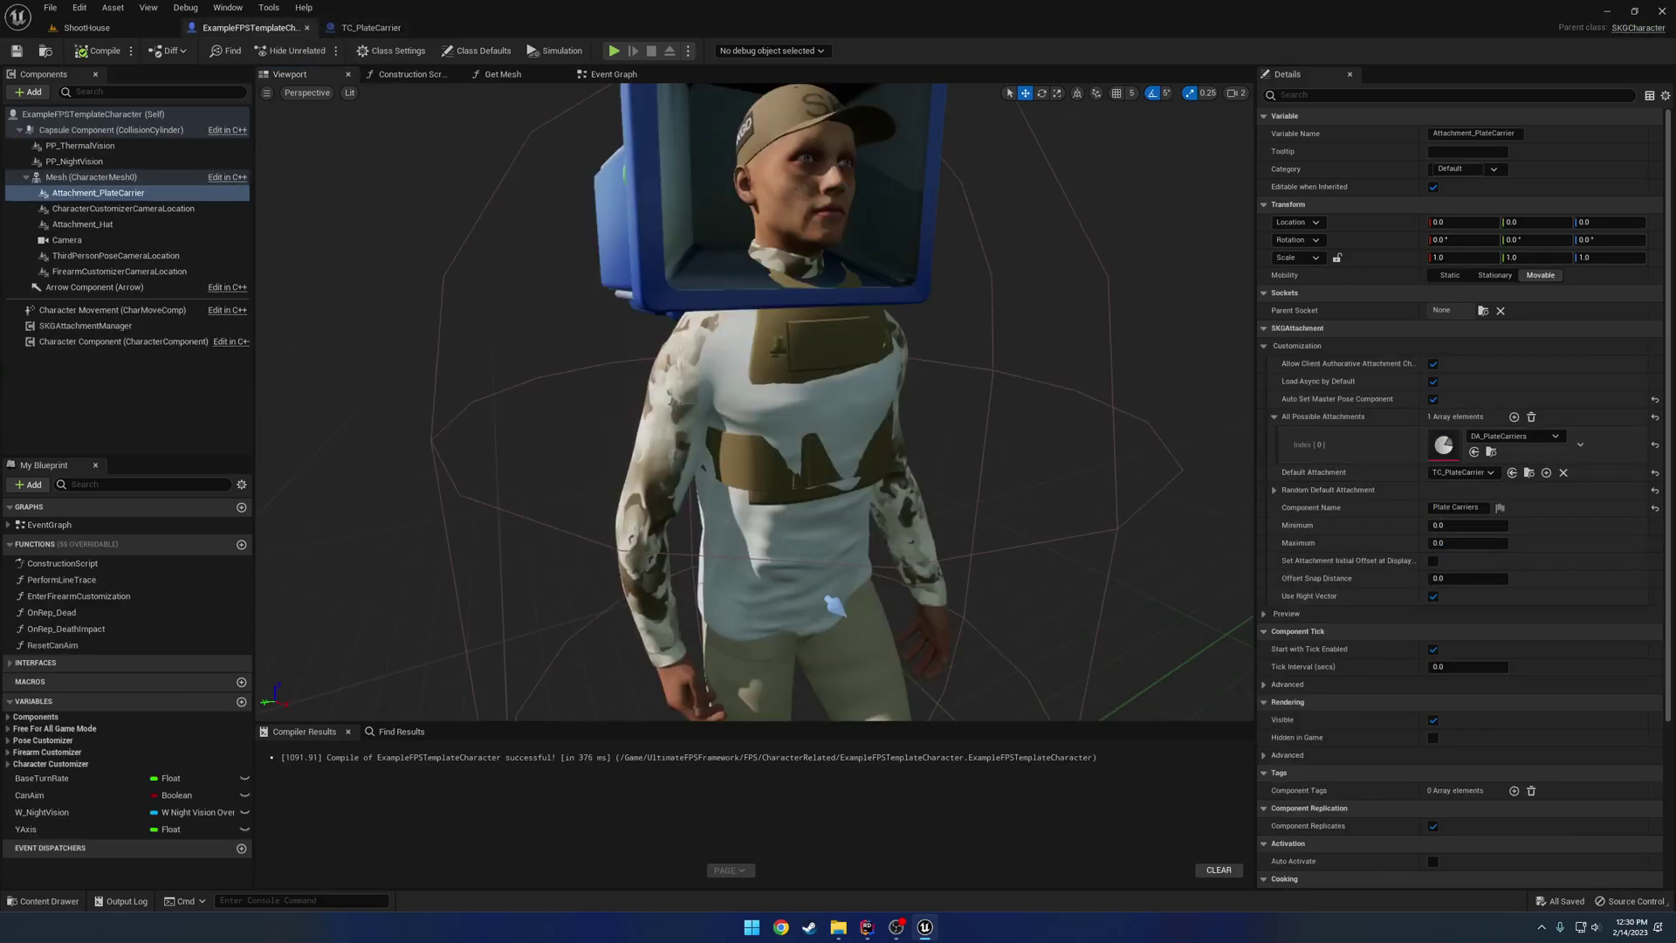
left_click(371, 27)
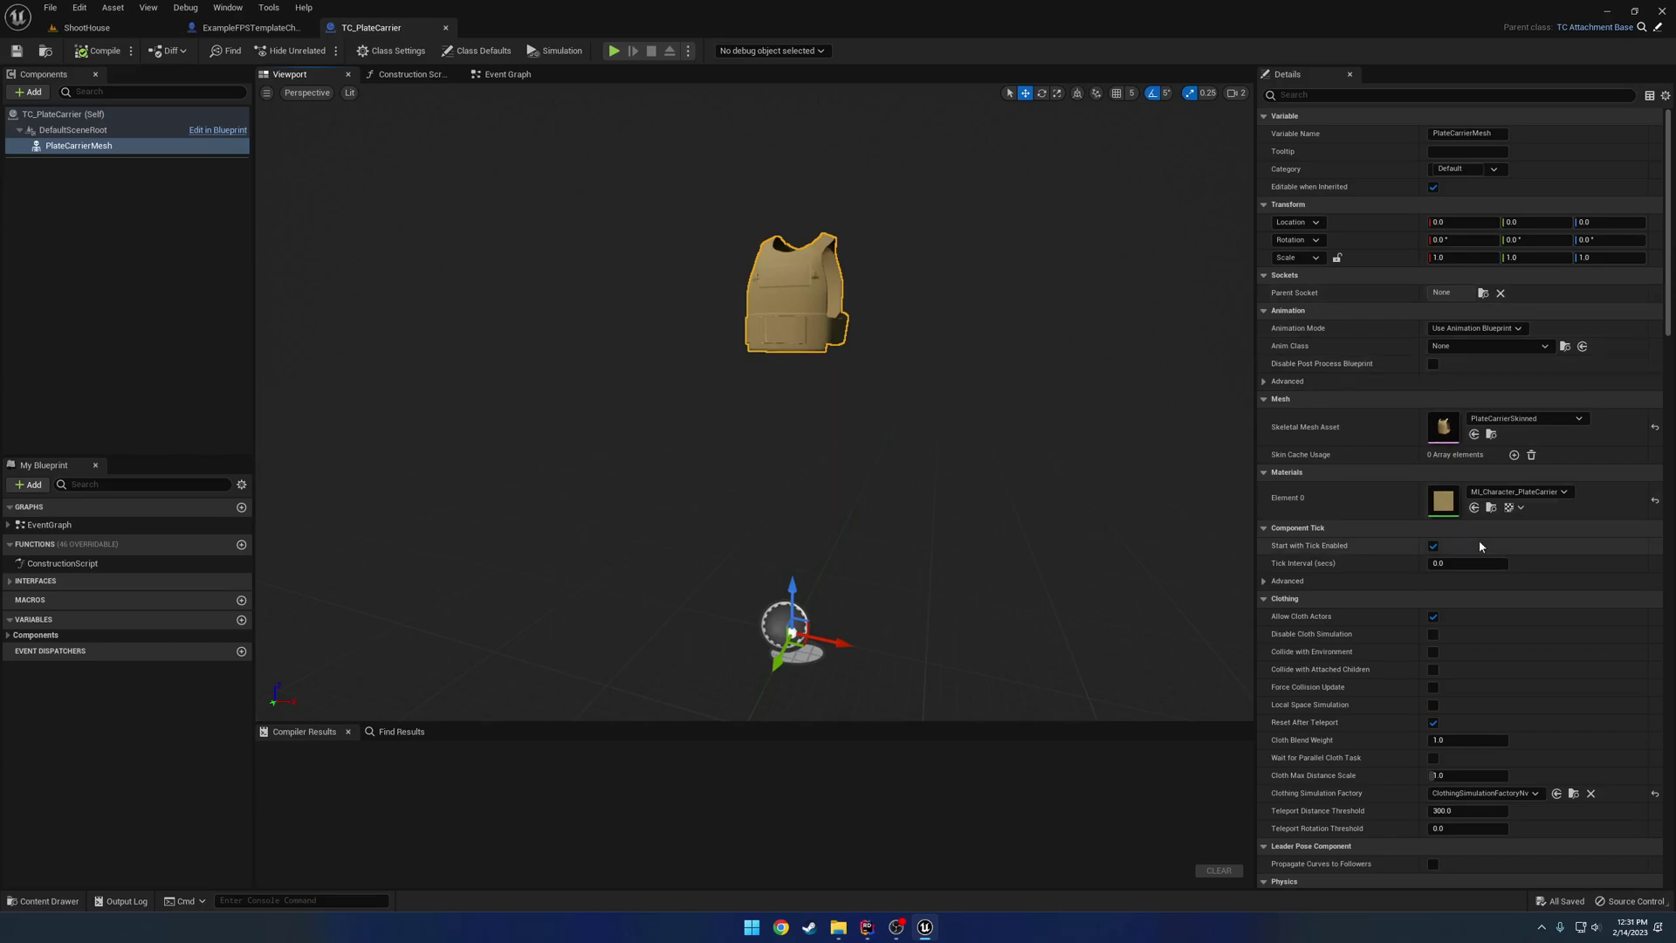
left_click(249, 27)
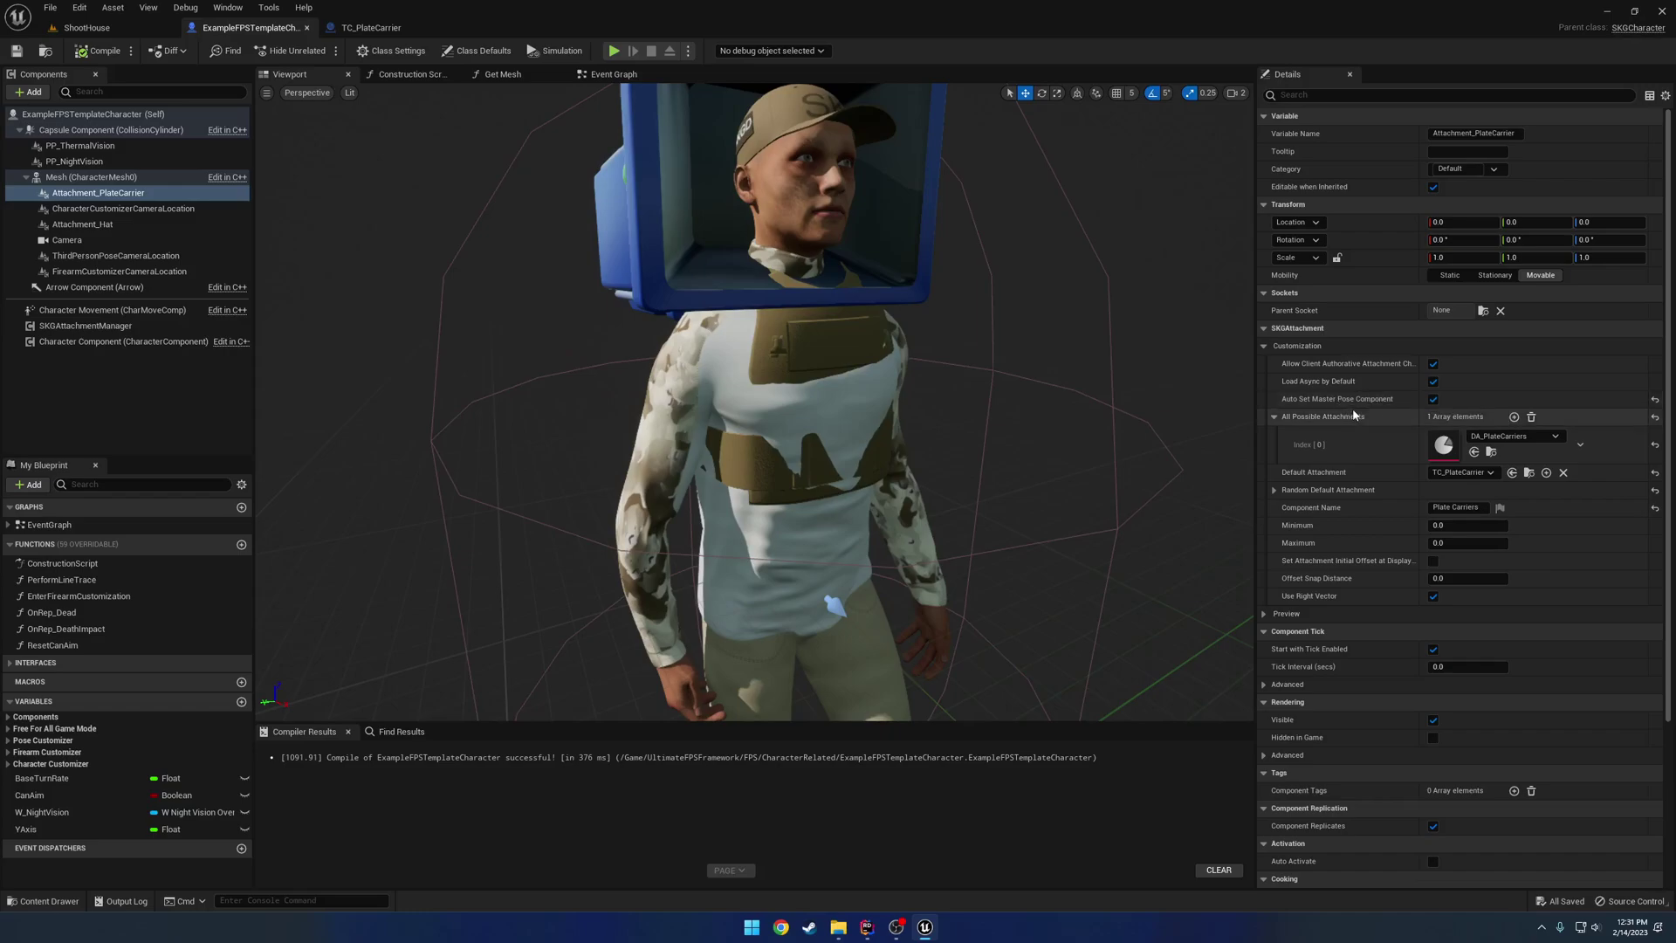
Play the ShootHouse level, inspect the spawned plate carrier from outside the character, and take control of the character again.
left_click(109, 29)
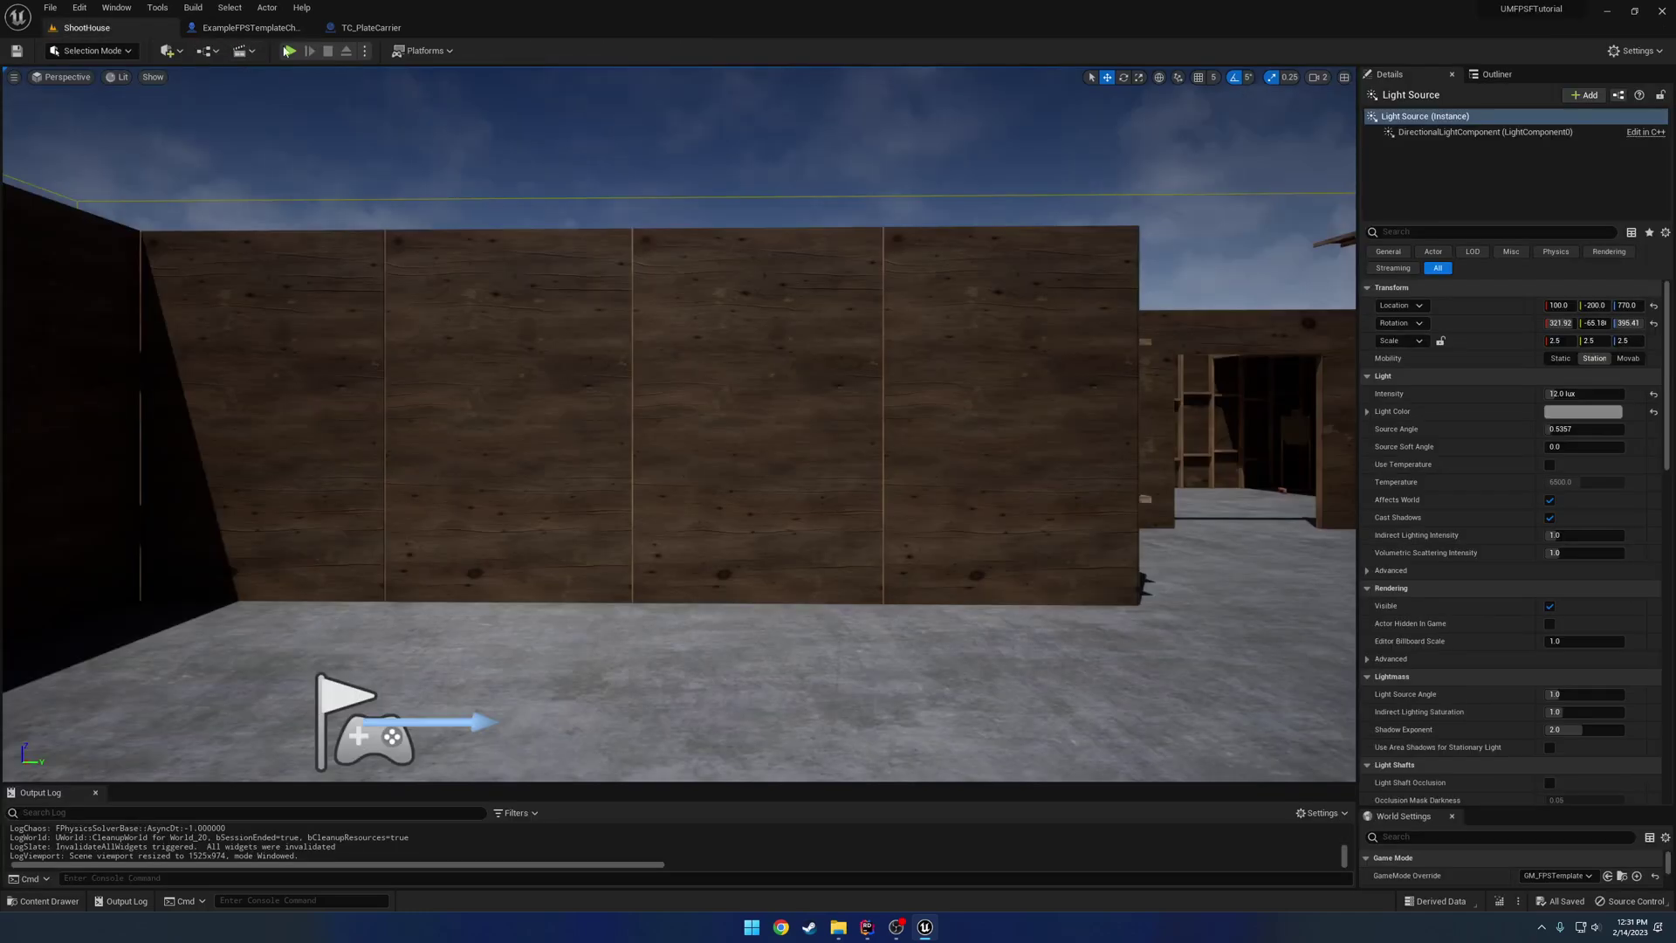
left_click(289, 50)
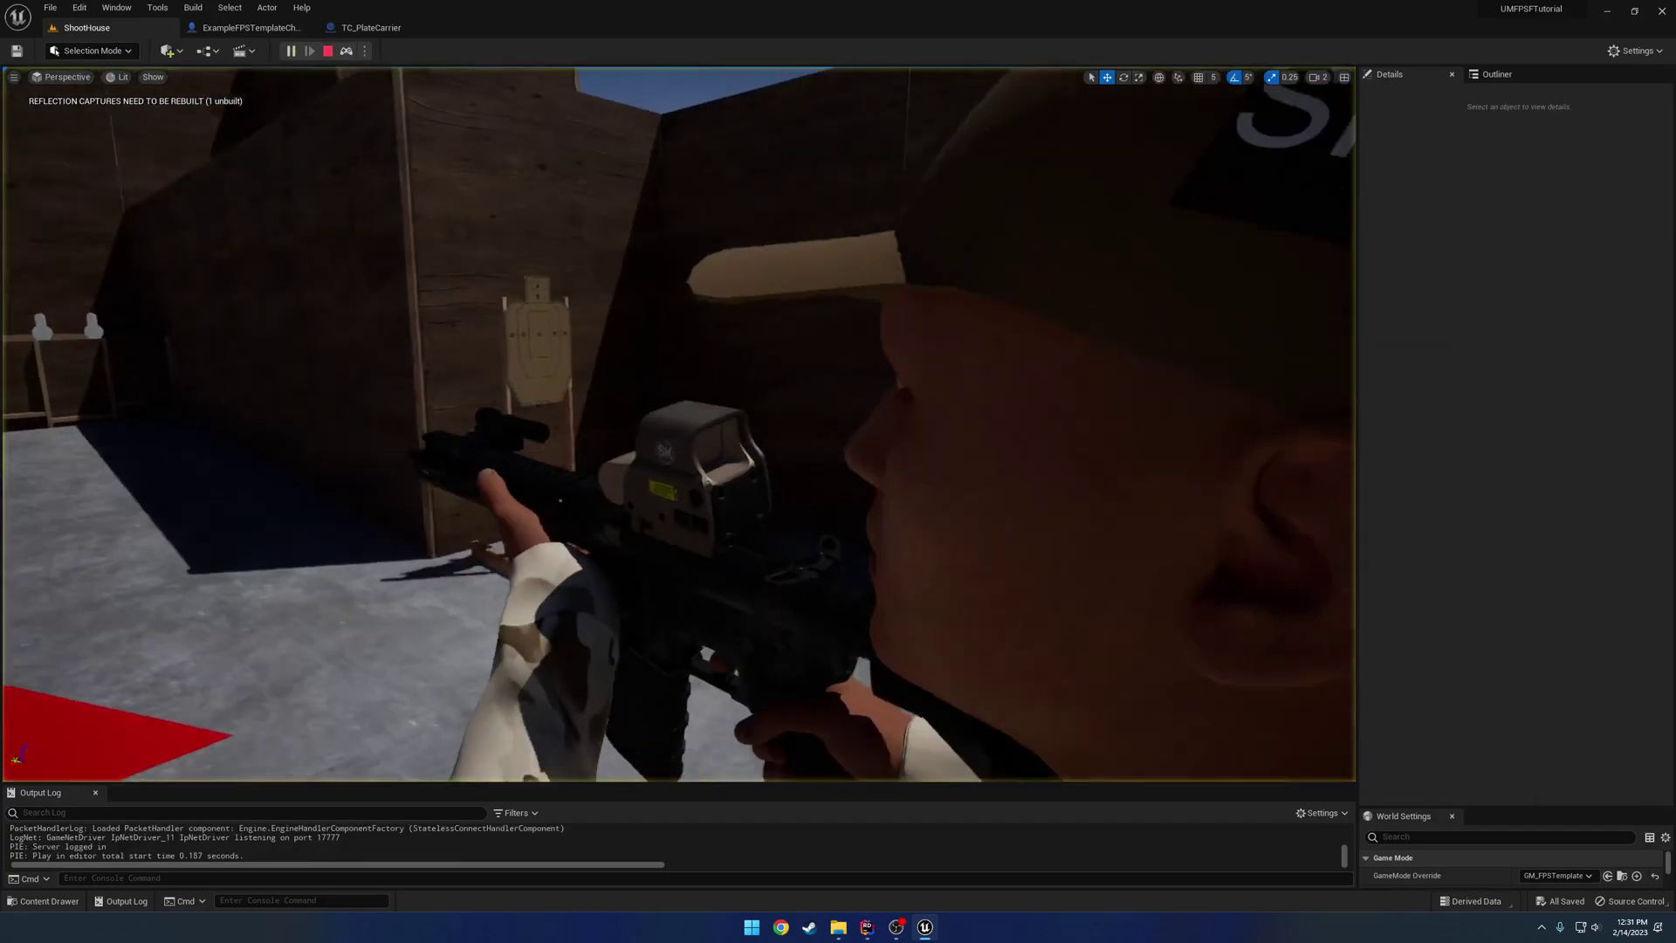
key("F8")
left_click(749, 434)
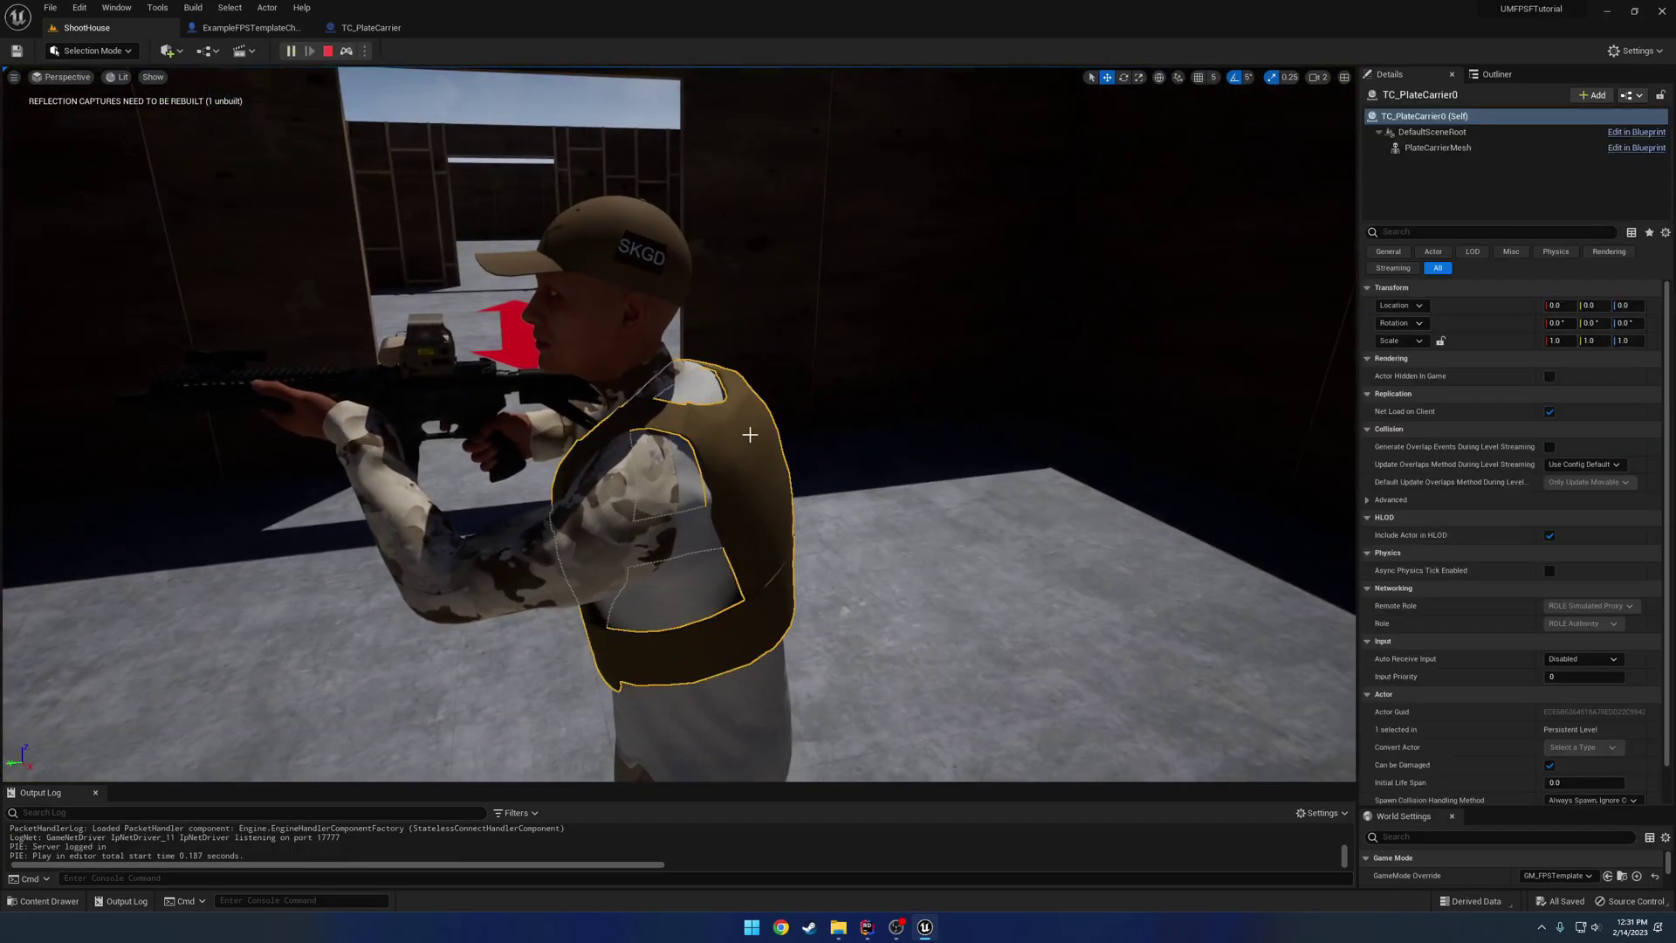
left_click(347, 51)
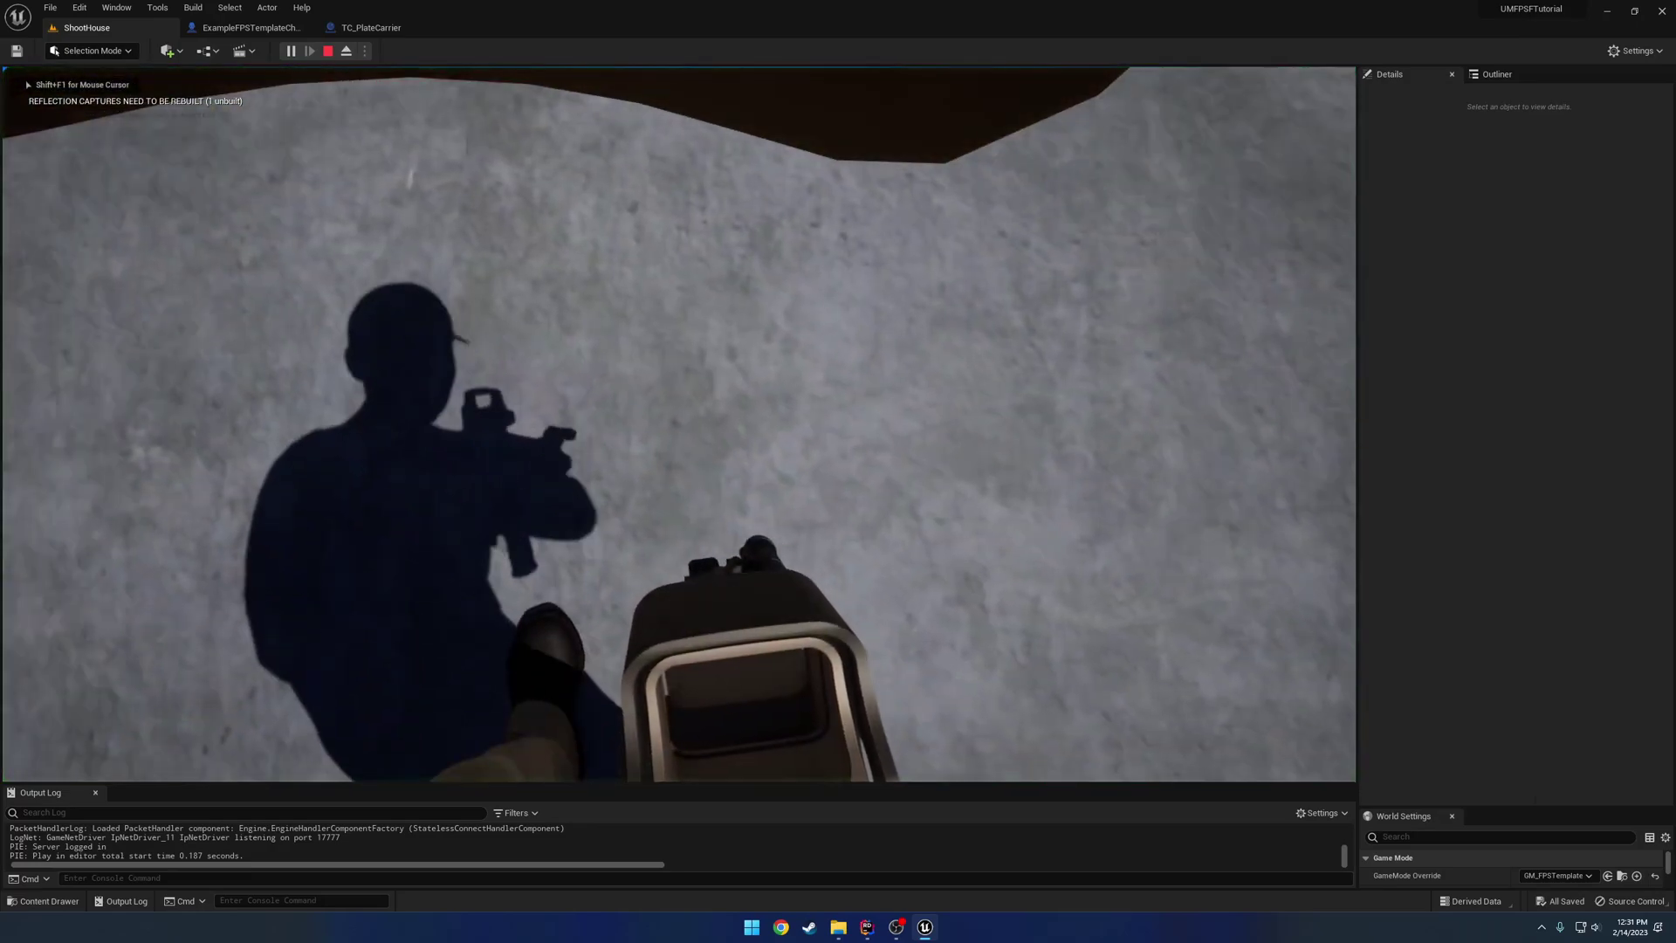
Examine from outside how the plate carrier follows the character's body while it aims downward, and end the session.
key("F8")
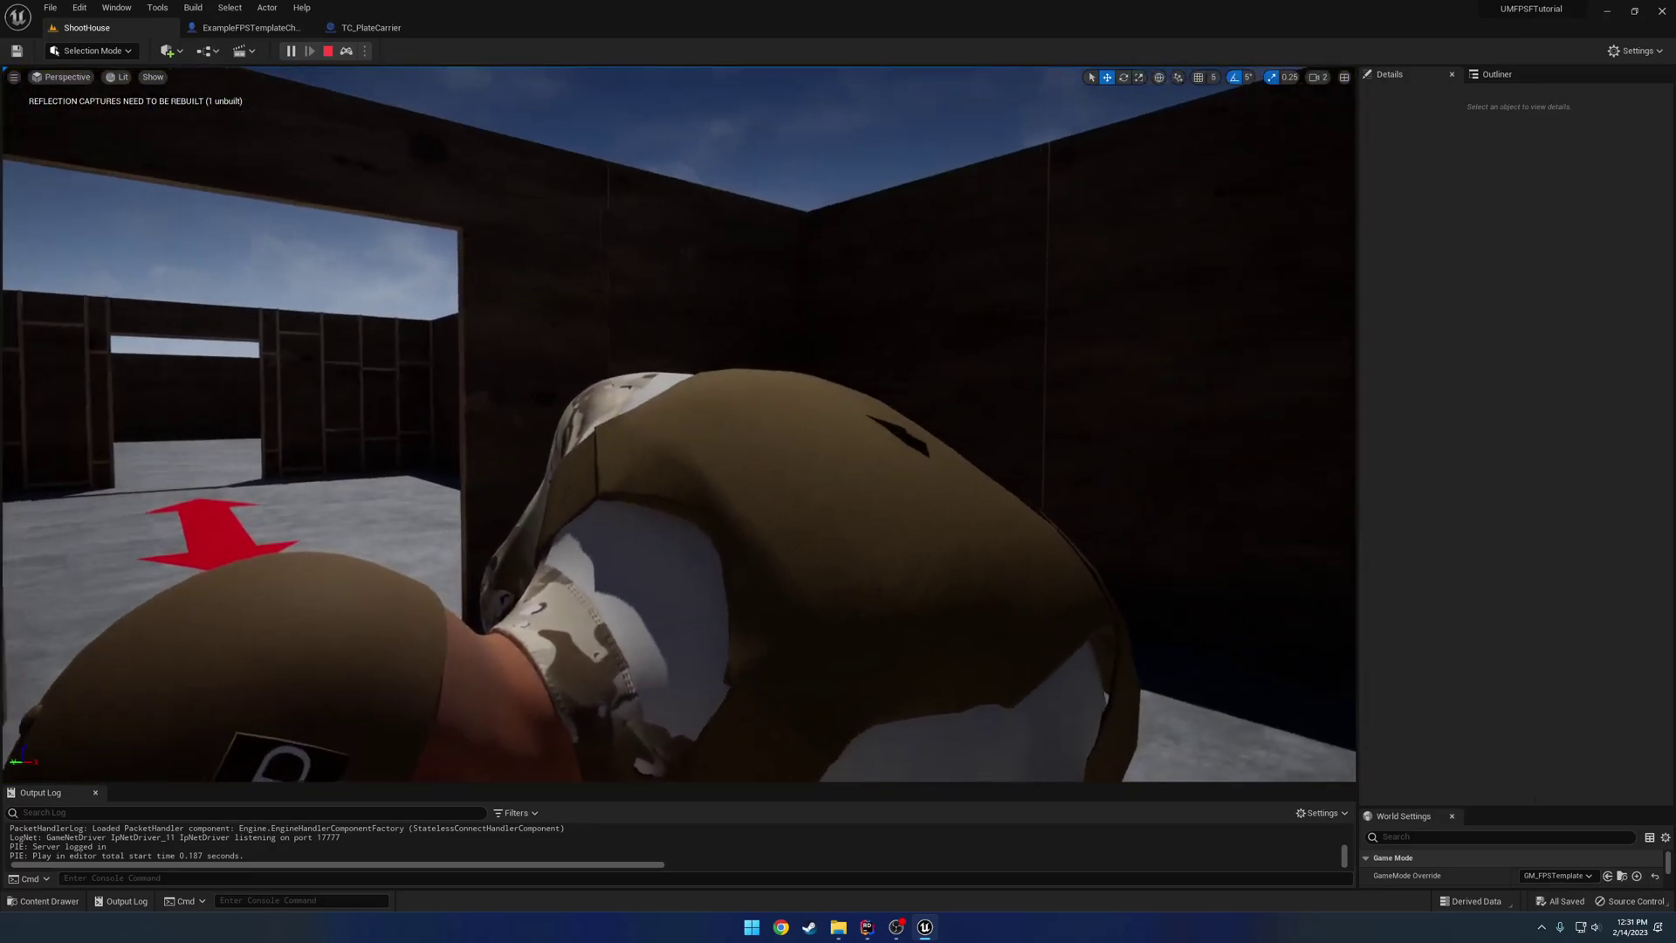
right_click_drag(679, 425, 471, 632)
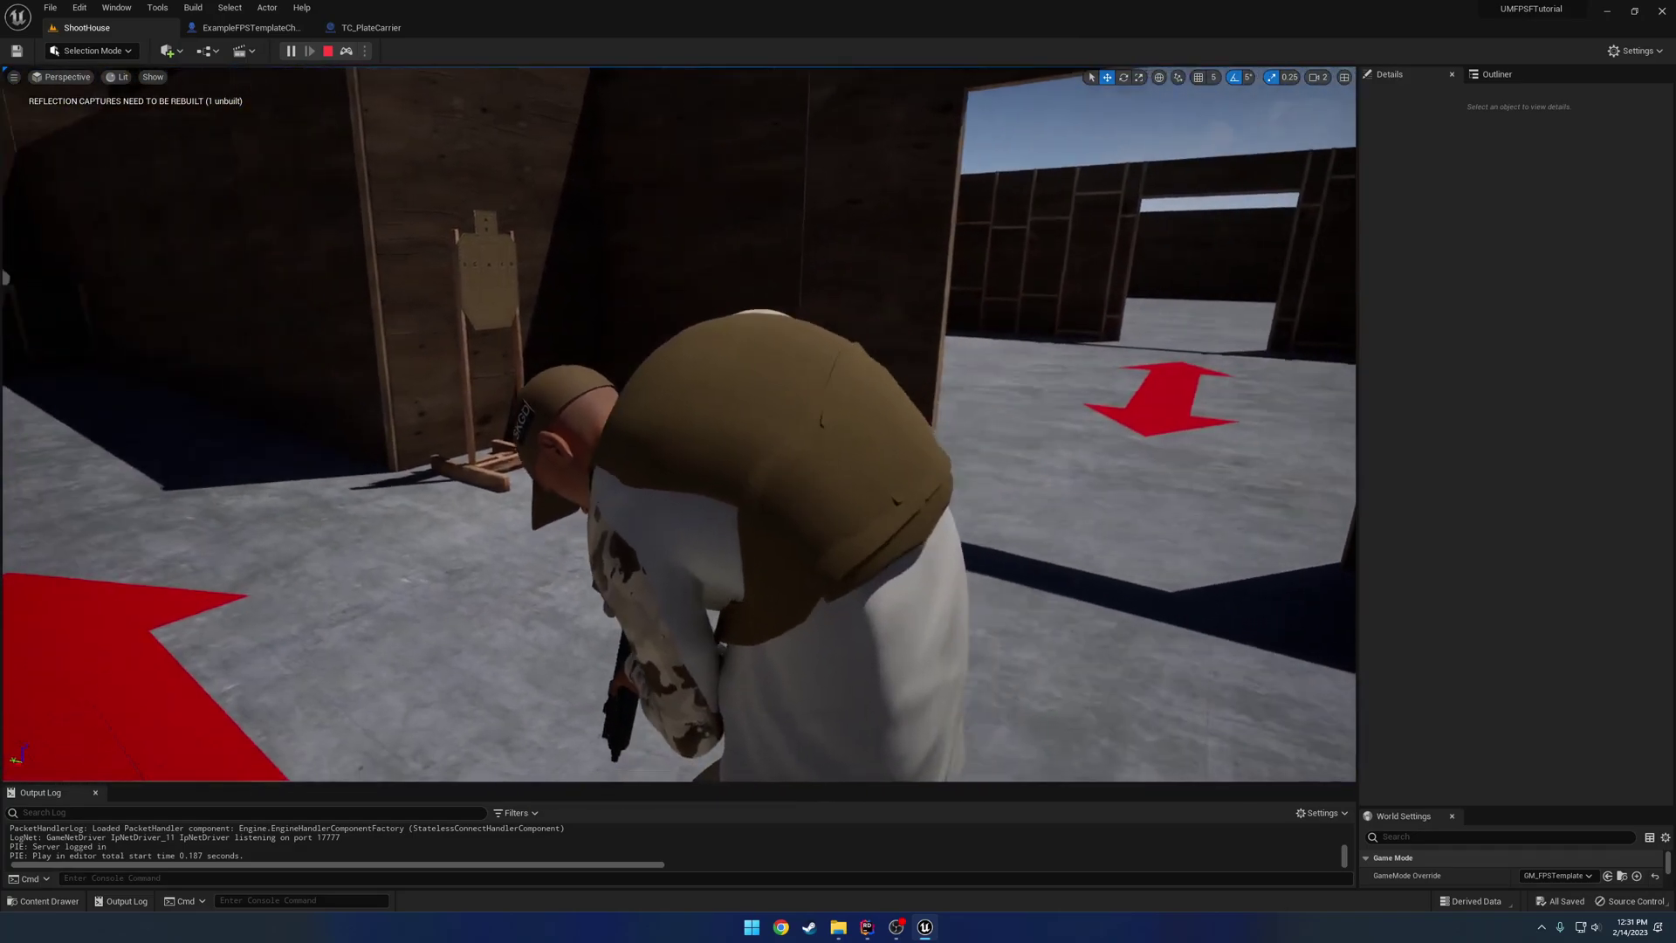
right_click_drag(685, 542, 699, 584)
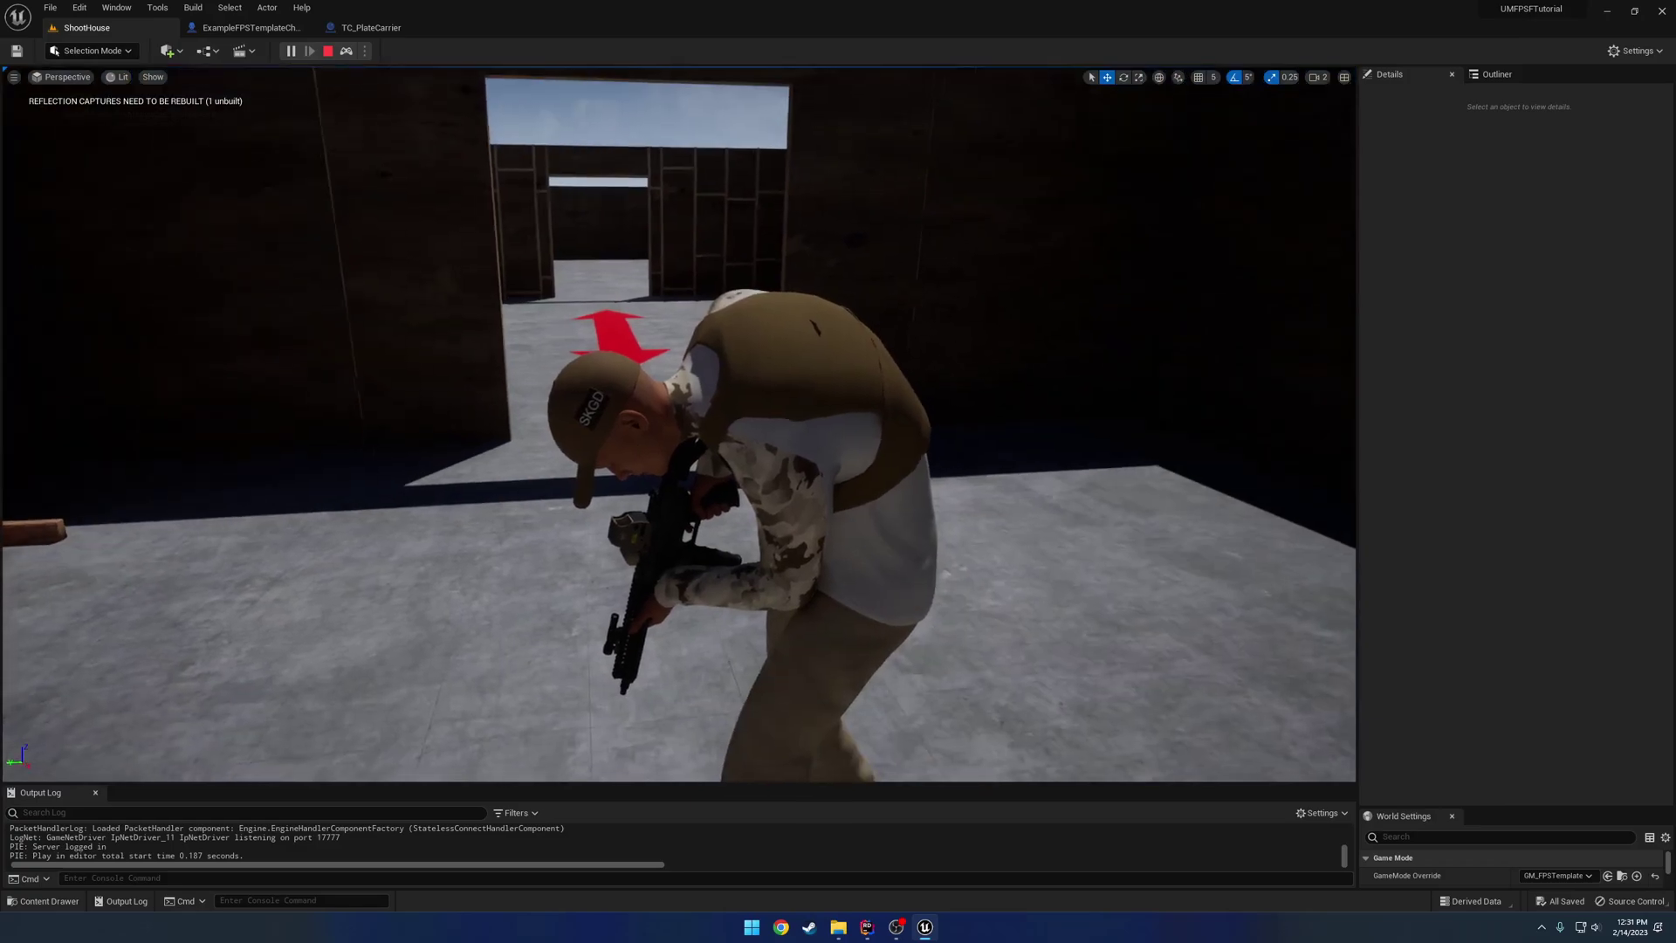
right_click_drag(833, 384, 834, 384)
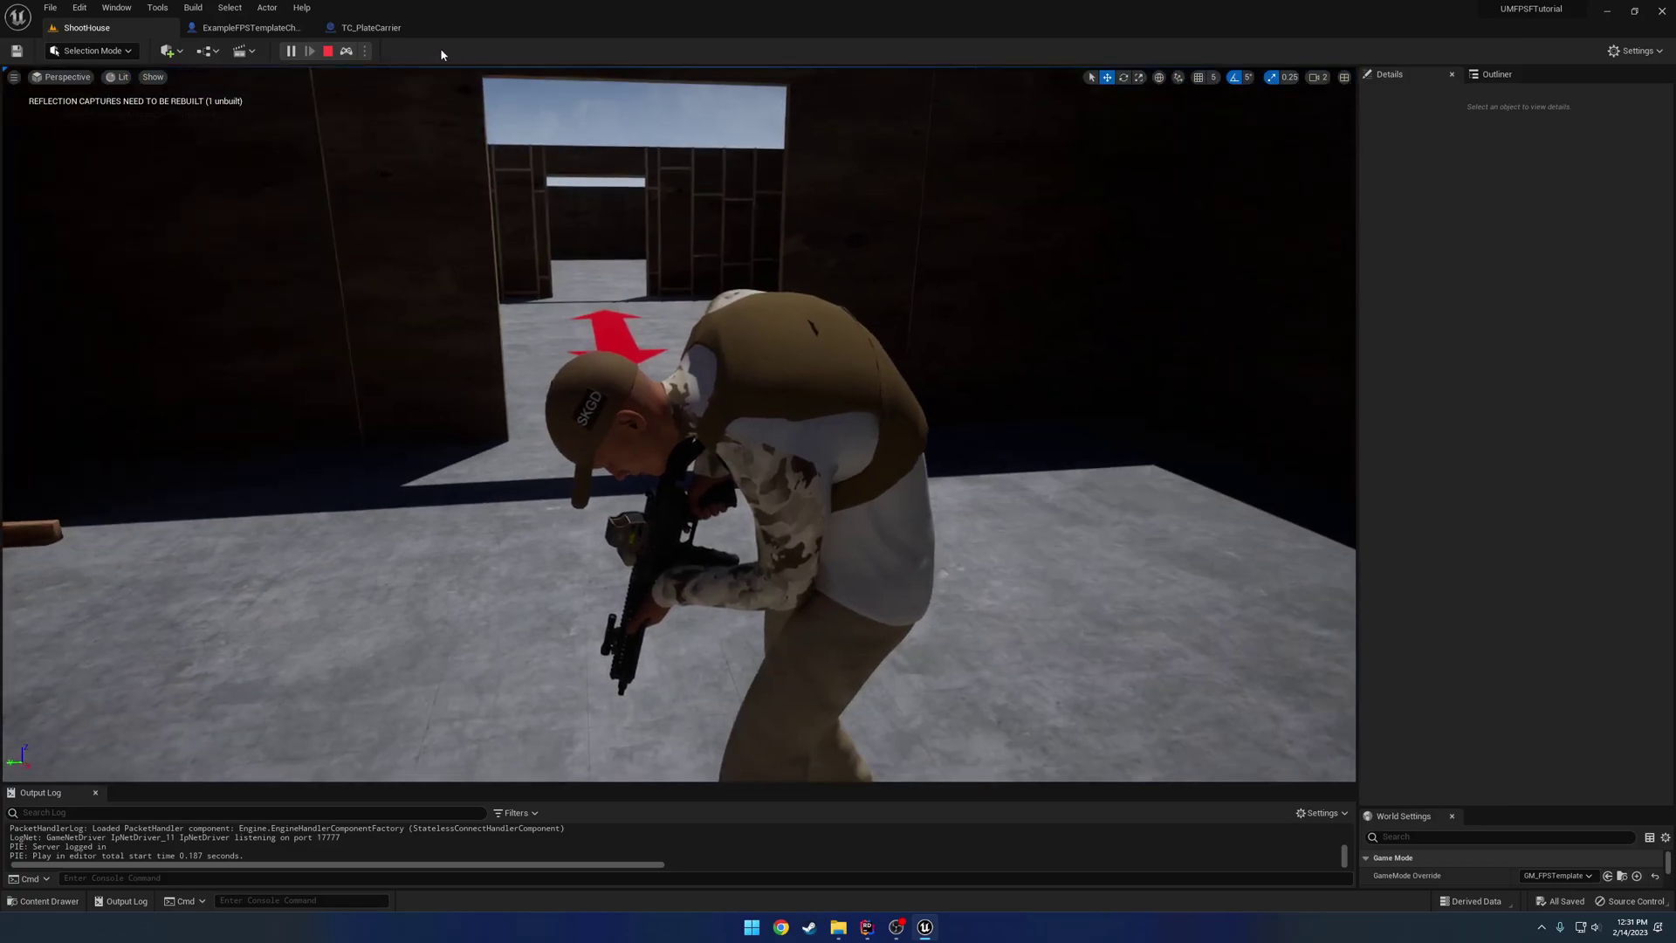
left_click(346, 51)
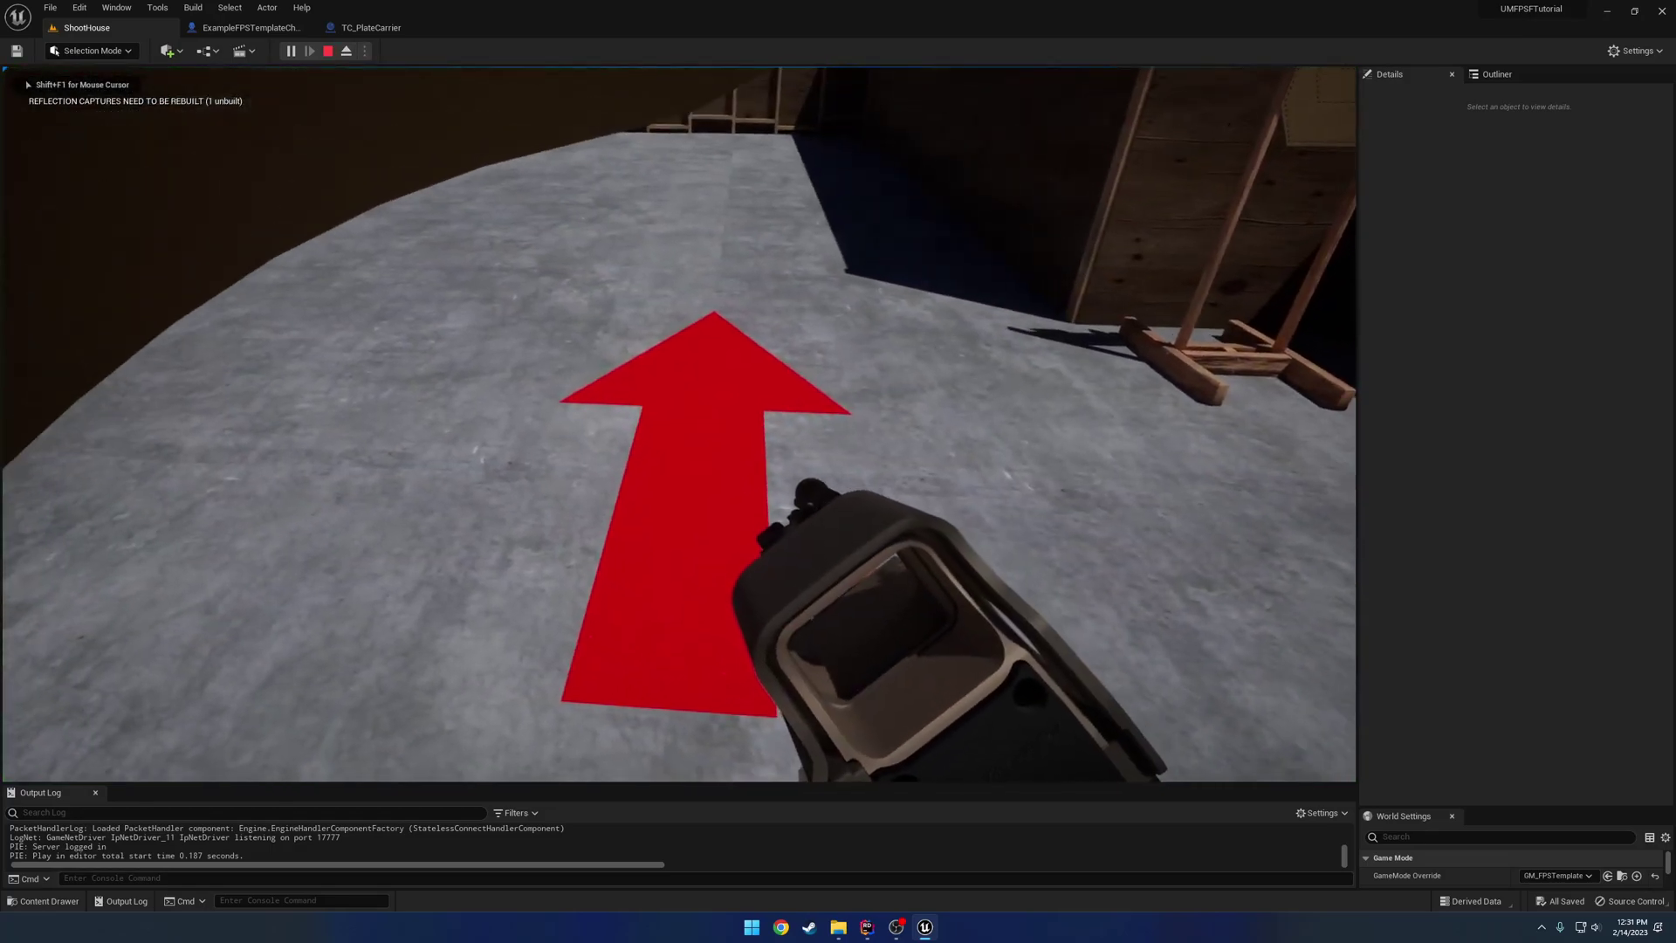
key("F8")
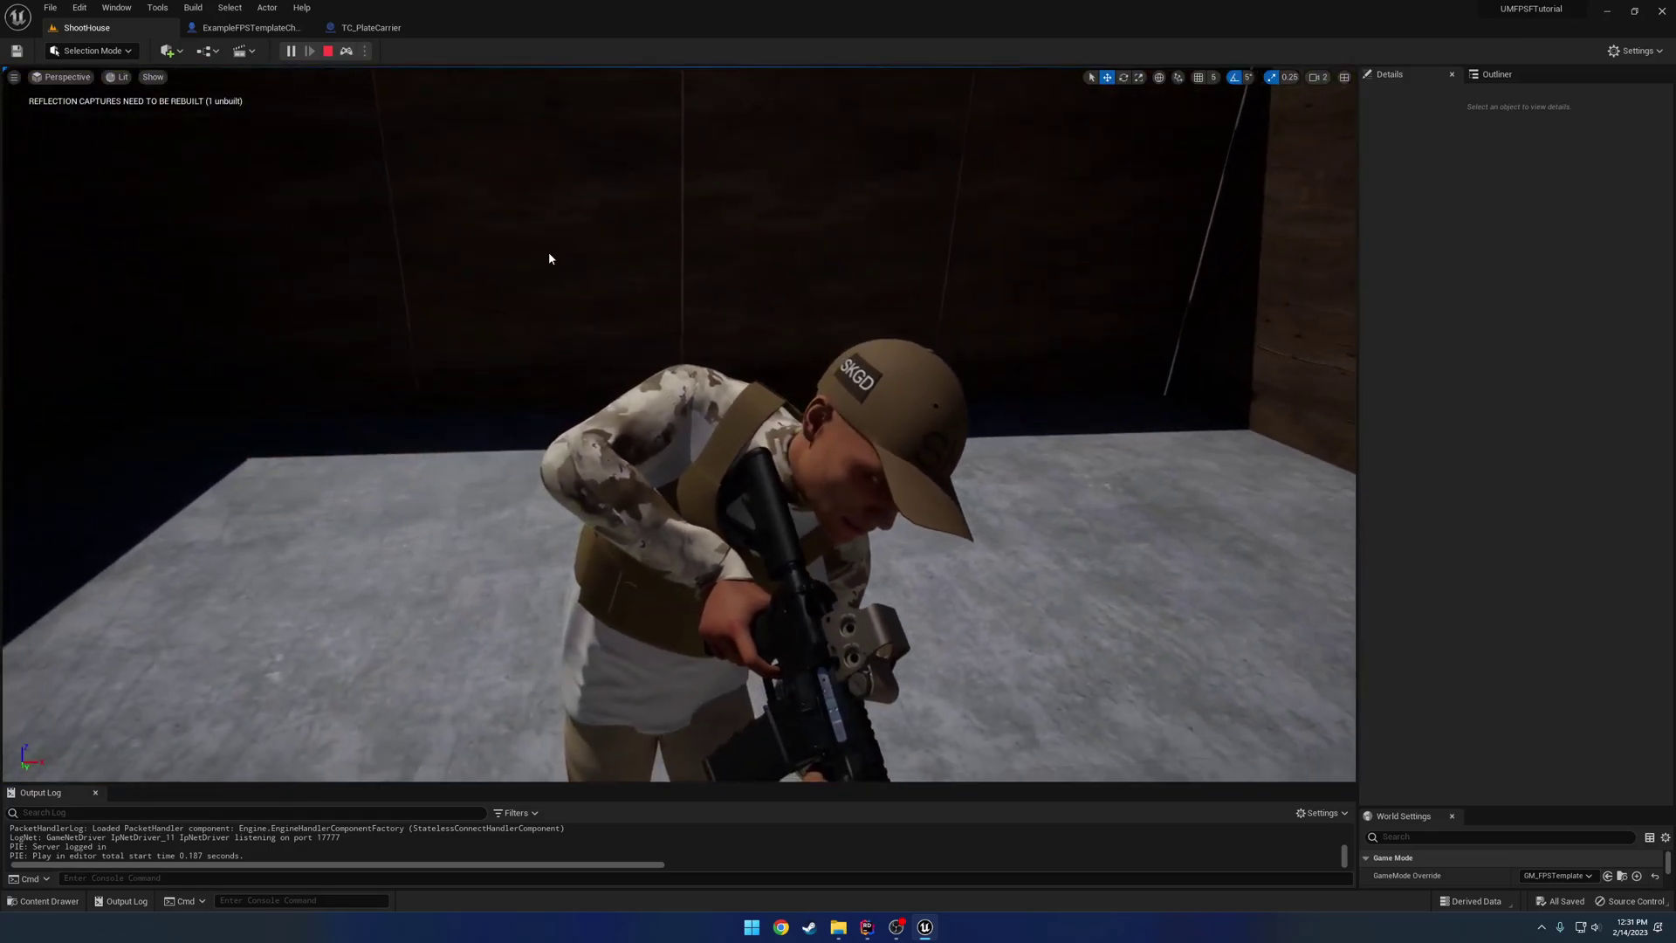
key("Escape")
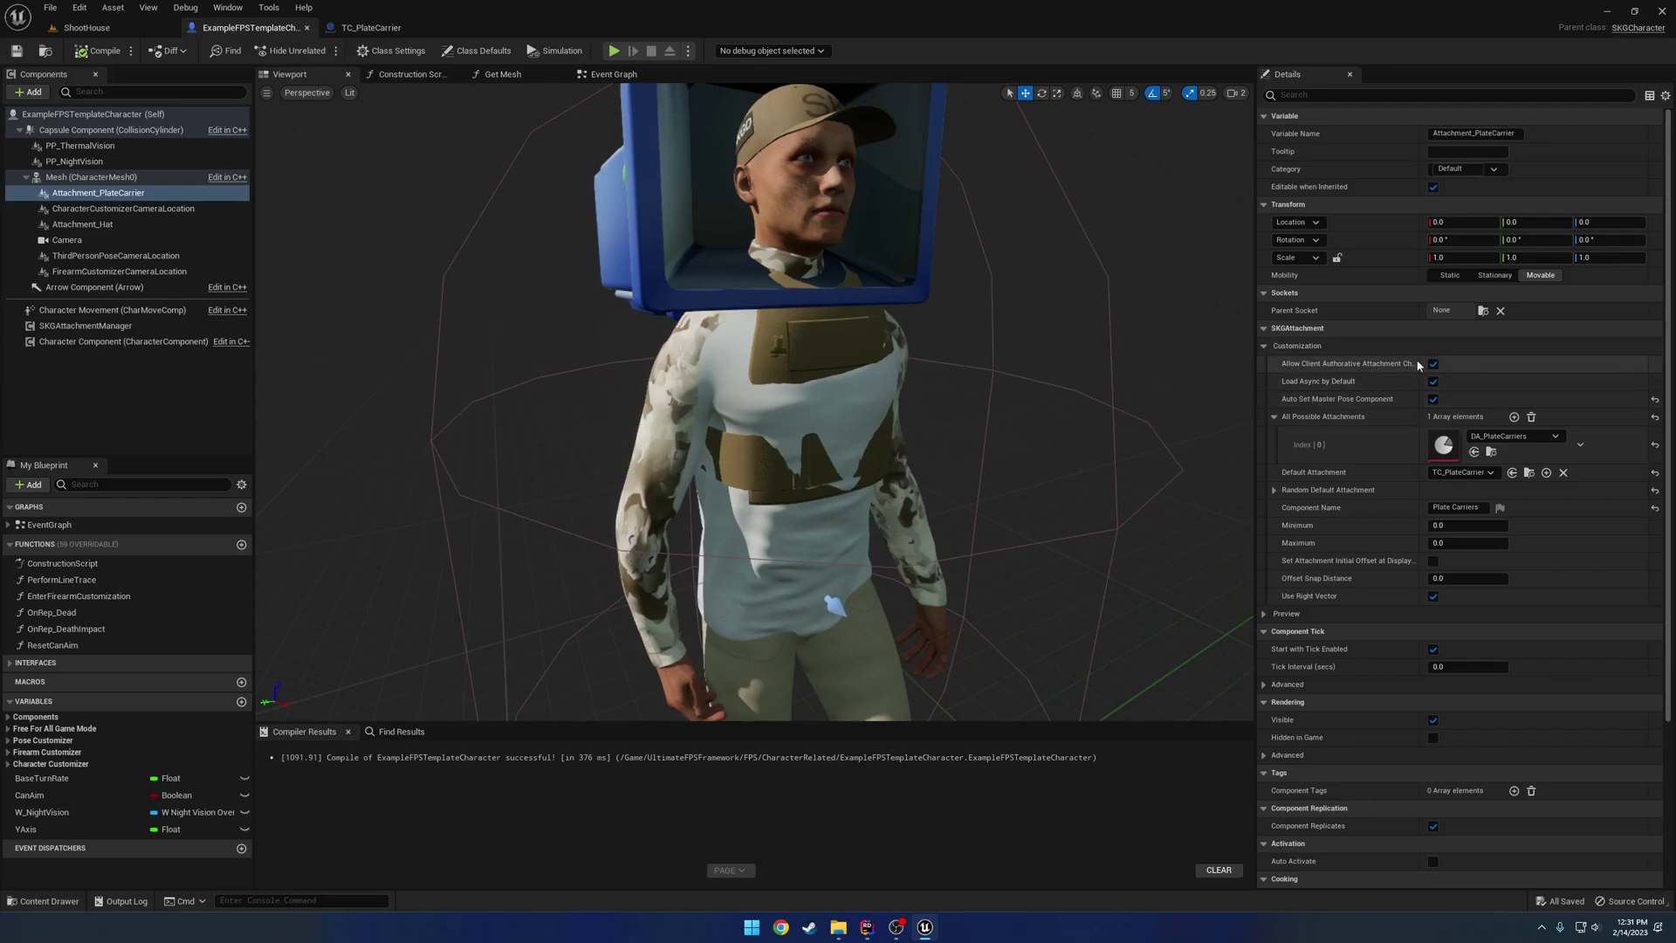
Try turning off Allow Client Authorative Attachment Change on Attachment_PlateCarrier, and turn it back on.
left_click_drag(1419, 364, 1450, 364)
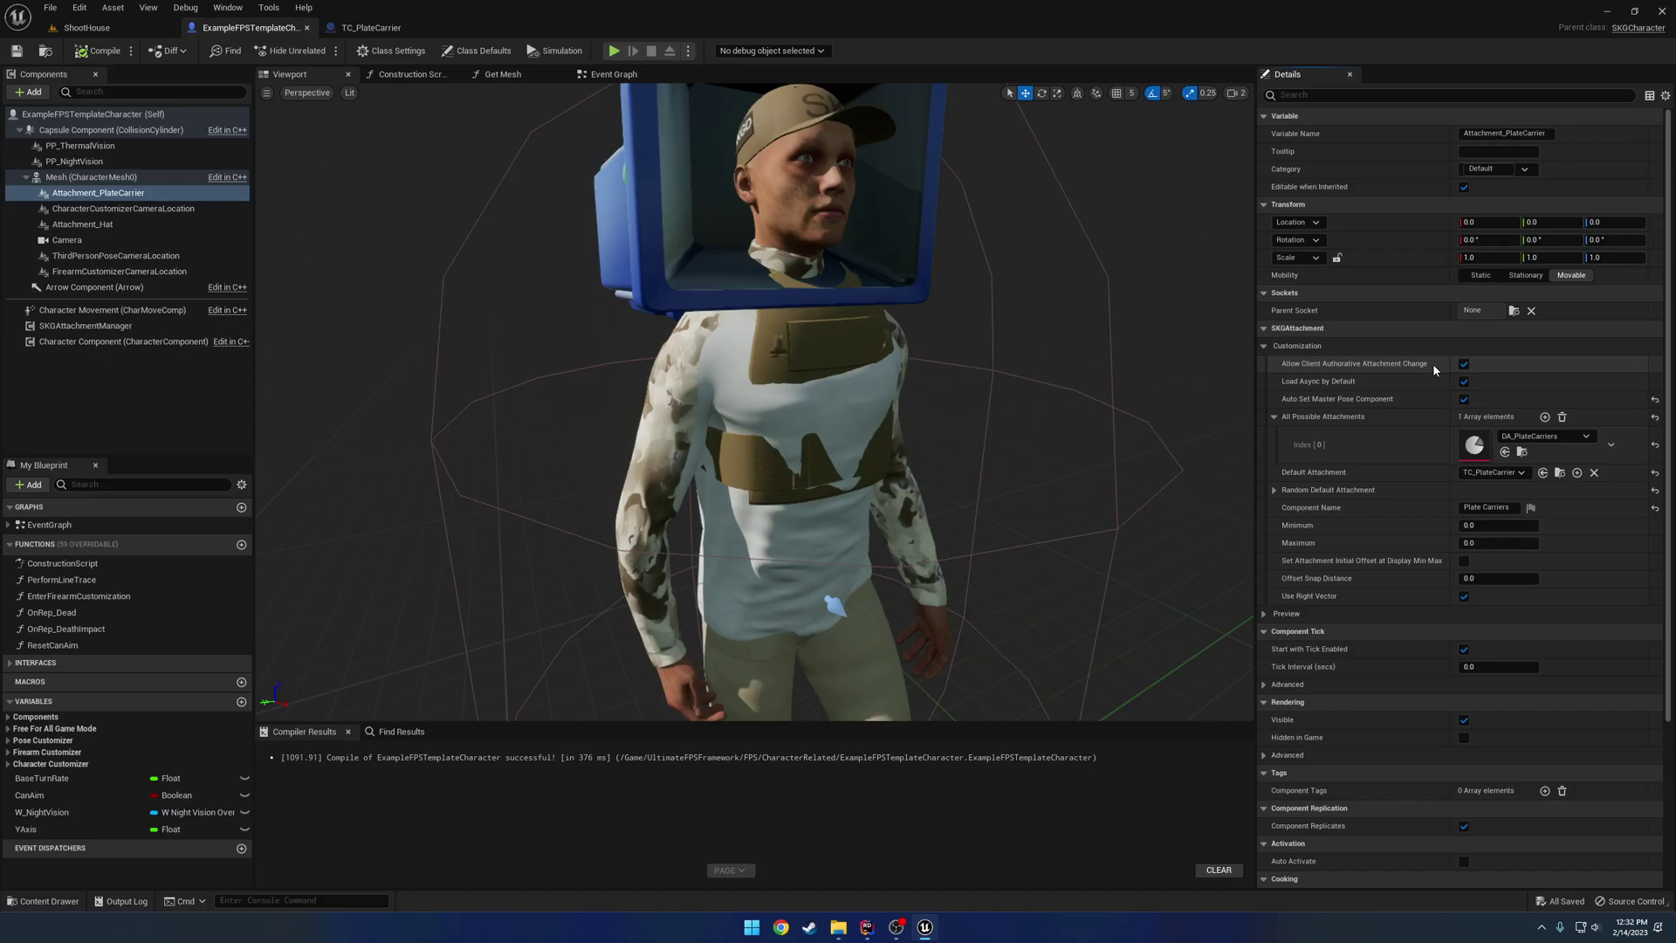
left_click(1464, 364)
left_click(1465, 364)
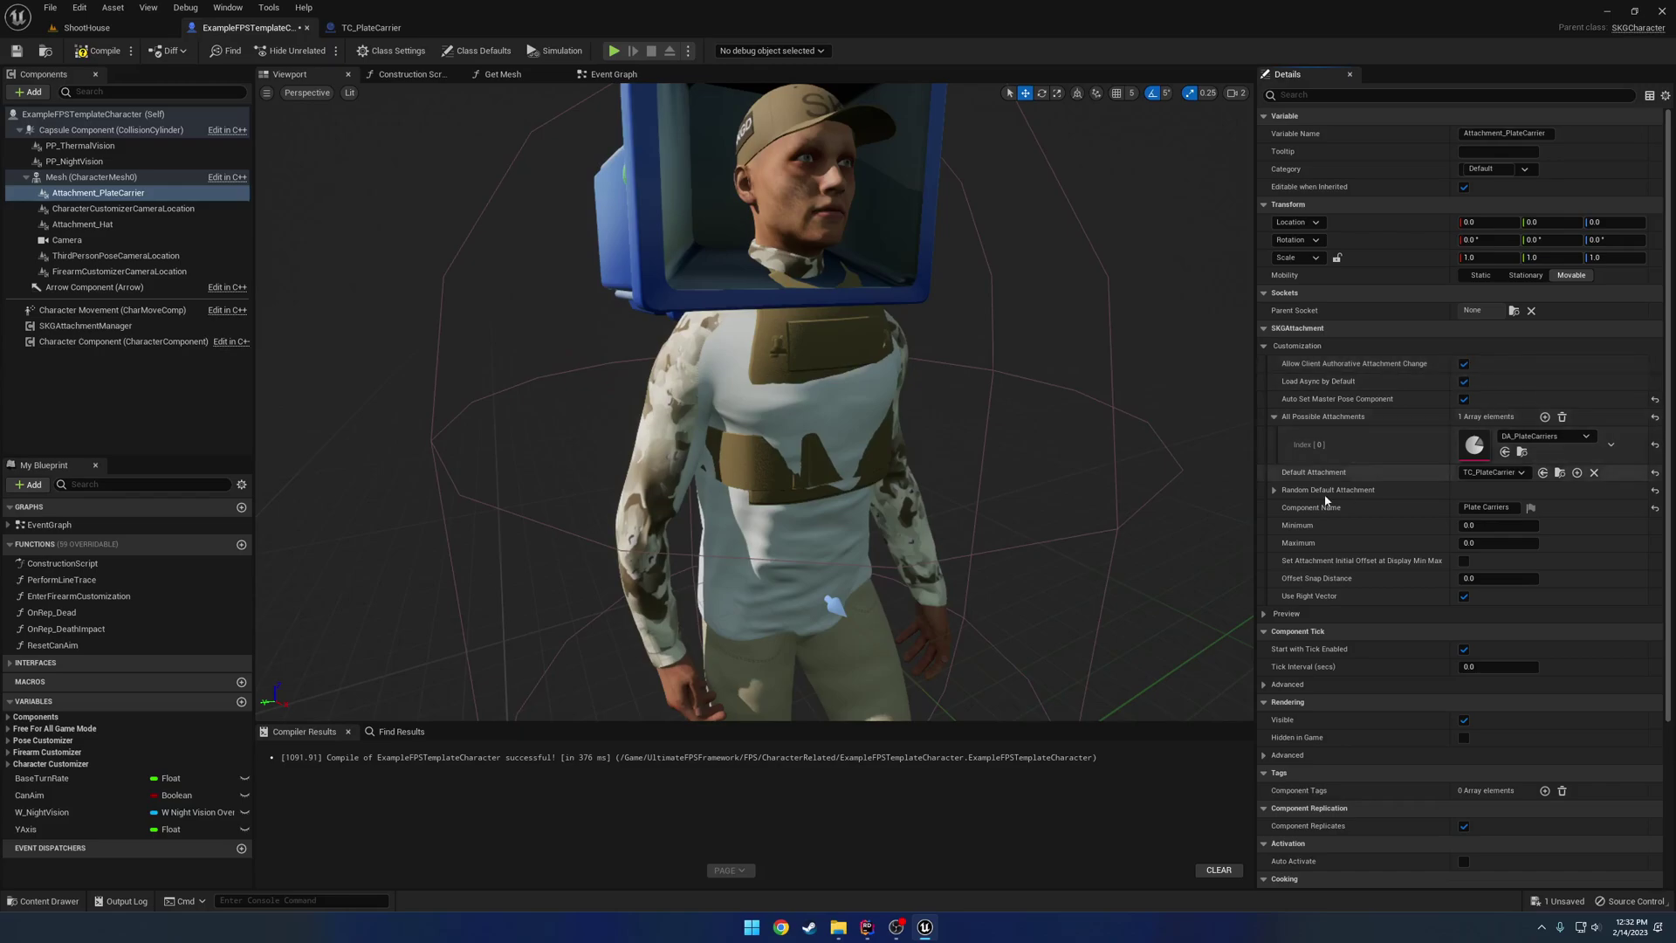
Expand Attachment_PlateCarrier's Preview settings, and close the ExampleFPSTemplateCharacter and TC_PlateCarrier blueprints.
scroll(1311, 550, "down", 2)
left_click(1311, 550)
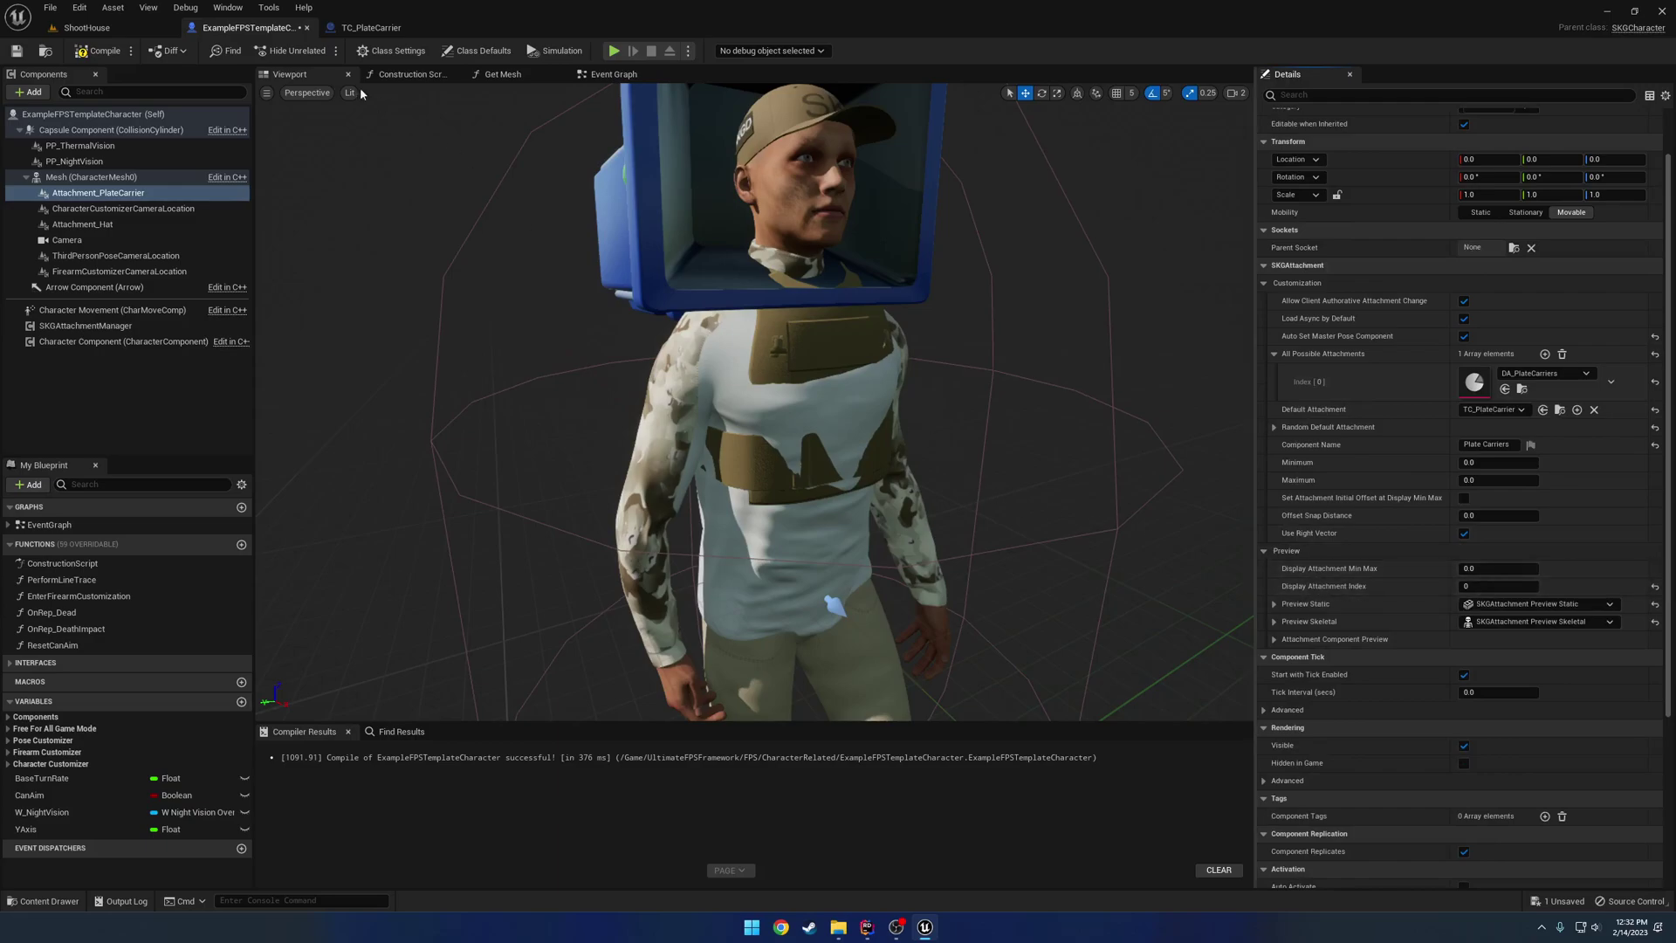
left_click(307, 28)
left_click(306, 28)
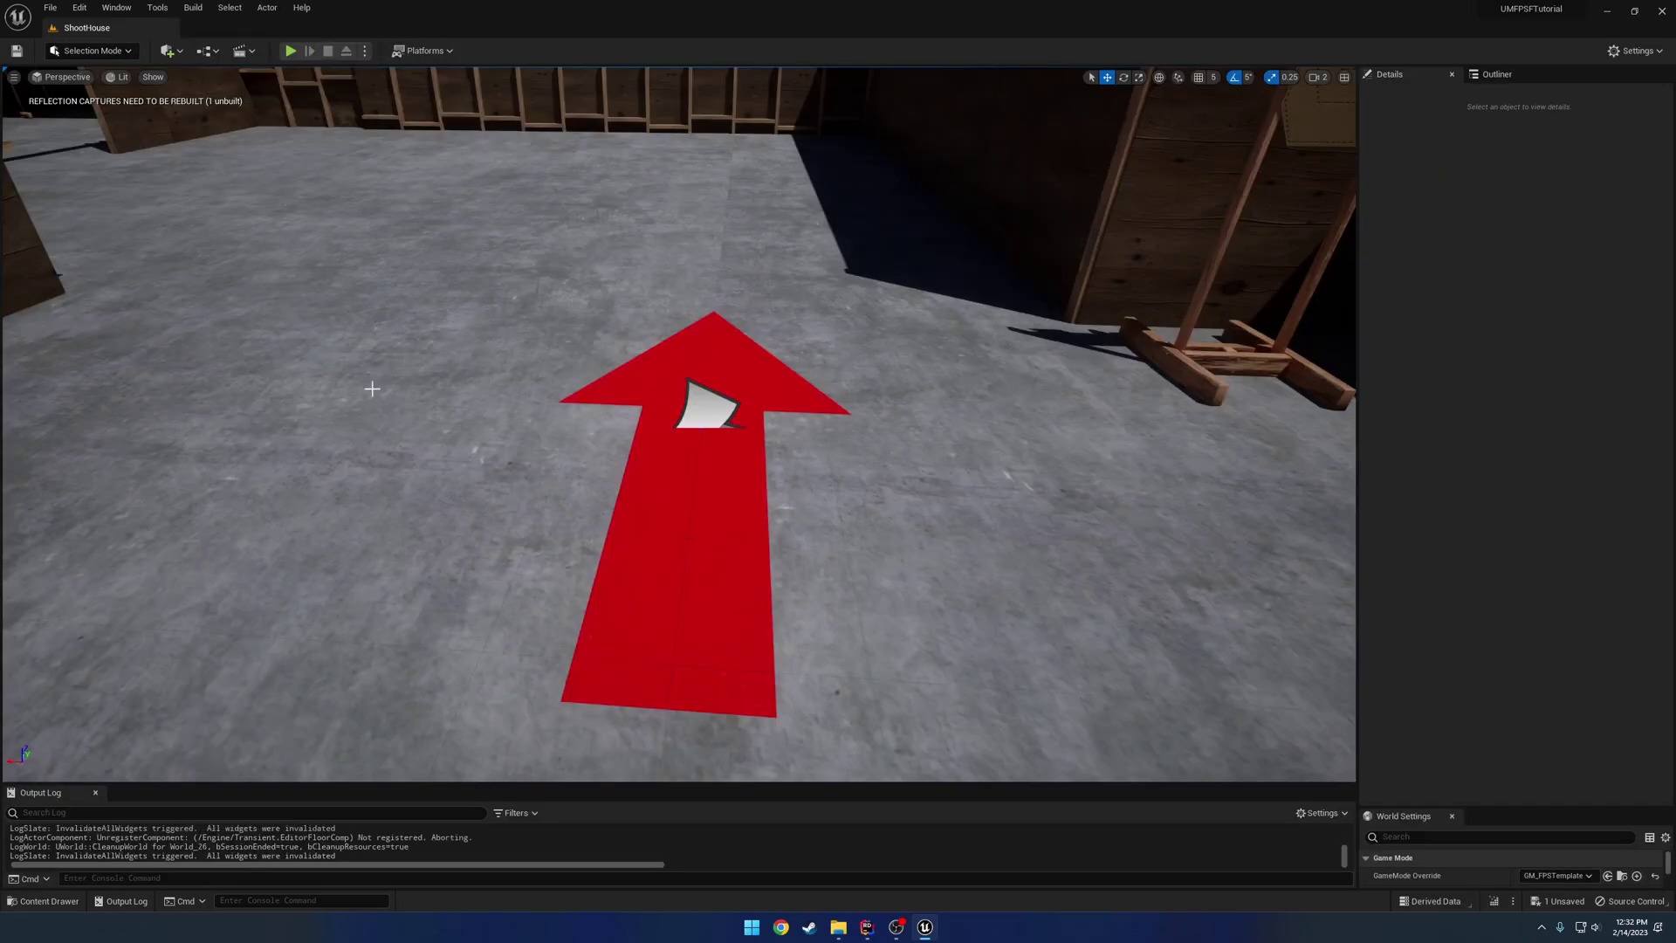
Open the BP_M4BaseExample blueprint from the UltimateFPSFramework/FPS/Firearms/M4 folder.
key("ctrl+space")
left_click(349, 656)
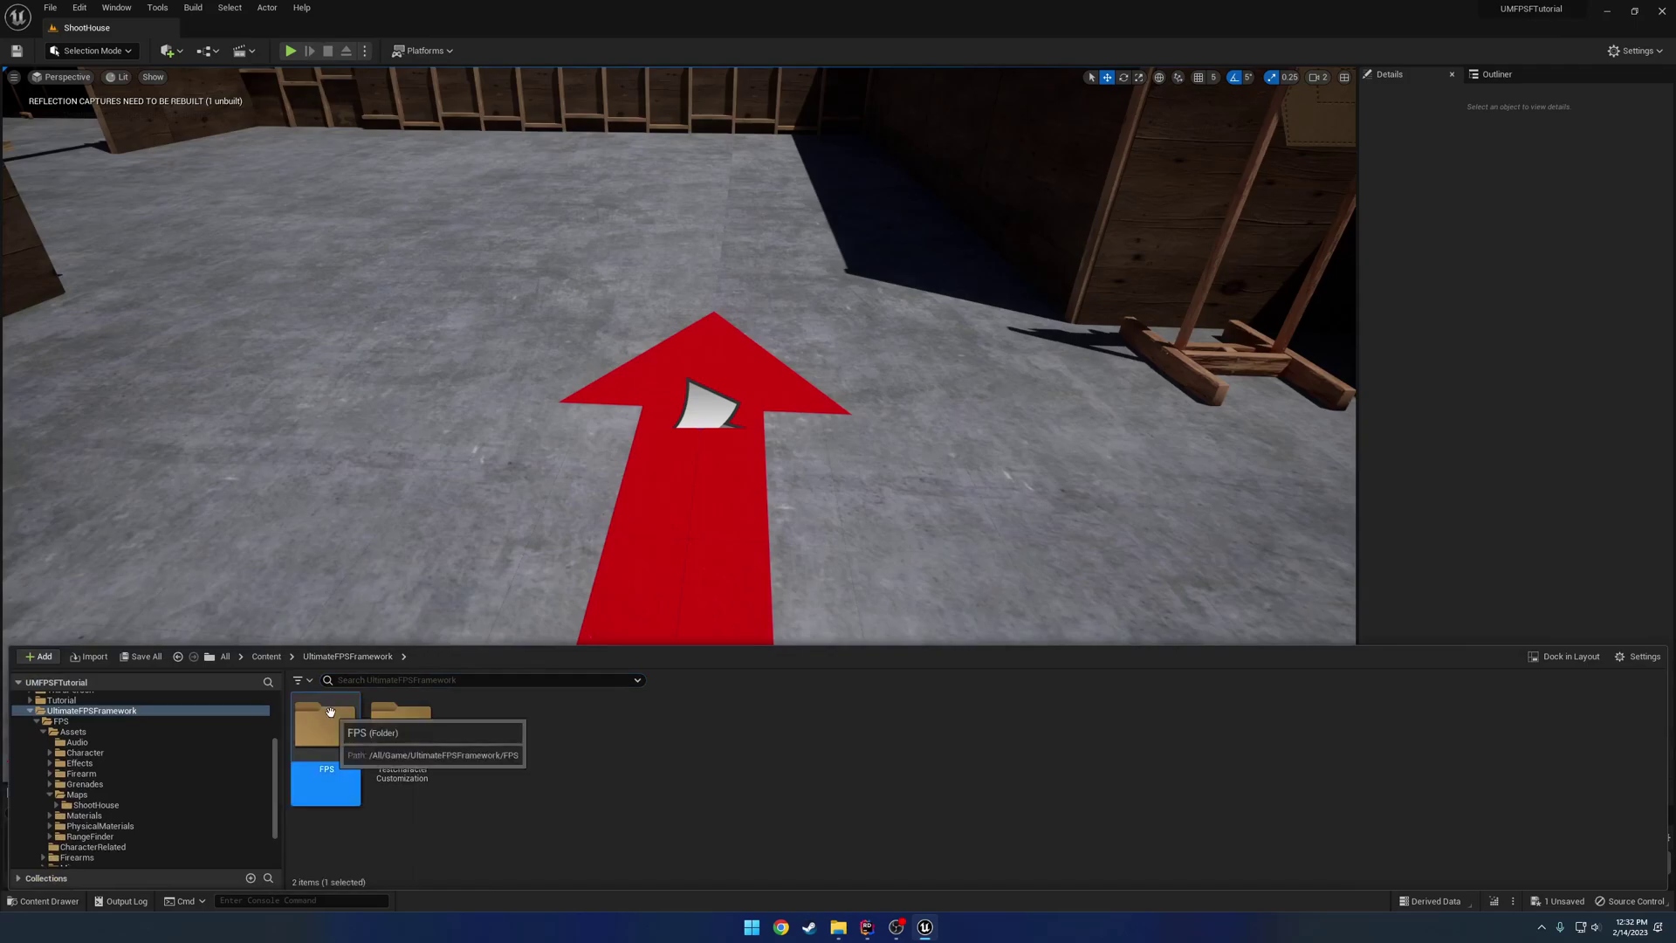
double_click(330, 711)
double_click(475, 723)
double_click(476, 725)
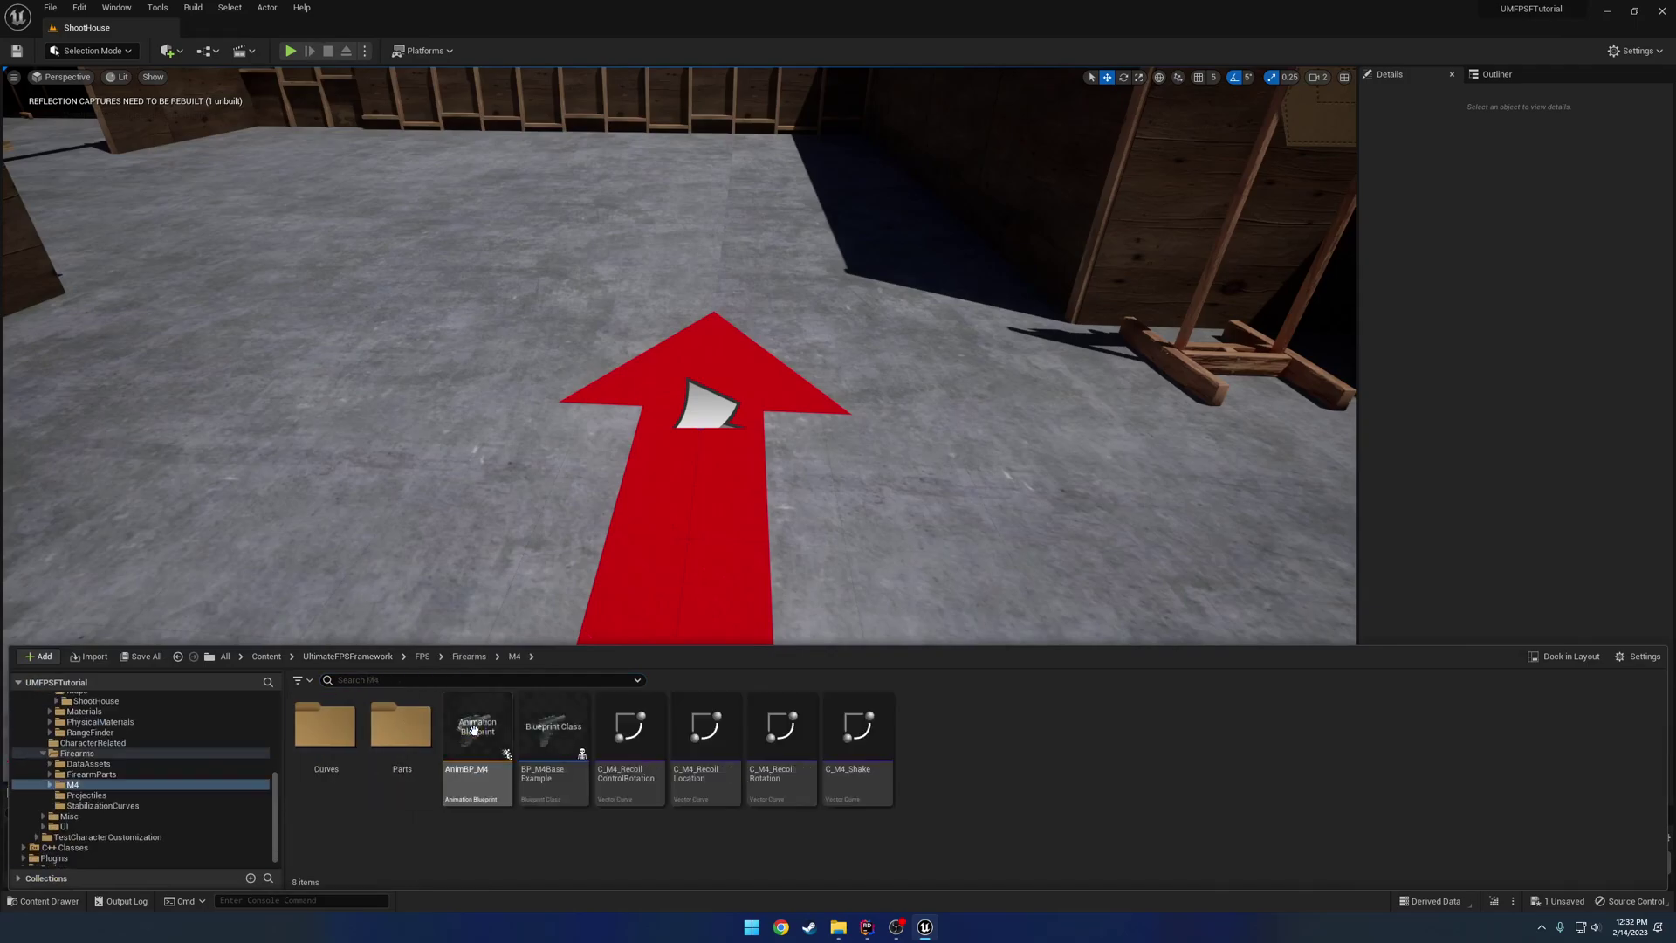
double_click(541, 725)
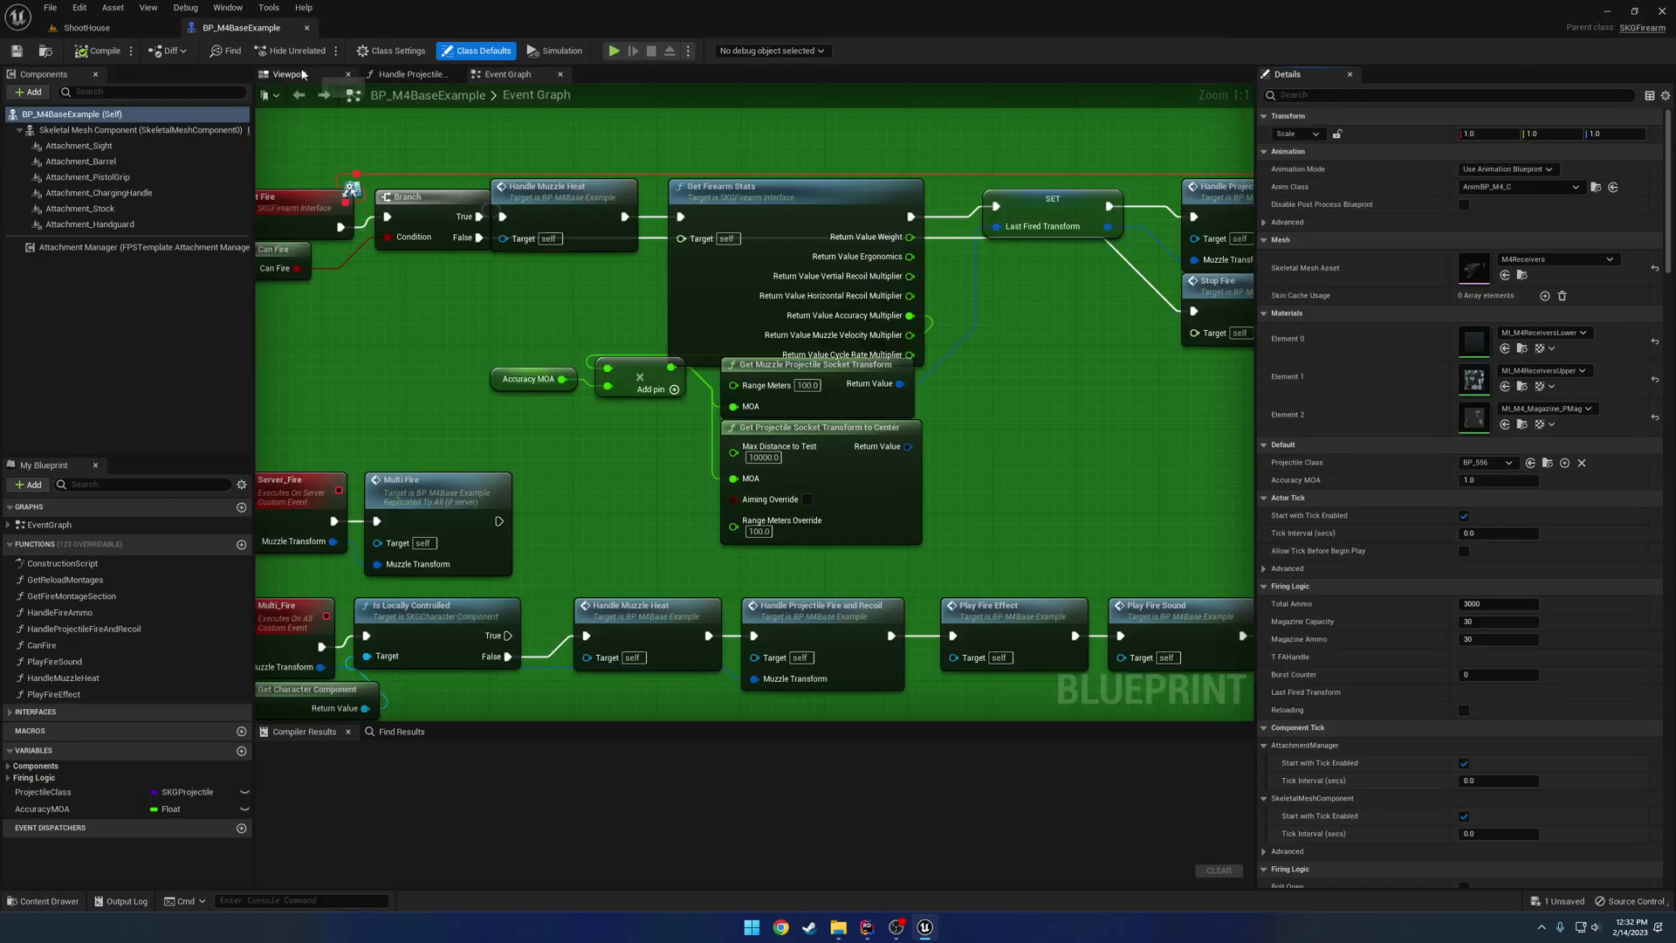
Show the M4 in the blueprint's 3D viewport and focus on the Attachment_Sight component.
left_click(293, 74)
left_click(78, 146)
key("f")
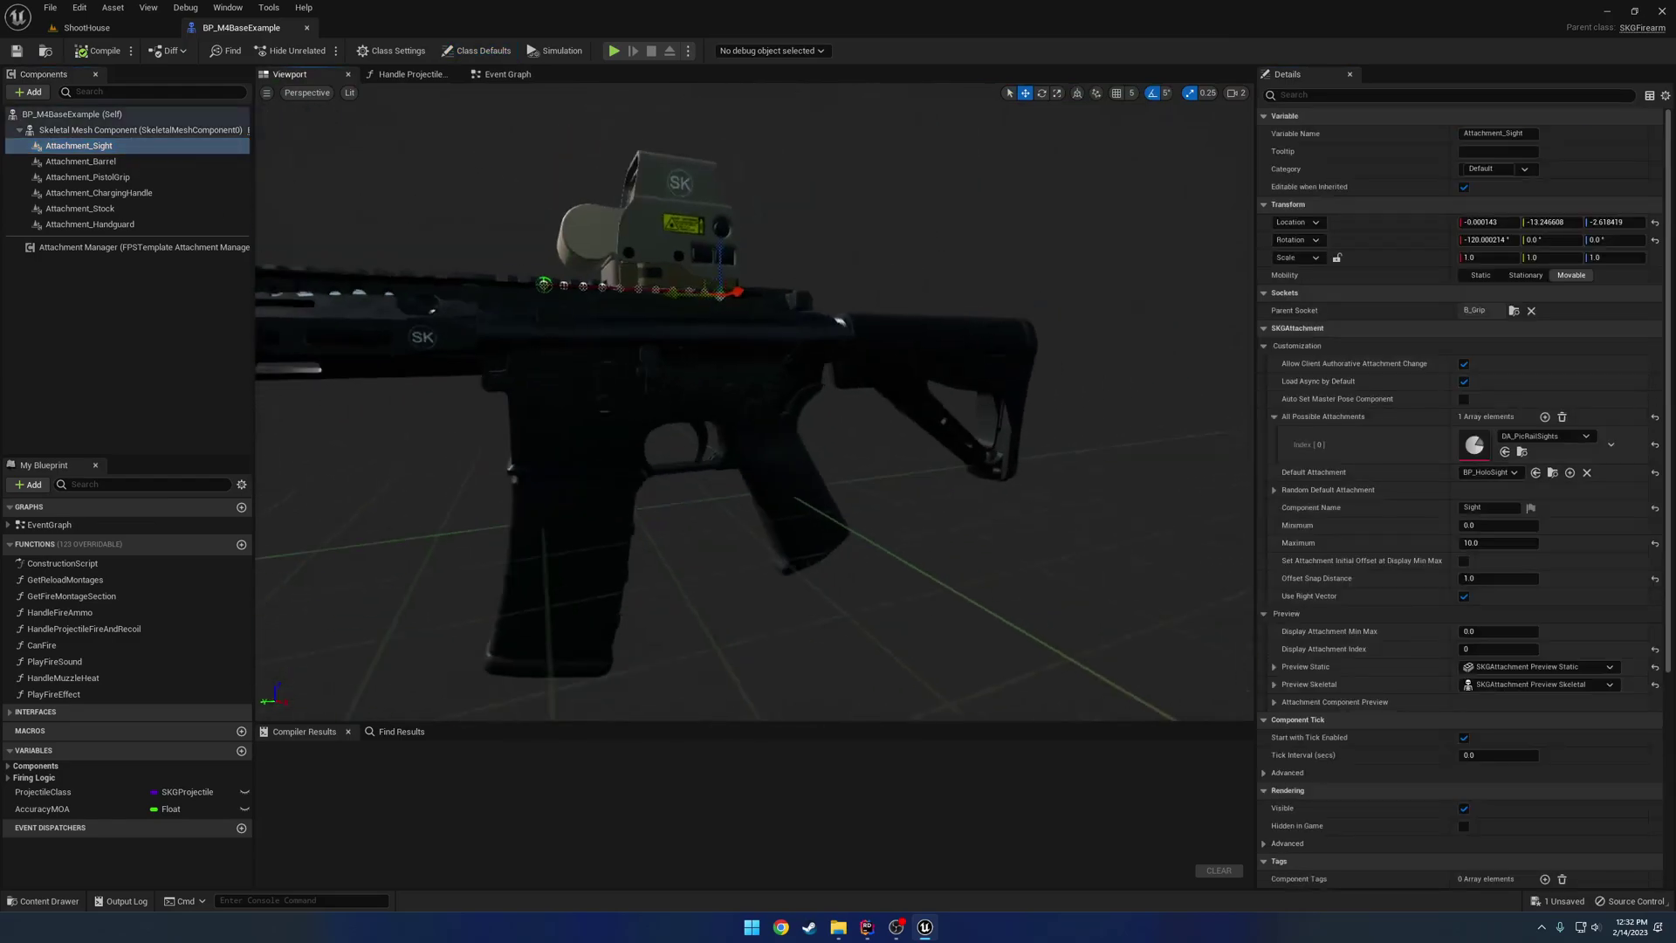
right_click_drag(755, 402, 681, 410)
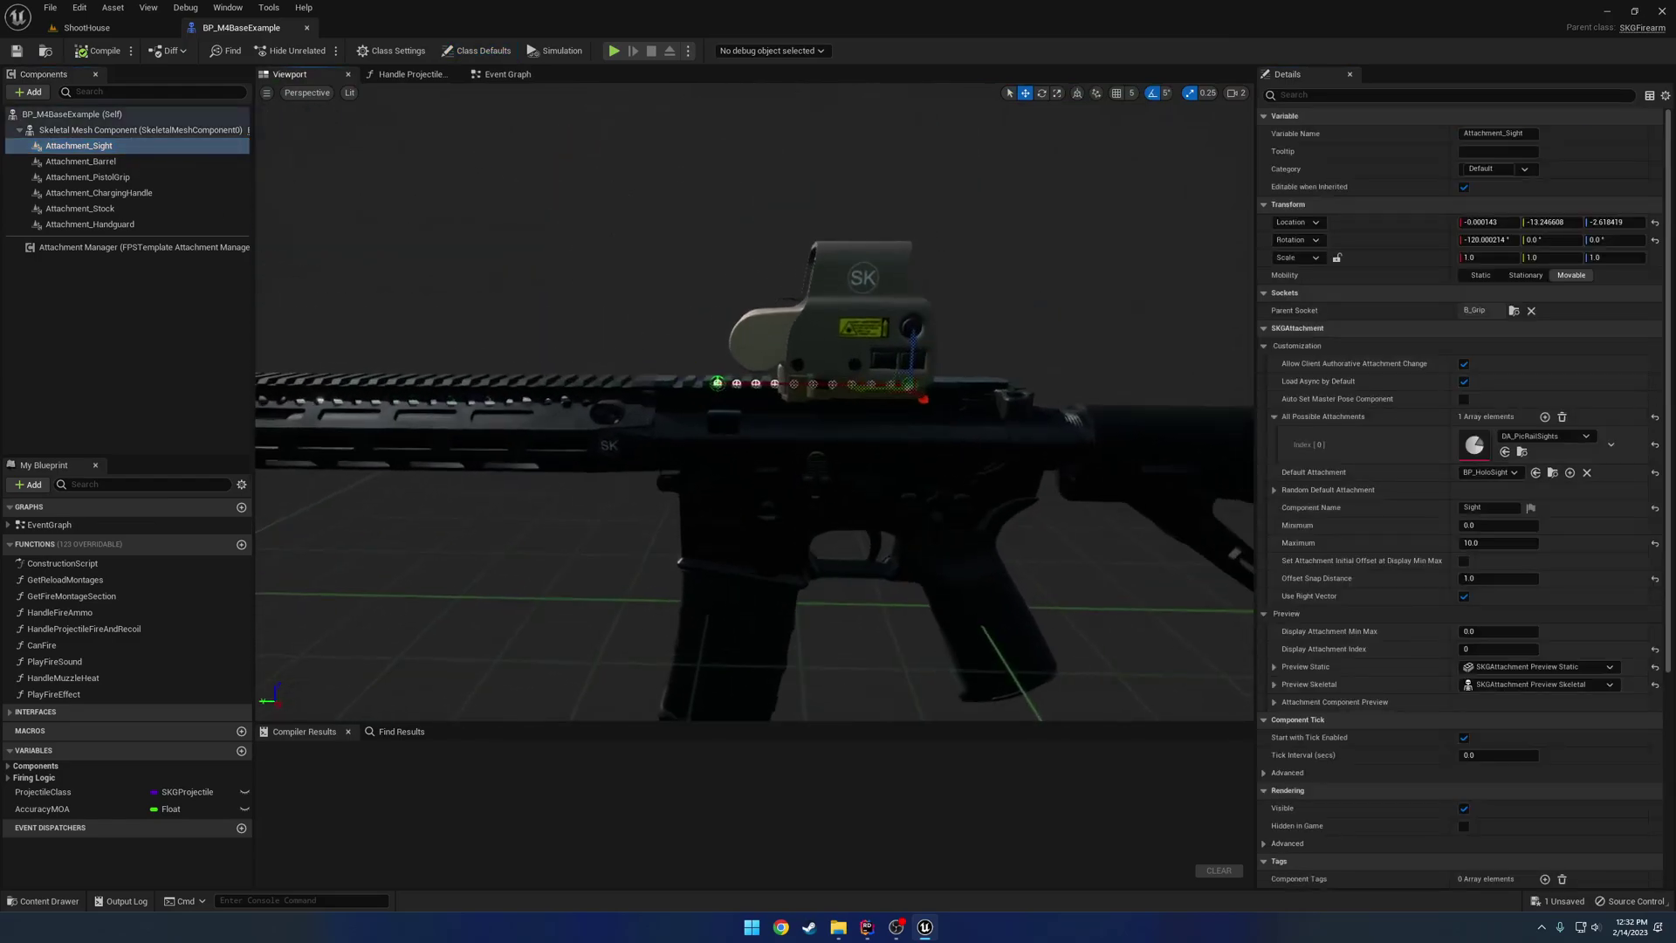
Locate and open the DA_PicRailSights data asset used by Attachment_Sight, review its Attachments entries, and close it.
left_click(1522, 451)
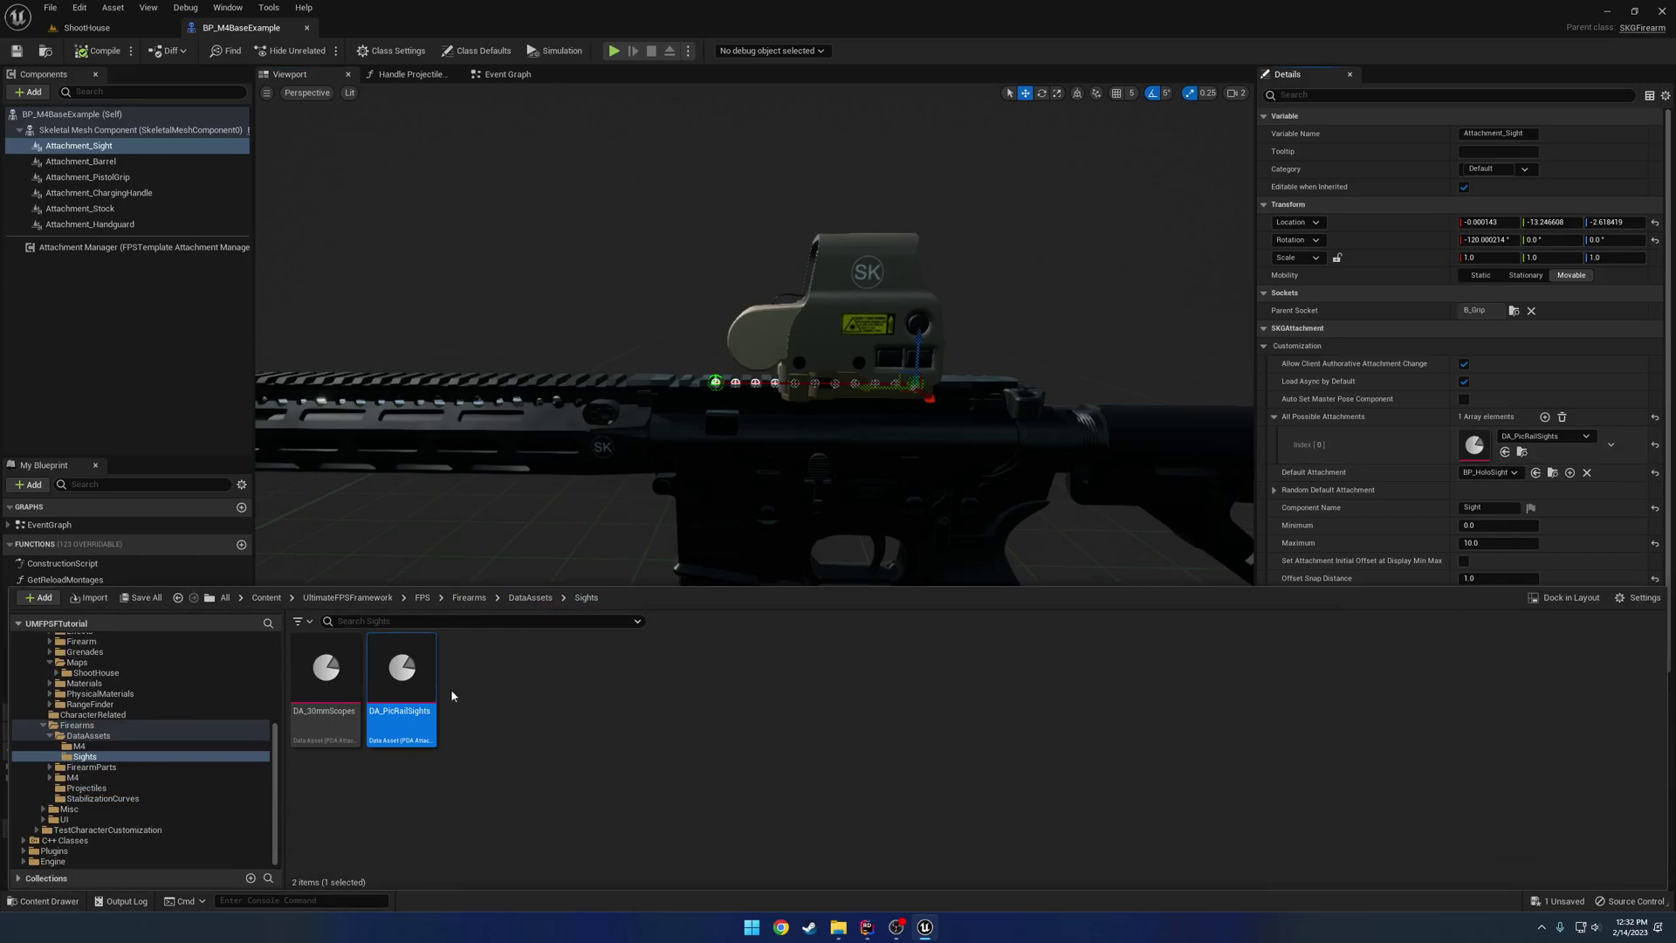
double_click(400, 677)
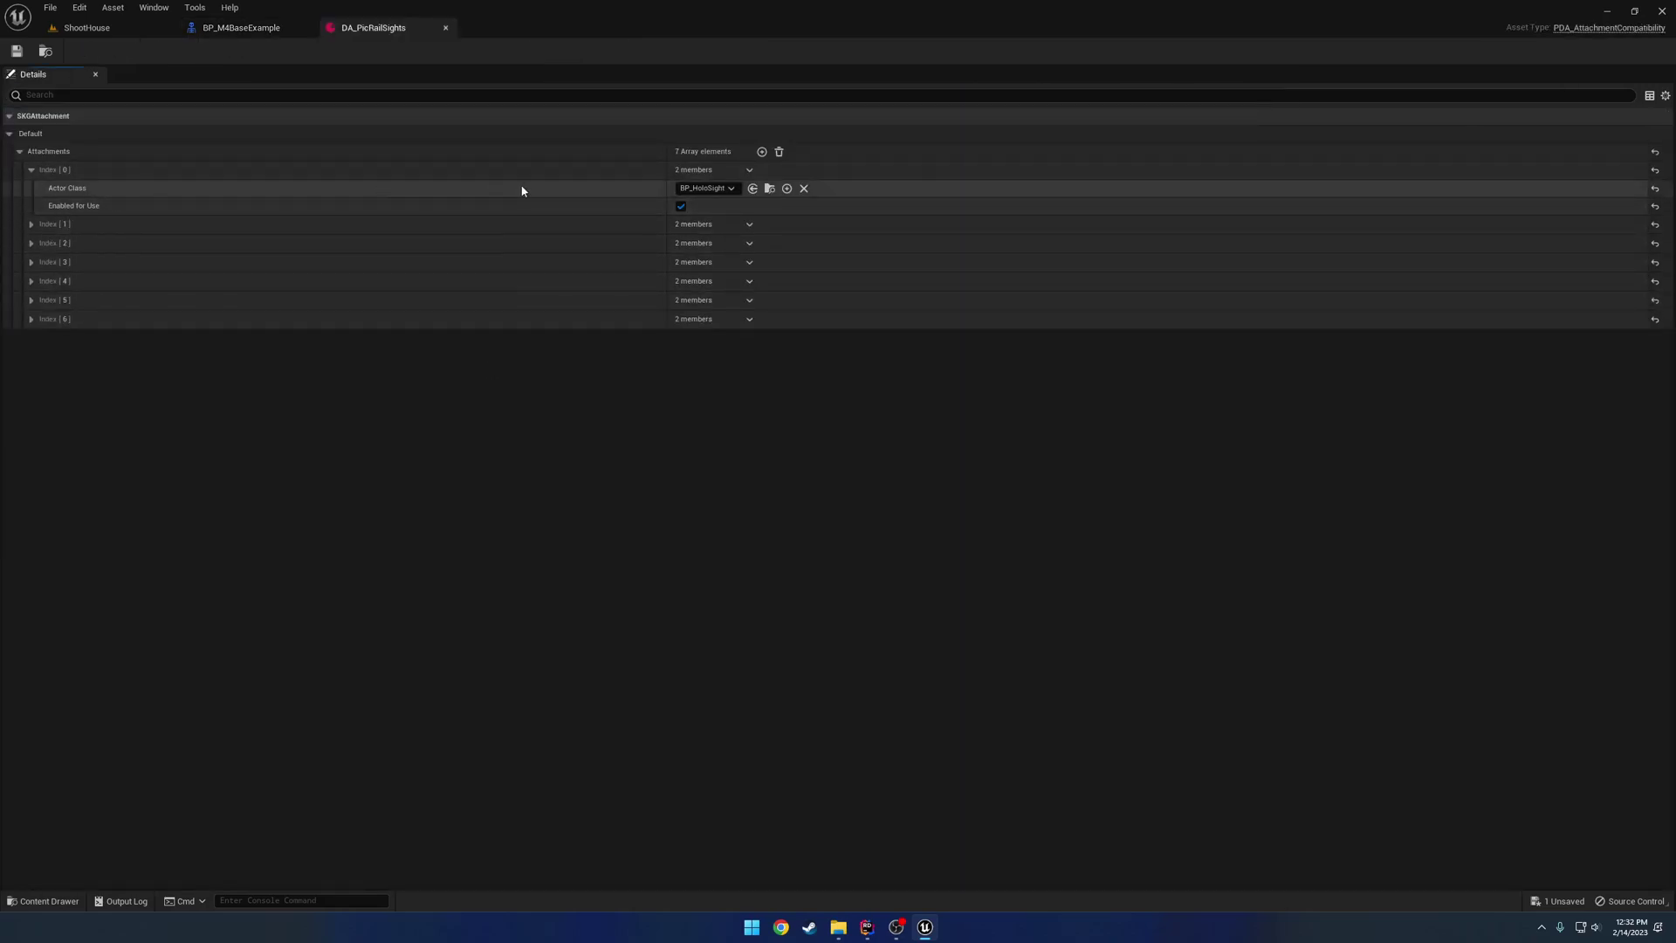
left_click(510, 223)
left_click(509, 223)
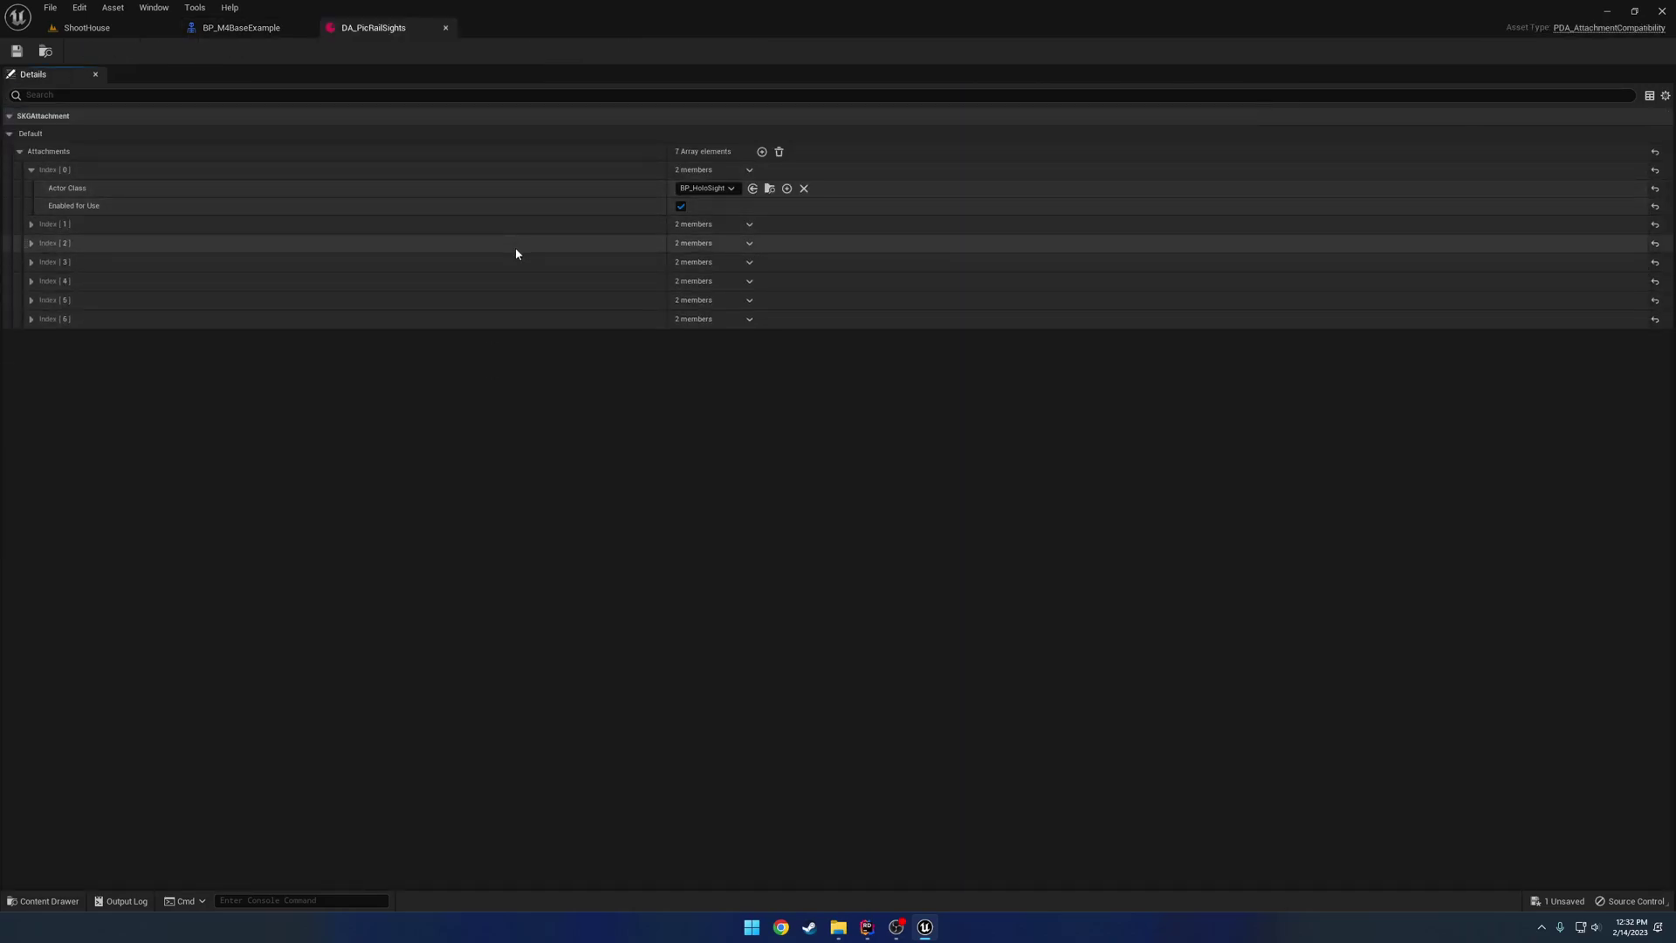
left_click(515, 248)
left_click(515, 250)
left_click(515, 261)
left_click(515, 263)
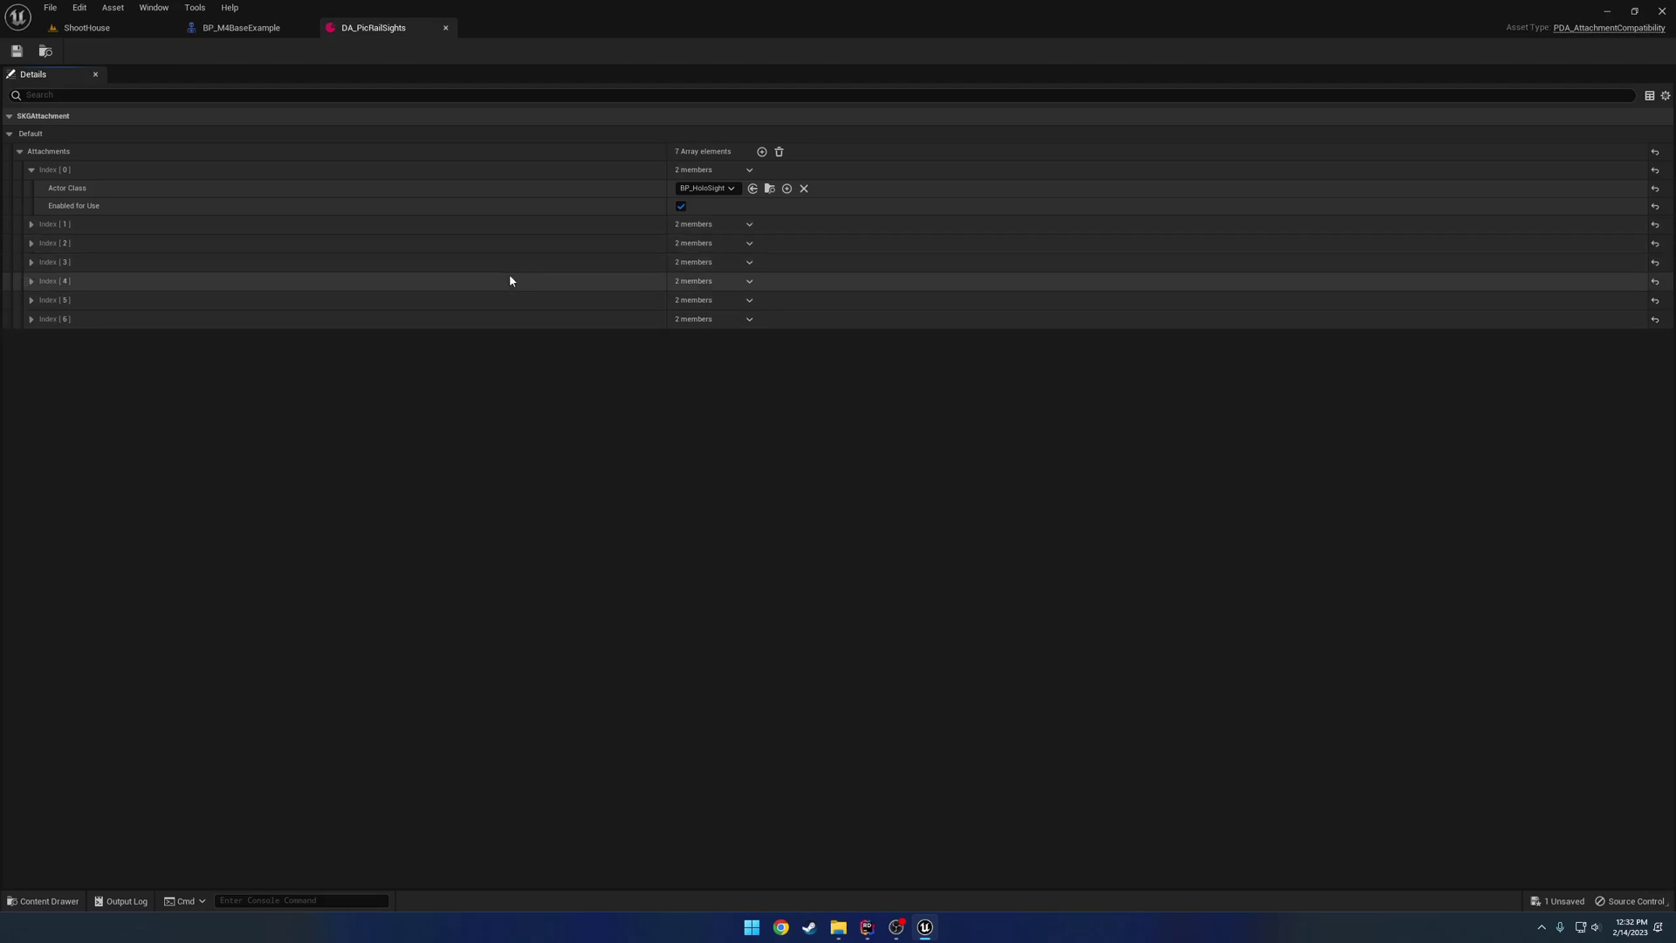
left_click(510, 280)
left_click(445, 28)
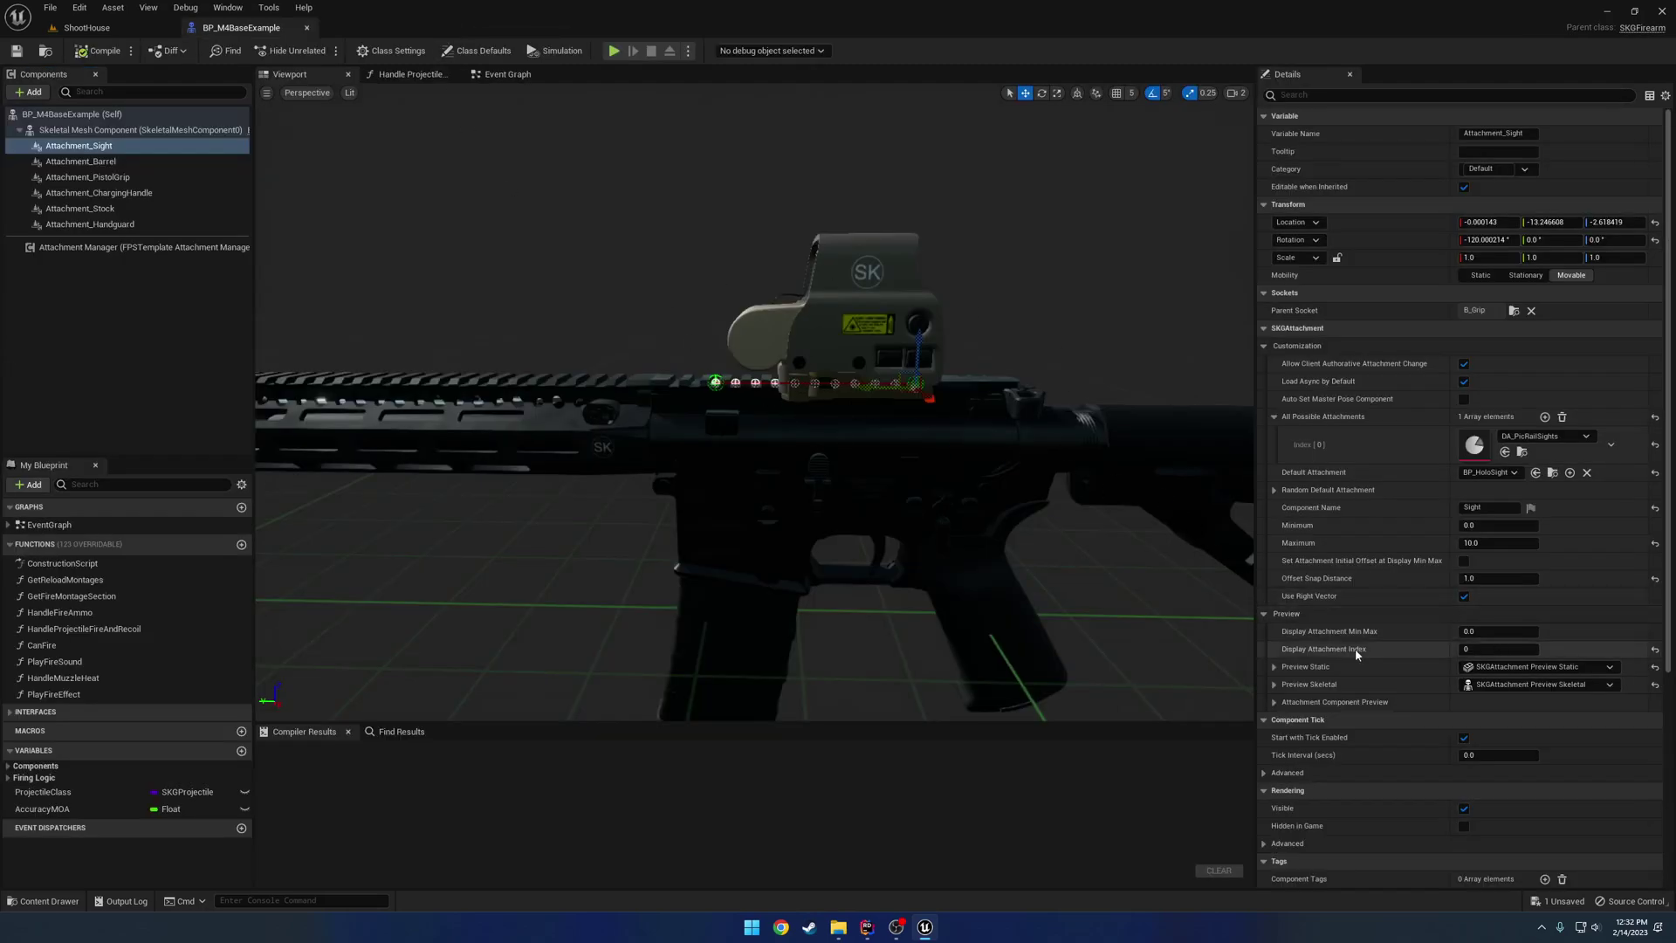
Preview different sights on Attachment_Sight by setting its Display Attachment Index to 1, 3, 5 and 7.
type("1")
key("Return")
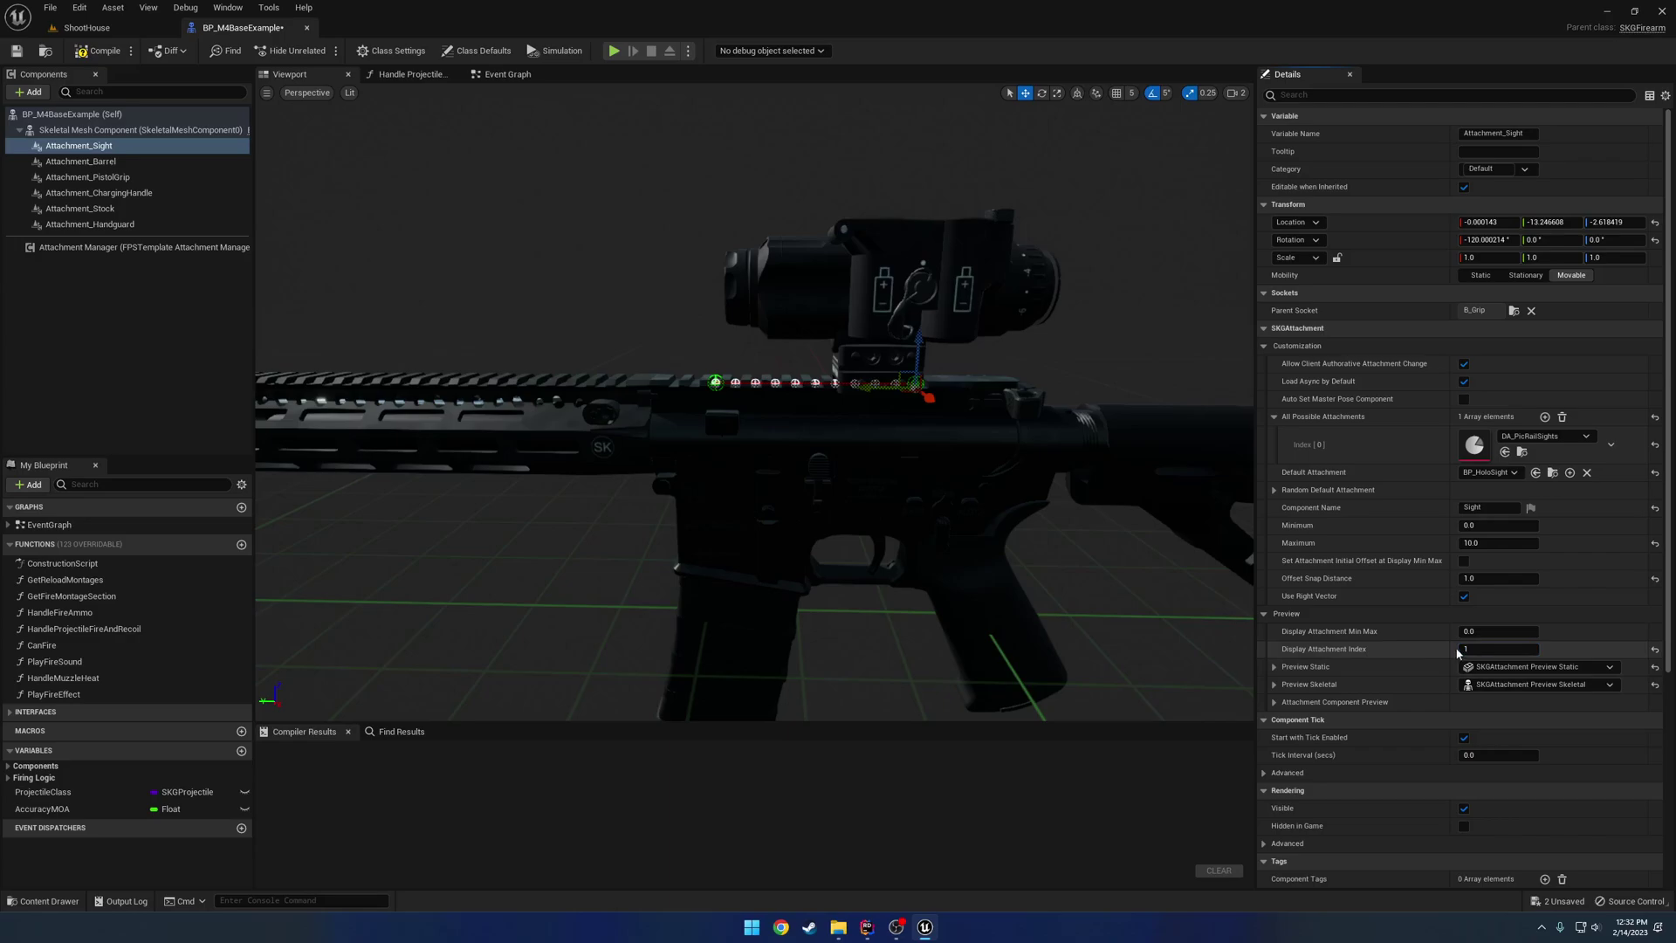
type("3")
key("Return")
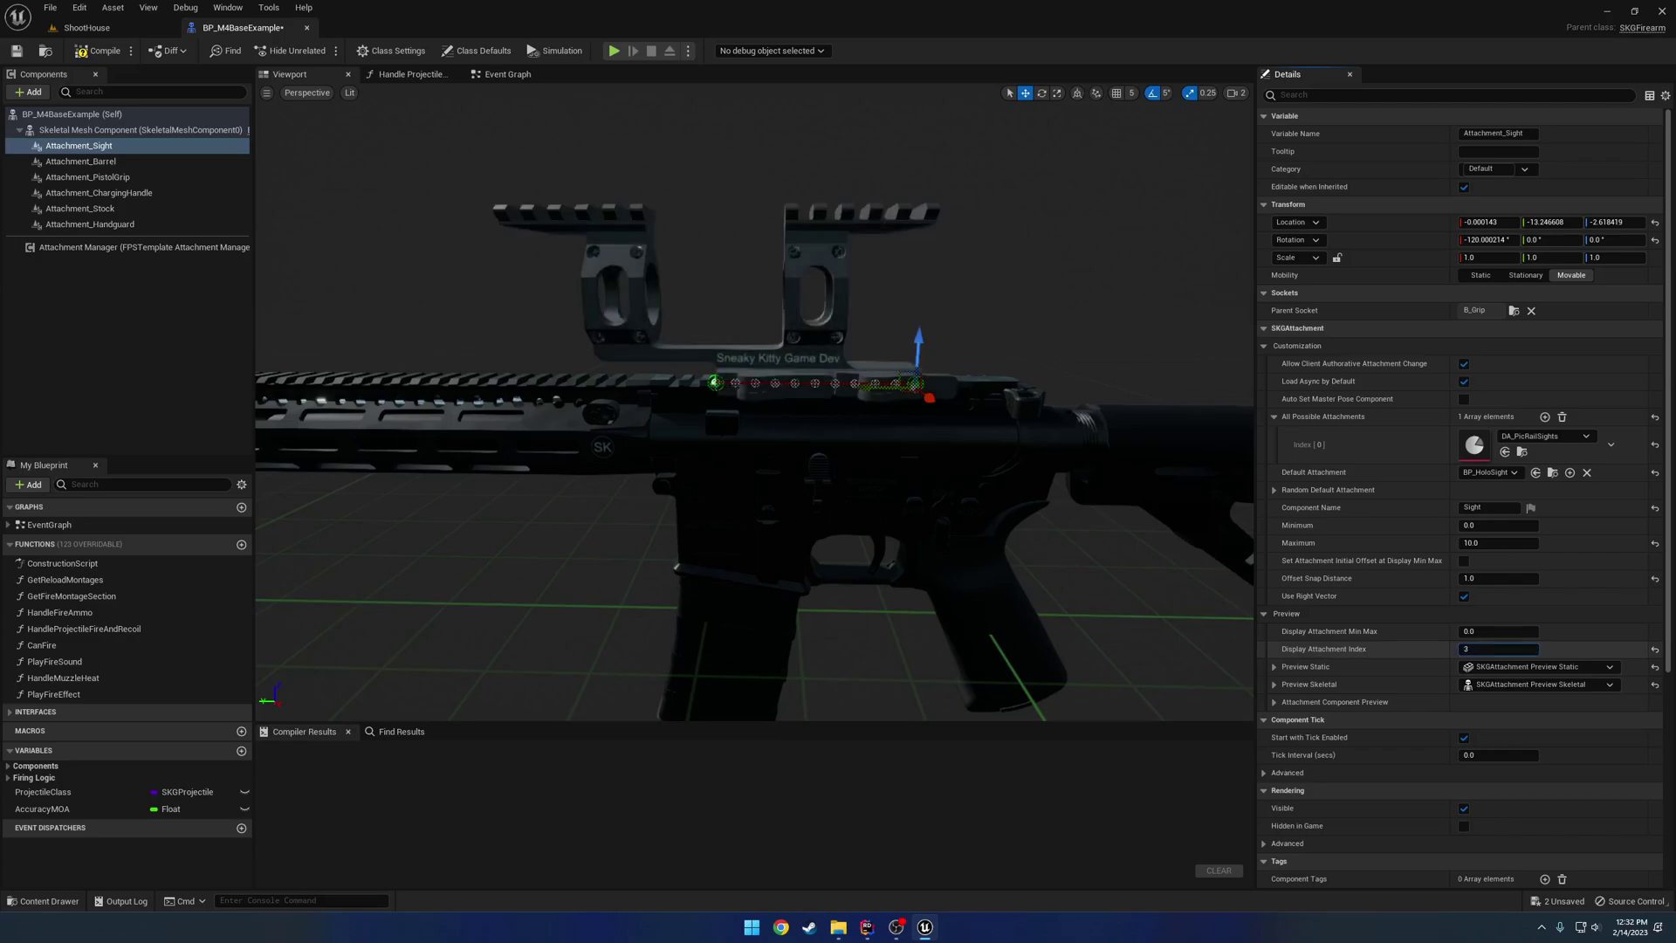
type("5")
key("Return")
type("7")
key("Return")
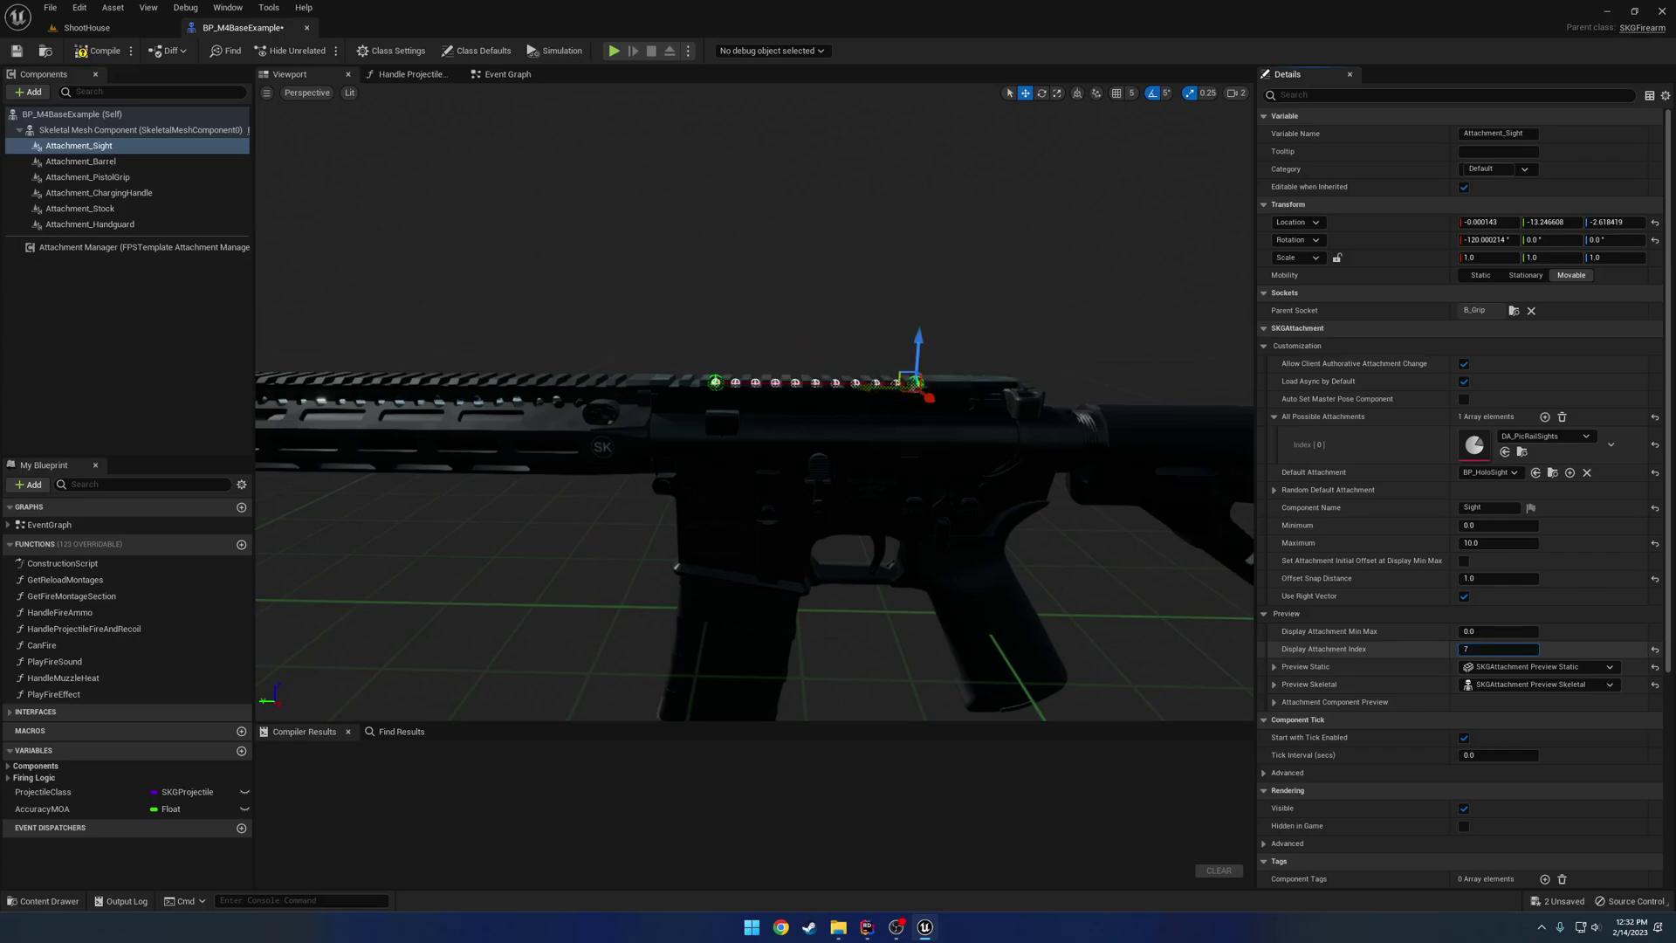
Step Attachment_Sight's Display Attachment Index back through 3, 2 and 1 to 0.
type("3")
key("Return")
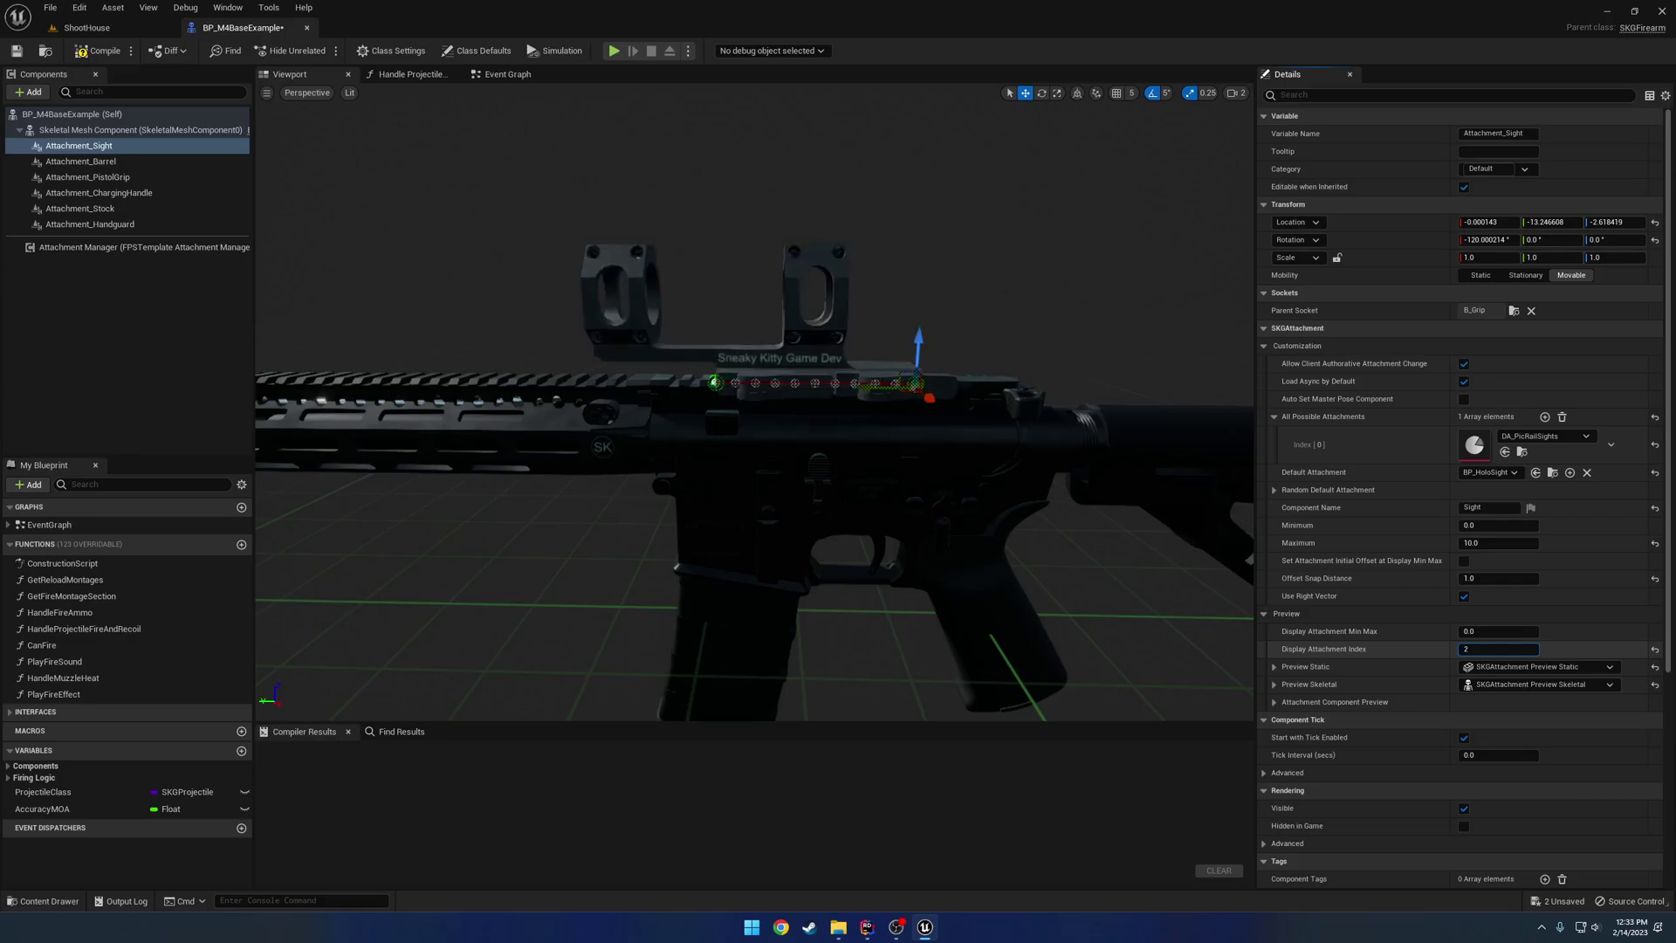
type("2")
key("Return")
type("1")
key("Return")
type("0")
key("Return")
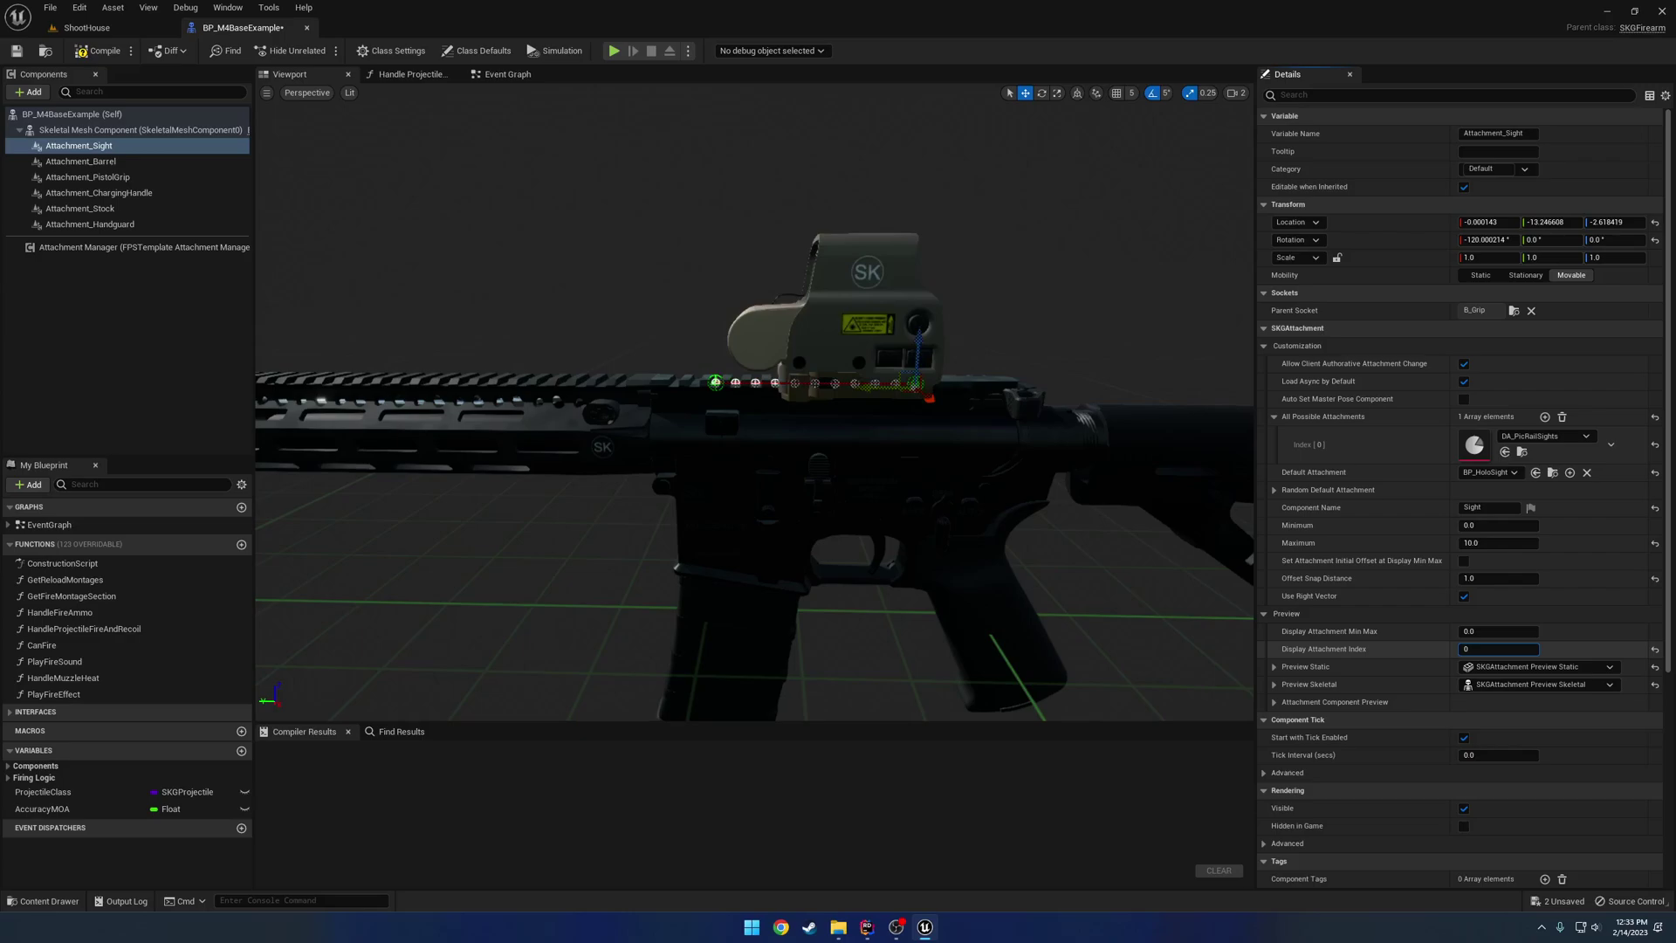
Try a Display Attachment Index of -1 on Attachment_Sight, and set it back to 0.
left_click_drag(1481, 648, 1471, 649)
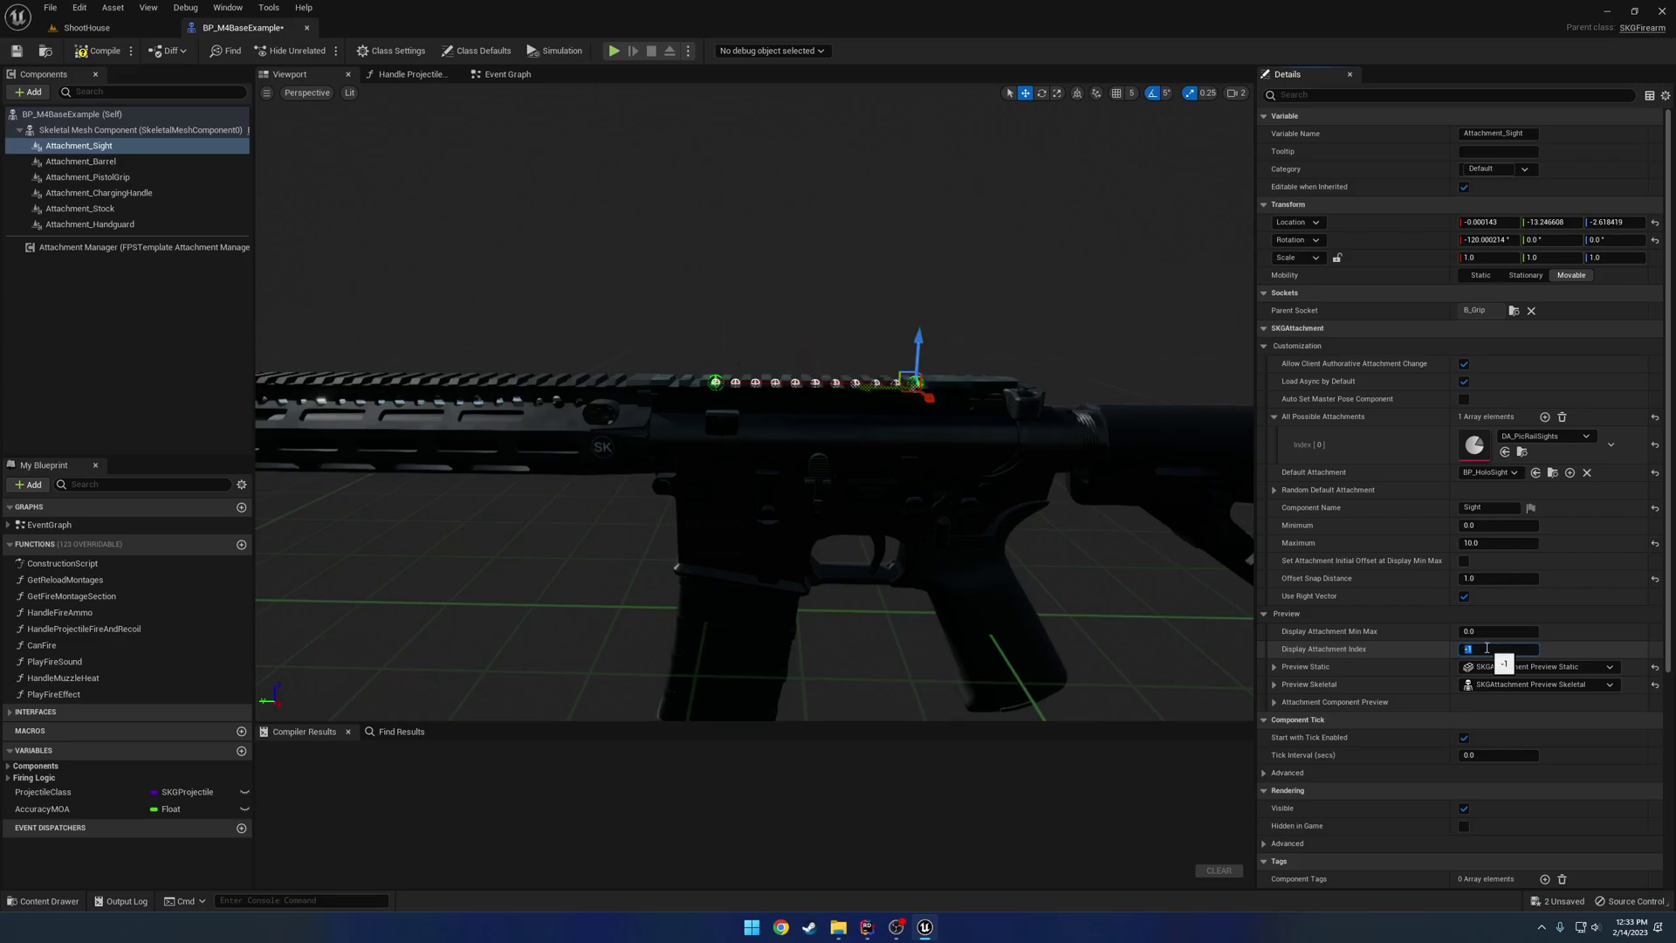
type("0")
key("Return")
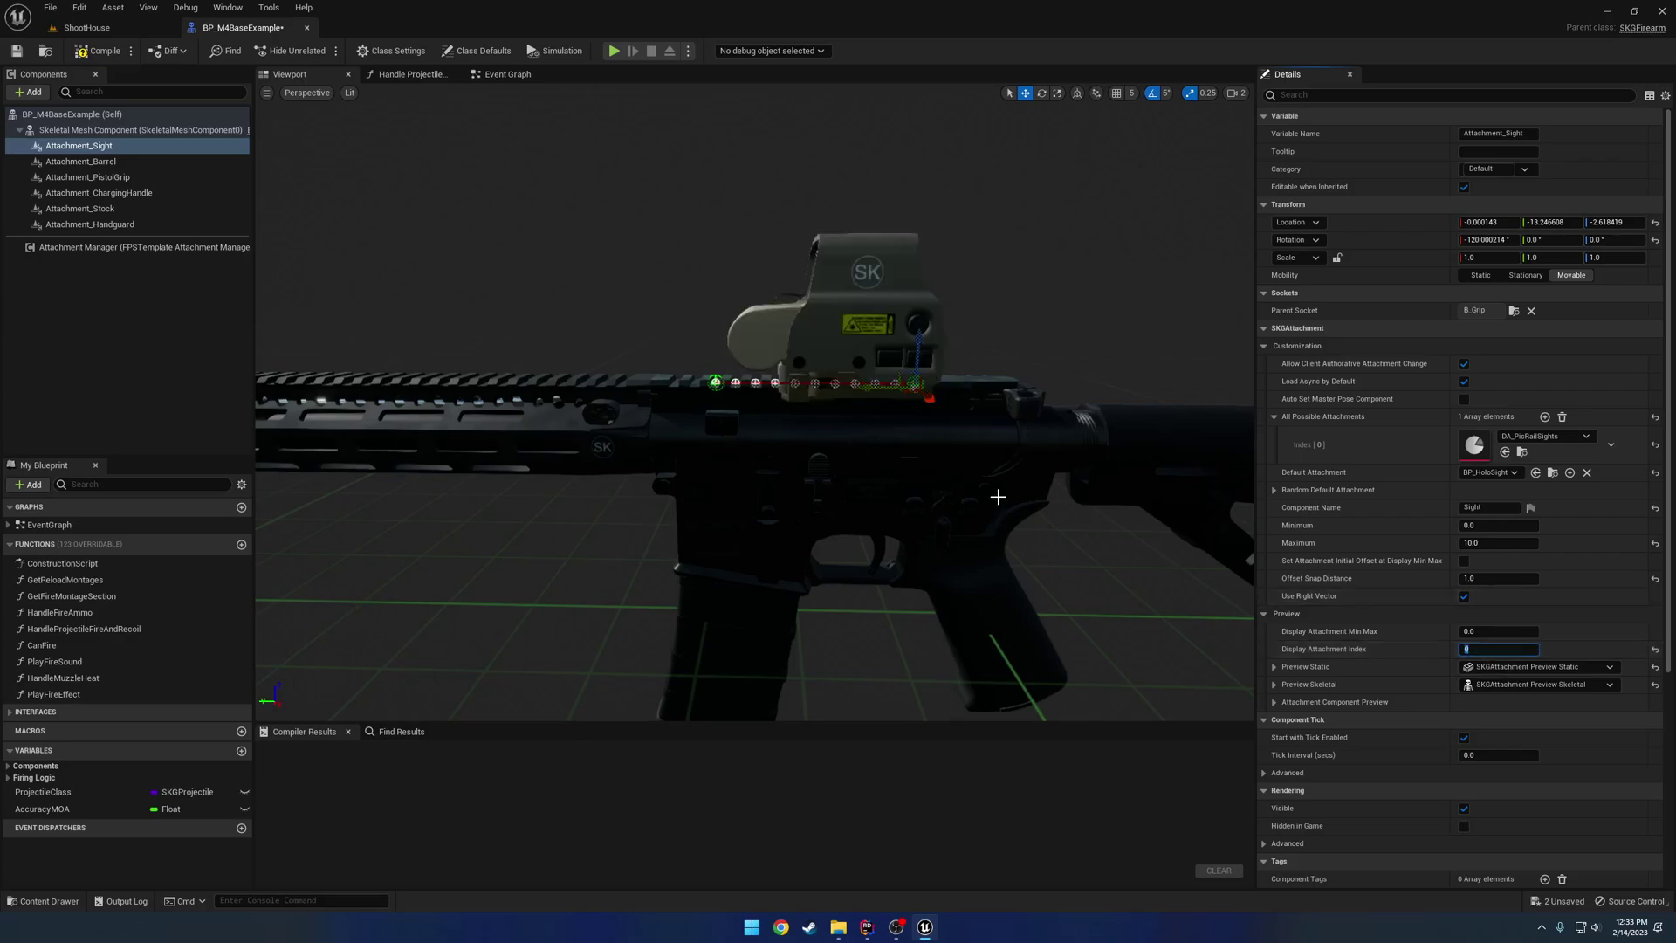
Try an Offset Snap Distance of 4.0 and a Maximum of about 16.4 on Attachment_Sight, and undo both changes.
right_click_drag(795, 384, 726, 410)
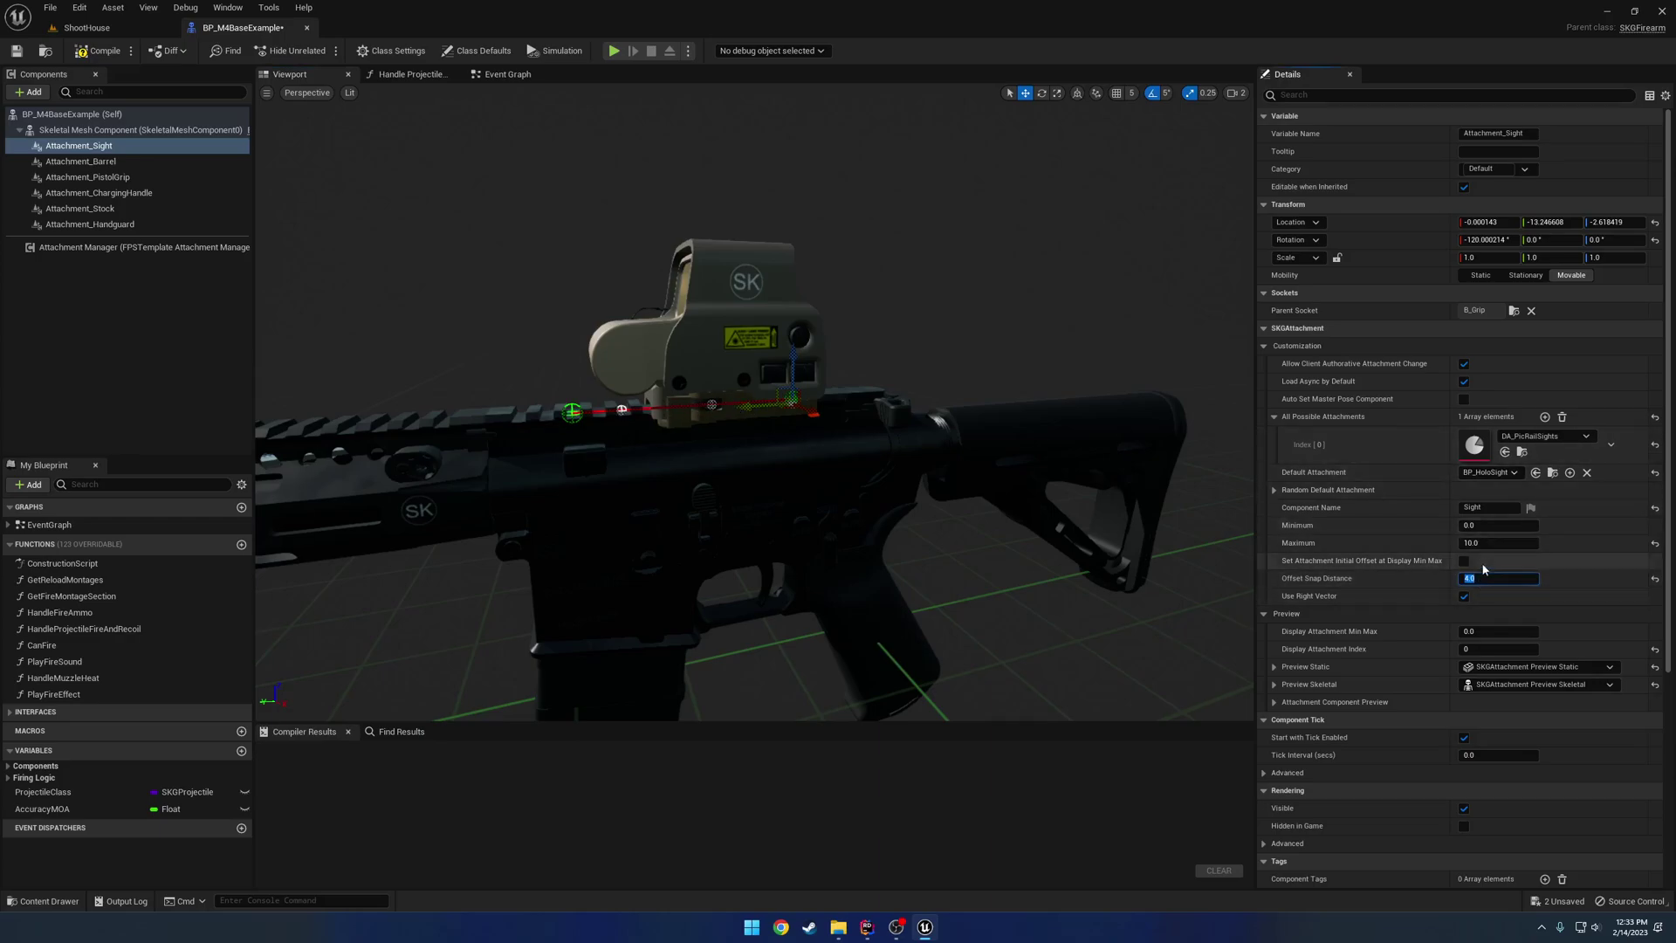
left_click_drag(1498, 542, 1516, 546)
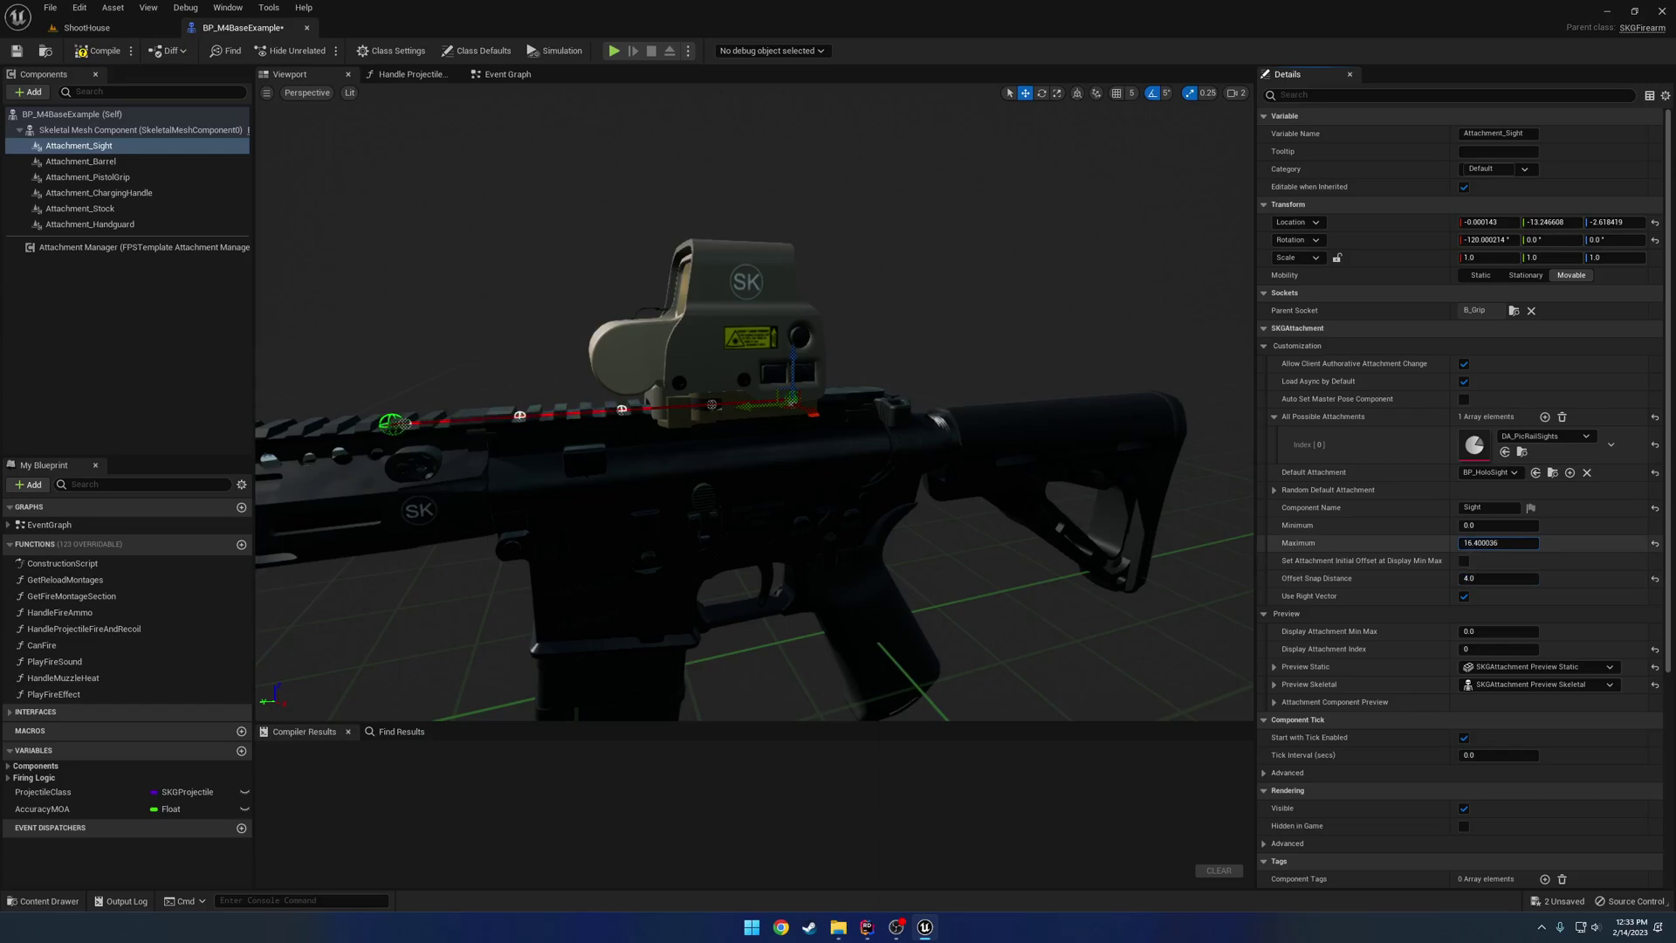
key("ctrl+z")
key("ctrl+z")
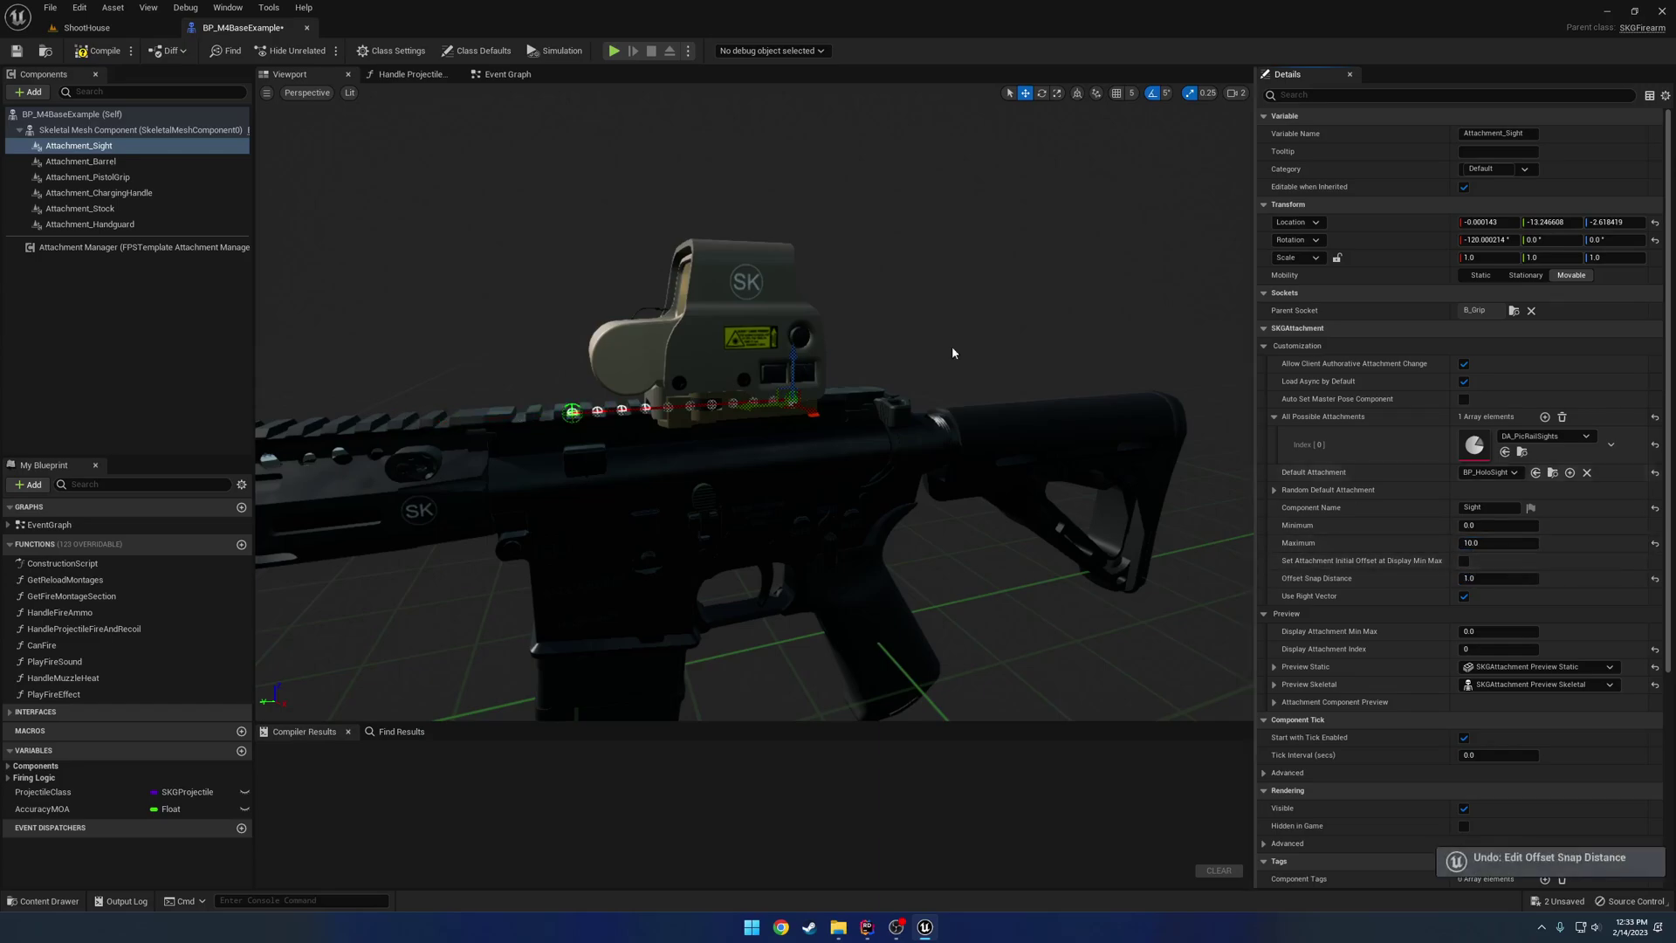
Compile BP_M4BaseExample, look over the whole rifle, and close the blueprint.
left_click(98, 49)
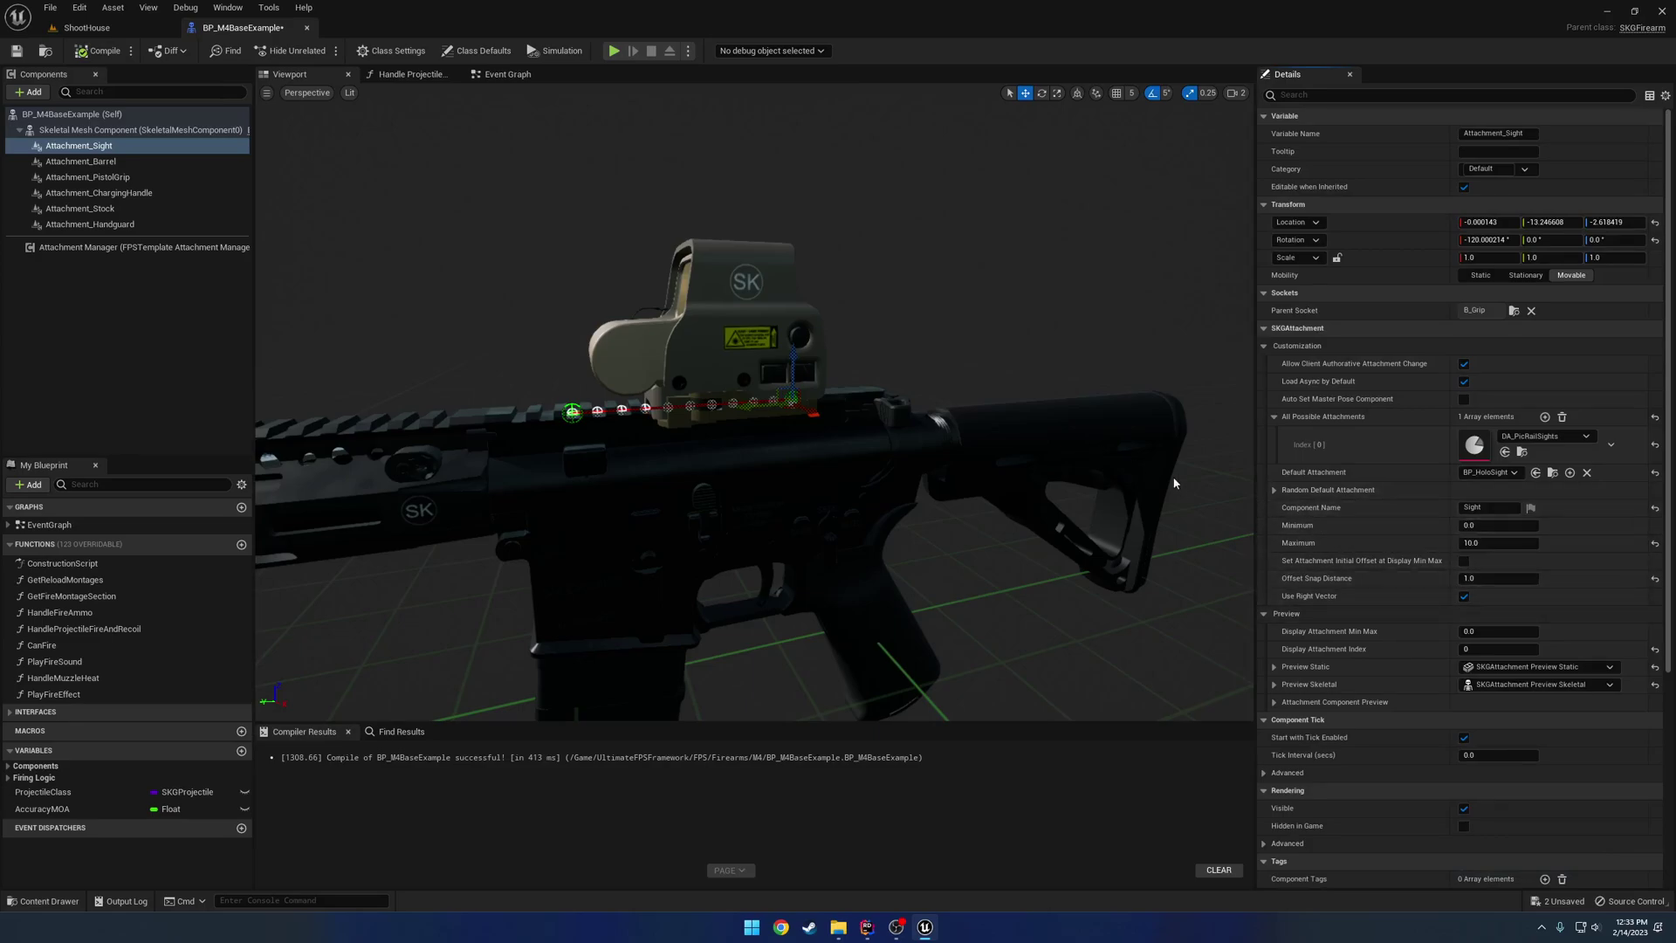
right_click_drag(1171, 482, 980, 423)
key("s")
key("d")
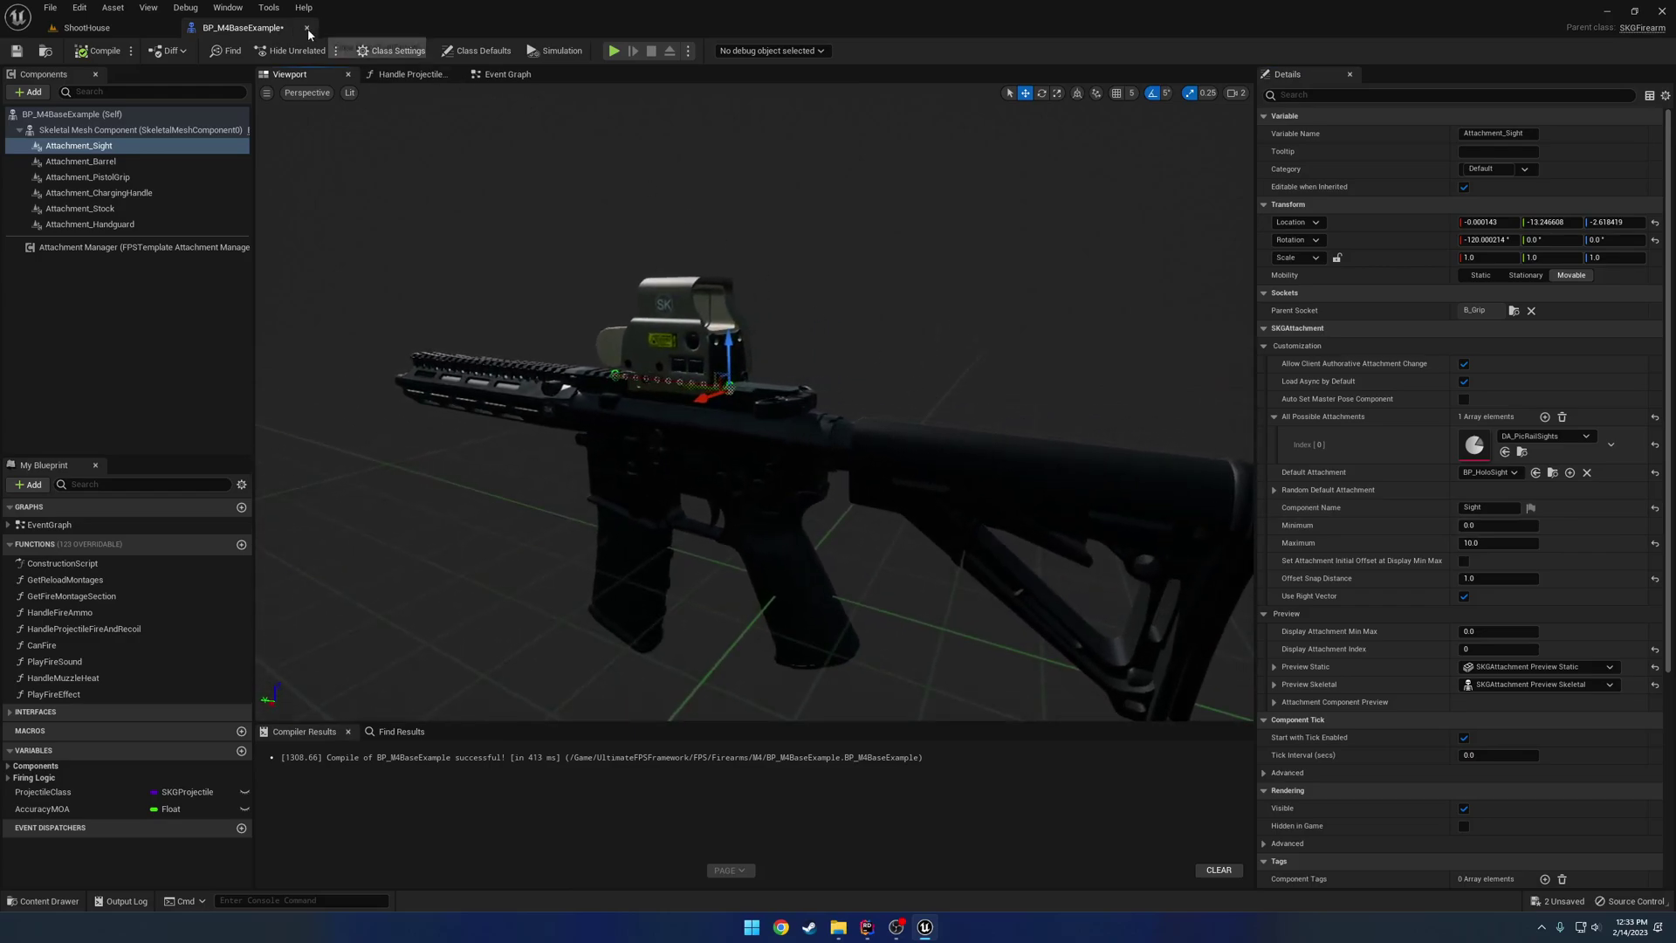
left_click(306, 28)
Open the ExampleFPSTemplateCharacter blueprint from the FPS/CharacterRelated folder.
key("ctrl+space")
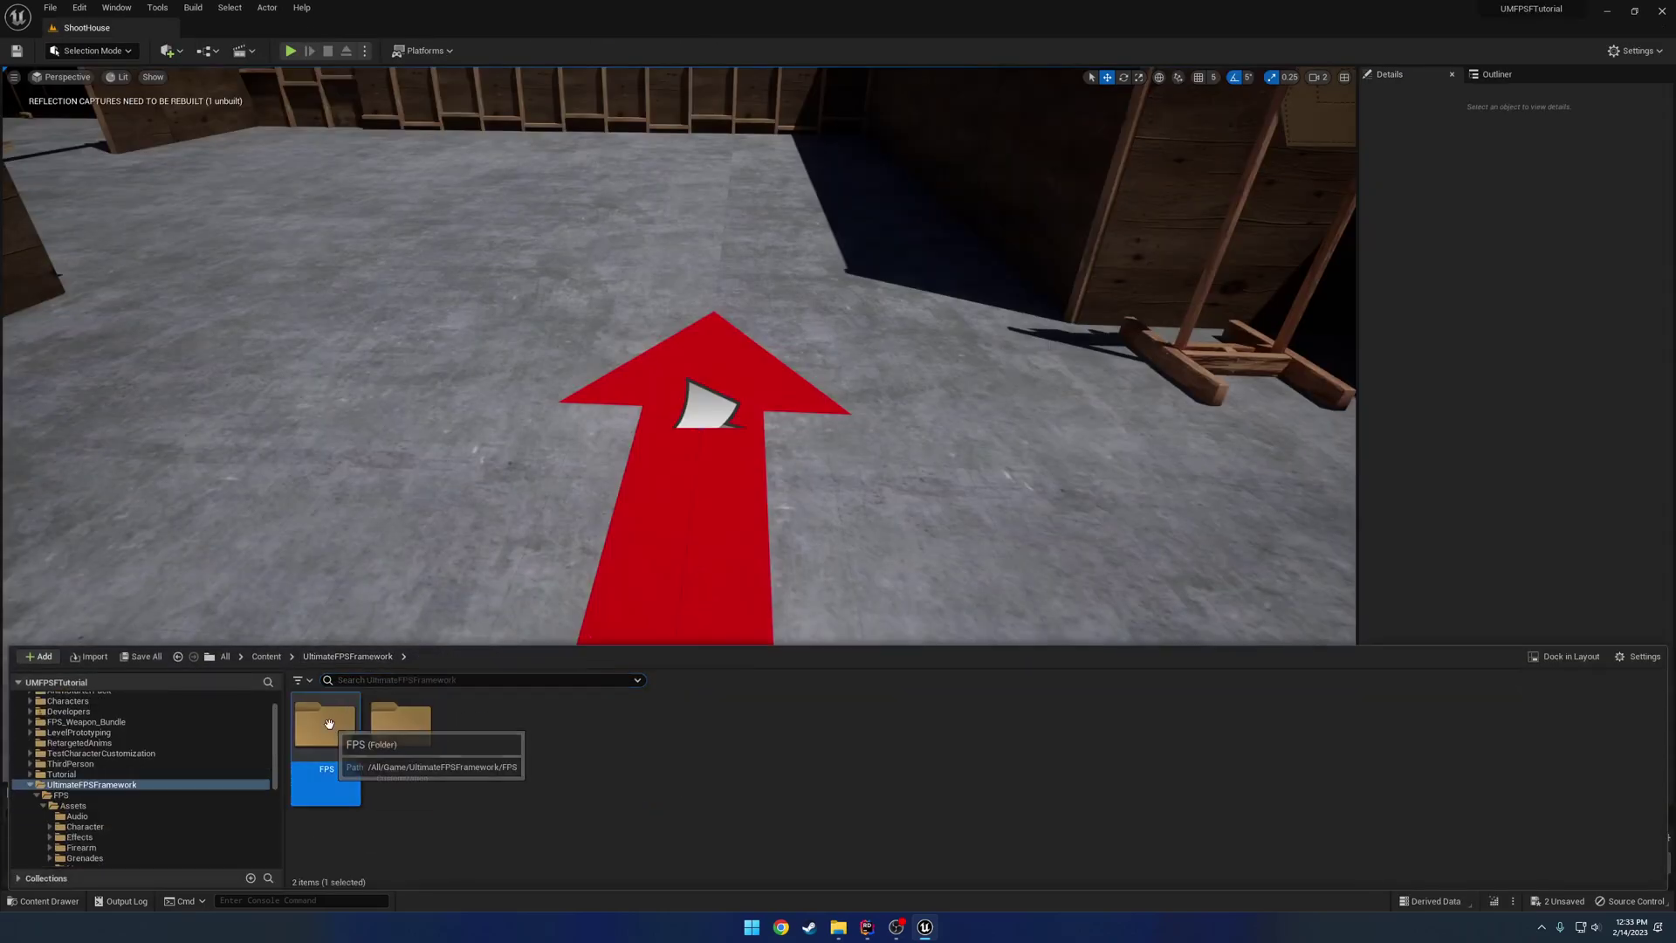
double_click(325, 725)
double_click(402, 725)
left_click(558, 724)
double_click(568, 714)
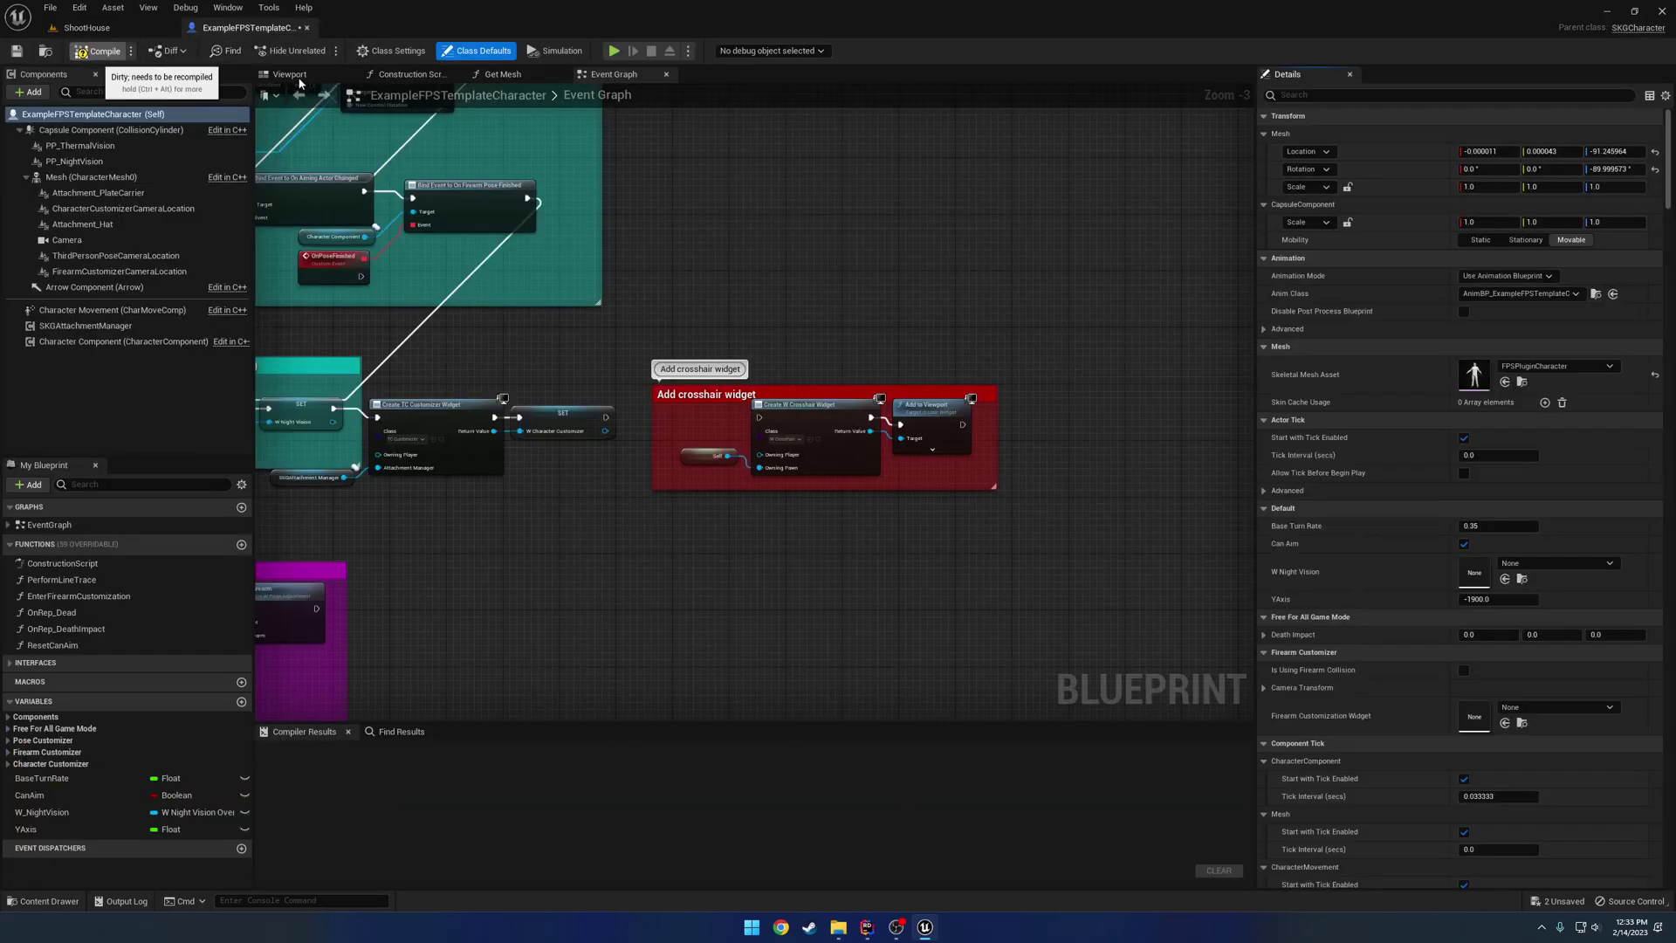
View the character in the blueprint's 3D viewport and examine the SKGAttachmentManager component's attachment settings.
left_click(294, 75)
left_click(797, 363)
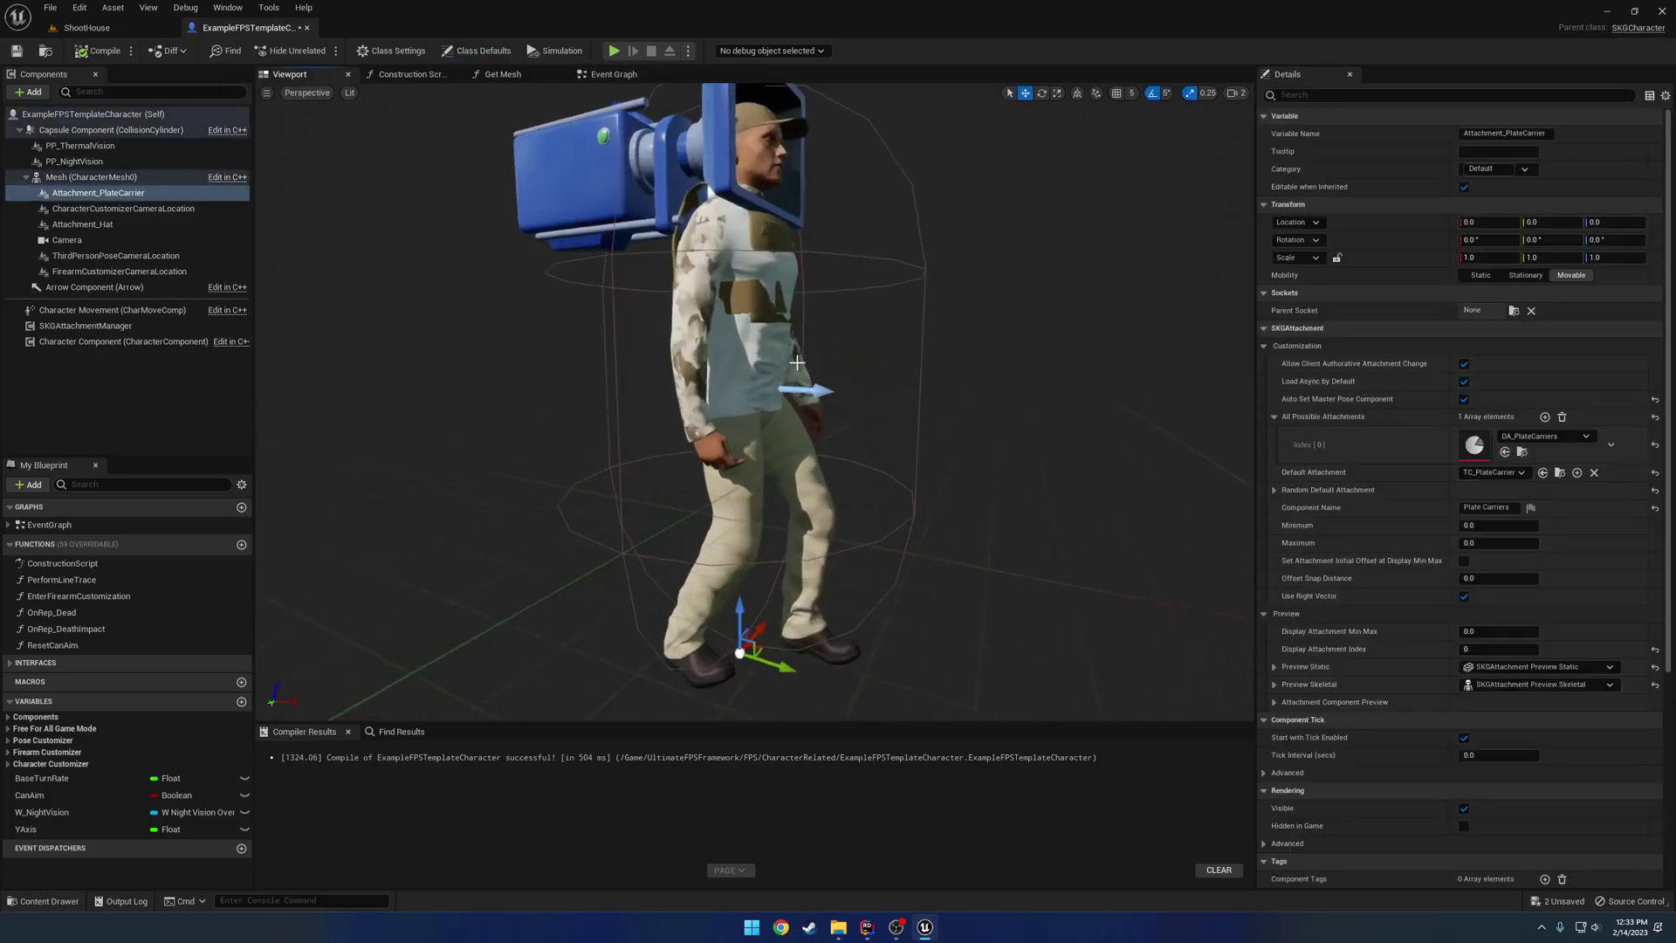
key("d")
right_click_drag(797, 363, 851, 371)
key("a")
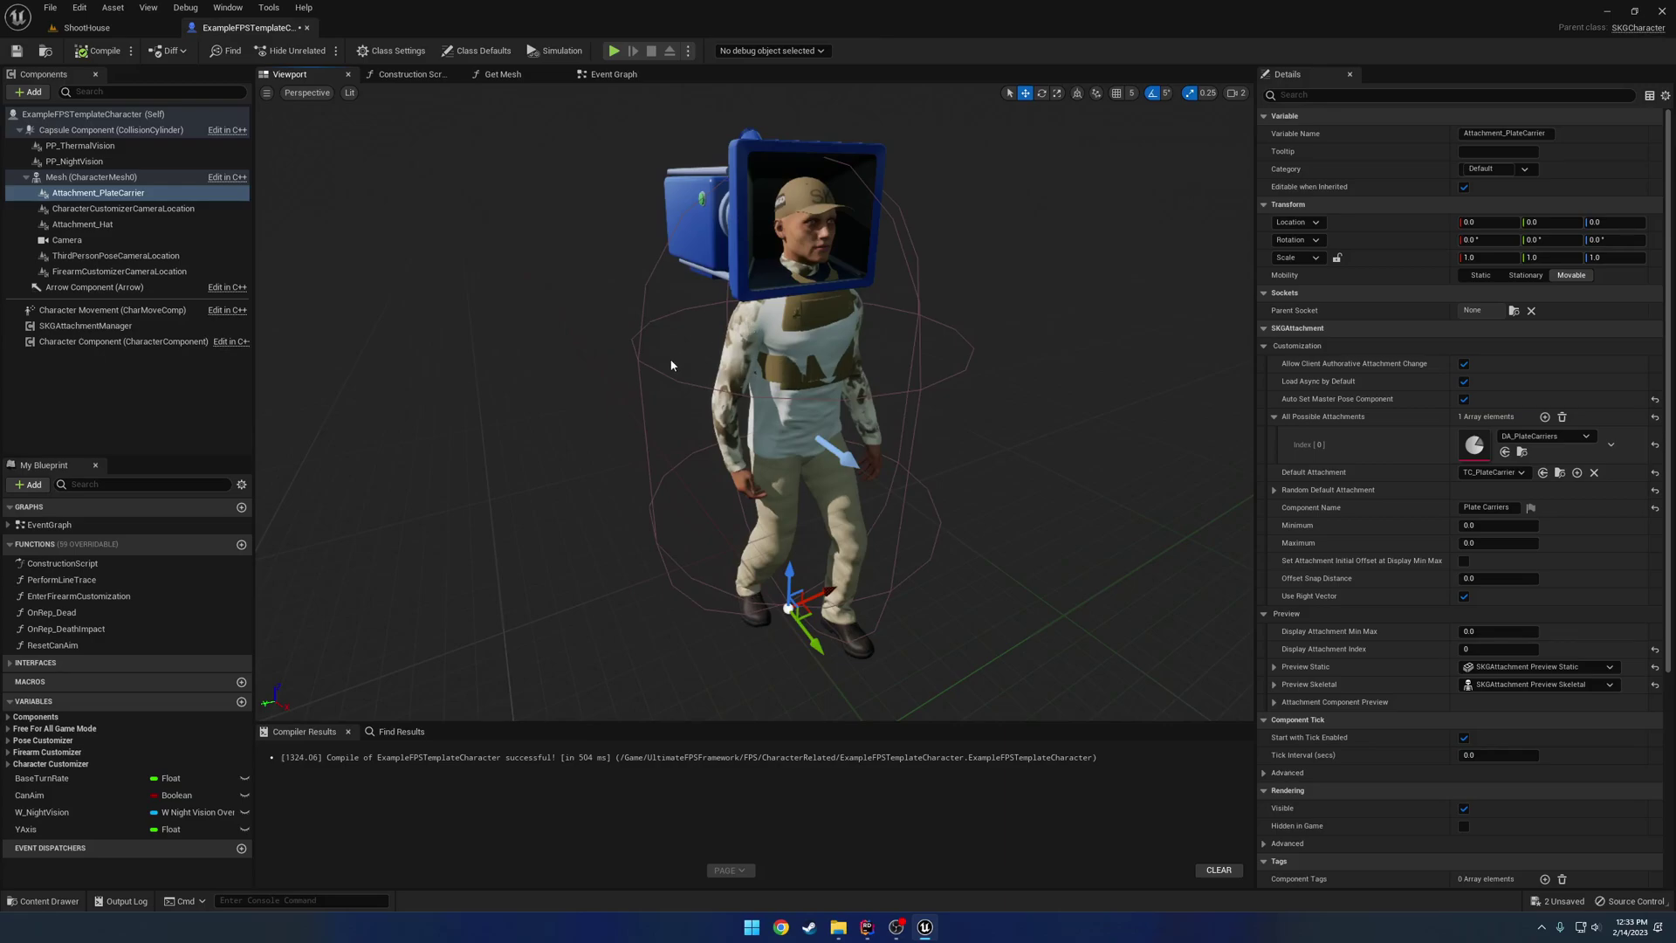
left_click(131, 325)
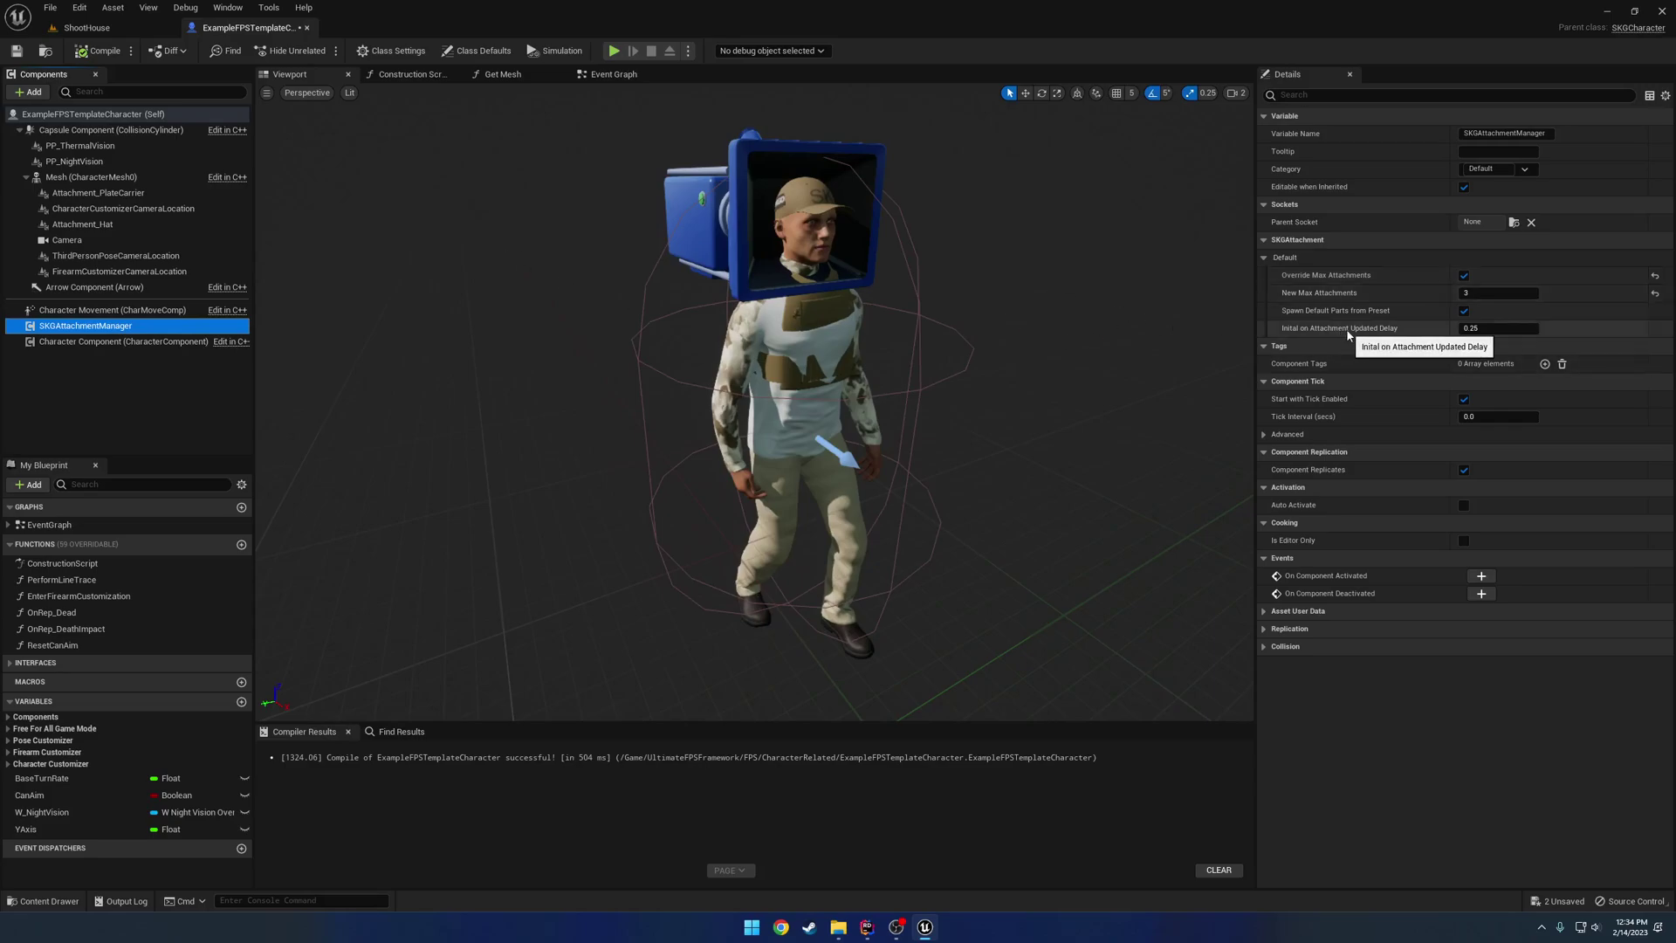
Play the ShootHouse level in the selected viewport, detach from the player controller, and view the character from outside.
left_click(87, 27)
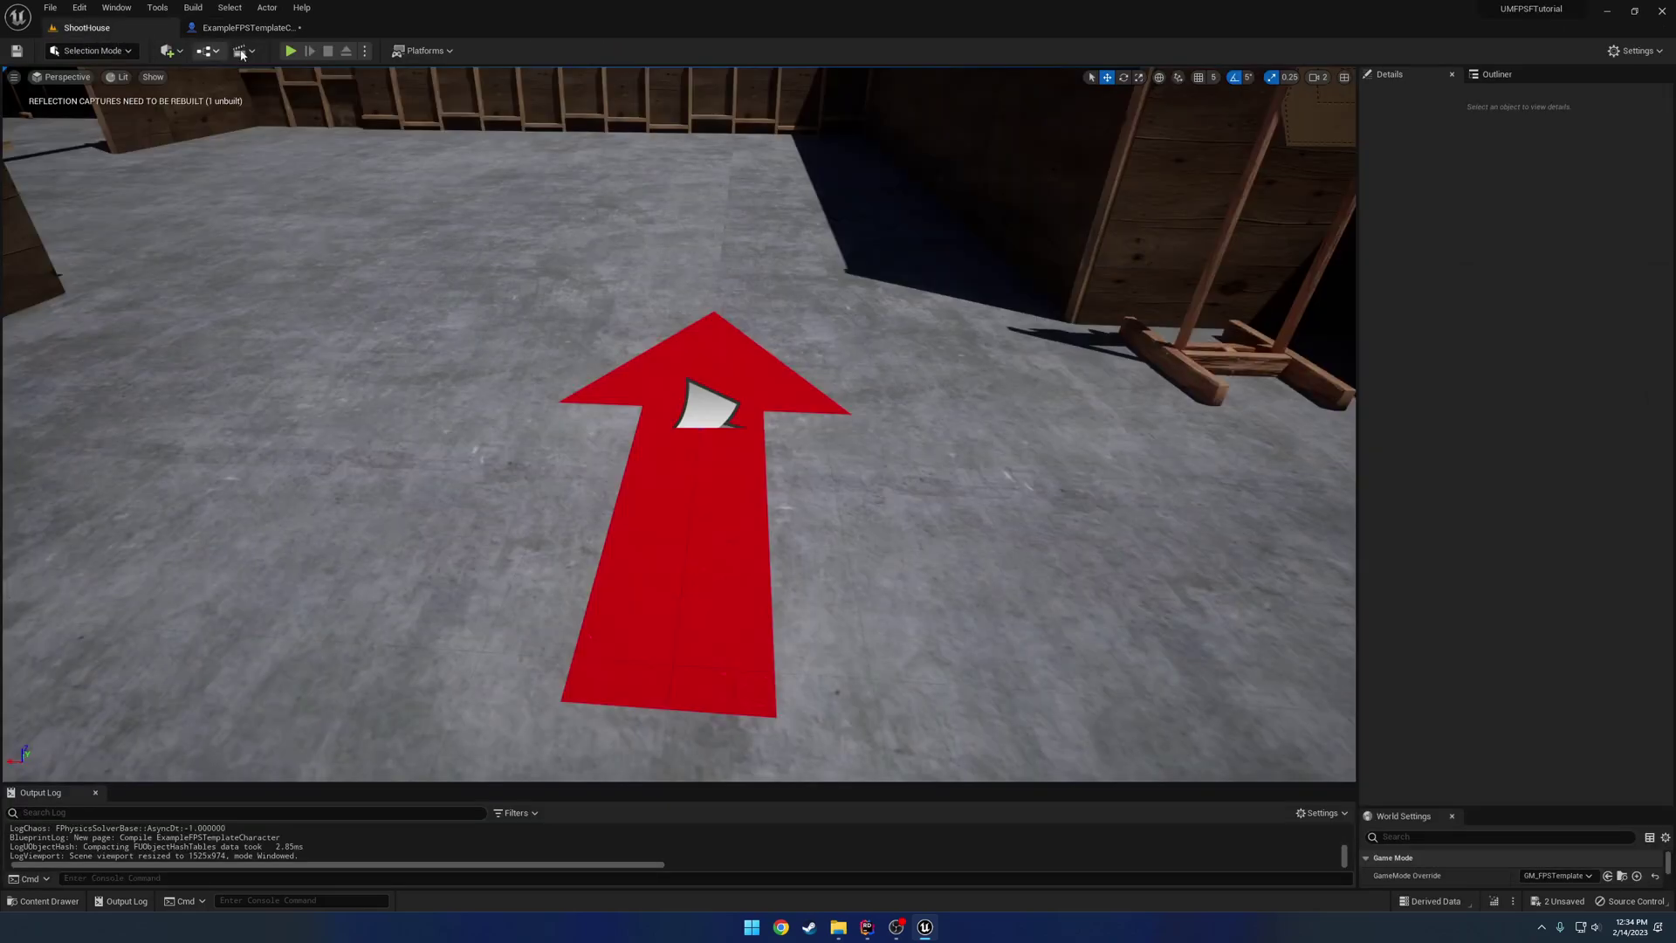
left_click(365, 51)
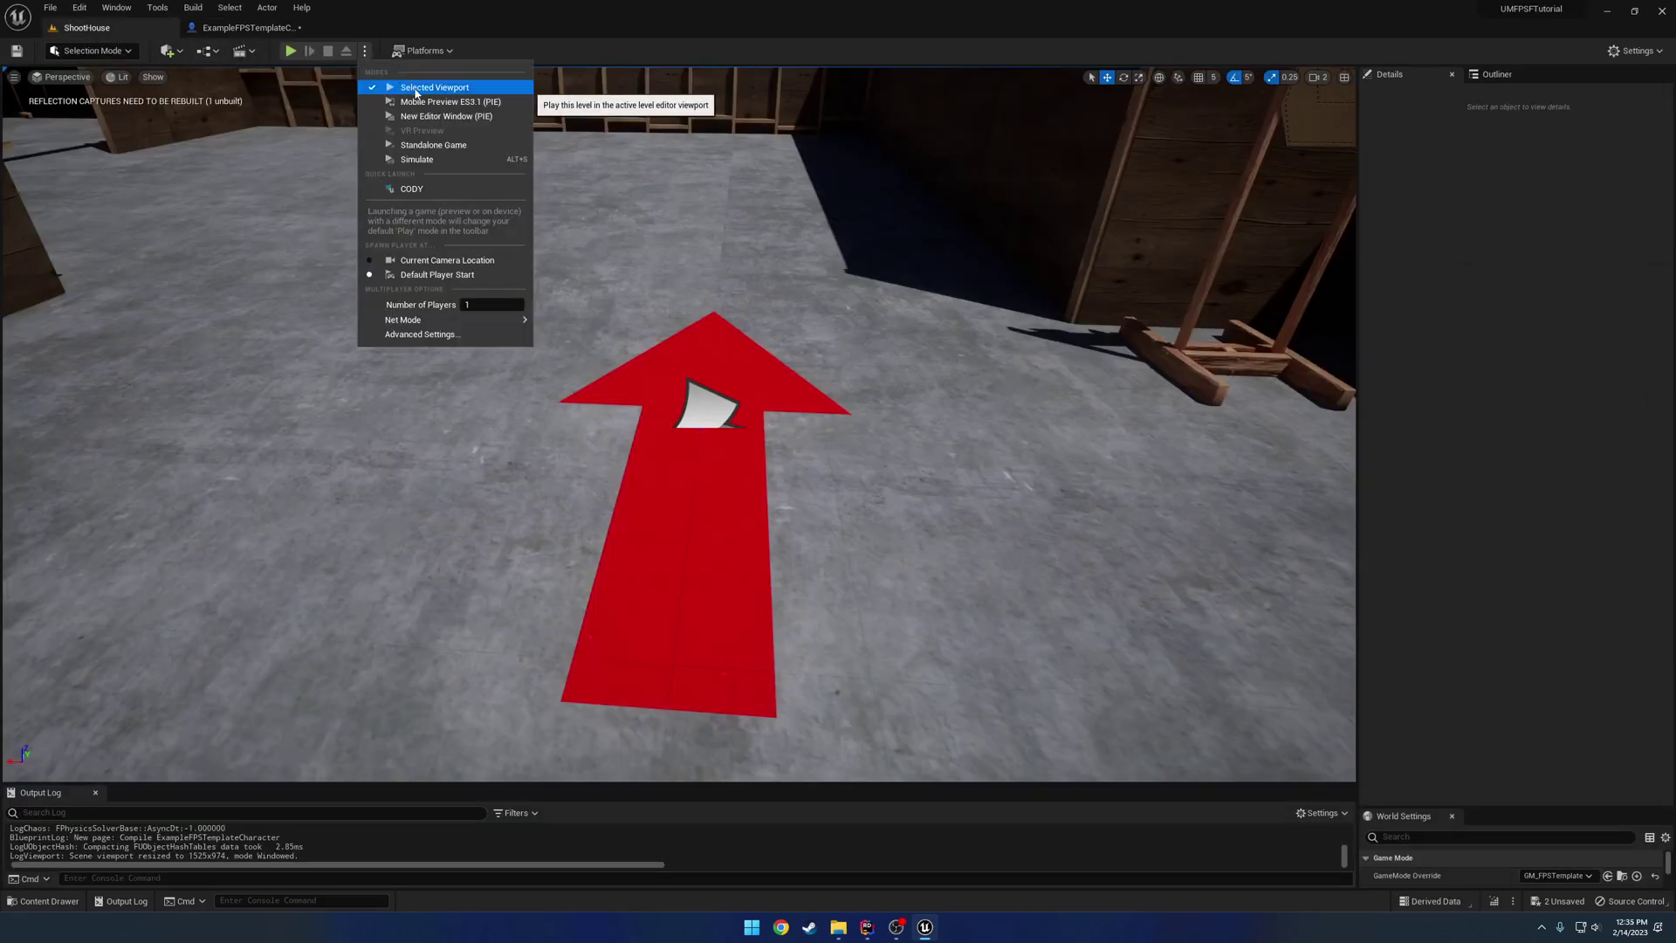
left_click(417, 90)
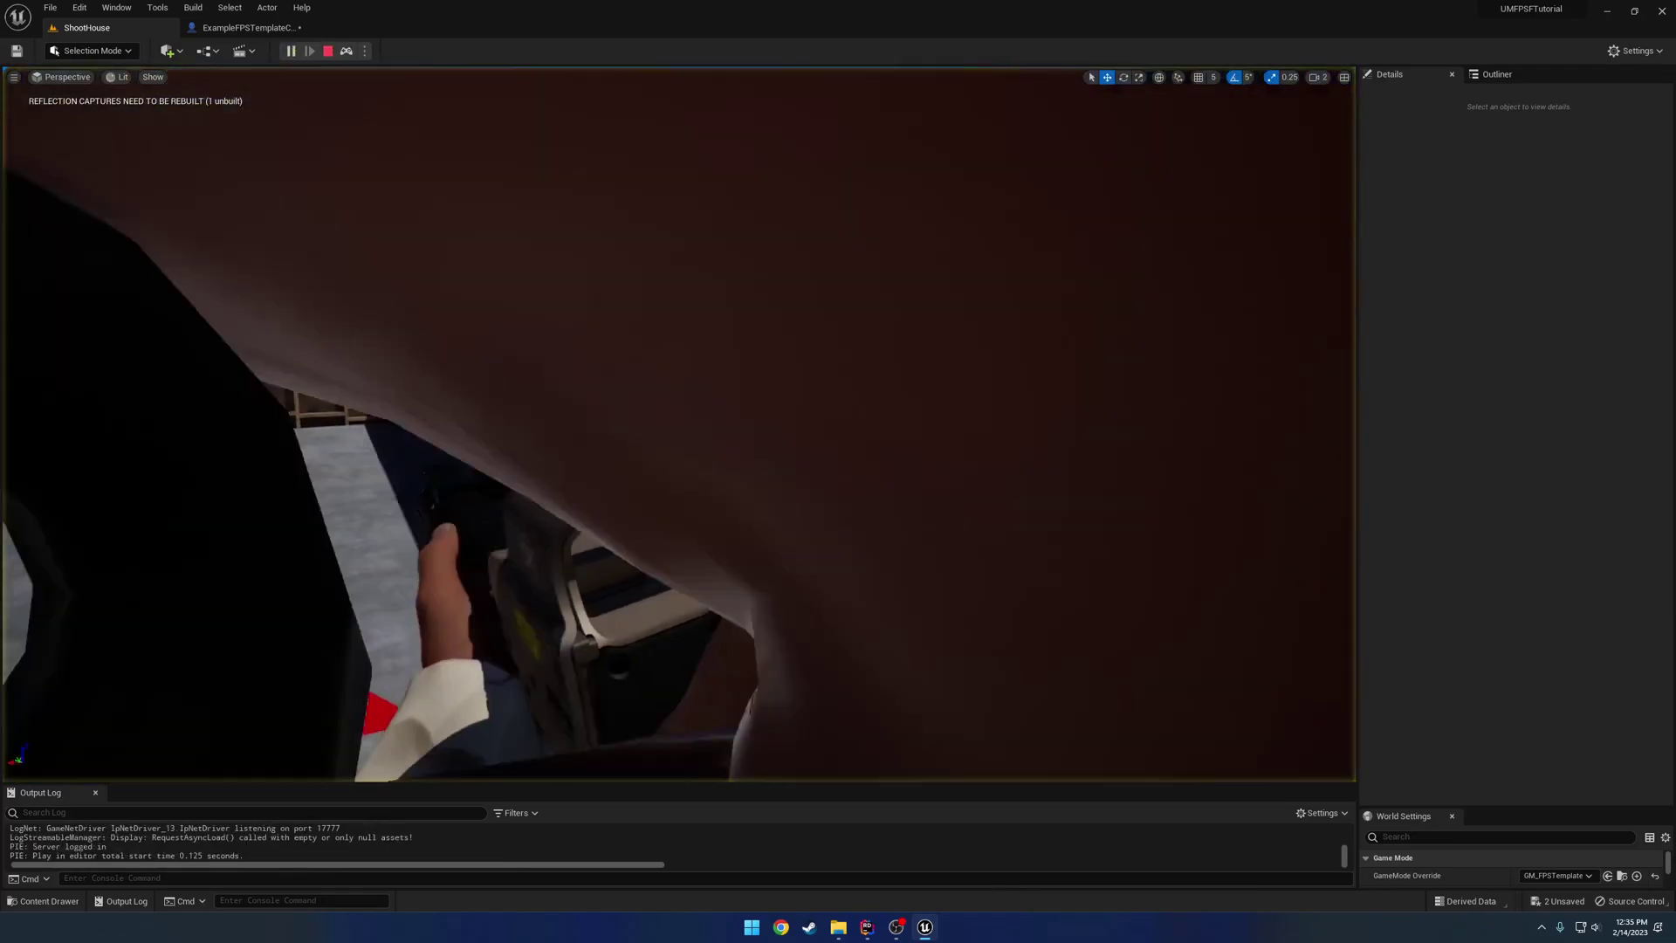
key("a")
right_click_drag(679, 424, 1213, 424)
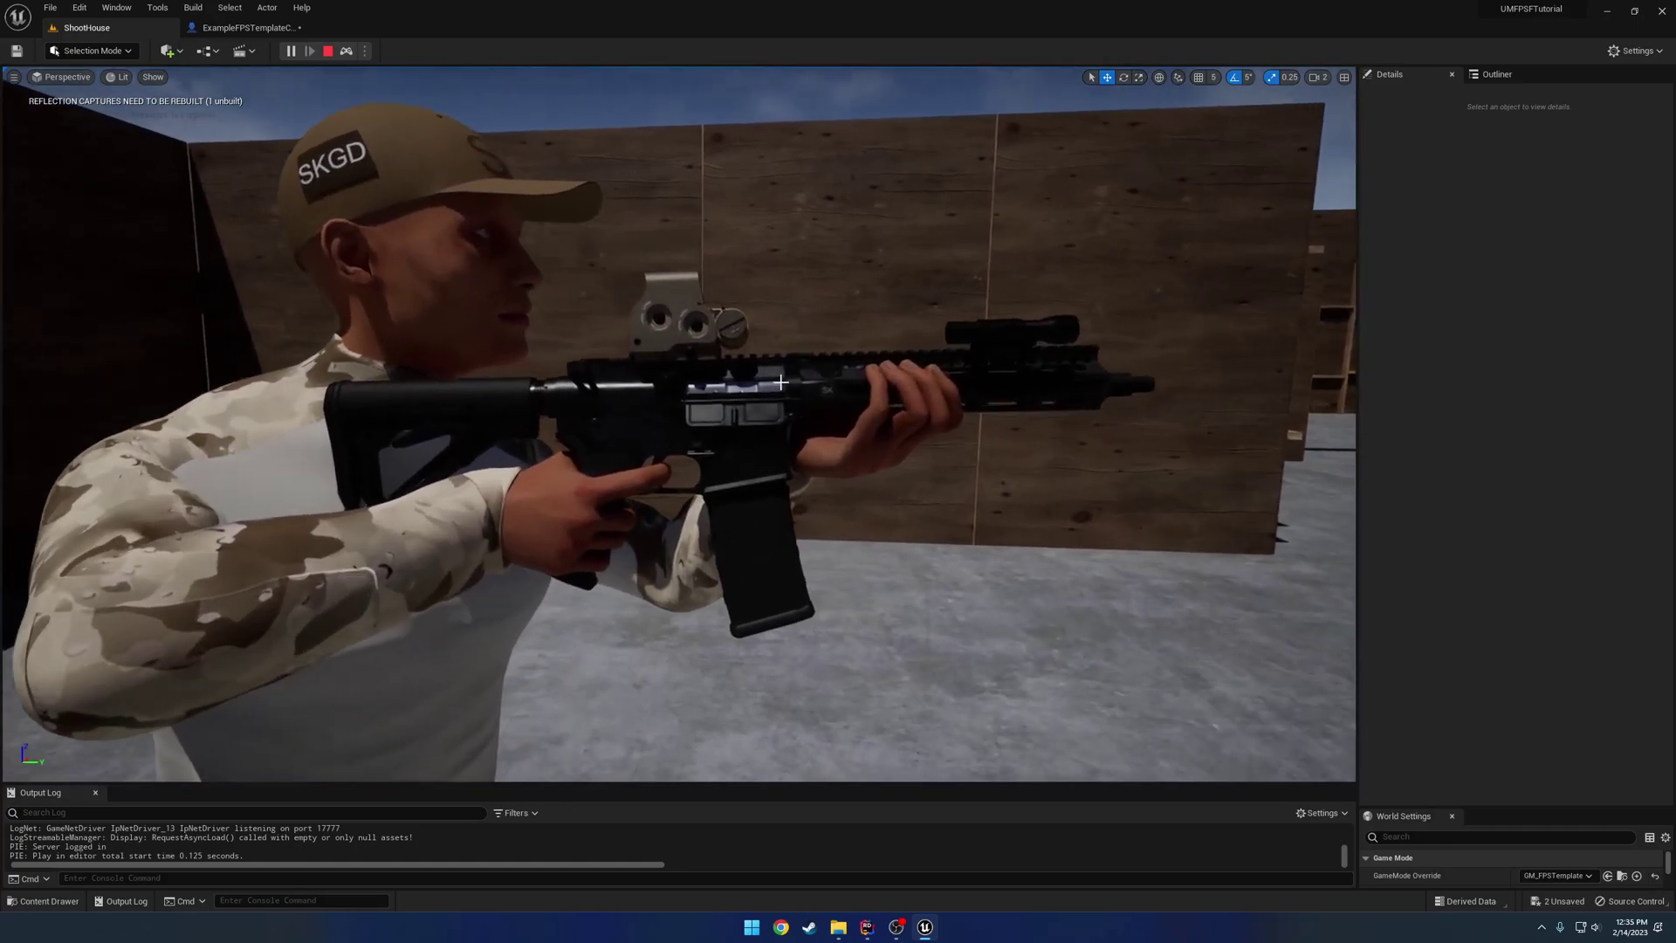
Inspect the spawned M4's attachment actors one by one, including the stock, barrel, pistol grip and handguard.
right_click(638, 434)
left_click(661, 310)
left_click(661, 311)
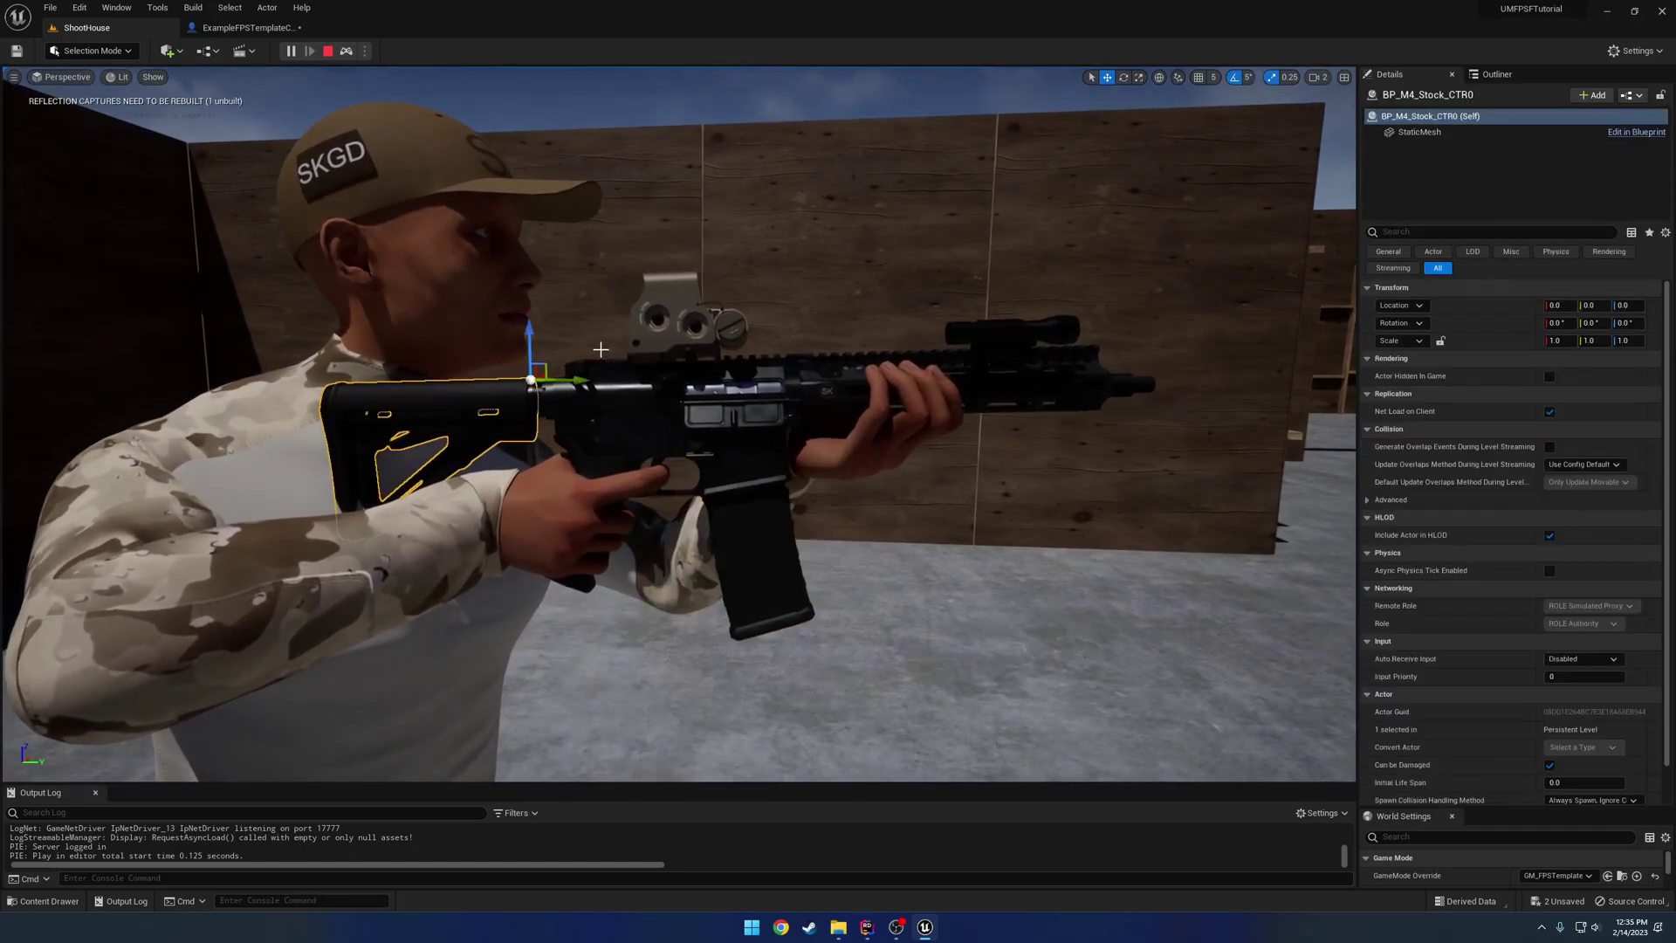
left_click(1128, 395)
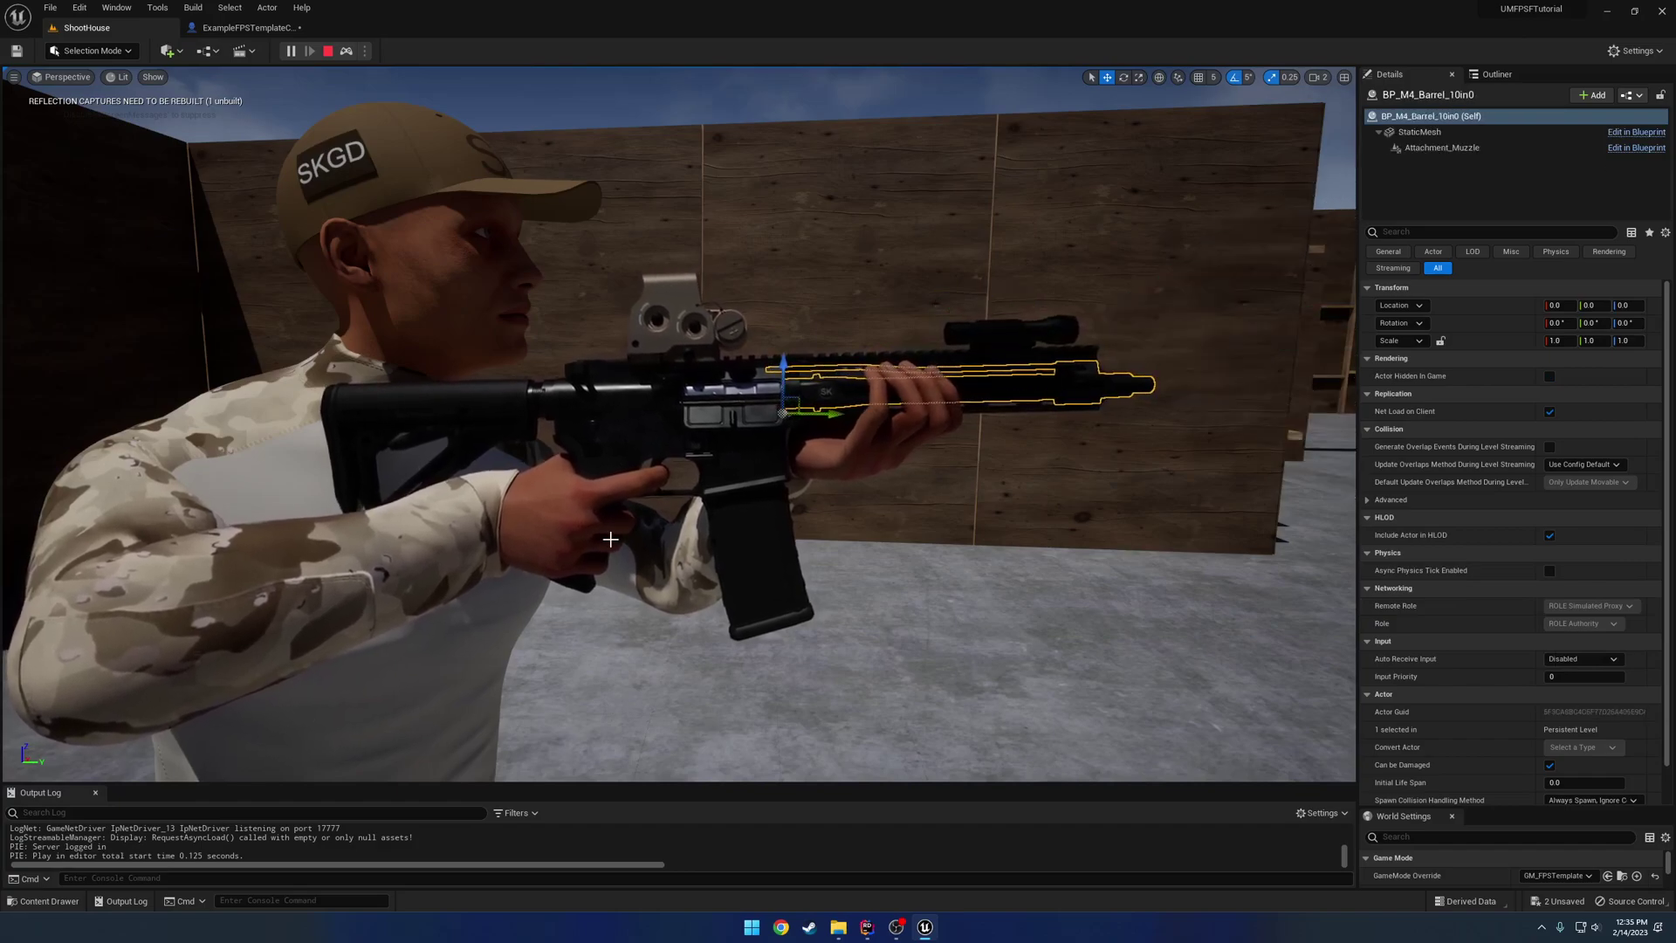
left_click(583, 583)
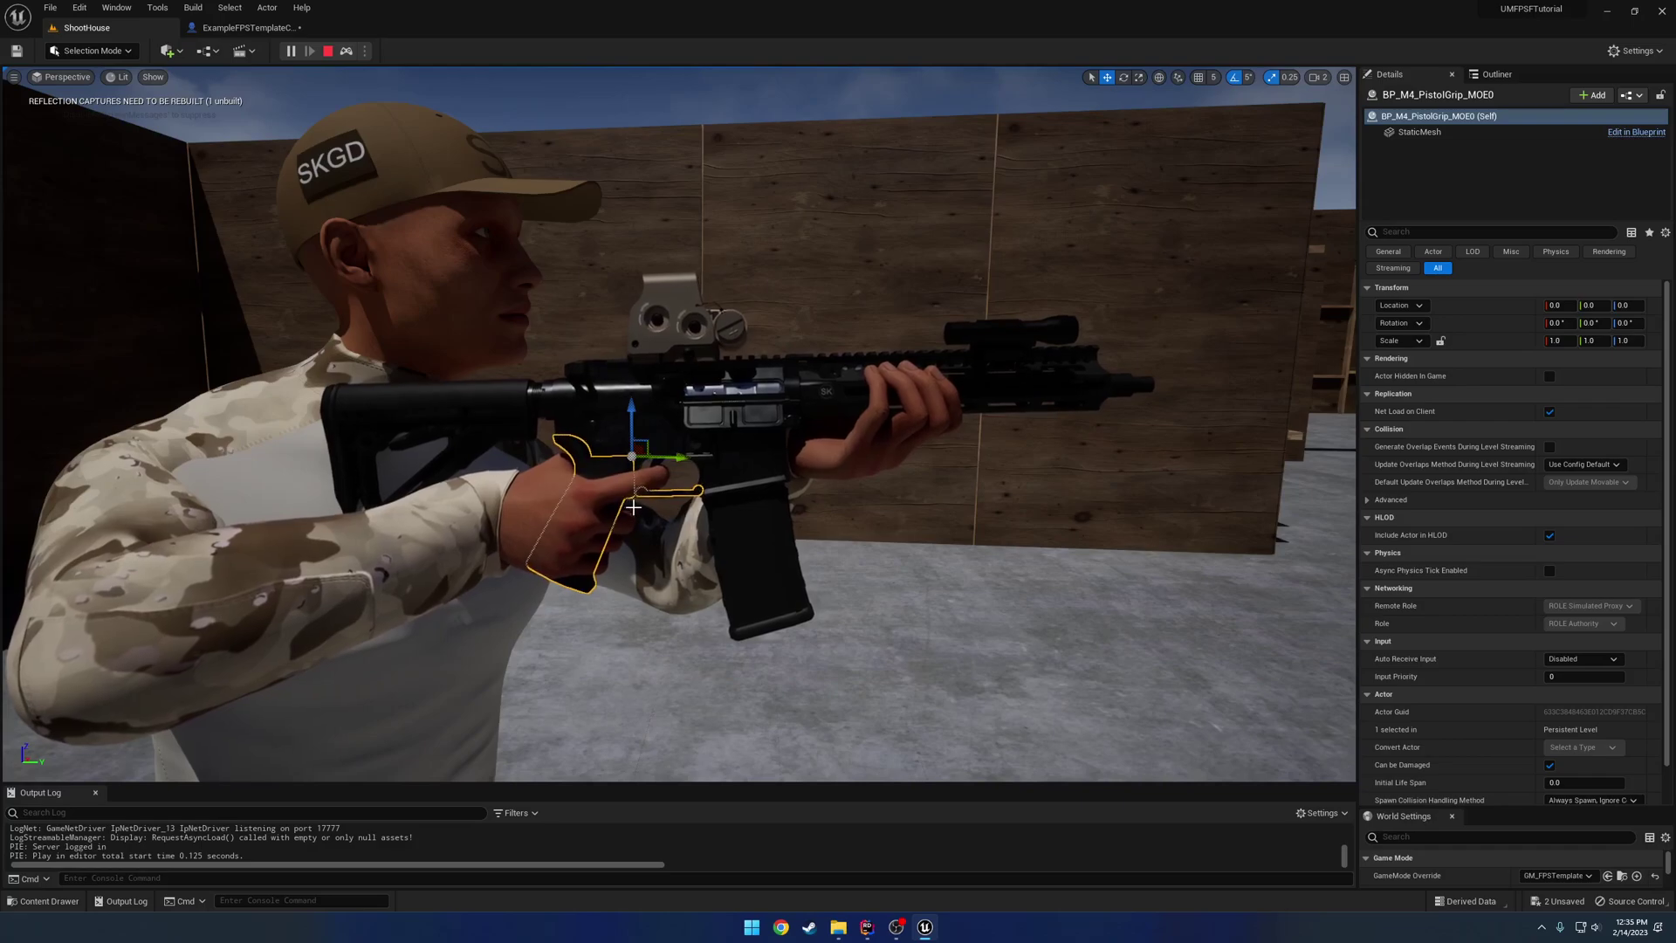
left_click(1031, 382)
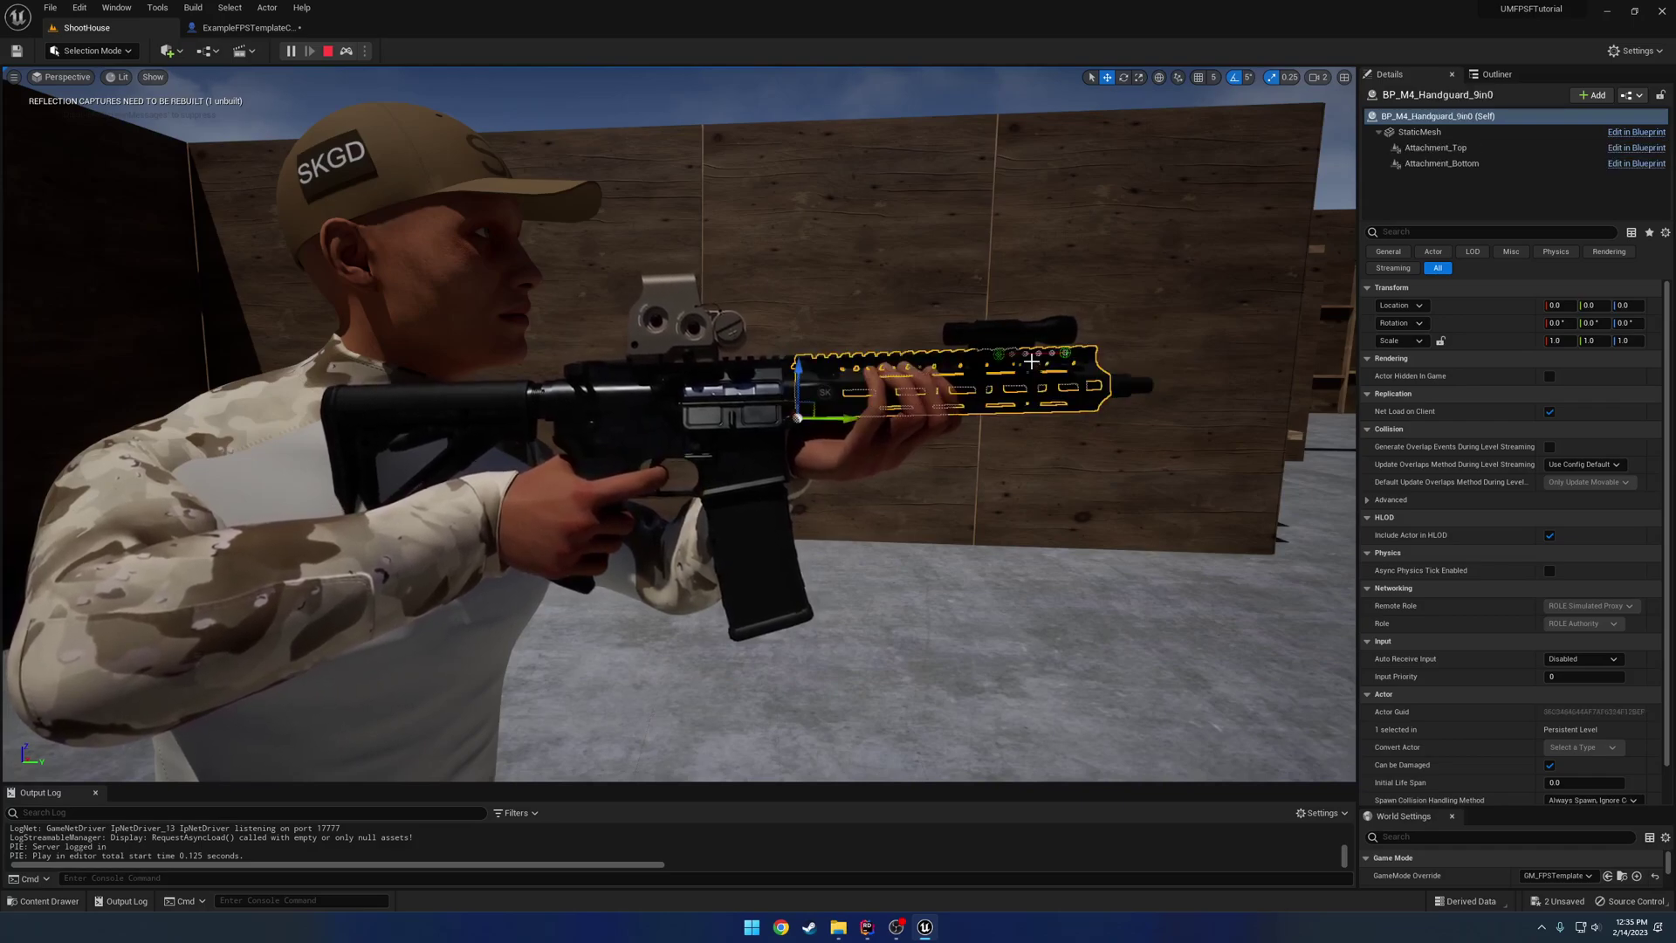
Inspect the attachment actors at the M4's front end: the barrel, the light laser and its 45-degree offset mount.
left_click(1130, 384)
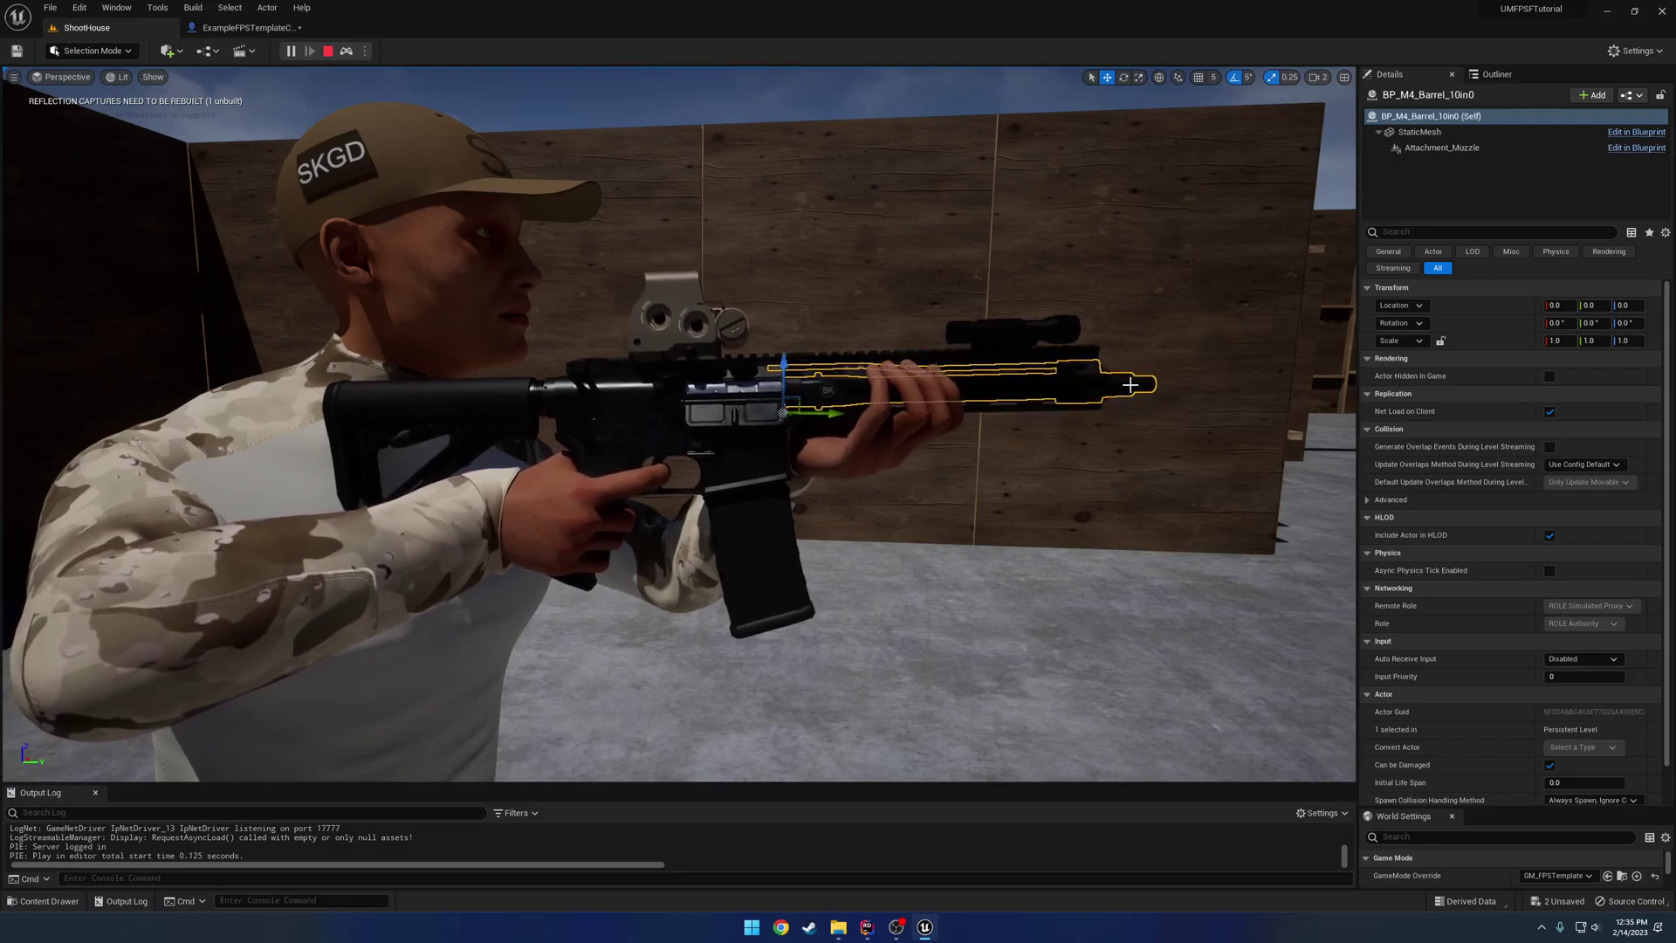
left_click(1033, 335)
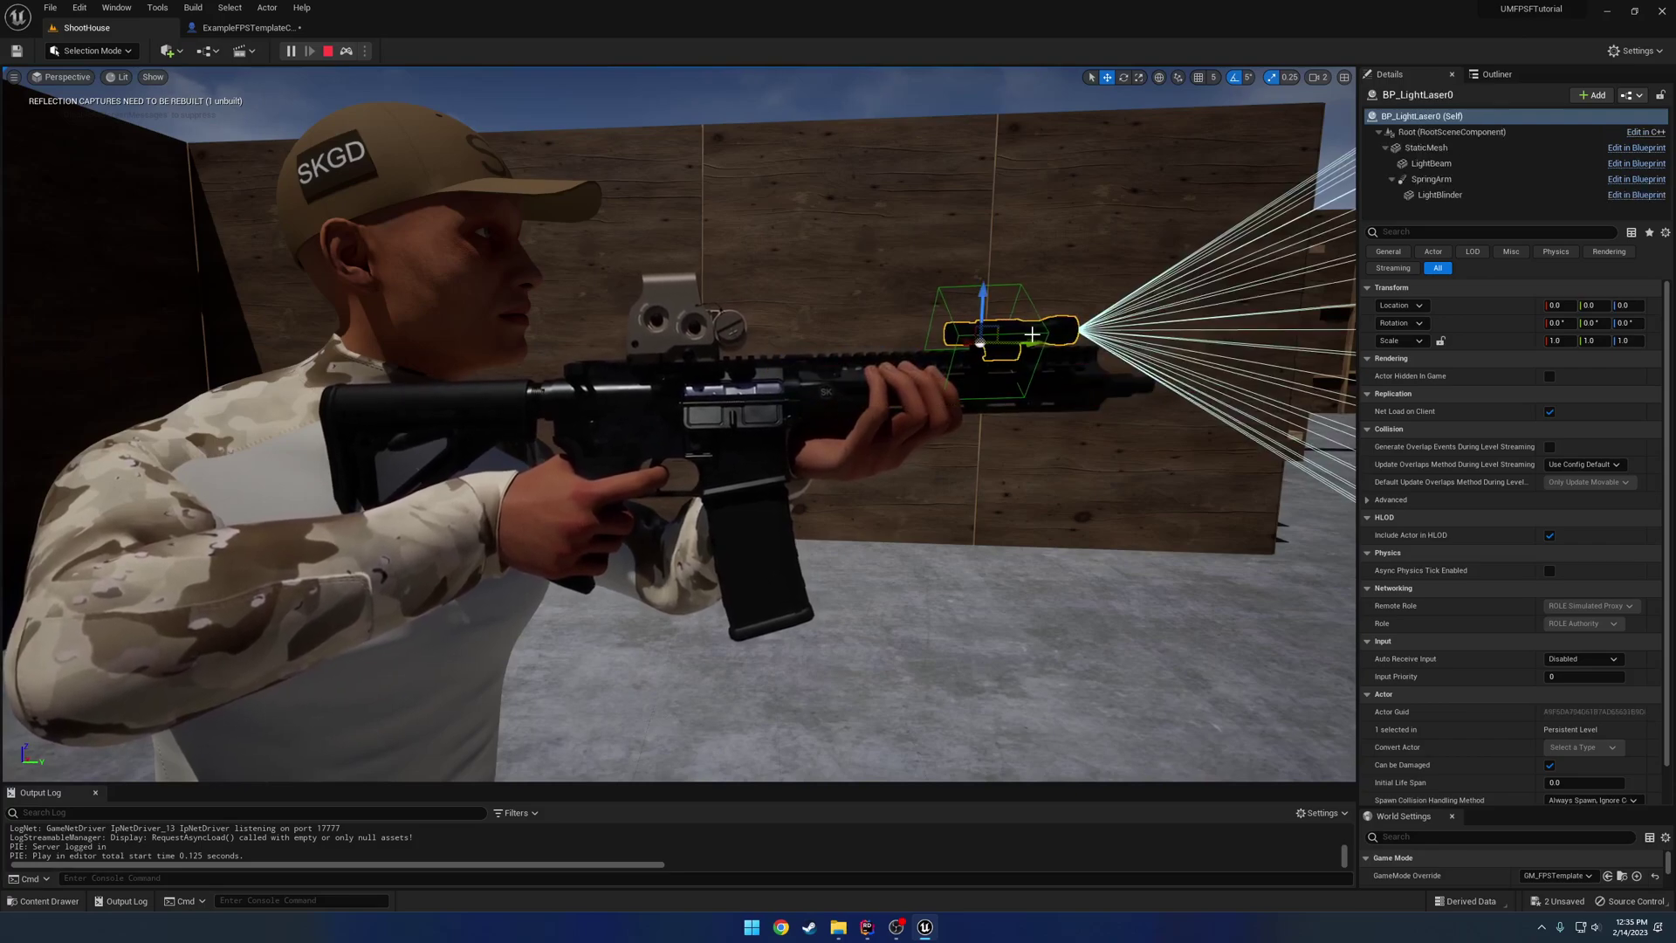
left_click(977, 353)
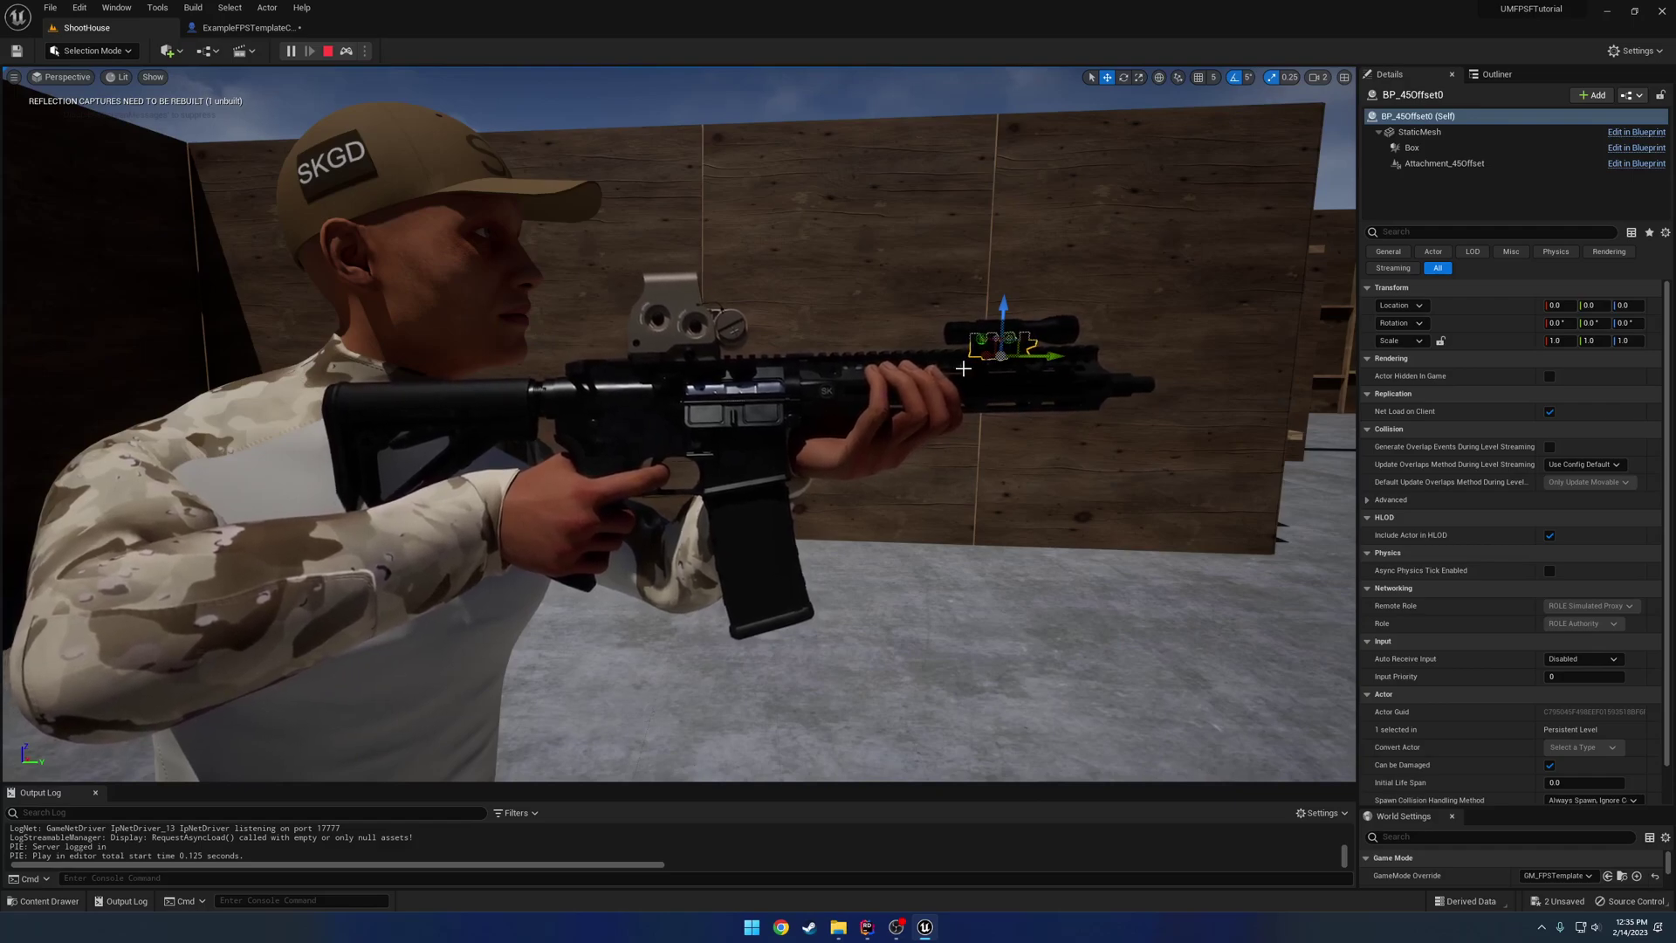
Stop the play session, then return to the ExampleFPSTemplateCharacter blueprint and close it.
key("Escape")
left_click(250, 28)
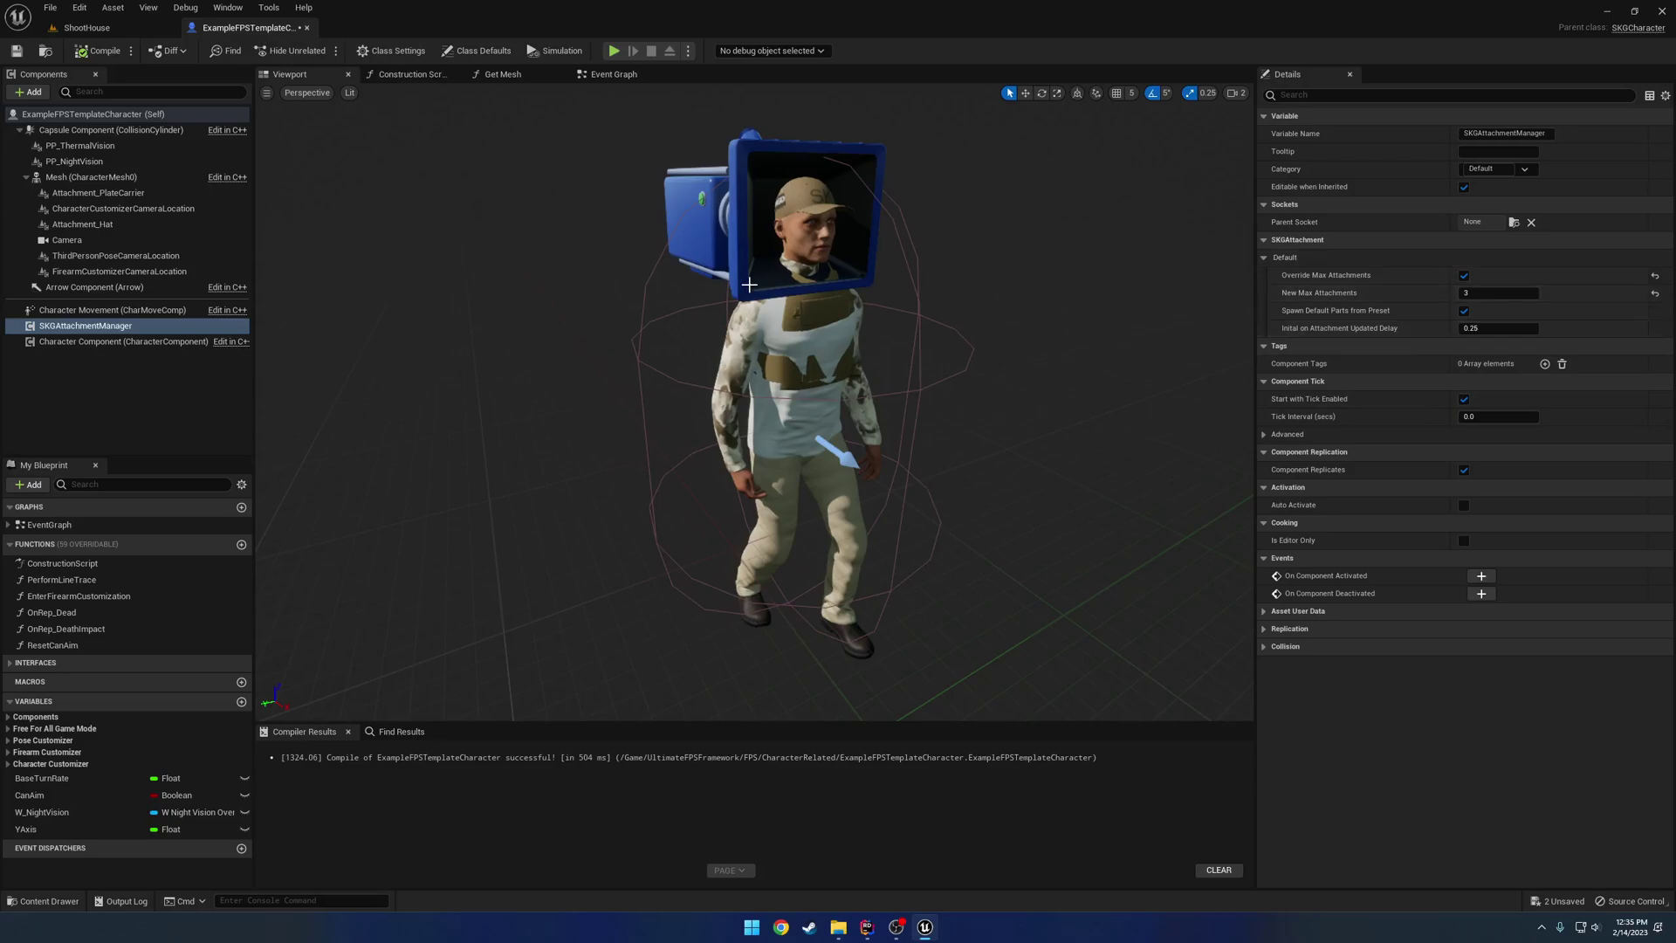
mouse_move(749, 284)
right_mouse_down()
mouse_move(740, 244)
mouse_move(758, 267)
right_mouse_up()
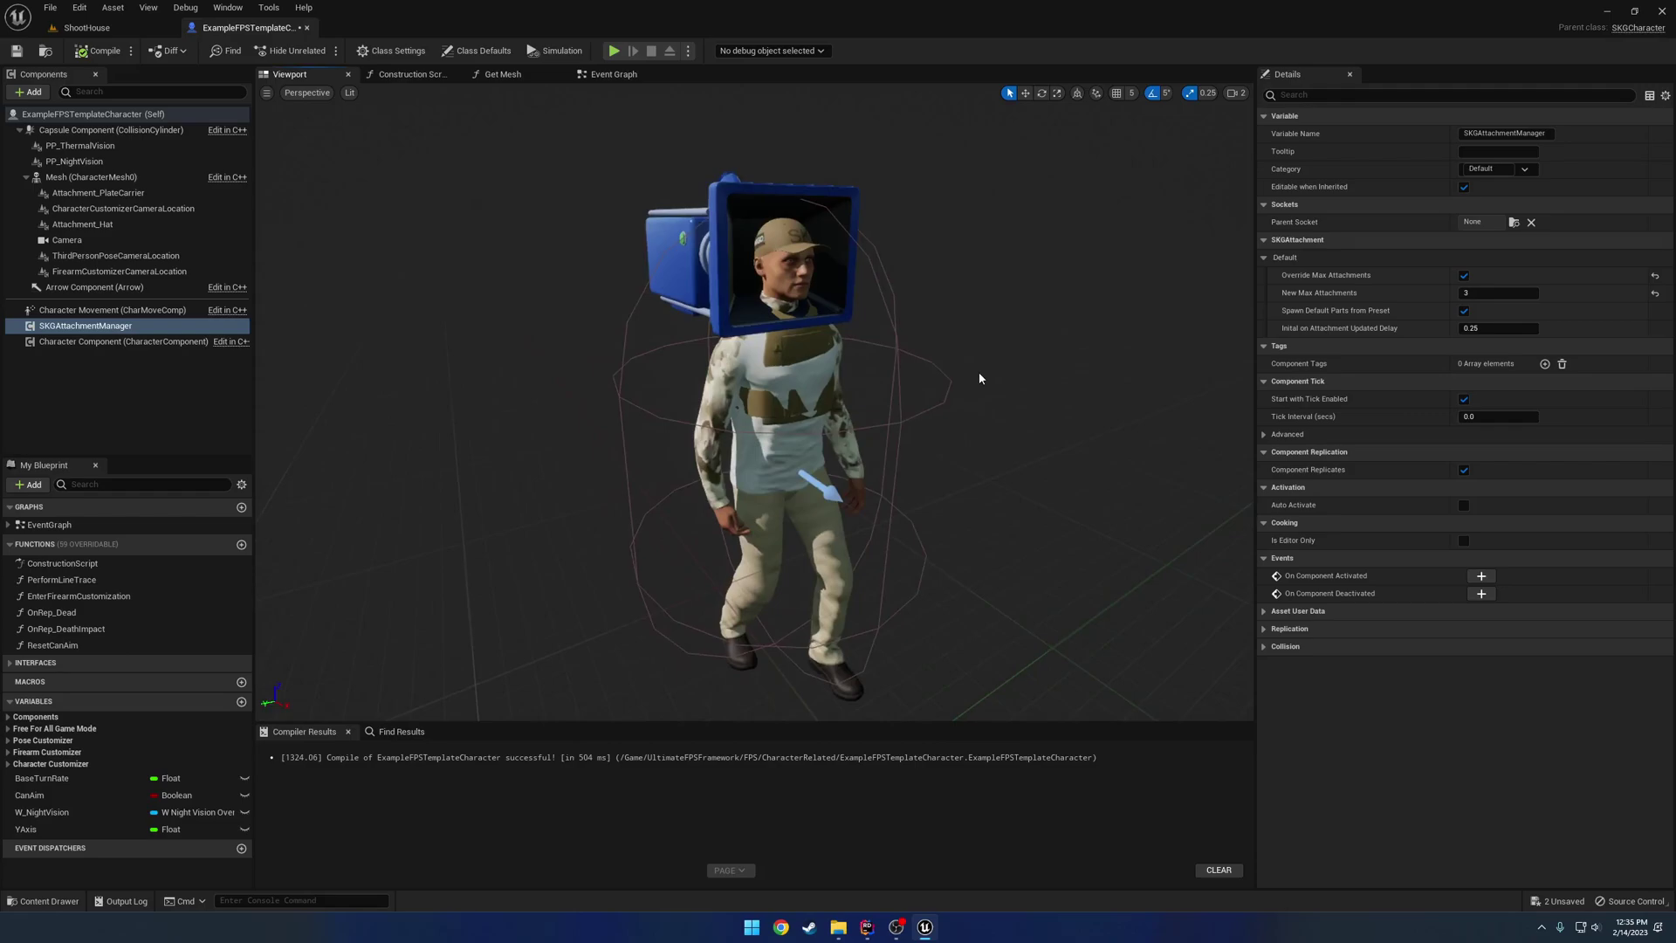
left_click(307, 30)
key("s")
mouse_move(538, 238)
right_mouse_down()
mouse_move(600, 284)
mouse_move(650, 281)
mouse_move(567, 242)
right_mouse_up()
left_click(366, 50)
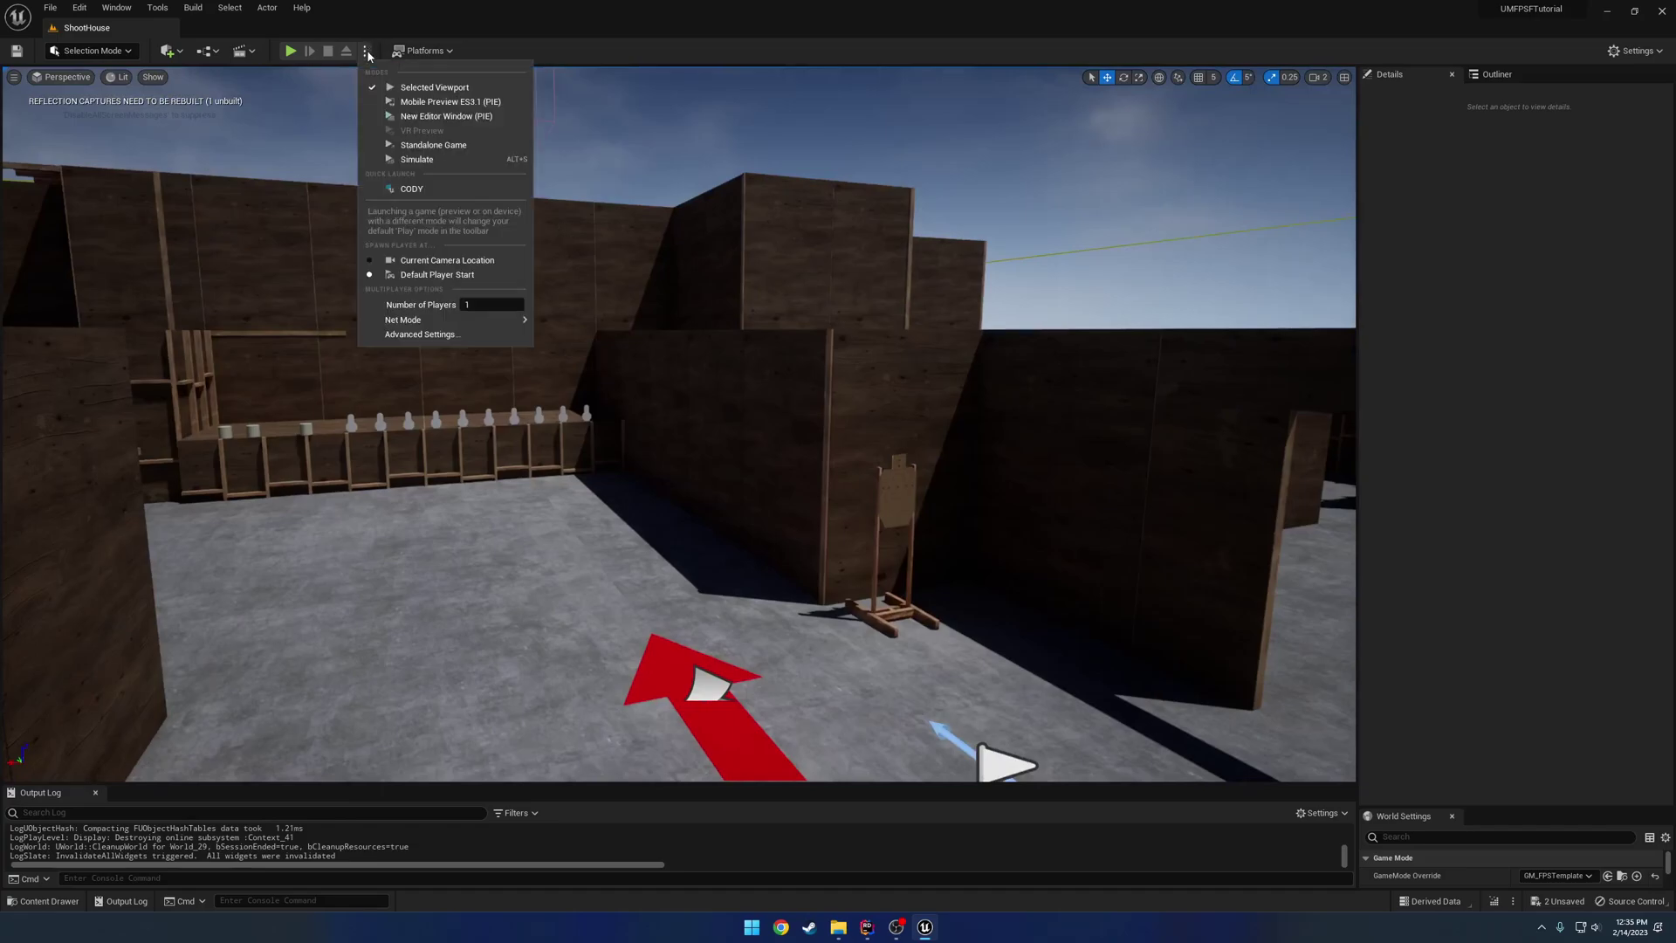
left_click(367, 52)
key("s")
mouse_move(518, 227)
right_mouse_down()
mouse_move(456, 243)
mouse_move(530, 247)
mouse_move(506, 243)
right_mouse_up()
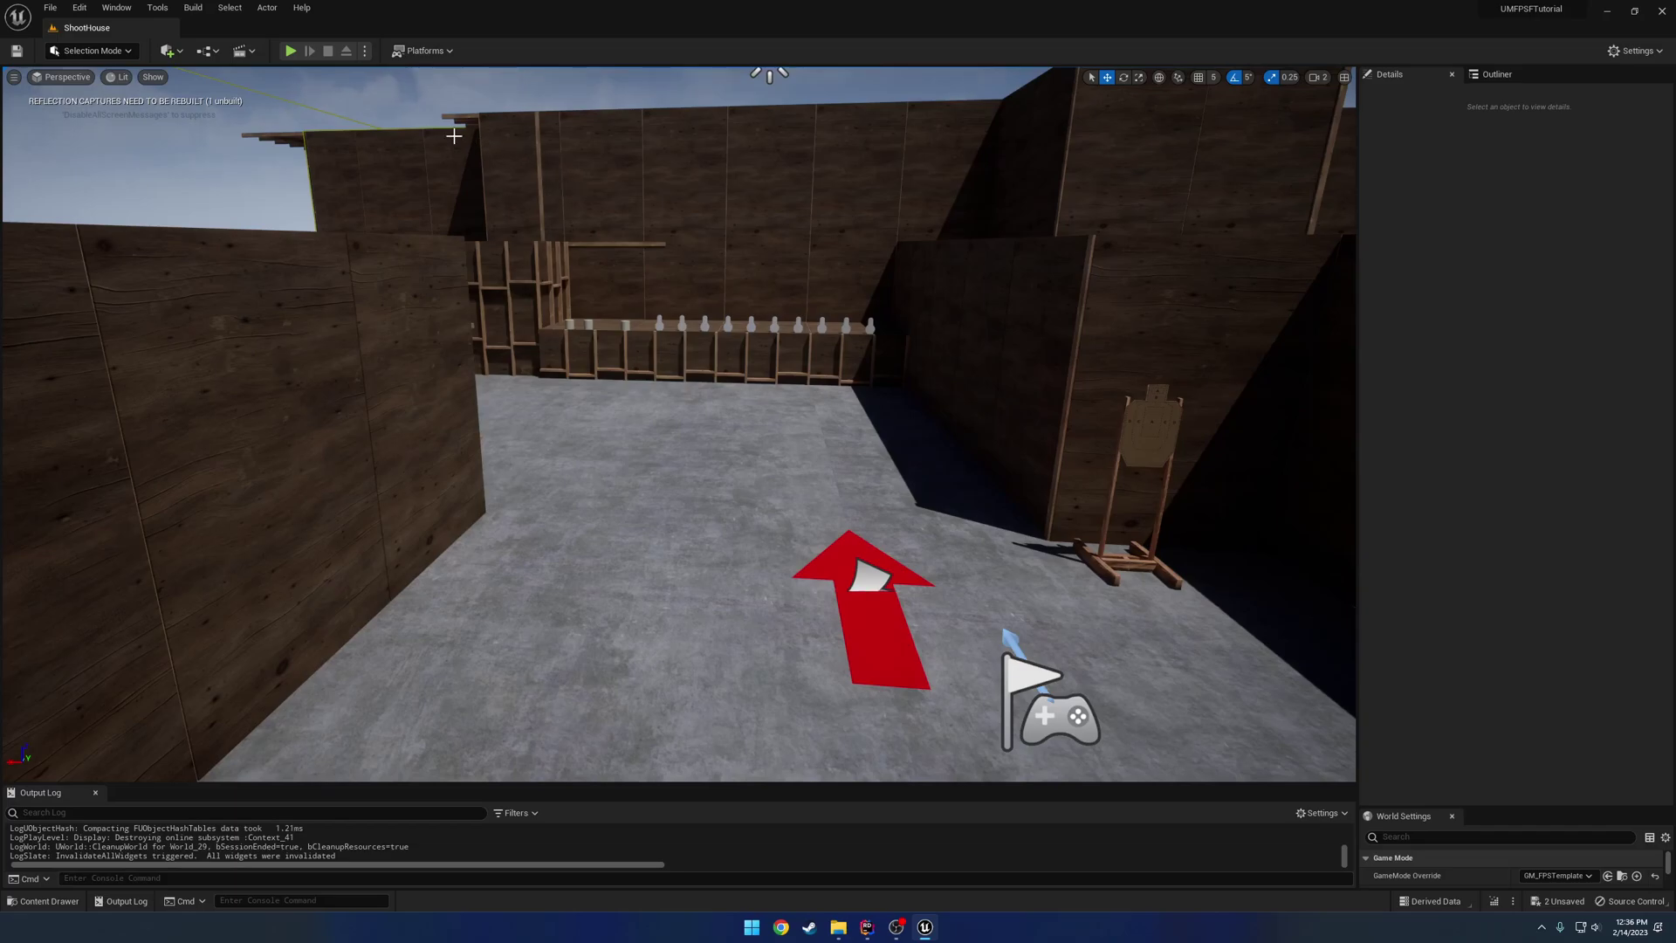
right_click_drag(475, 140, 575, 133)
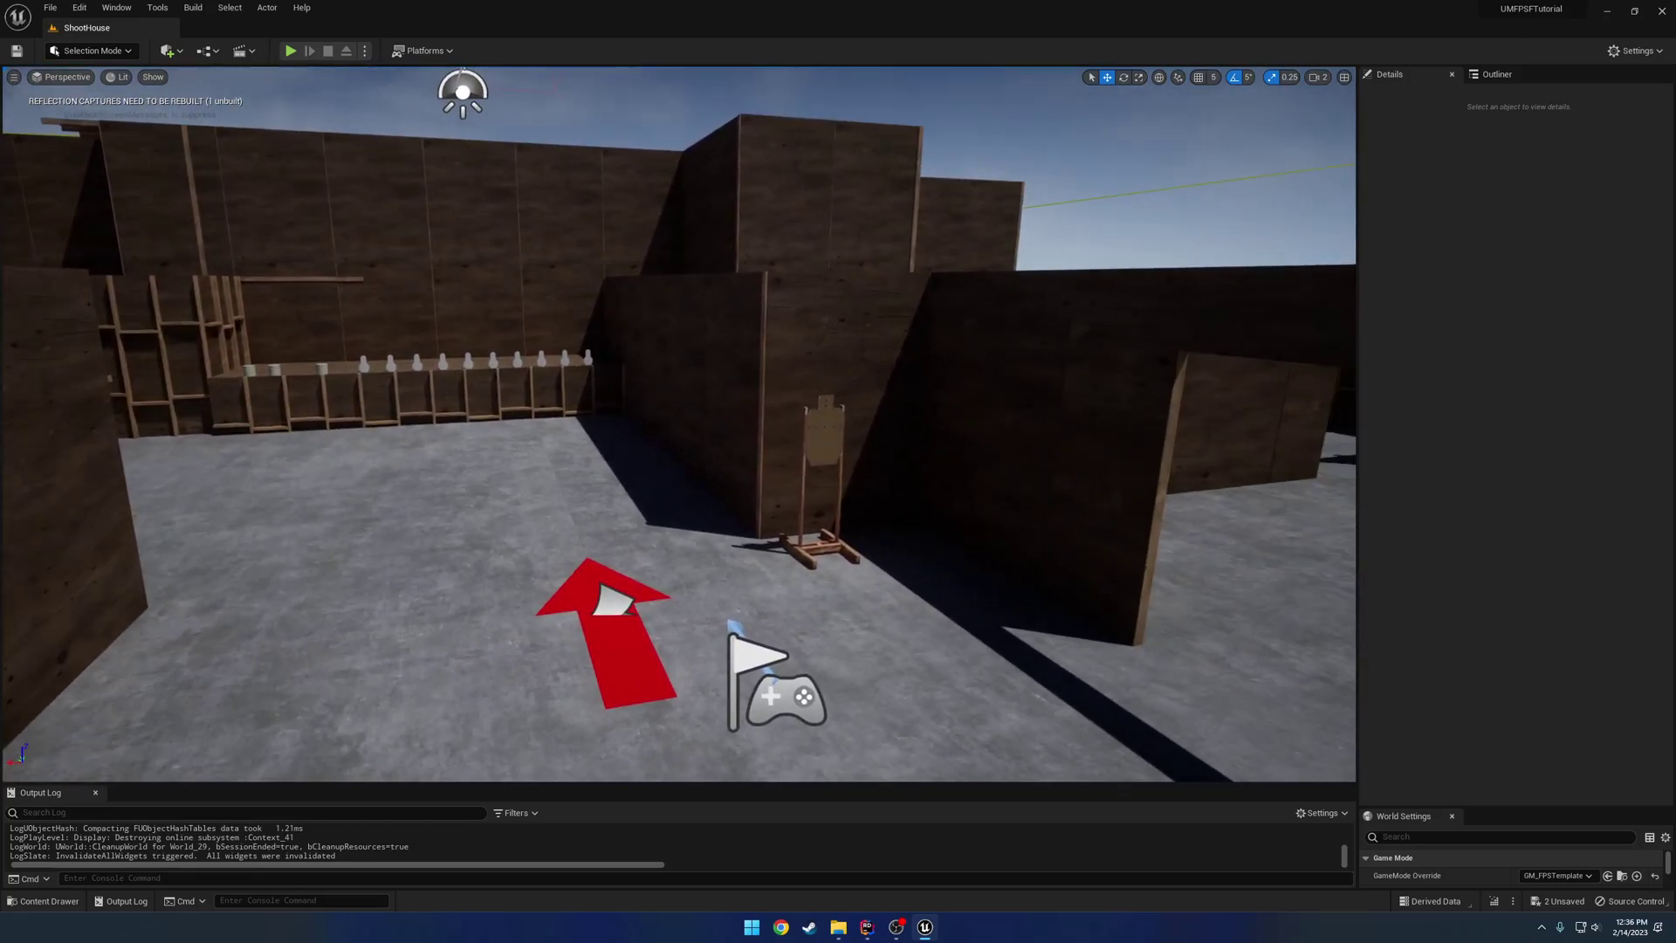